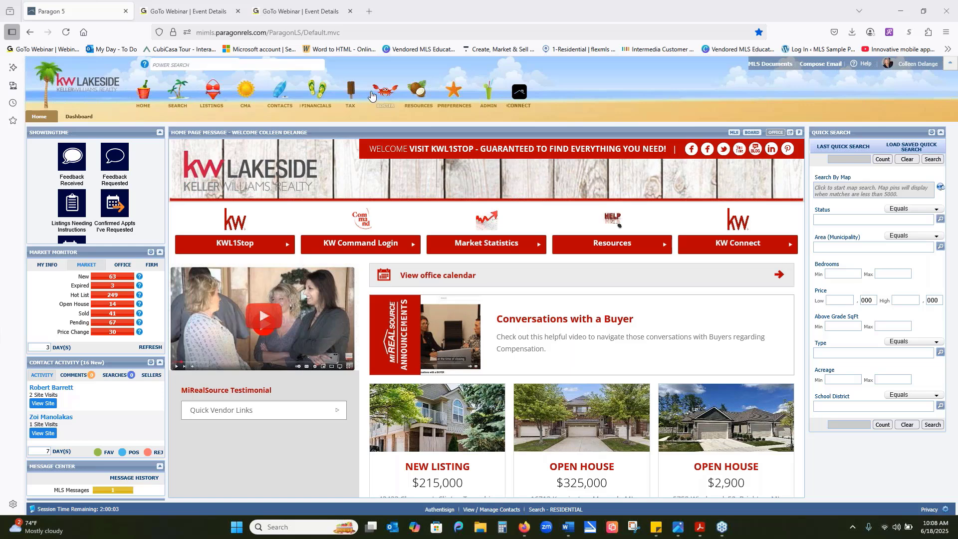
- Open CloudCMA from the MLS agent tools and display the list of CMA reports
mouse_move(427, 100)
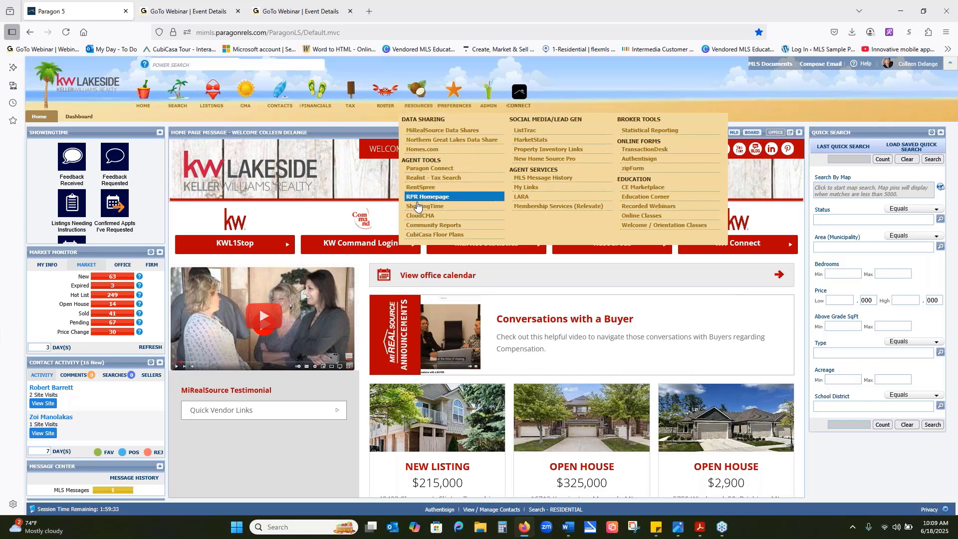
left_click(419, 217)
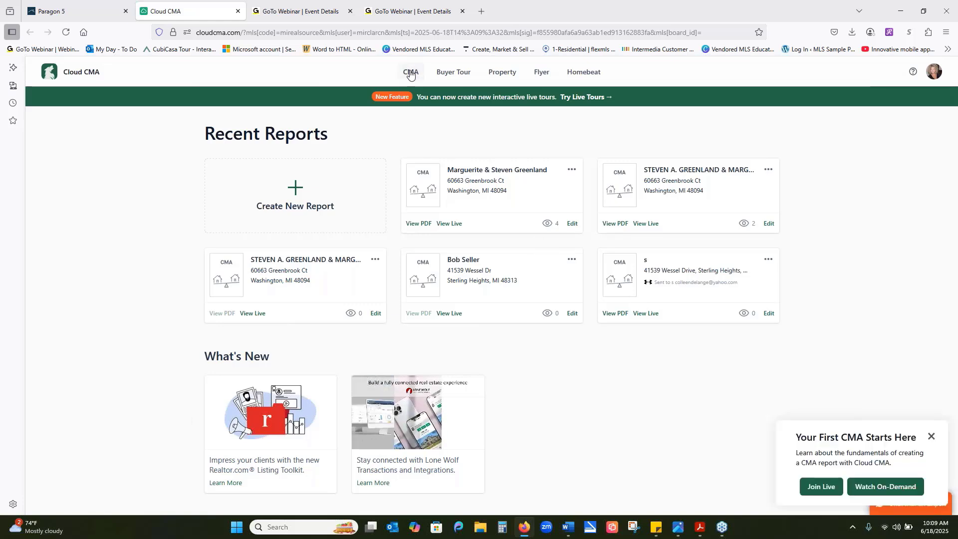
left_click(414, 75)
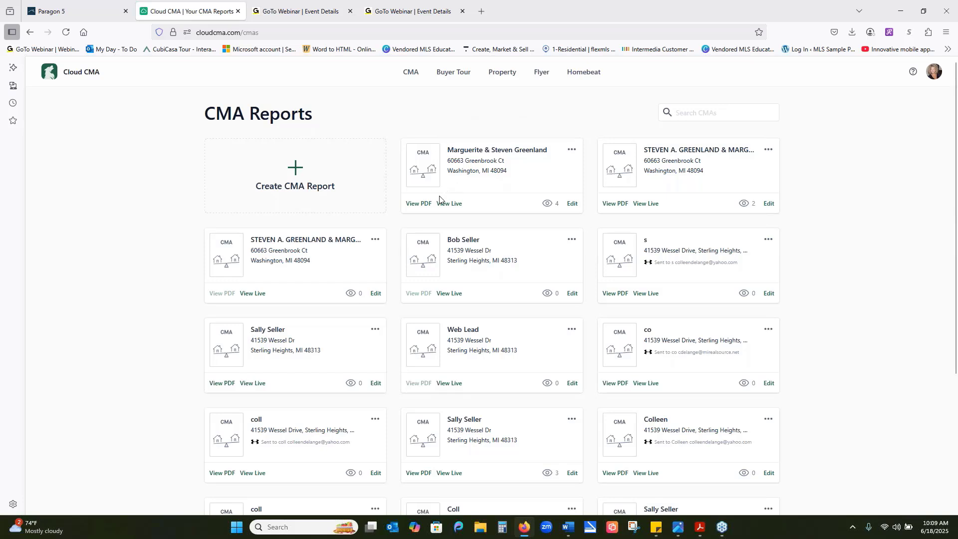
- Open the PDF of the first listed CMA report in Adobe Acrobat and show it in full screen mode
left_click(419, 203)
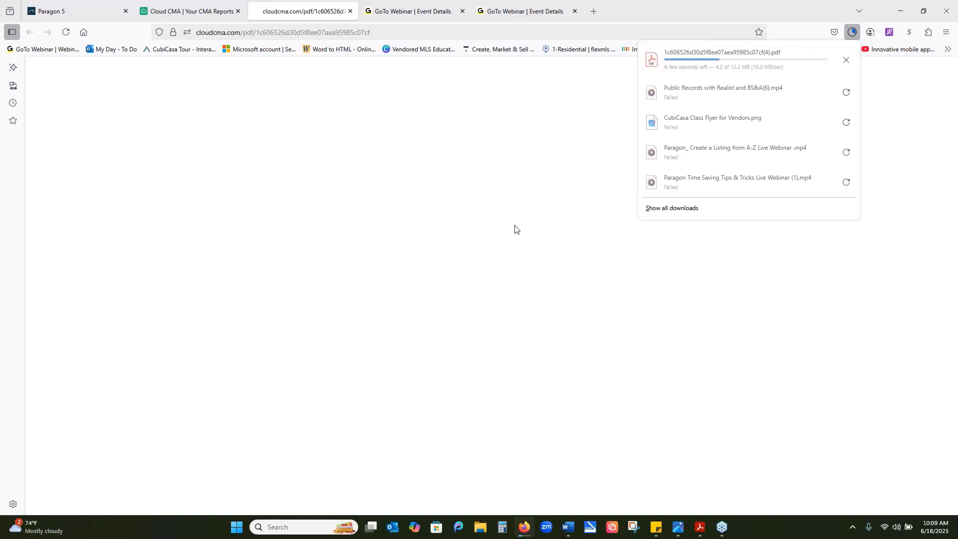
left_click(652, 65)
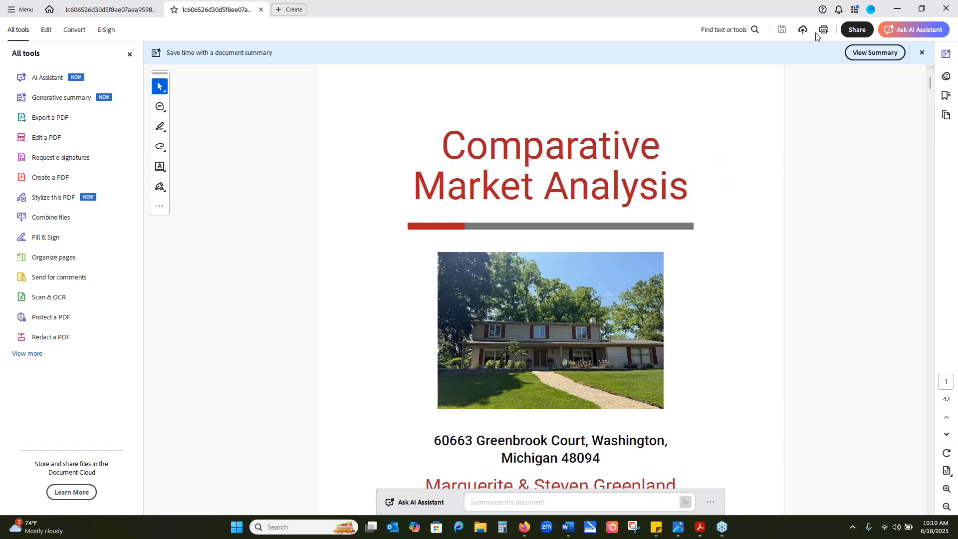
left_click(946, 471)
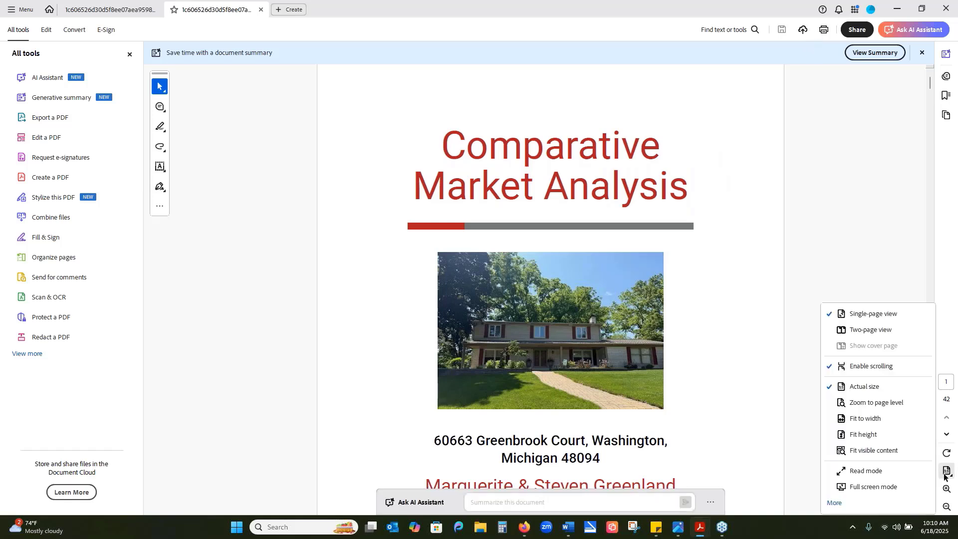
left_click(885, 485)
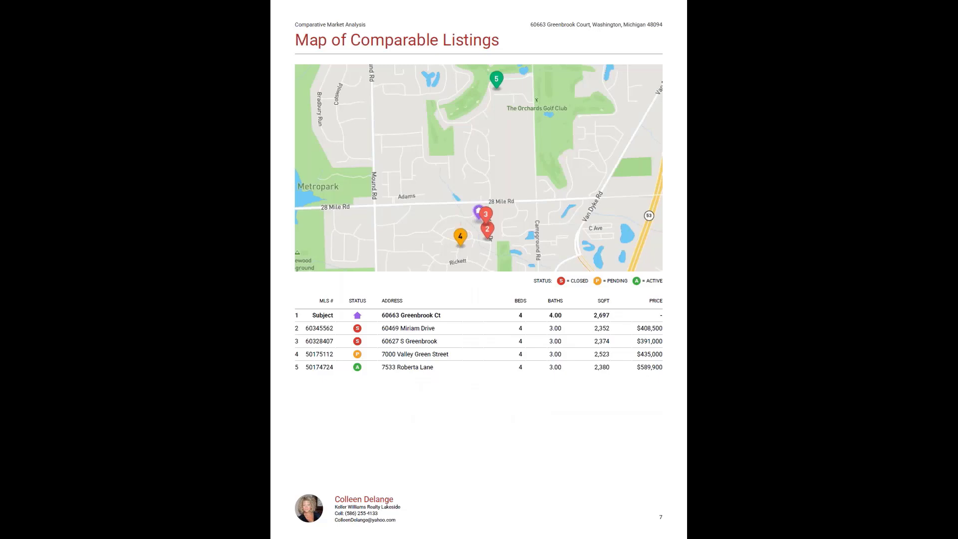
- Page through the comparable properties summary and the first comparable home's details and photos
left_click(910, 335)
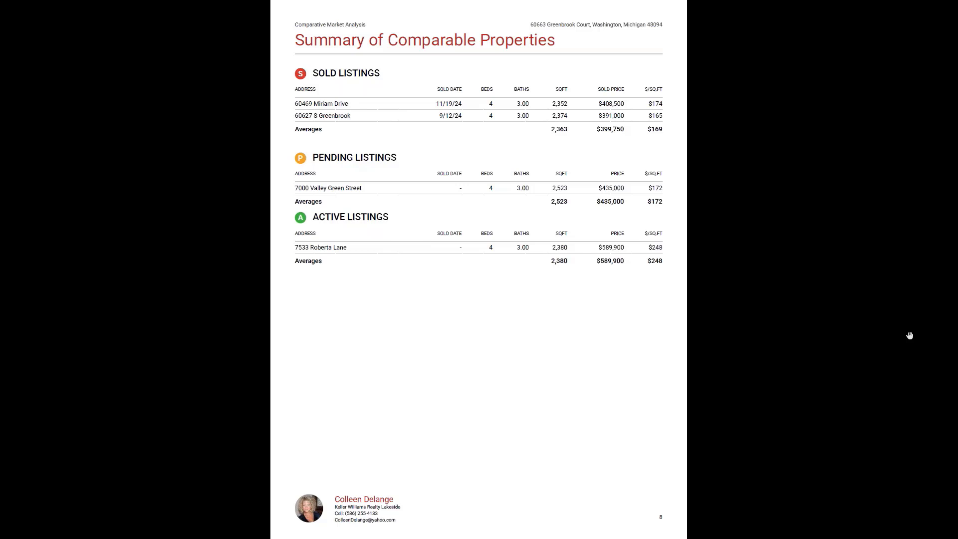
left_click(909, 335)
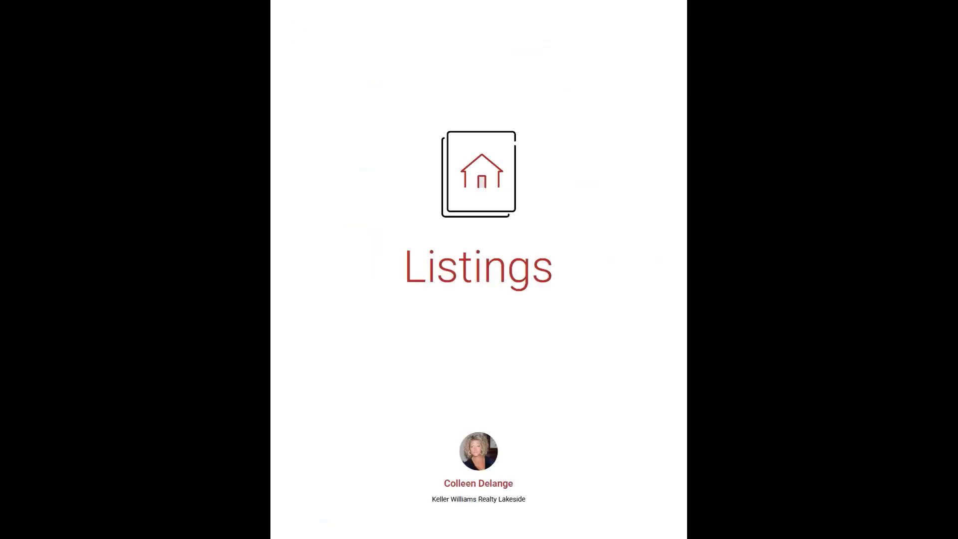
key("Right")
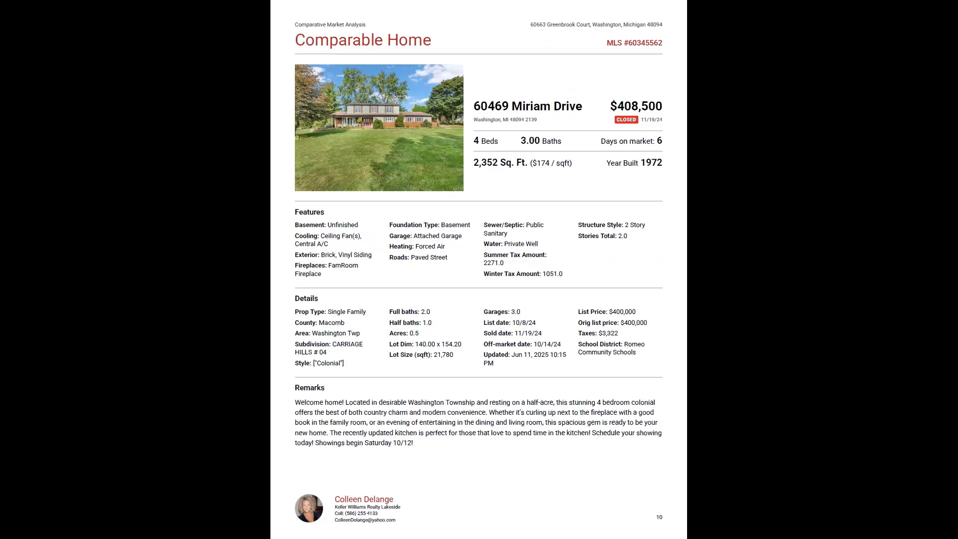
key("Right")
key("Right")
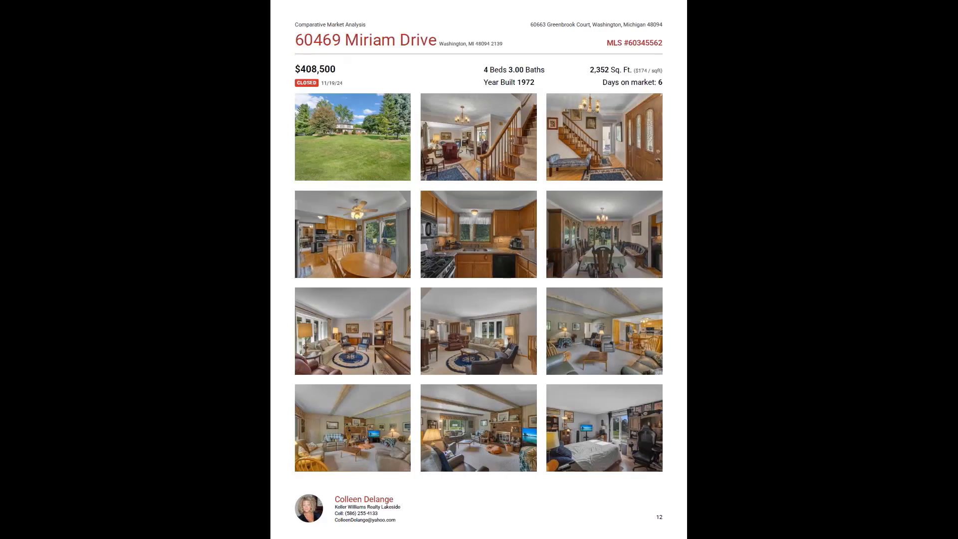
- Review the report's sold property analysis, suggested list price, time to sell and average price per square foot pages
key("Right")
key("Right")
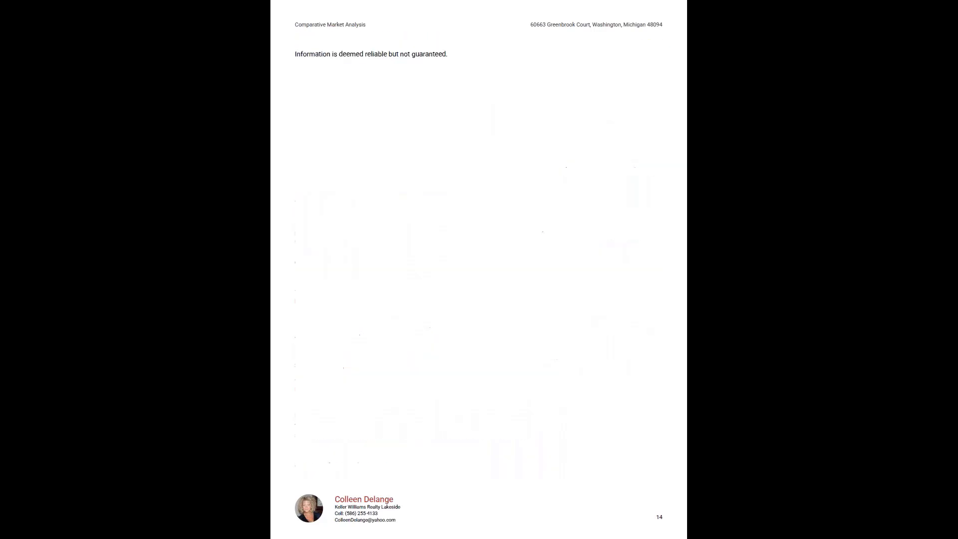
key("Right")
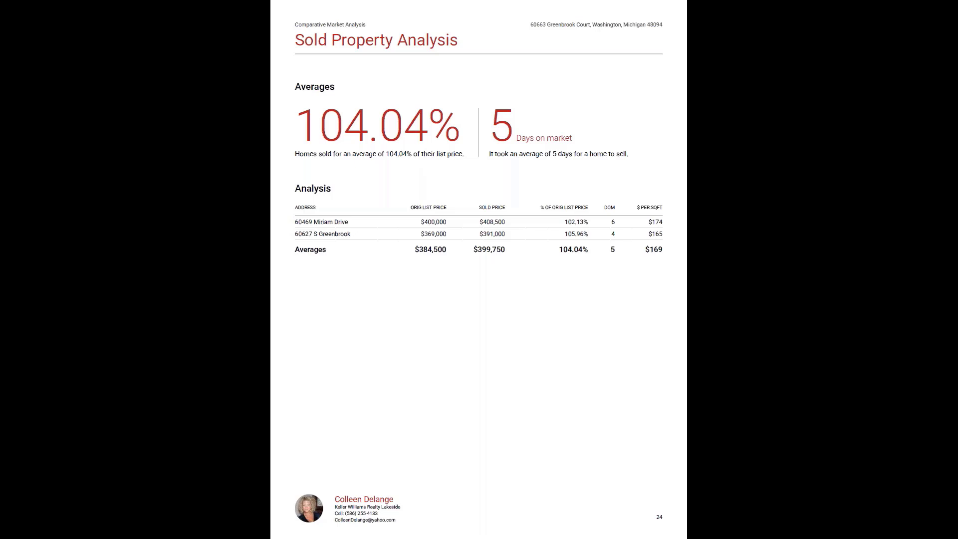
key("Right")
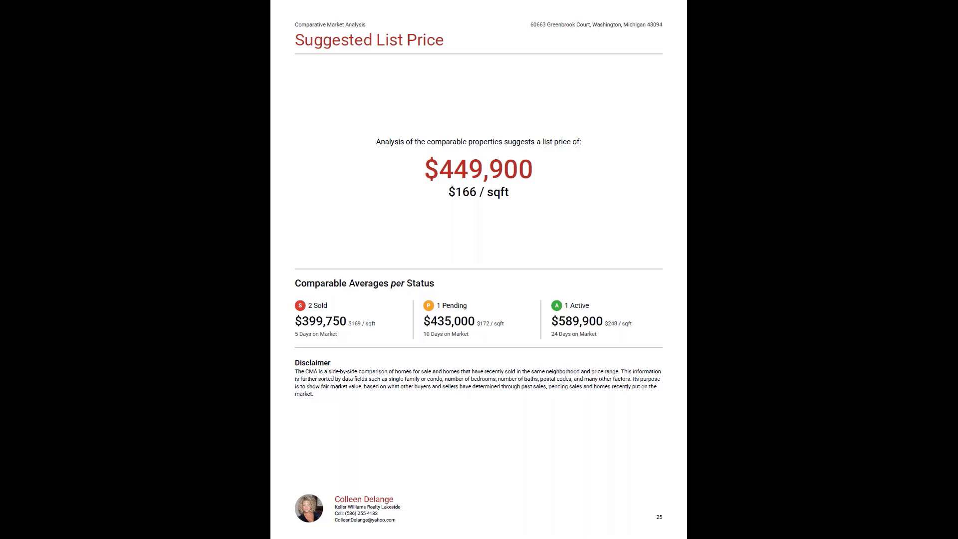
key("Right")
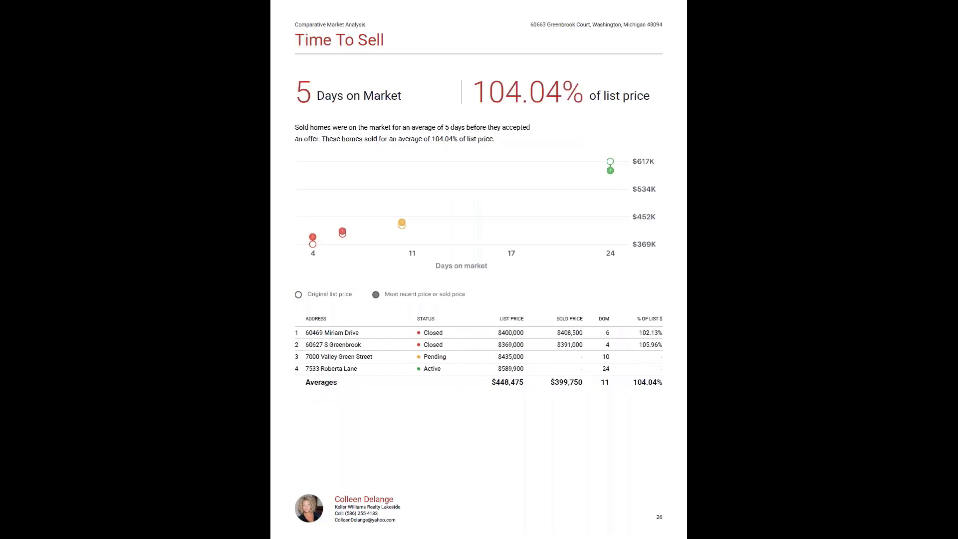
key("Right")
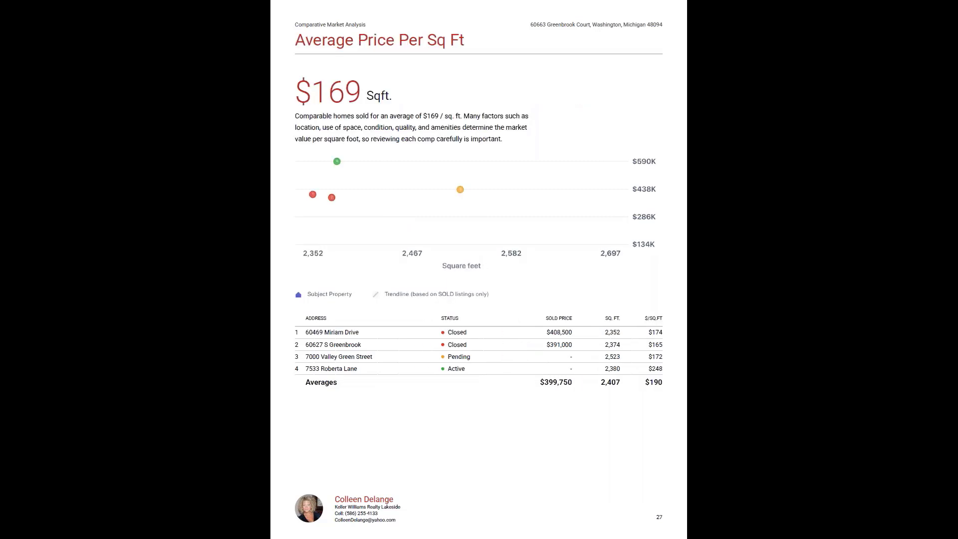
- Page through the Closing and Guidance sections, from the seller advice and checklists to the home value page at the report's end
key("Right")
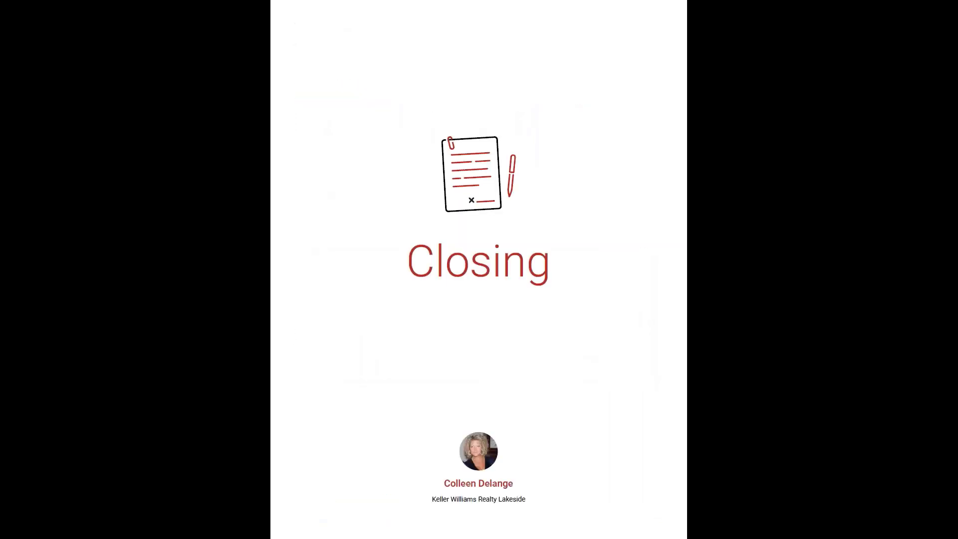
key("Right")
key("Right")
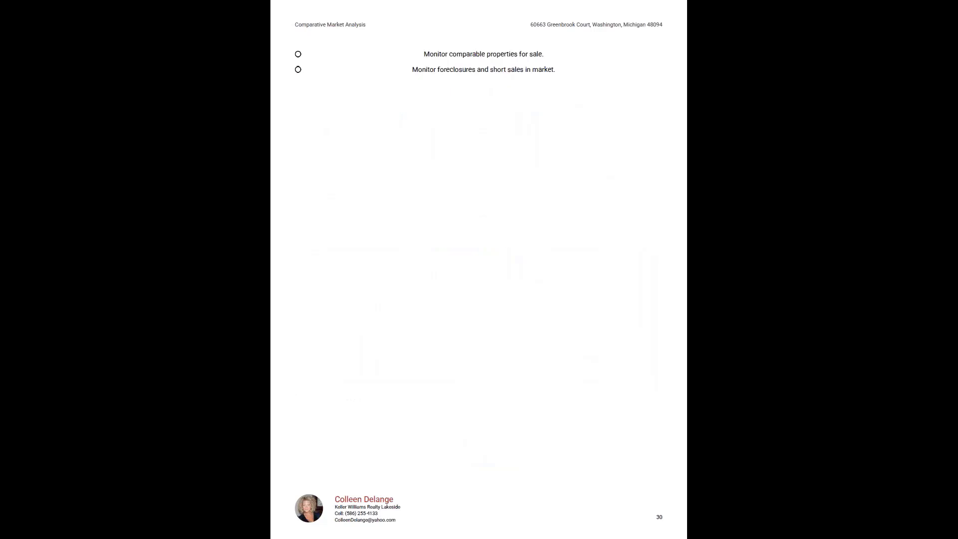
key("Right")
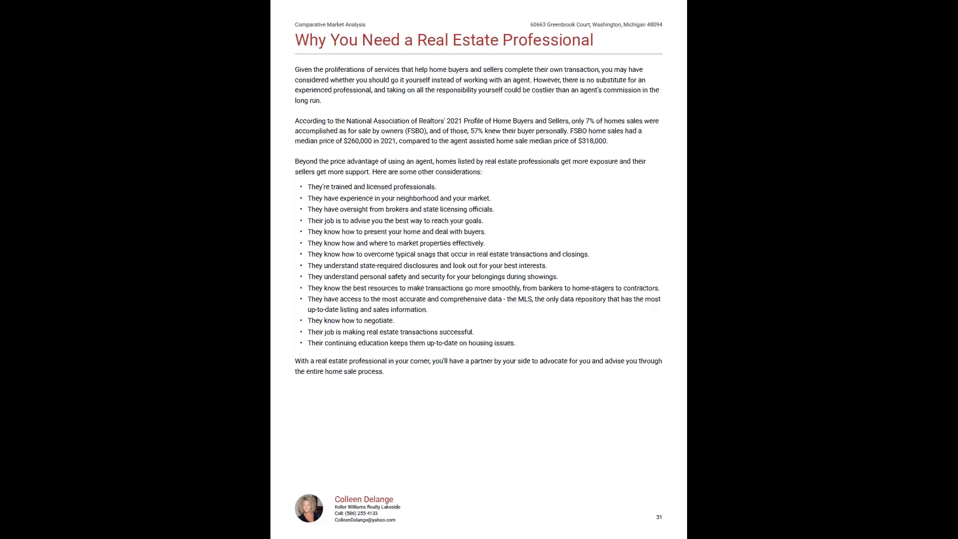
key("Right")
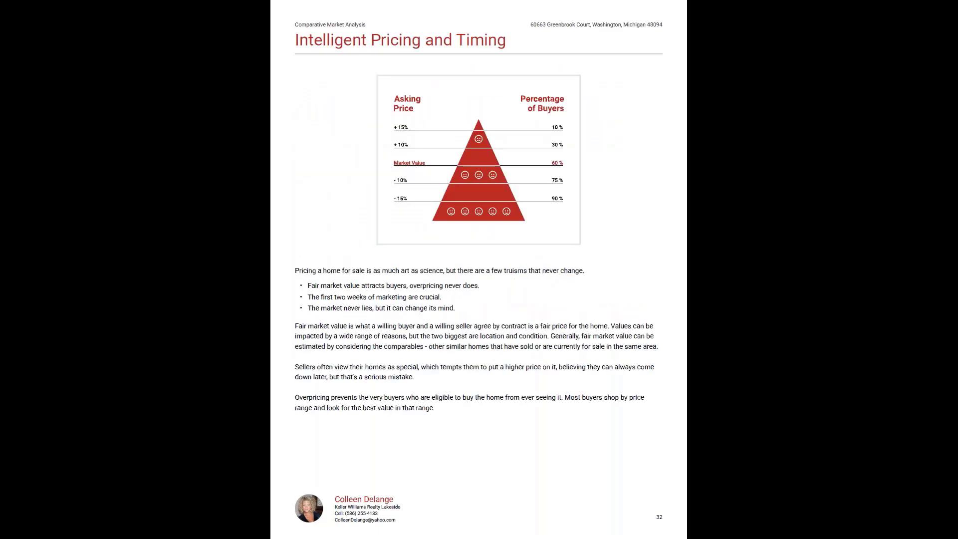
key("Right")
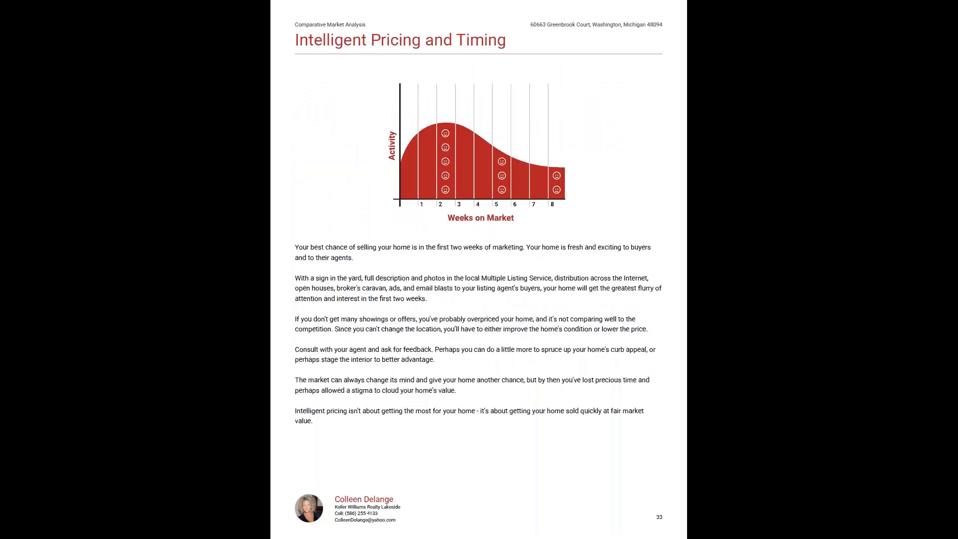
key("Right")
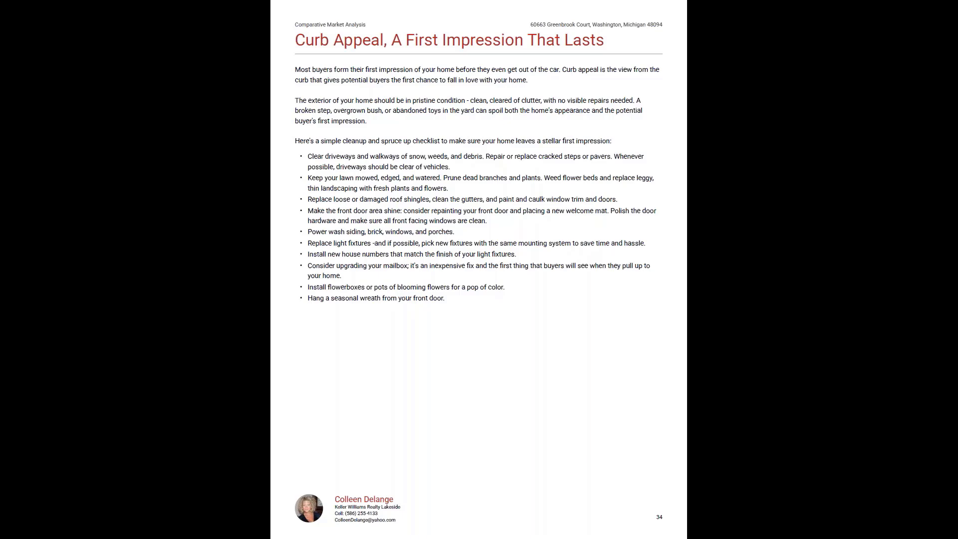
key("Right")
key("Right")
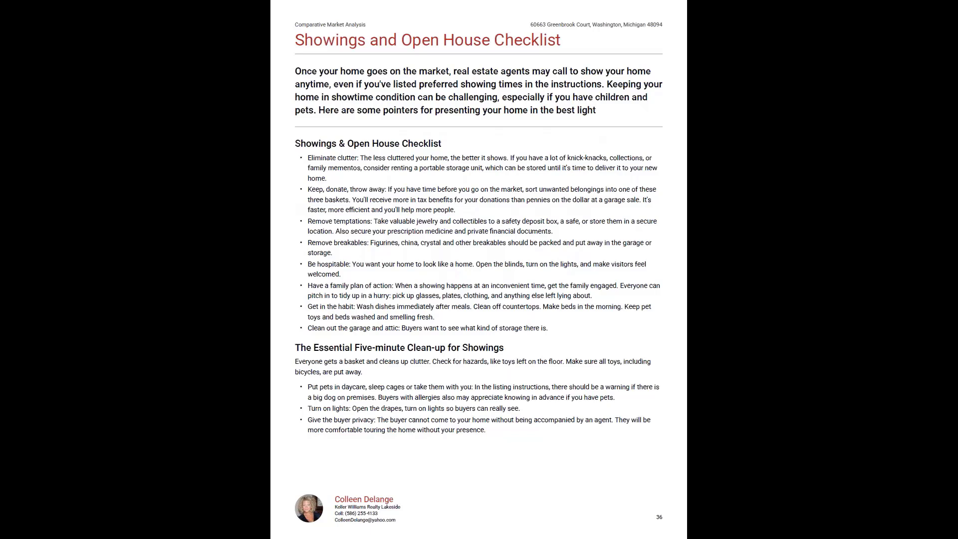
key("Right")
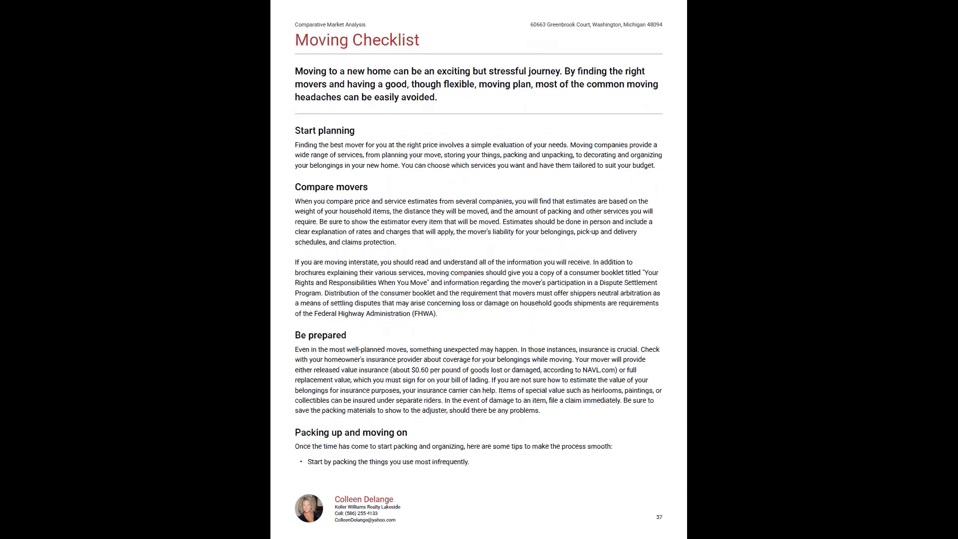
key("Right")
key("Right")
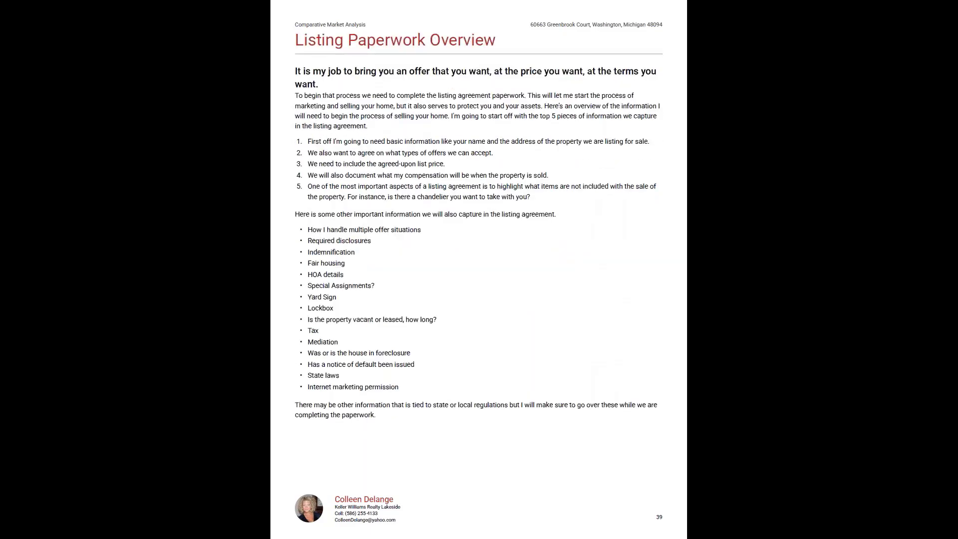
key("Right")
key("Right")
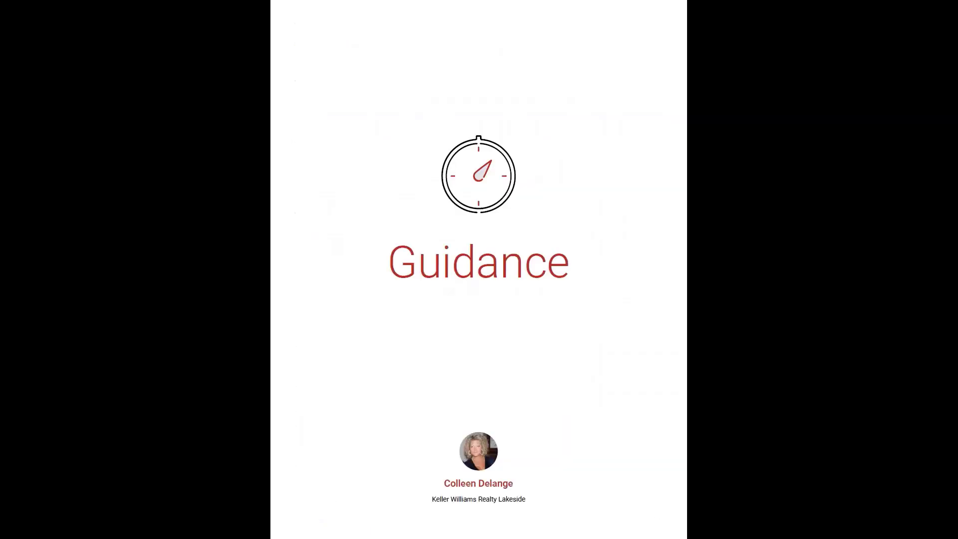
key("Right")
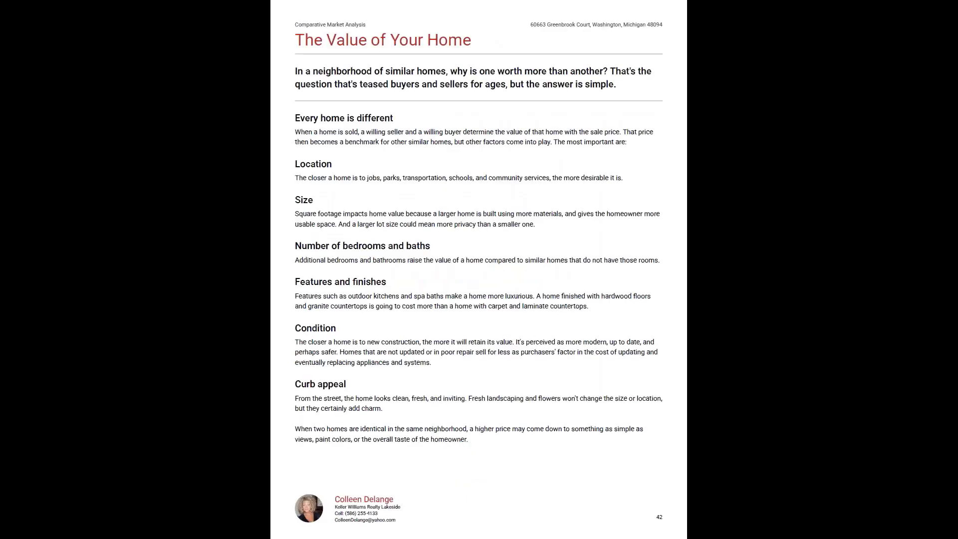
- Leave full screen, close all open PDF documents, and return to the CMA reports list in Cloud CMA
key("Escape")
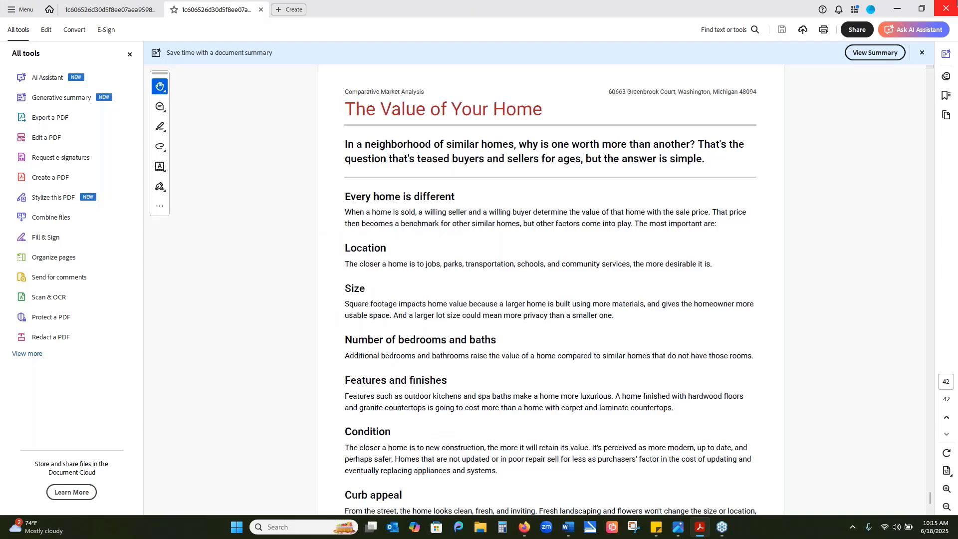
left_click(949, 7)
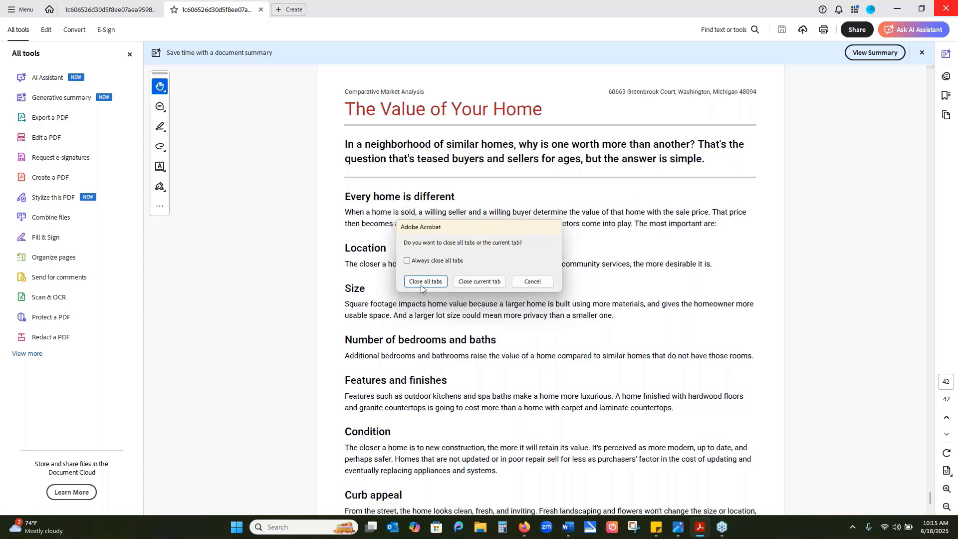
left_click(420, 285)
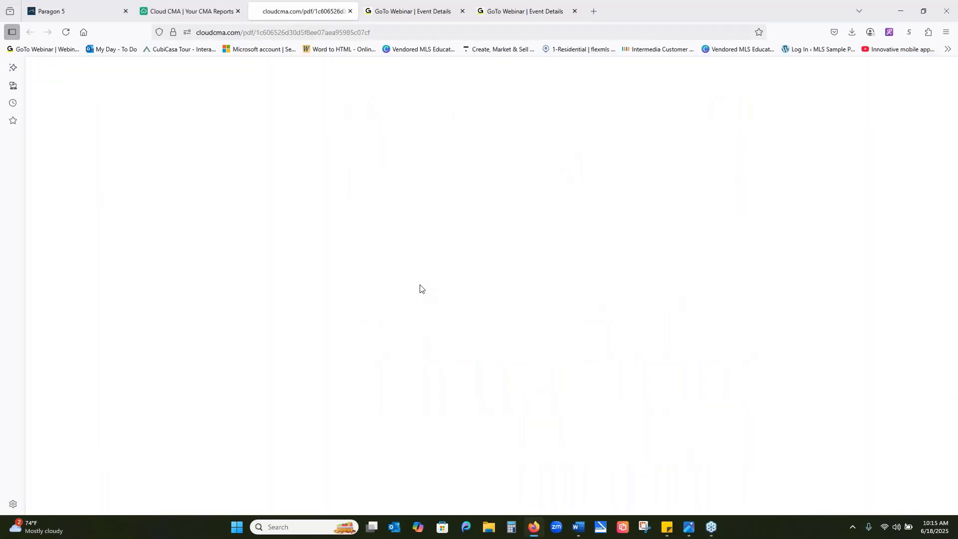
left_click(206, 12)
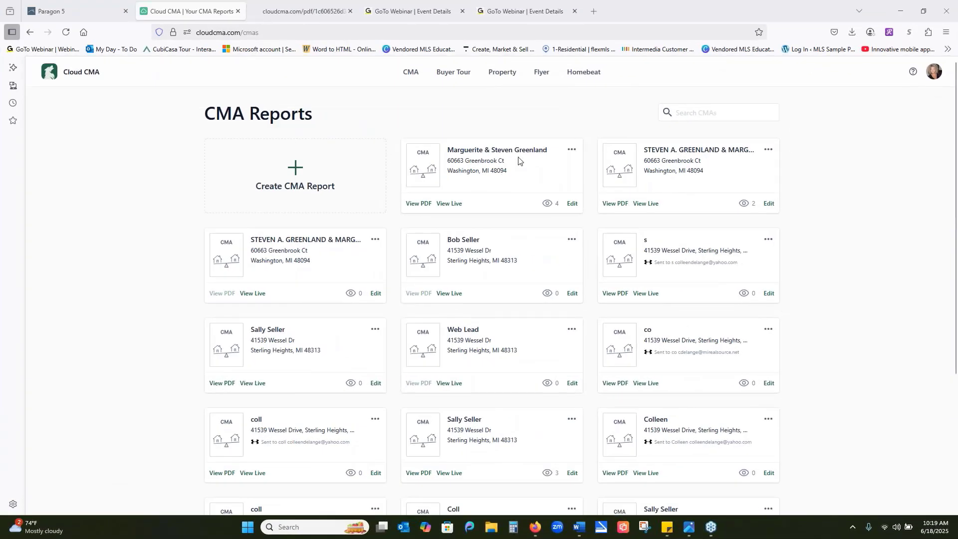
- Open the second report's live version at 90% zoom and show its section navigation with the virtual meeting service choices
left_click(649, 203)
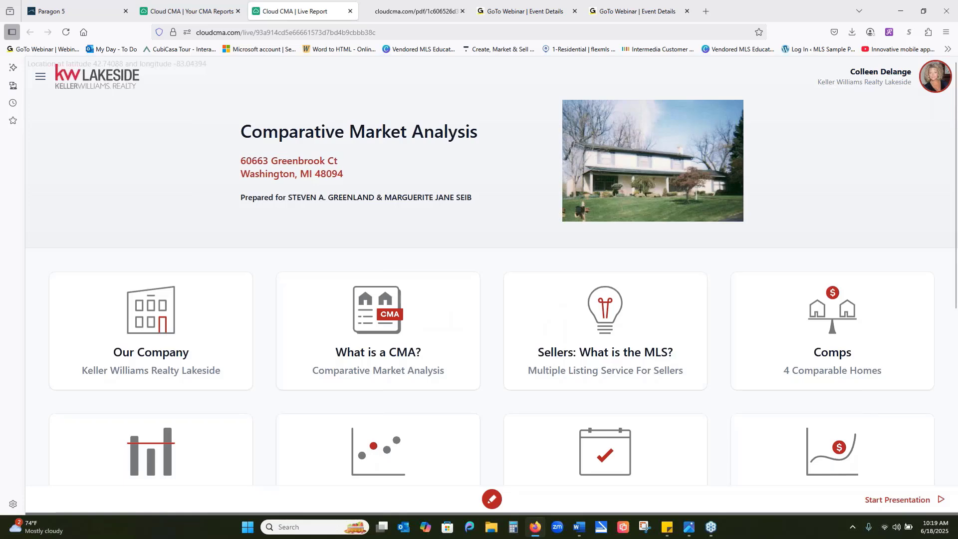
key("ctrl+minus")
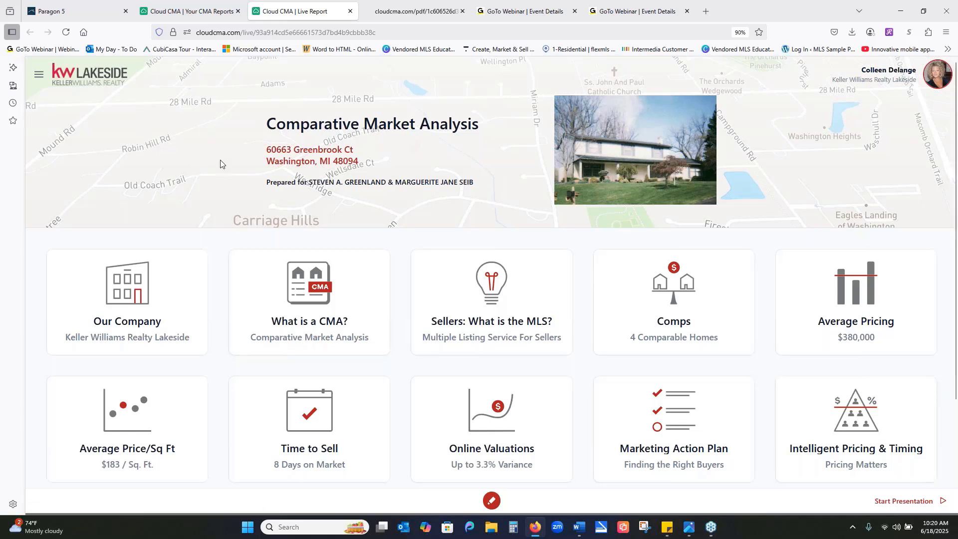
left_click(39, 75)
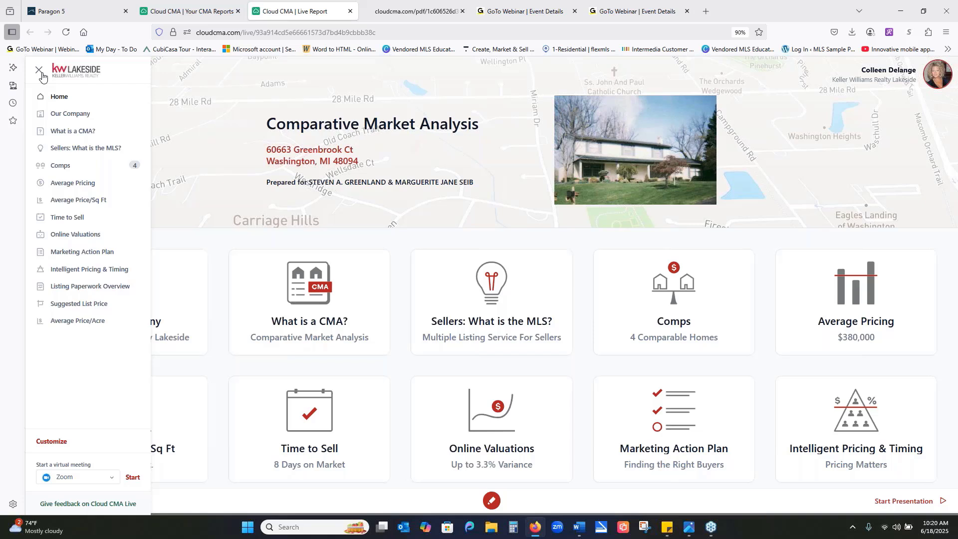
left_click(114, 479)
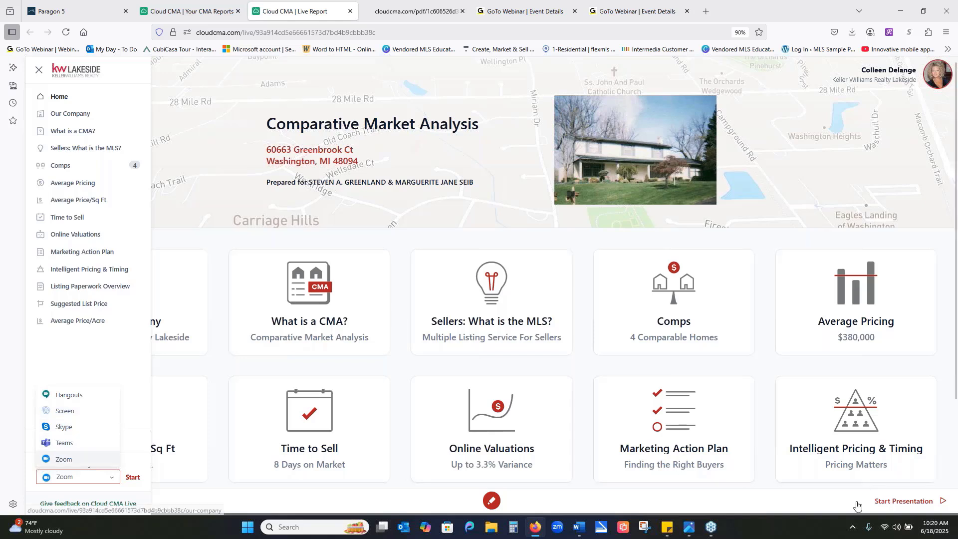
- Open the live report's side-by-side comps comparison and review the section navigation and virtual meeting service choices
left_click(691, 317)
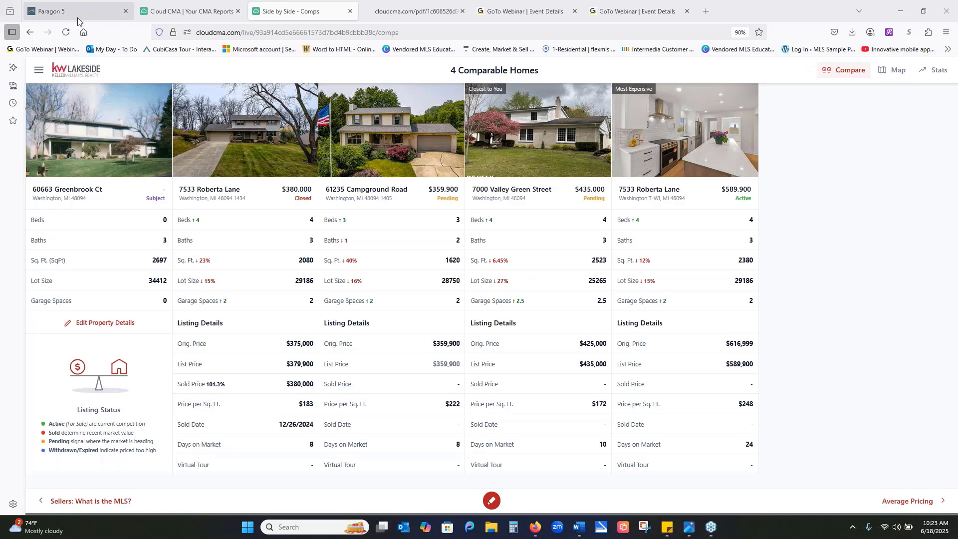
left_click(40, 72)
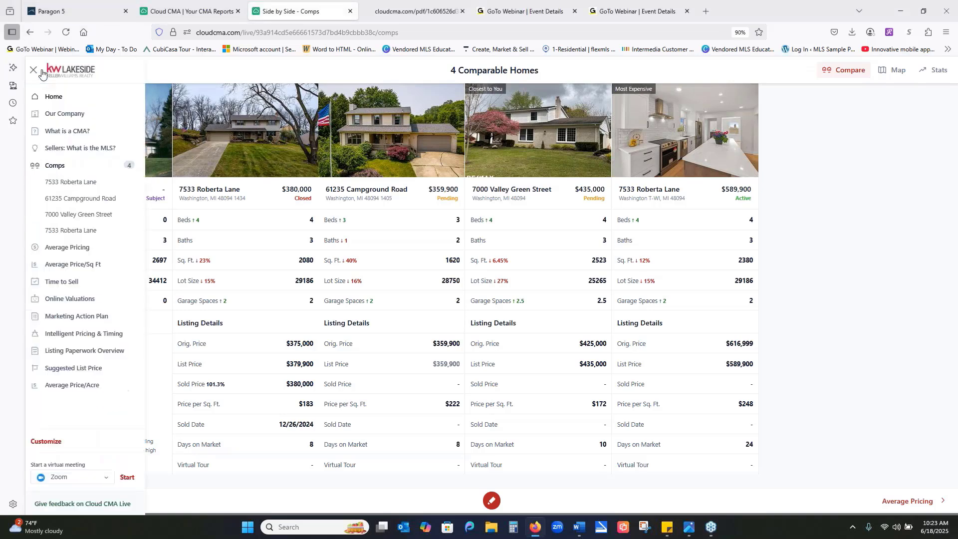
left_click(115, 480)
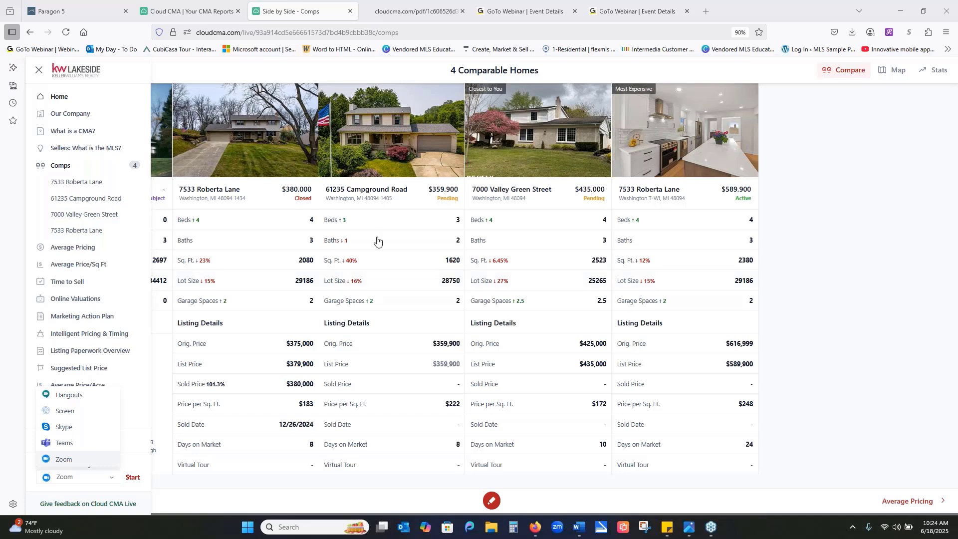
left_click(38, 72)
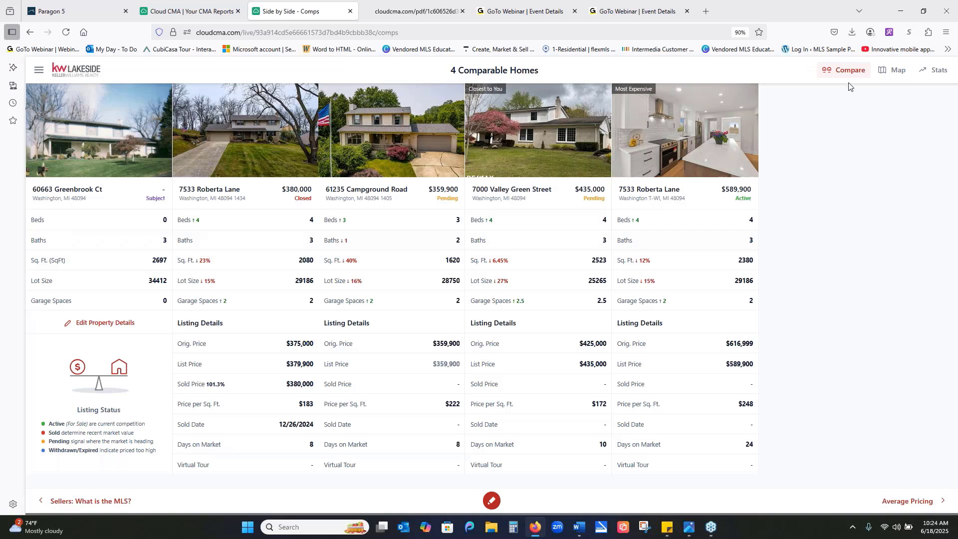
- Show the comps on the map and zoom in until the surrounding neighborhood's other listings appear
left_click(898, 76)
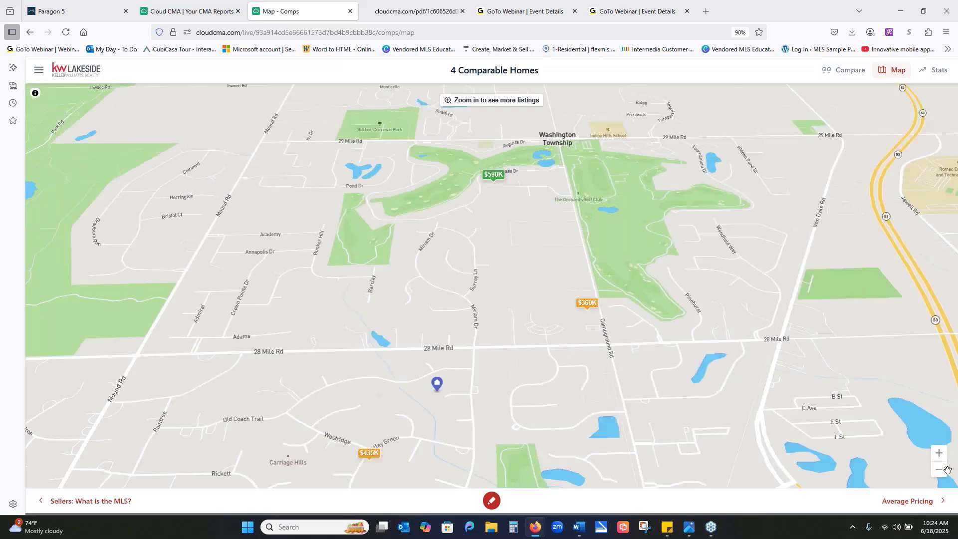
left_click(939, 470)
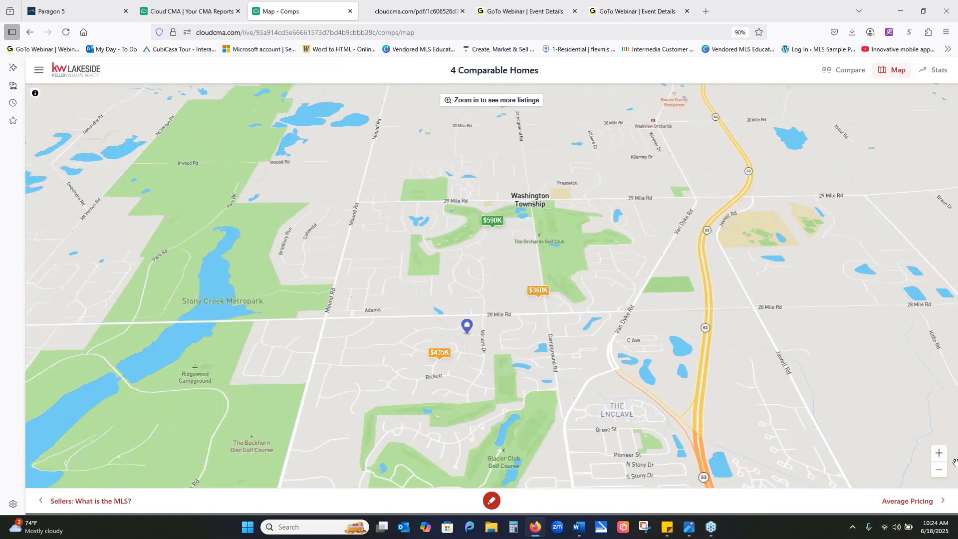
left_click(940, 454)
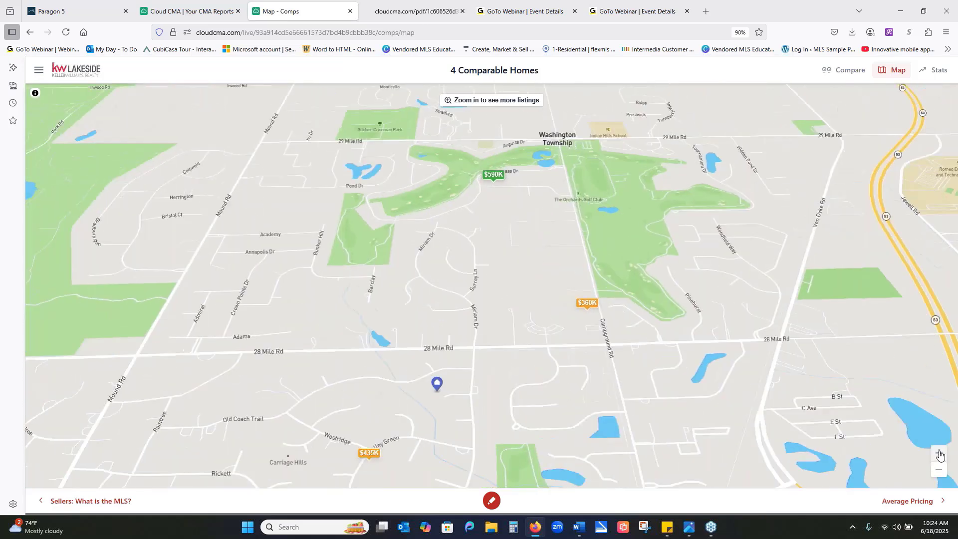
left_click(939, 454)
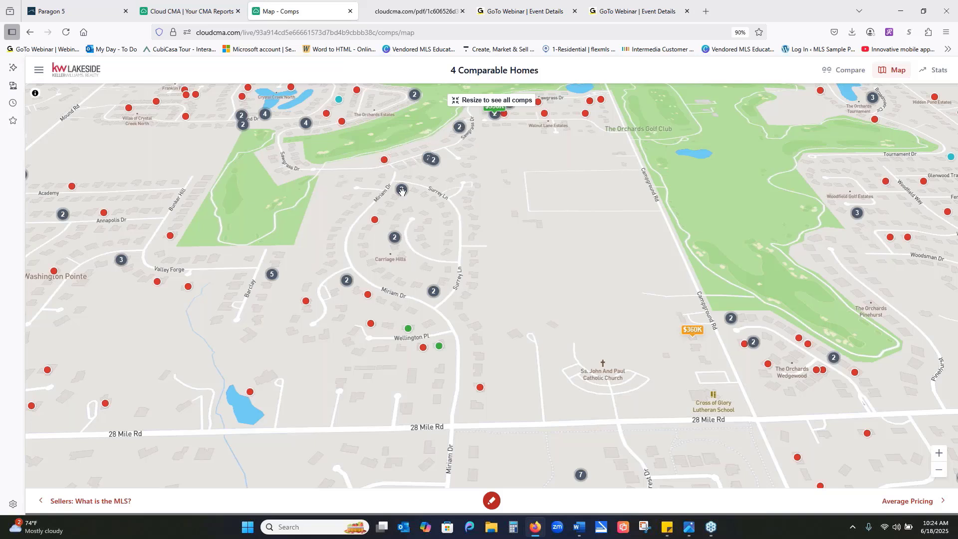
- Inspect nearby closed listings on the map, include the $515,000 one as a comp, and view it in the side-by-side comparison
left_click(384, 160)
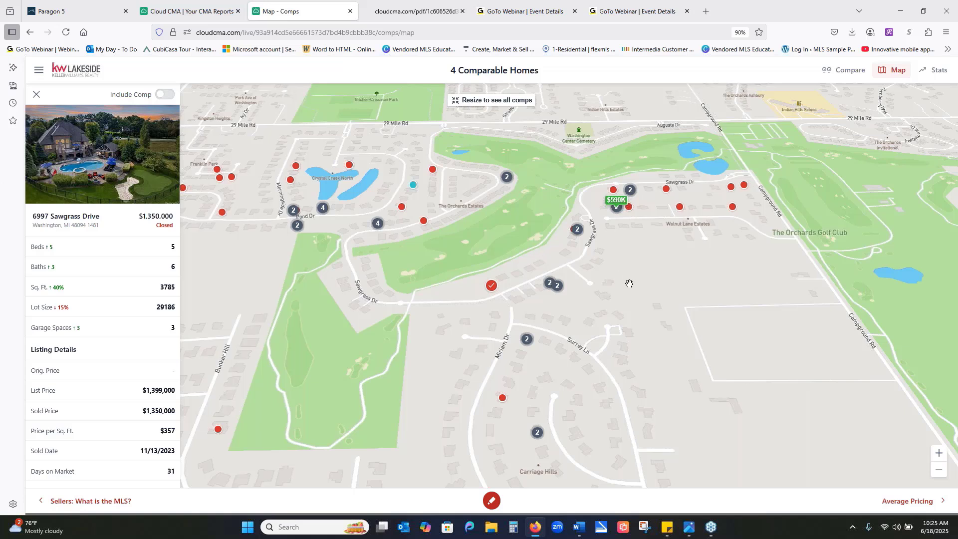
left_click(502, 398)
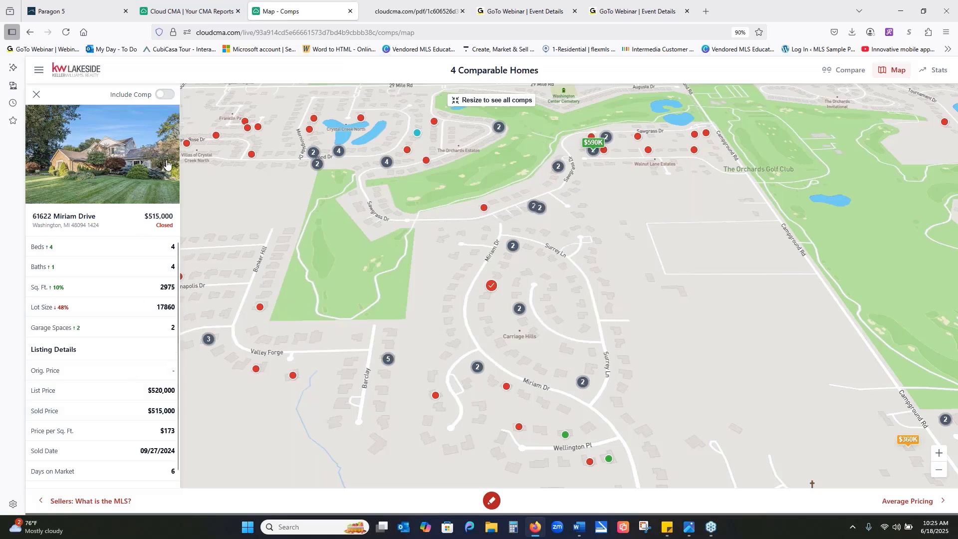
left_click(158, 96)
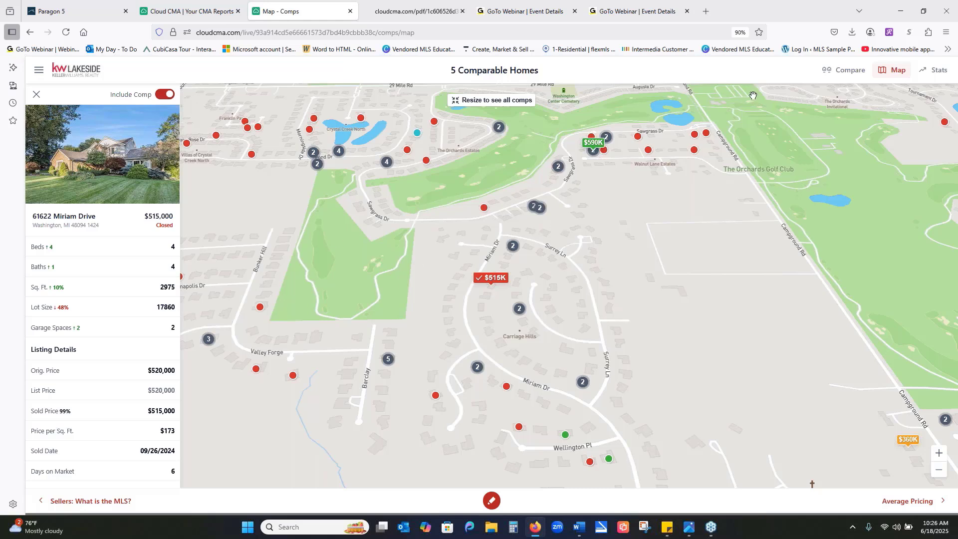
left_click(853, 73)
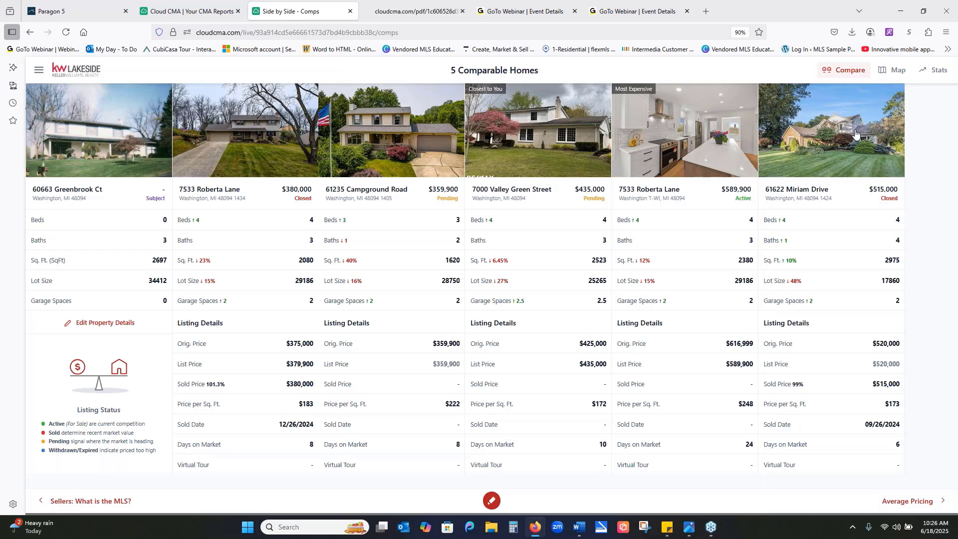
- Exclude the $515,000 closed listing from the comps in the statistics view and return to the side-by-side comparison
left_click(933, 70)
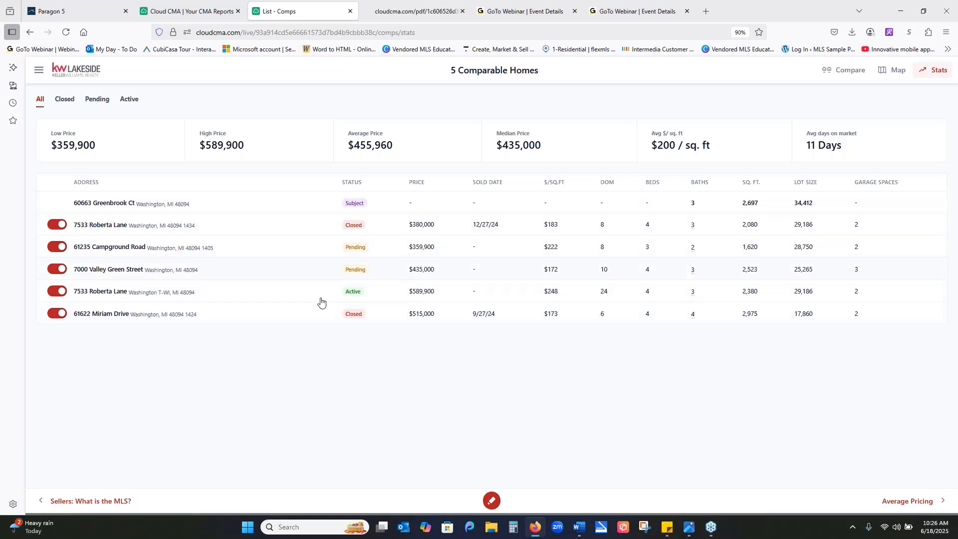
left_click(59, 315)
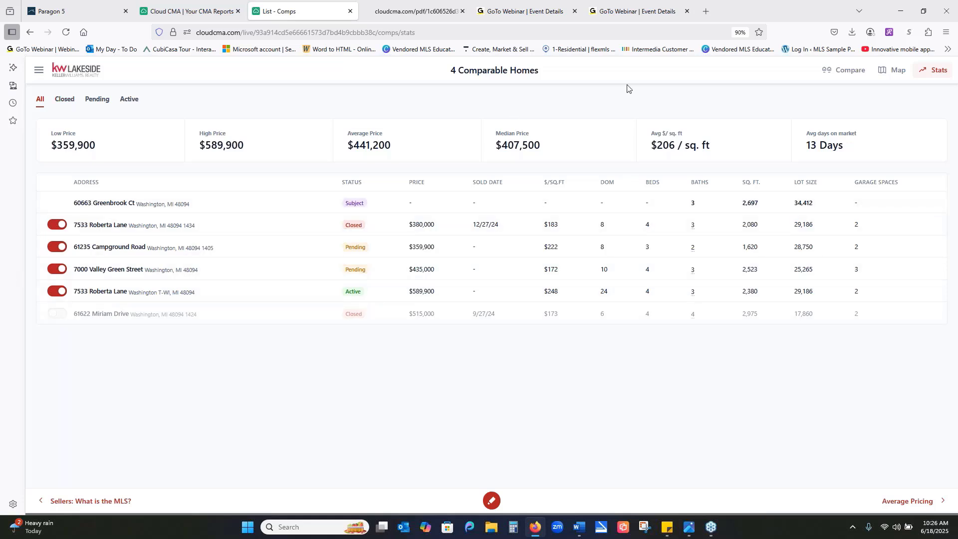
left_click(838, 74)
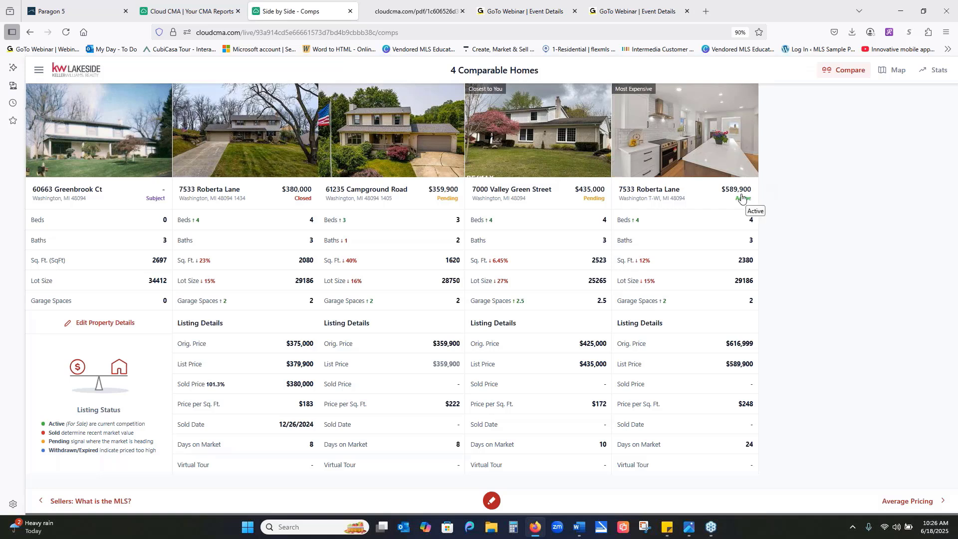
left_click(37, 70)
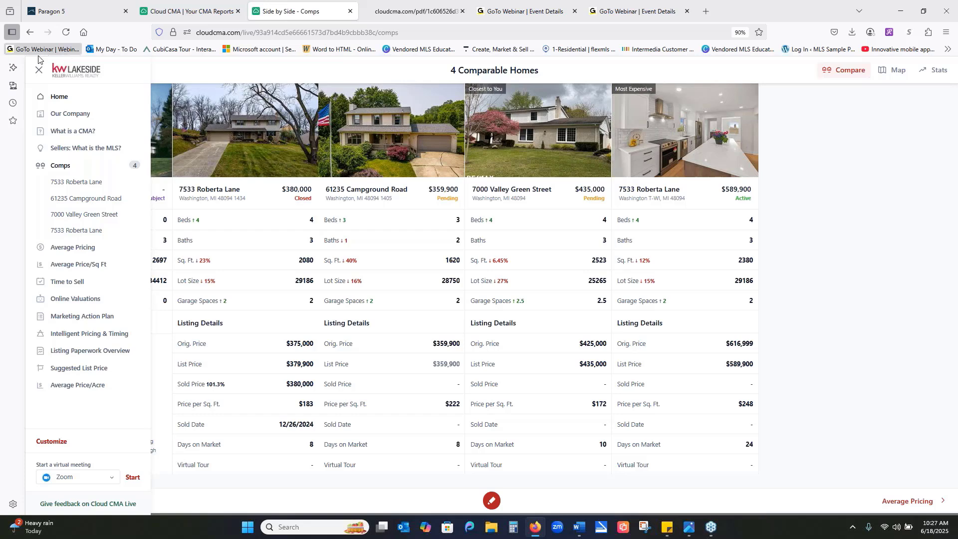
left_click(39, 73)
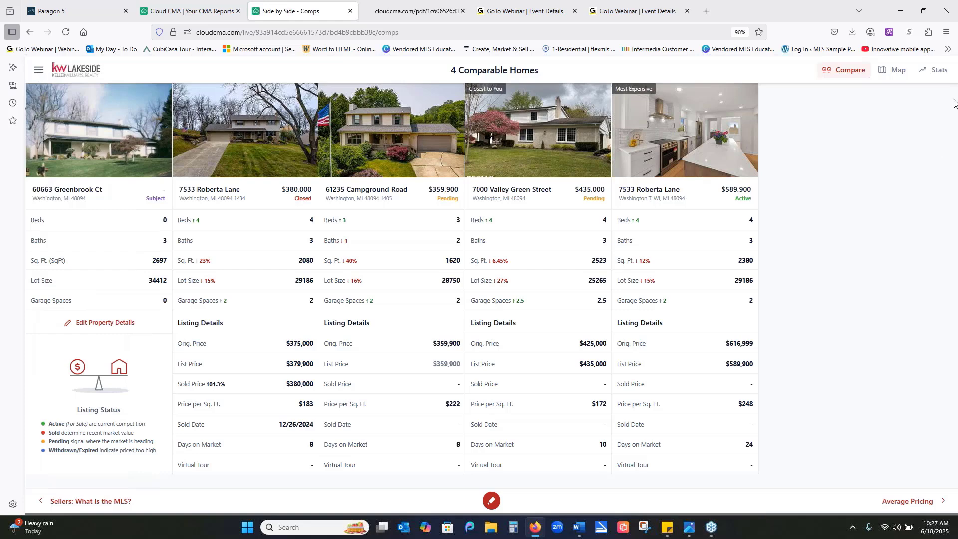
- Zoom into the comps map again and view the details of the $635,000 closed listing just north of 28 Mile Road
left_click(898, 74)
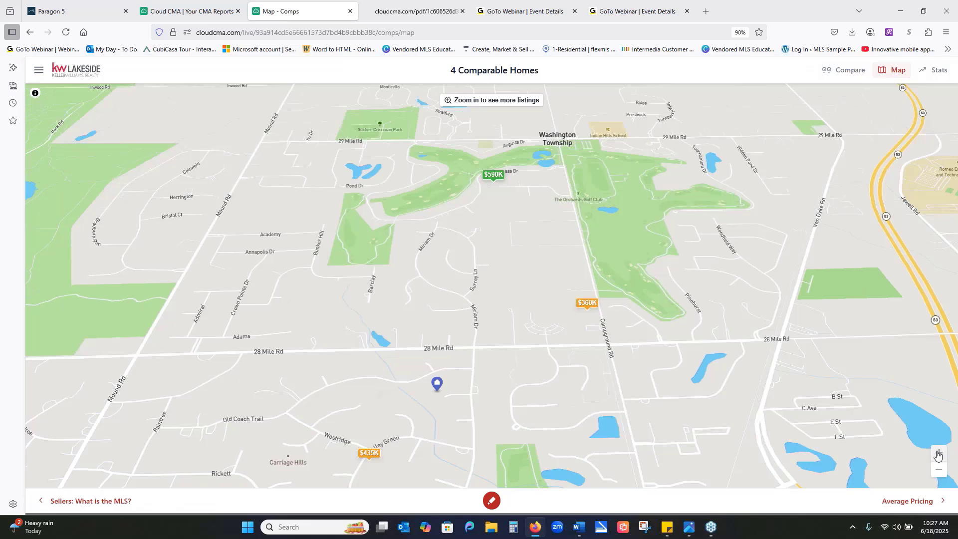
left_click(938, 453)
left_click(938, 453)
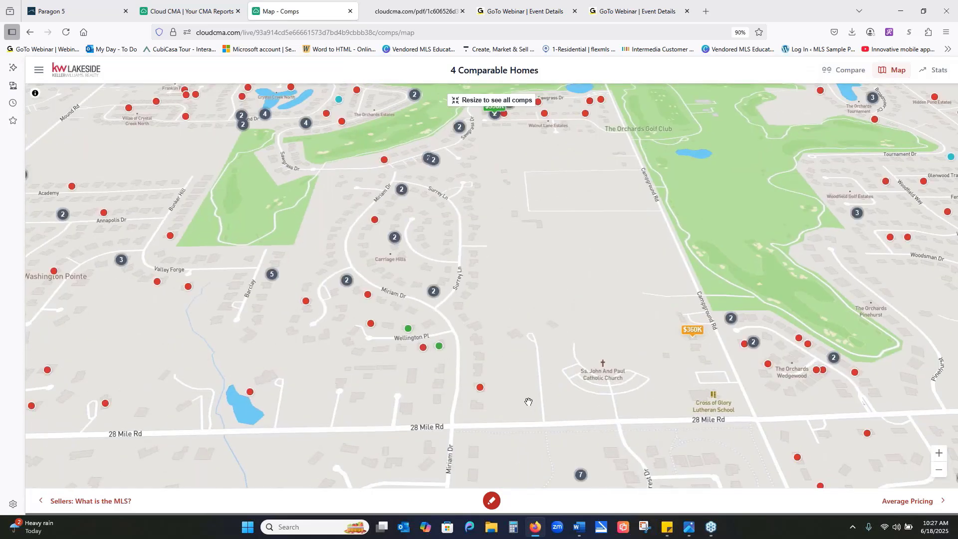
left_click(480, 389)
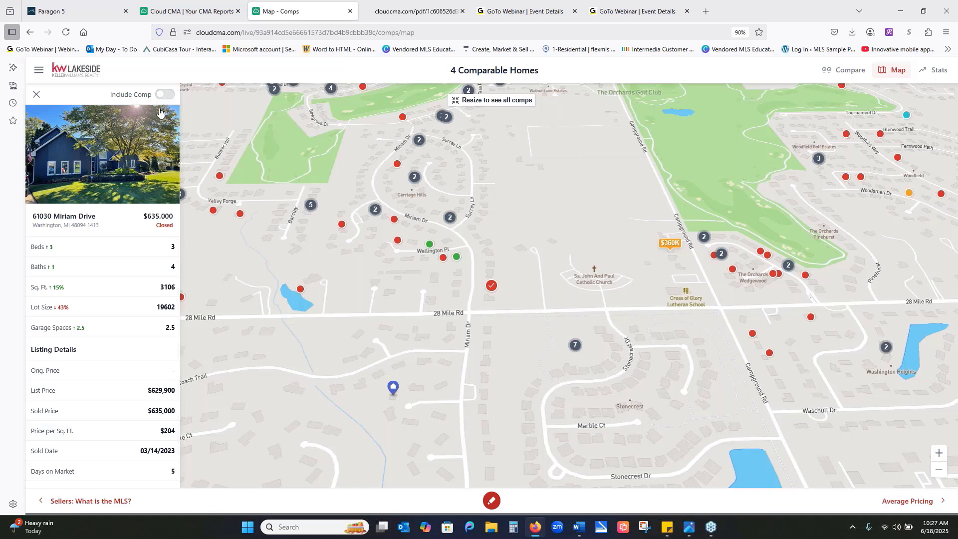
left_click(36, 94)
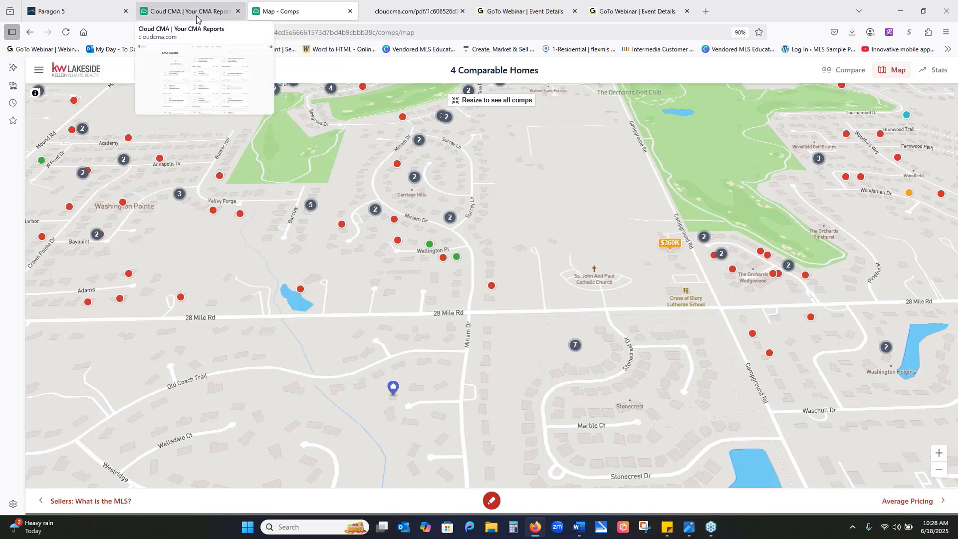
- Close the CMA reports list and the live report, and return to the Paragon 5 MLS home page
left_click(238, 11)
left_click(237, 11)
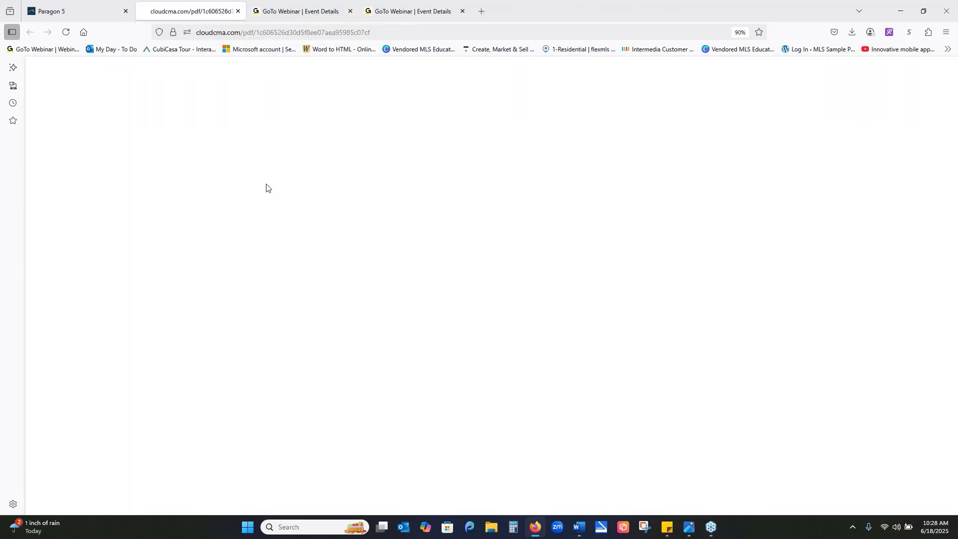
left_click(86, 19)
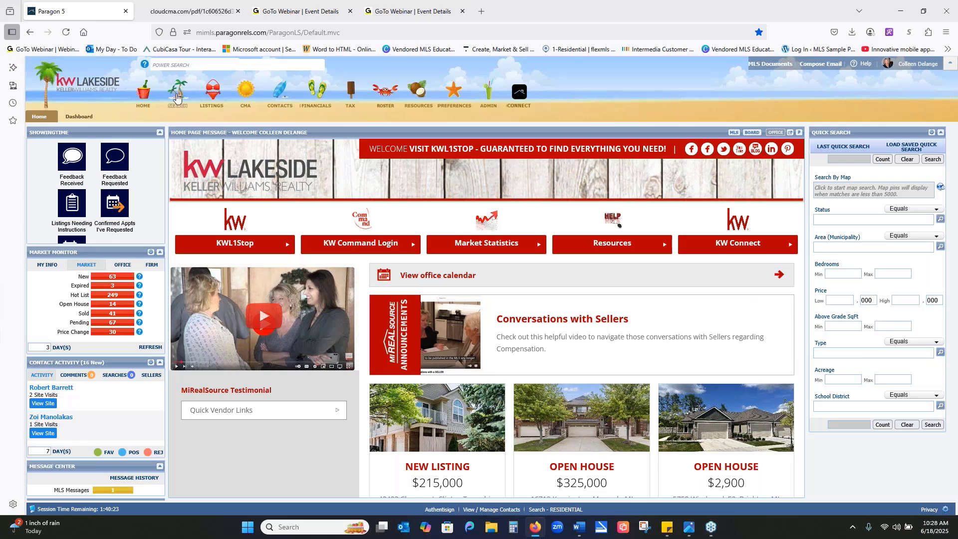
- Start a new residential search and set its property type to RES - Single Family
mouse_move(182, 97)
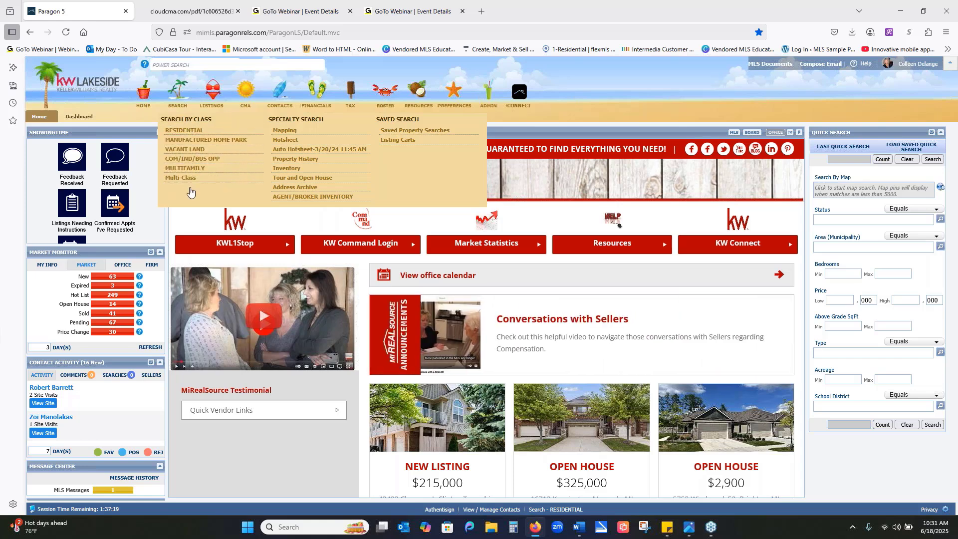
left_click(183, 132)
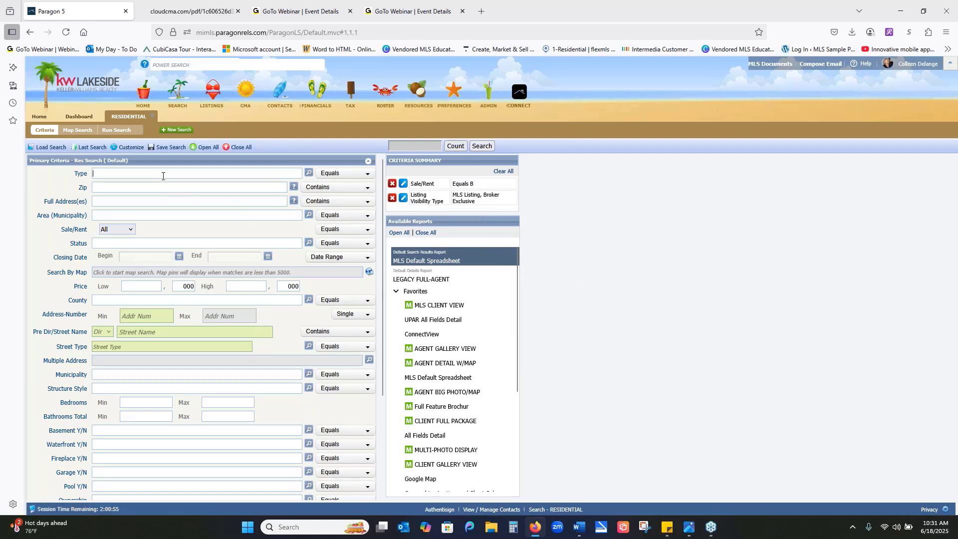
left_click(309, 174)
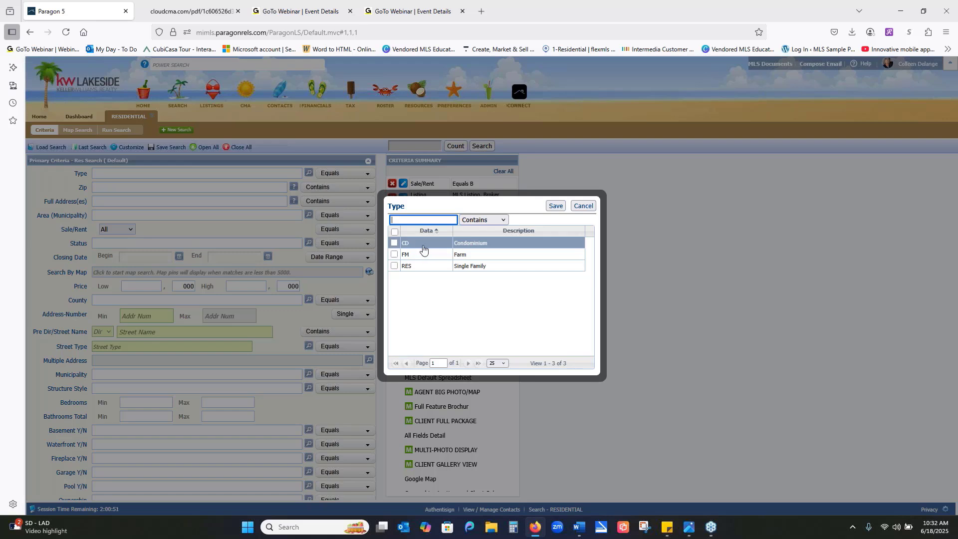
left_click(395, 266)
left_click(555, 206)
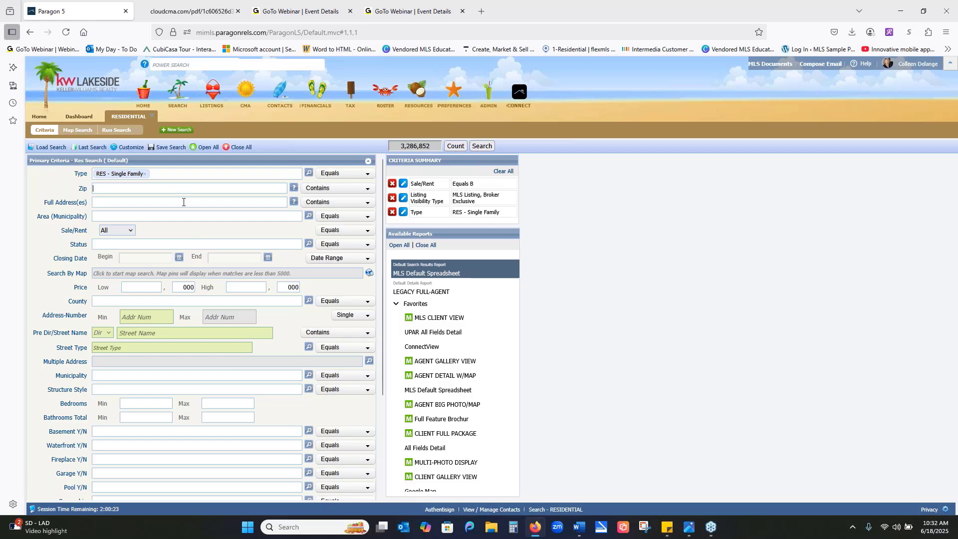
- Leave the zip criterion empty and limit the residential search to For Sale listings
left_click(128, 147)
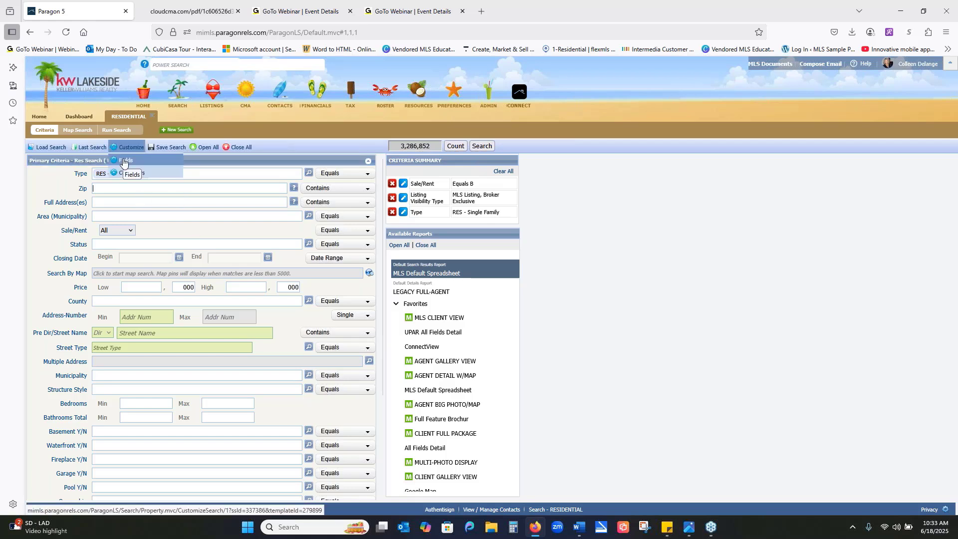
left_click(129, 189)
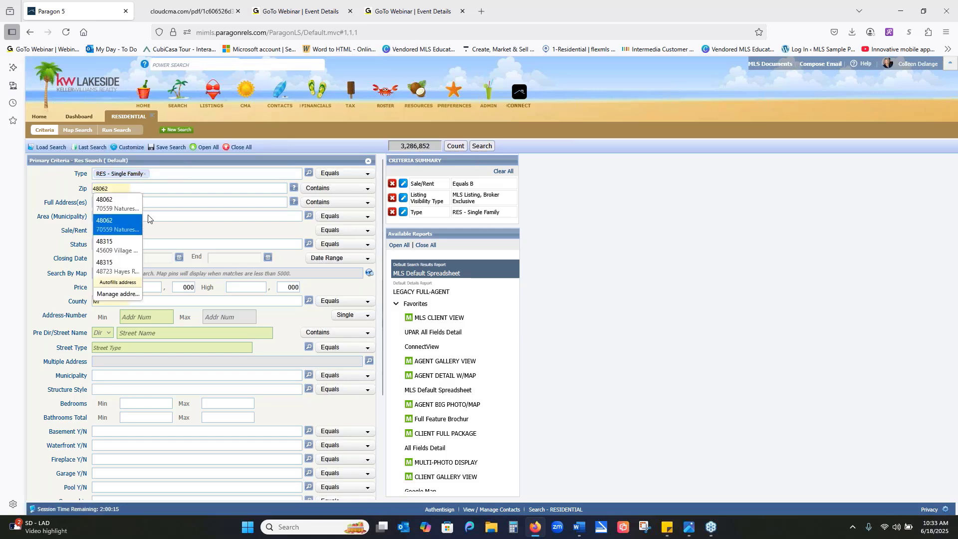
left_click(180, 232)
left_click(132, 231)
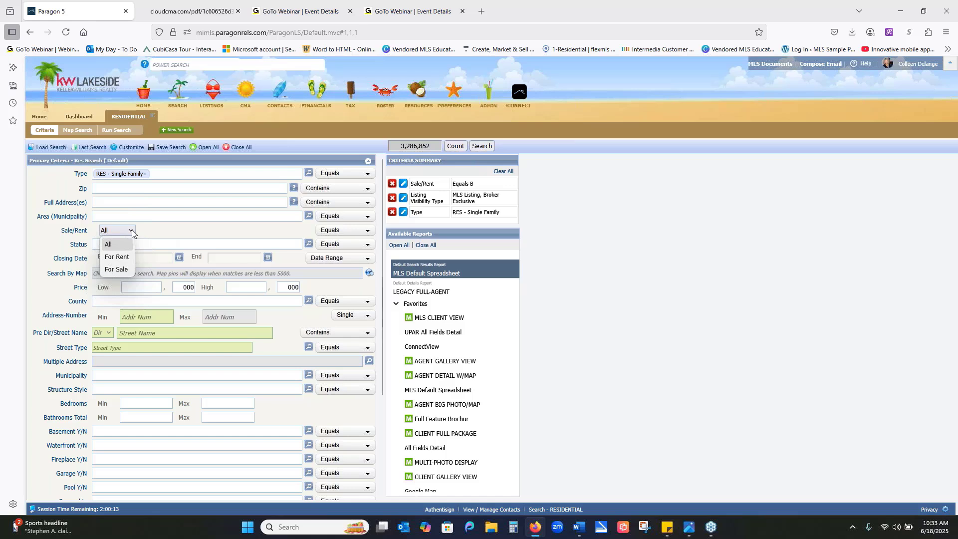
left_click(123, 270)
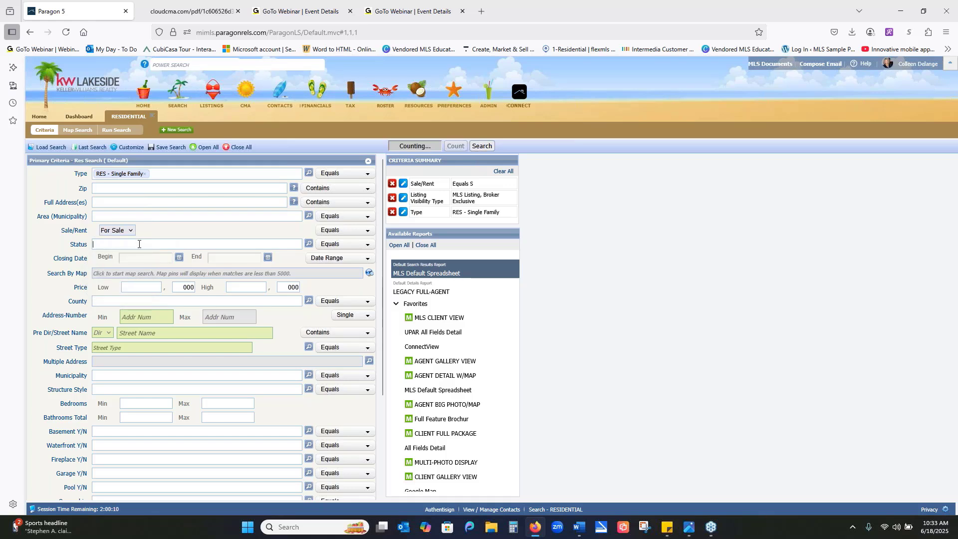
- Add the Closed, All Active and Pending statuses to the residential search criteria
type("clo")
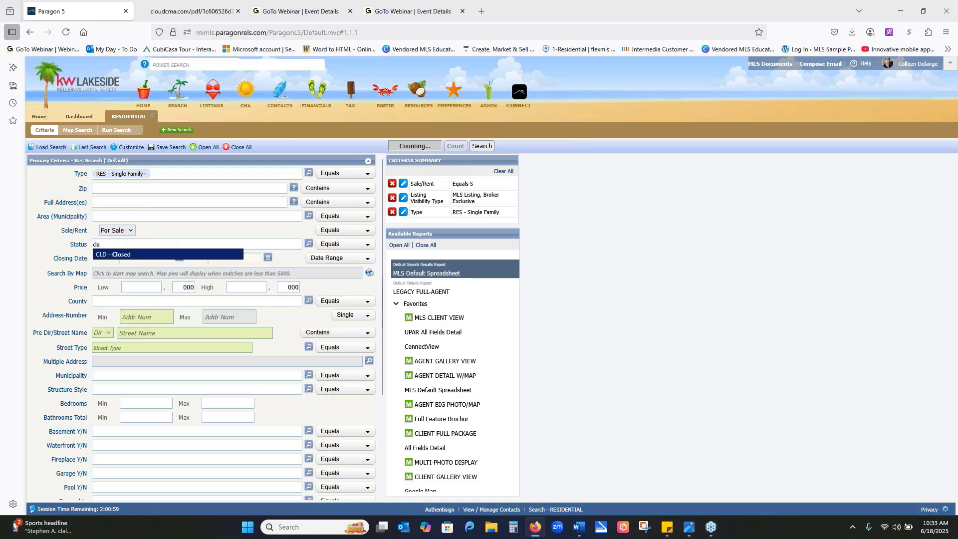
left_click(157, 256)
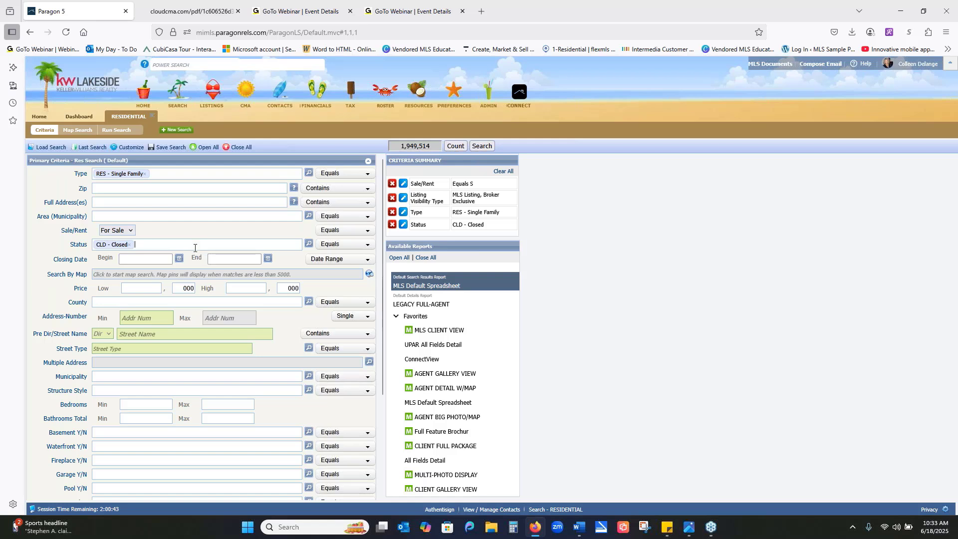
left_click(194, 247)
left_click(187, 255)
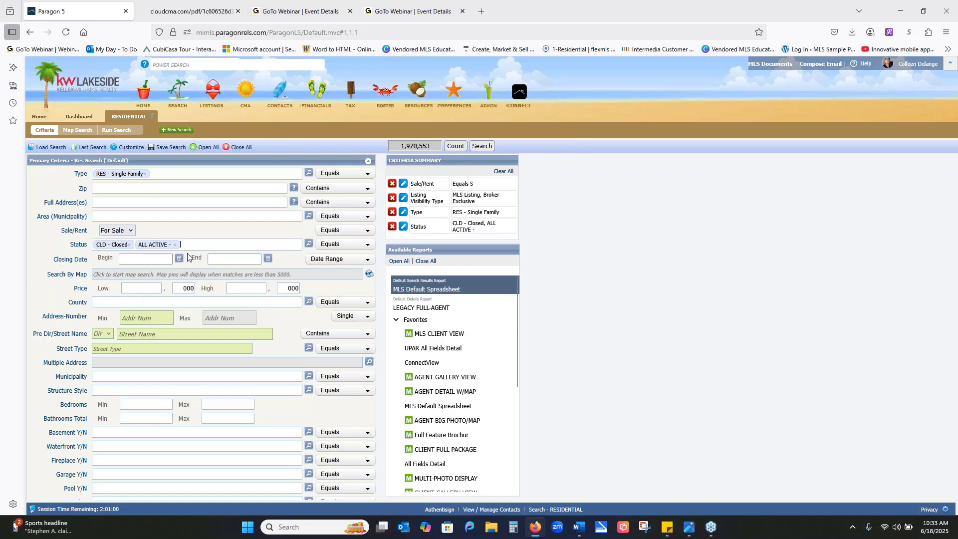
type("pen")
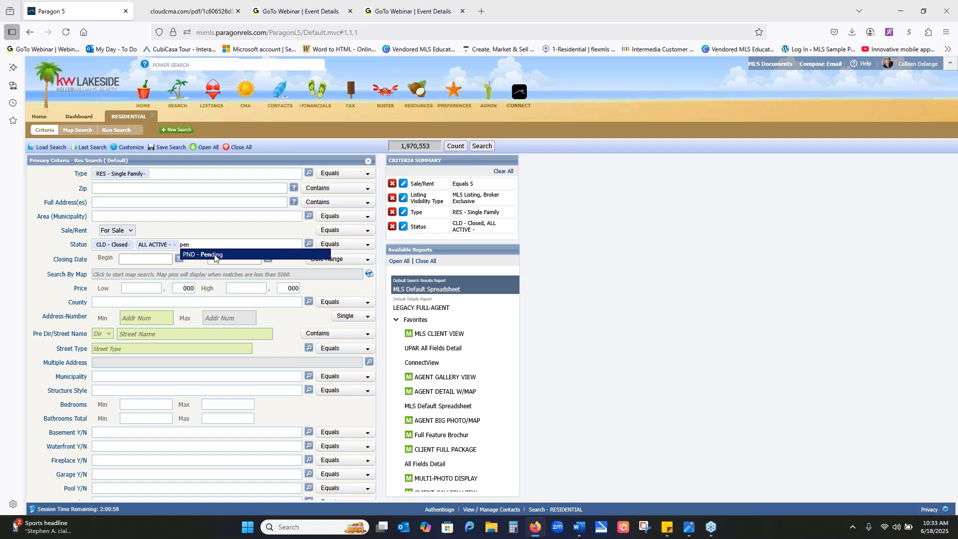
left_click(215, 255)
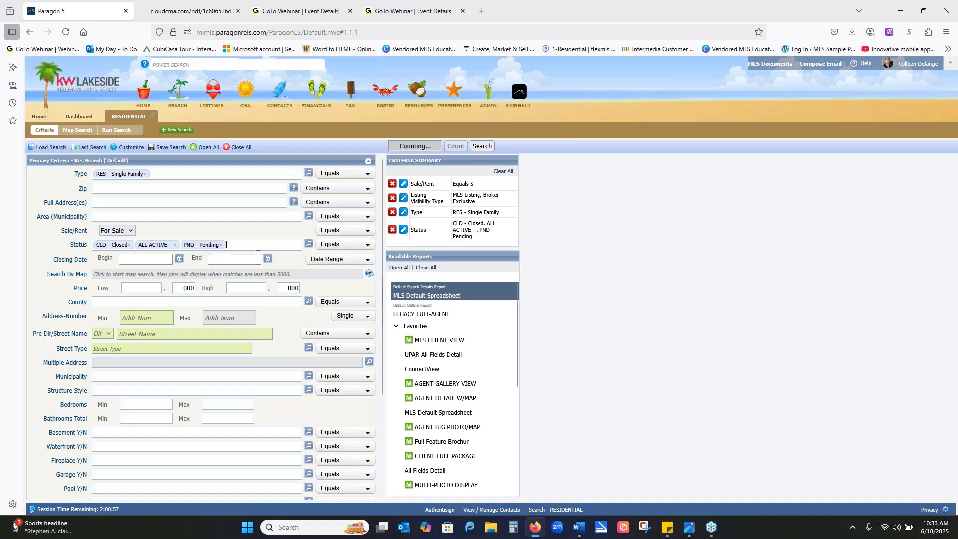
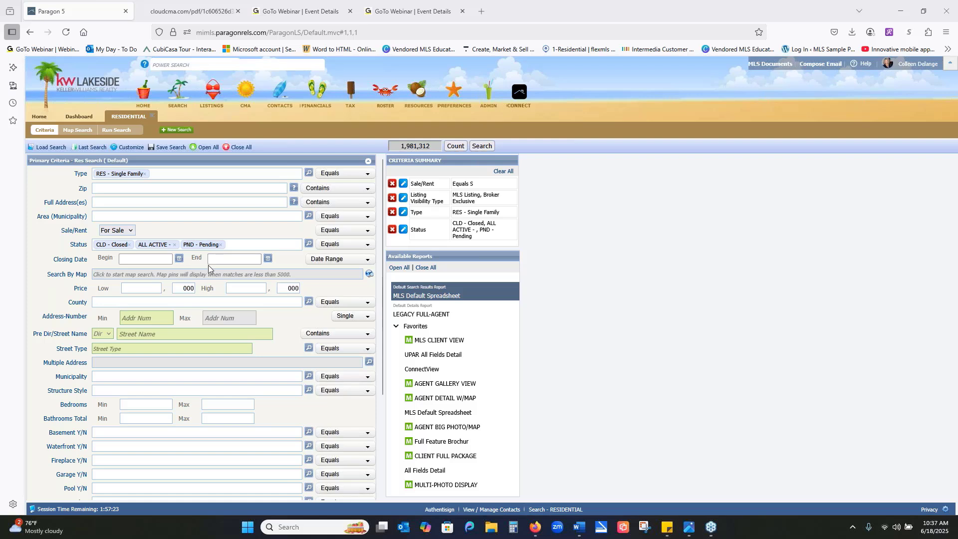
- Limit the closing date to 6 Months Back and set the structure style to 1S - 1 Story
left_click(366, 261)
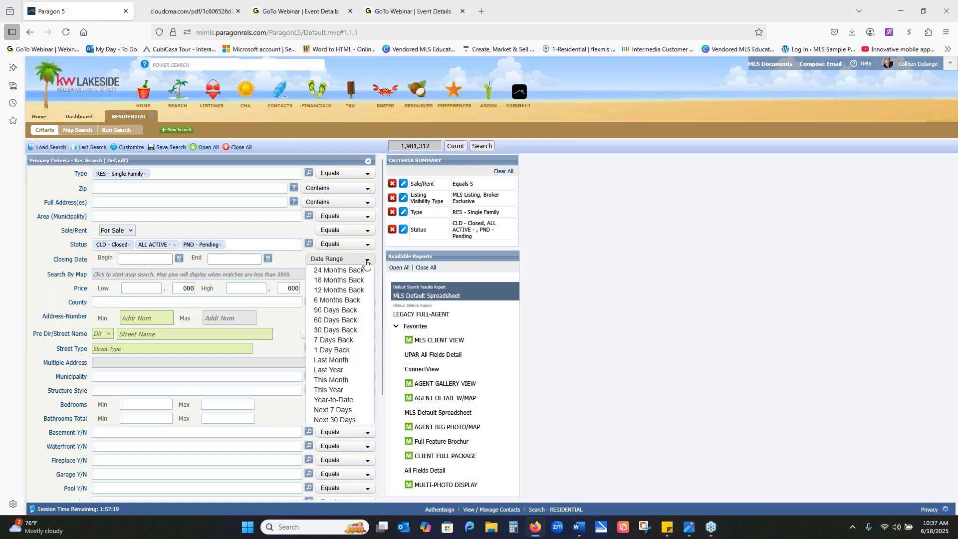
left_click(342, 301)
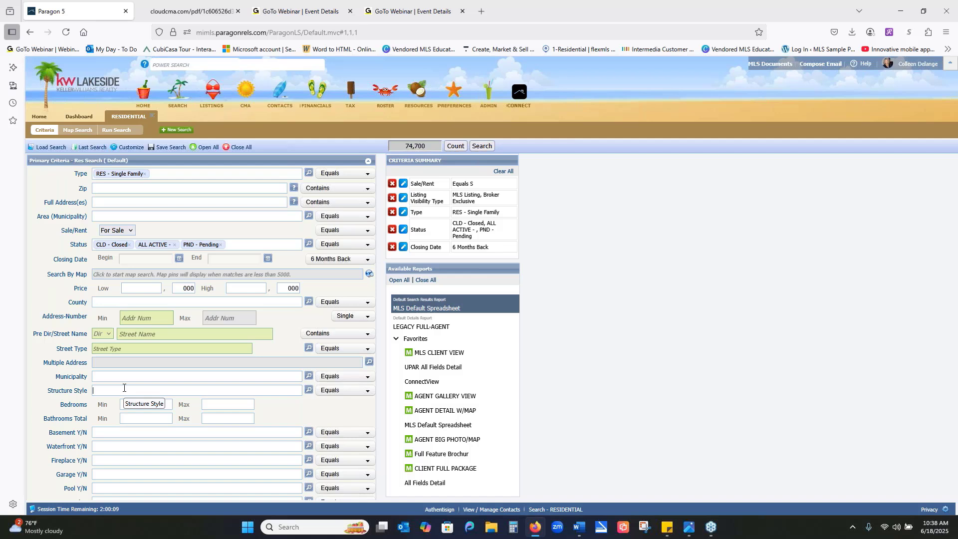
type("1")
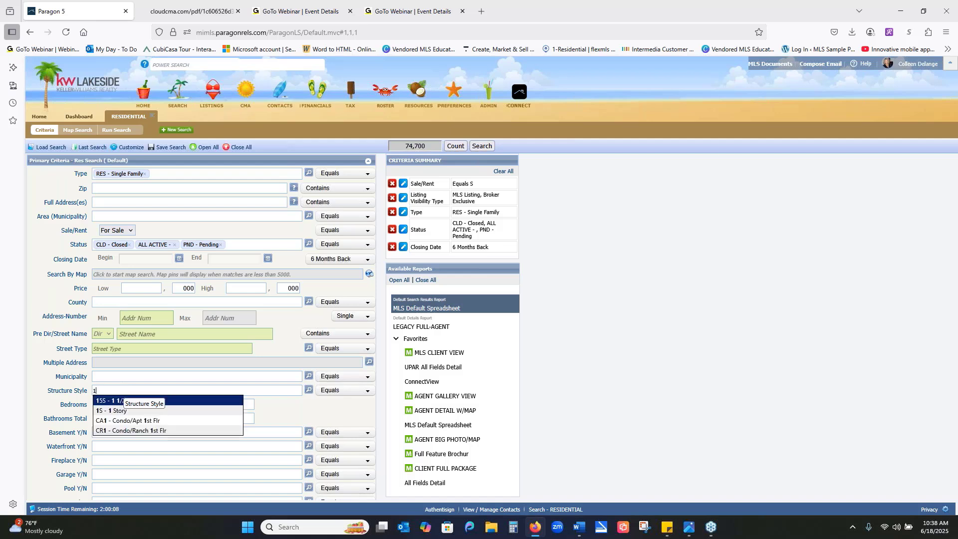
left_click(114, 412)
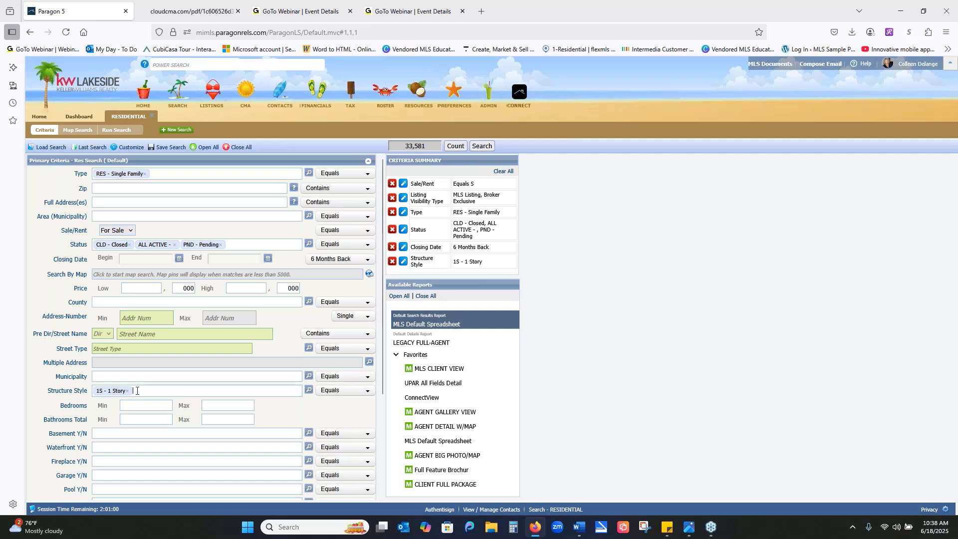
- Set the bedrooms range to 3 to 3 and the total bathrooms range to 2 to 3
left_click(132, 408)
type("3")
left_click(231, 406)
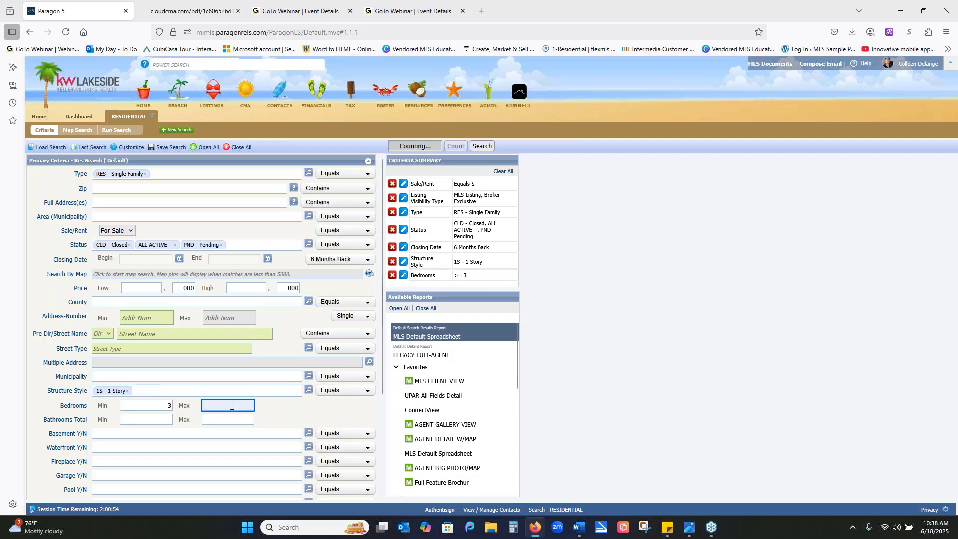
type("3")
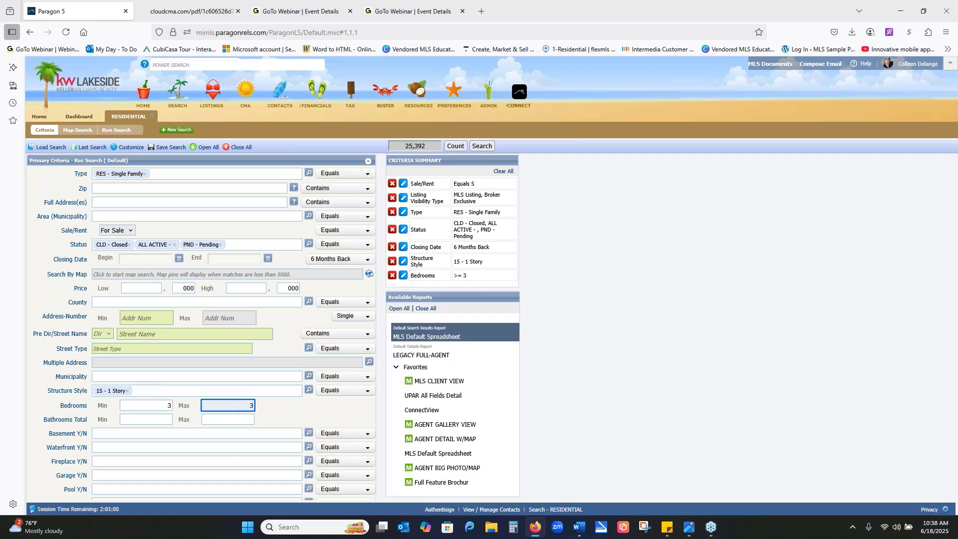
left_click(142, 419)
type("2")
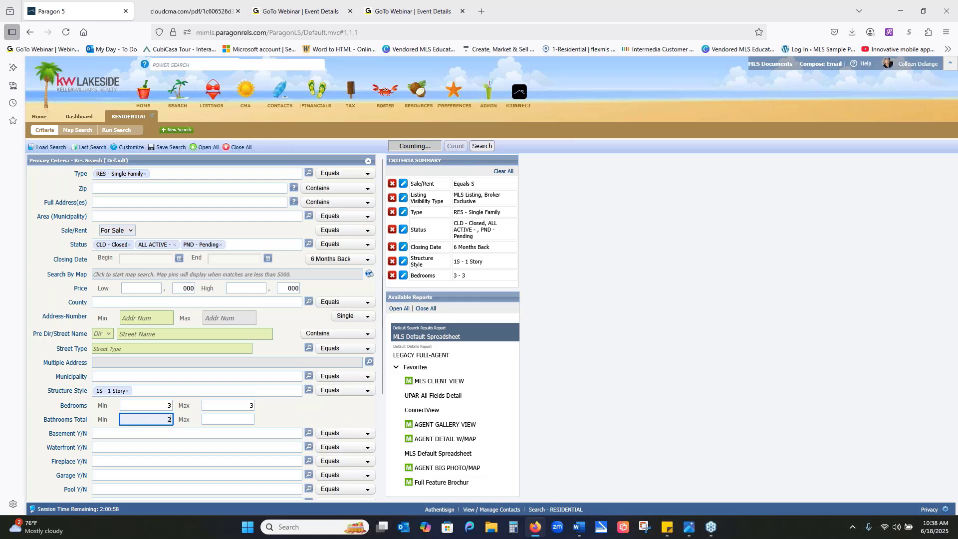
left_click(235, 417)
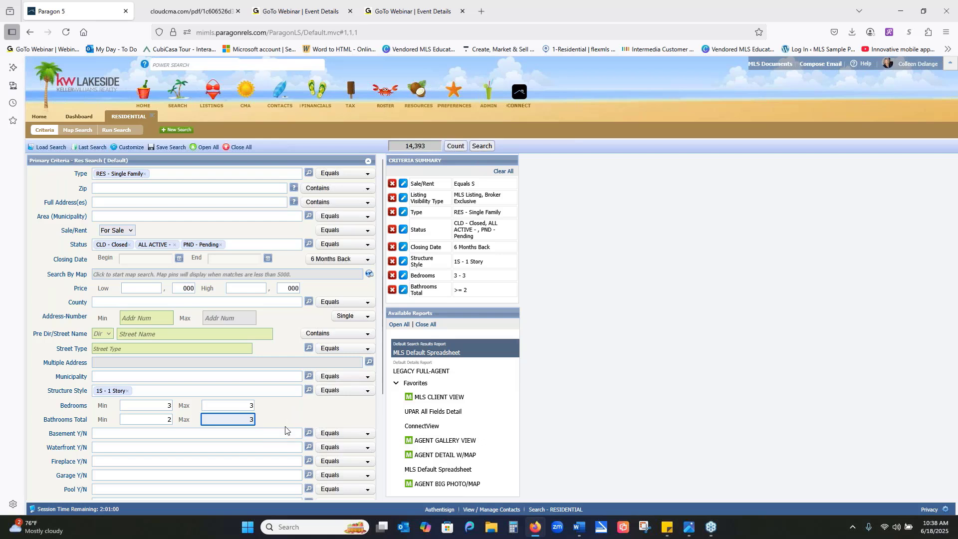
- Require both a basement and a garage by setting each Y/N criterion to Y - Yes
scroll(286, 430, "down", 1)
left_click(181, 398)
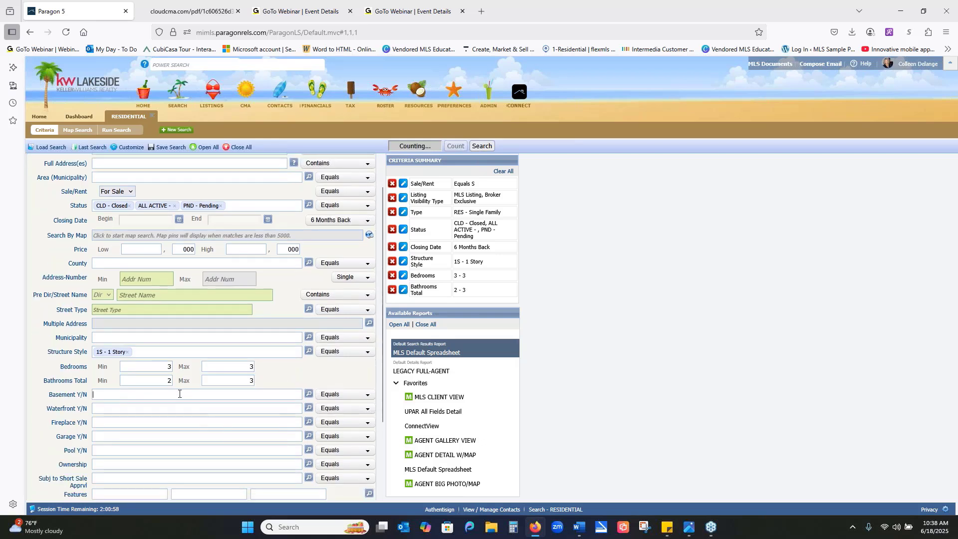
type("y")
left_click(168, 405)
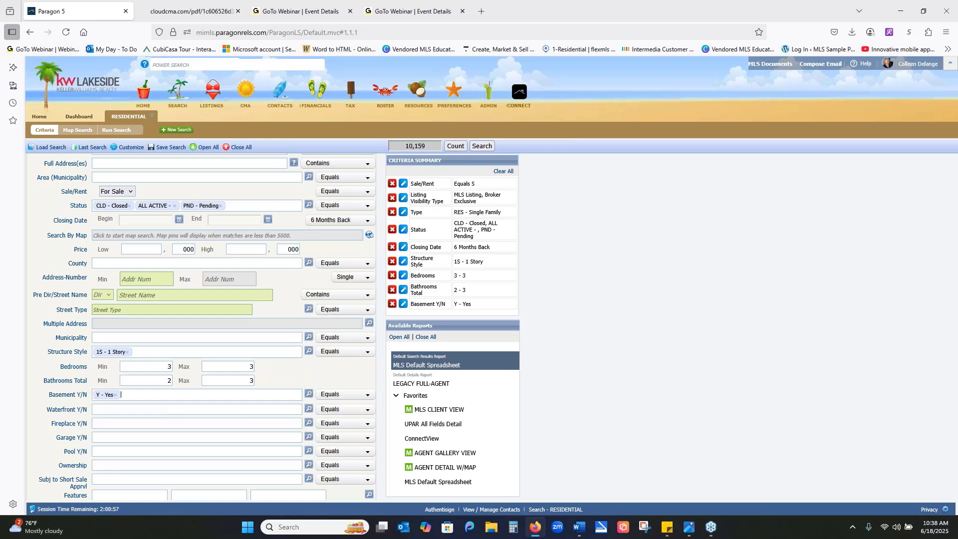
left_click(115, 441)
type("y")
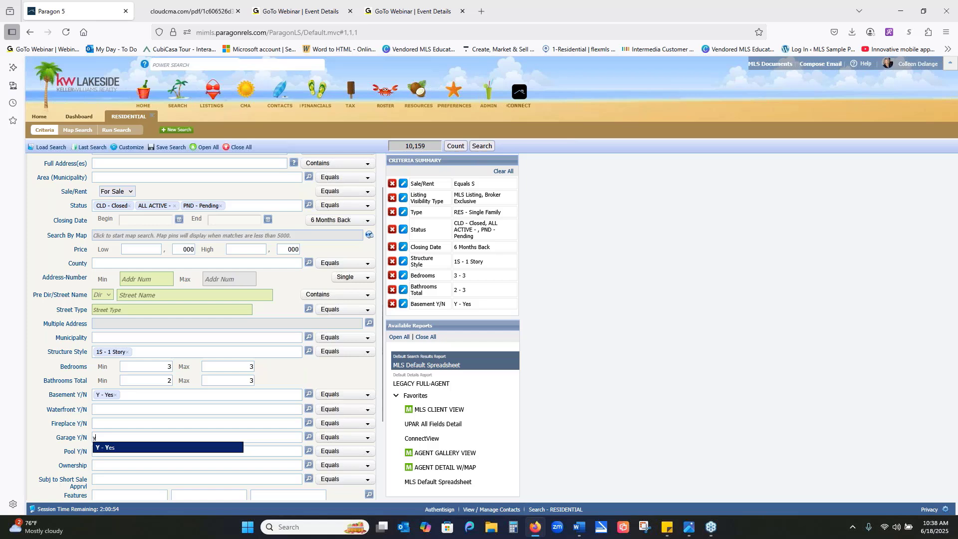
left_click(122, 448)
- Switch to Calculator and work out 20 percent of the home's square footage by multiplying 1361 by 0.20
scroll(123, 448, "down", 2)
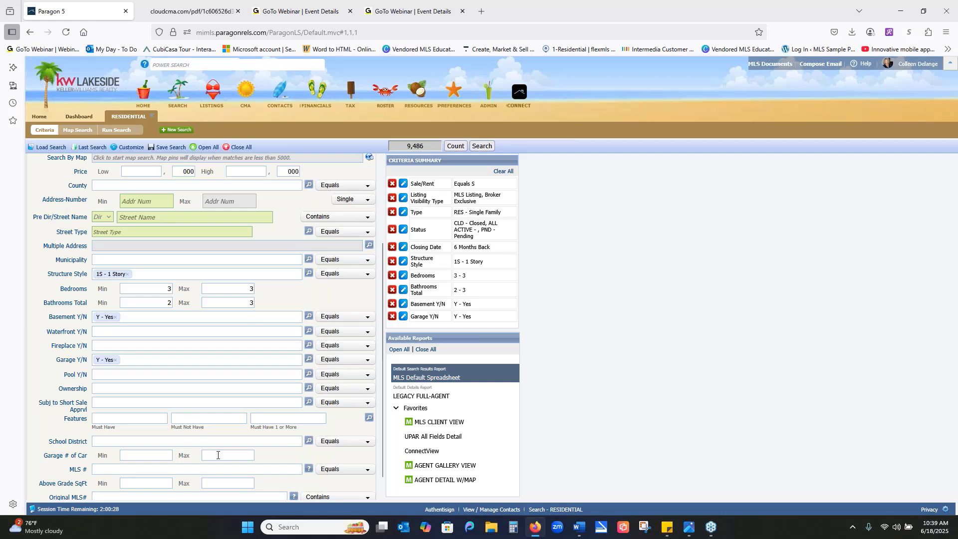
scroll(217, 455, "down", 1)
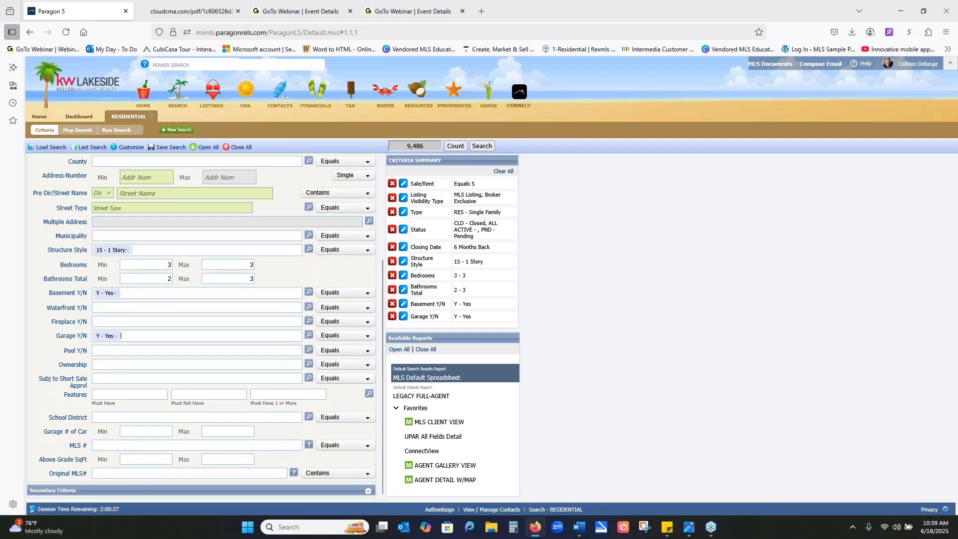
left_click(159, 460)
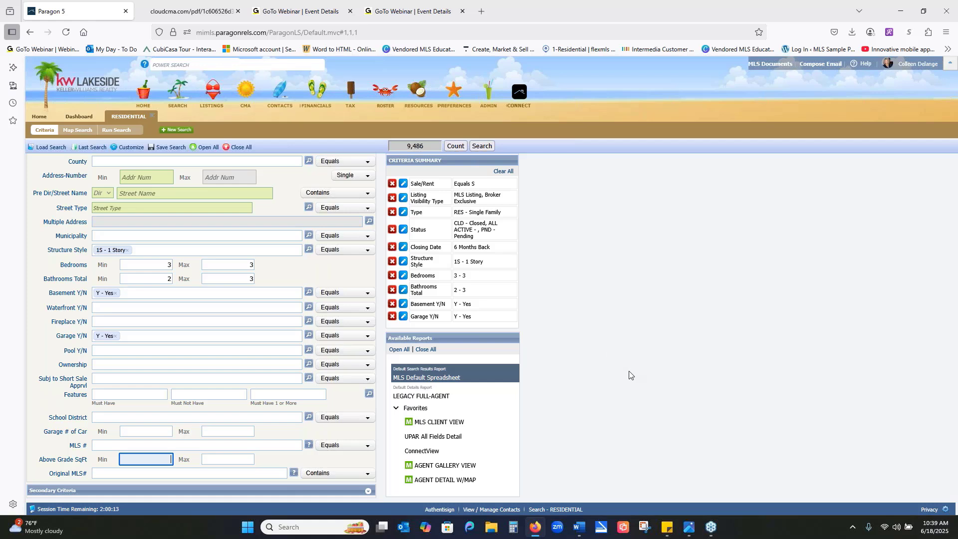
left_click(514, 527)
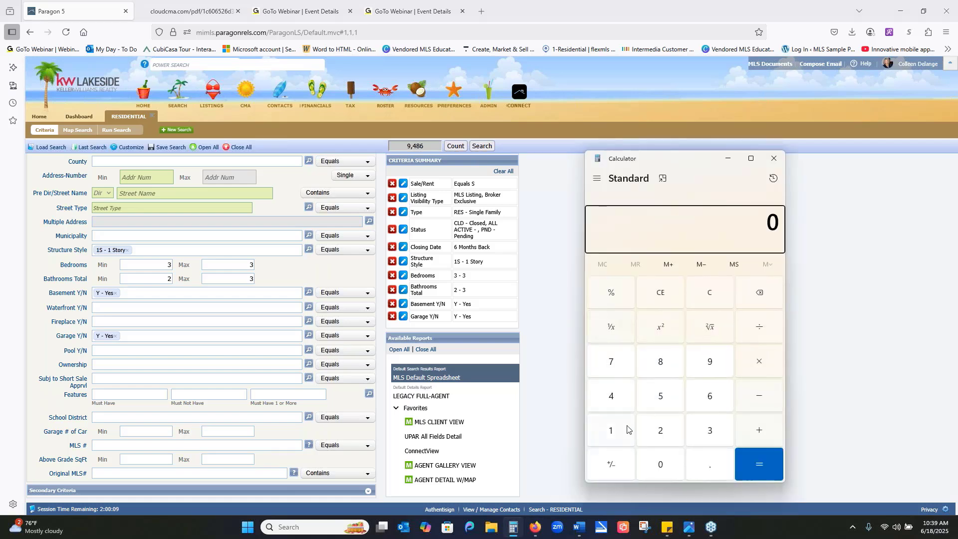
left_click(622, 440)
left_click(711, 433)
left_click(714, 398)
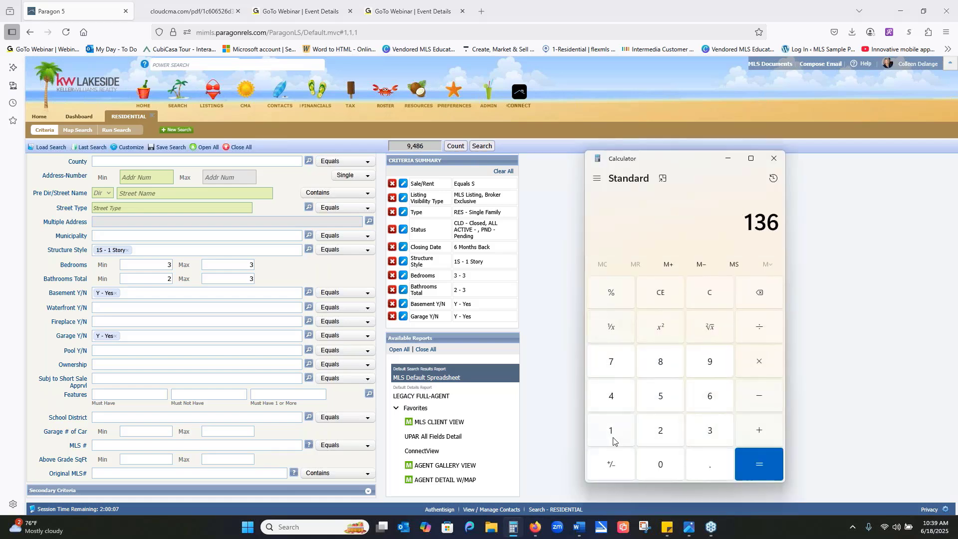
left_click(617, 440)
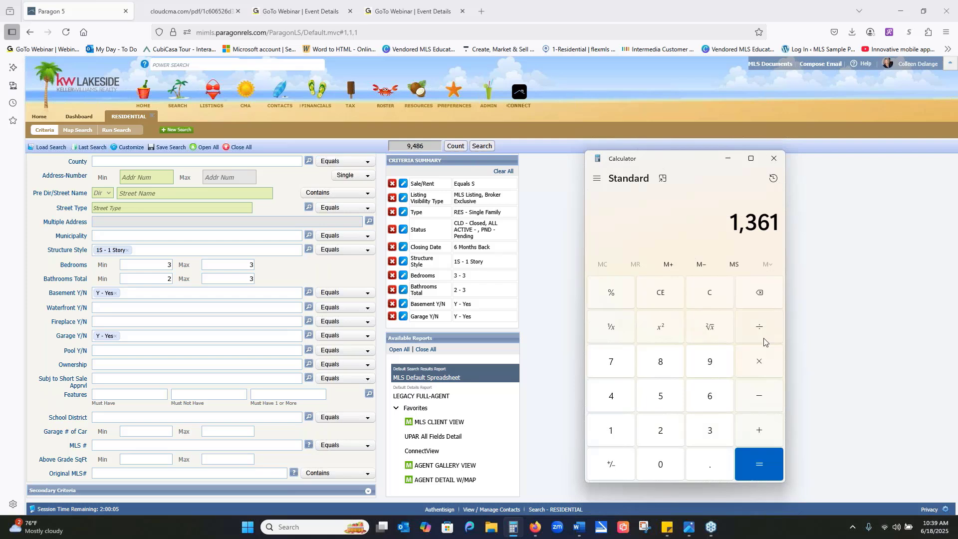
left_click(761, 362)
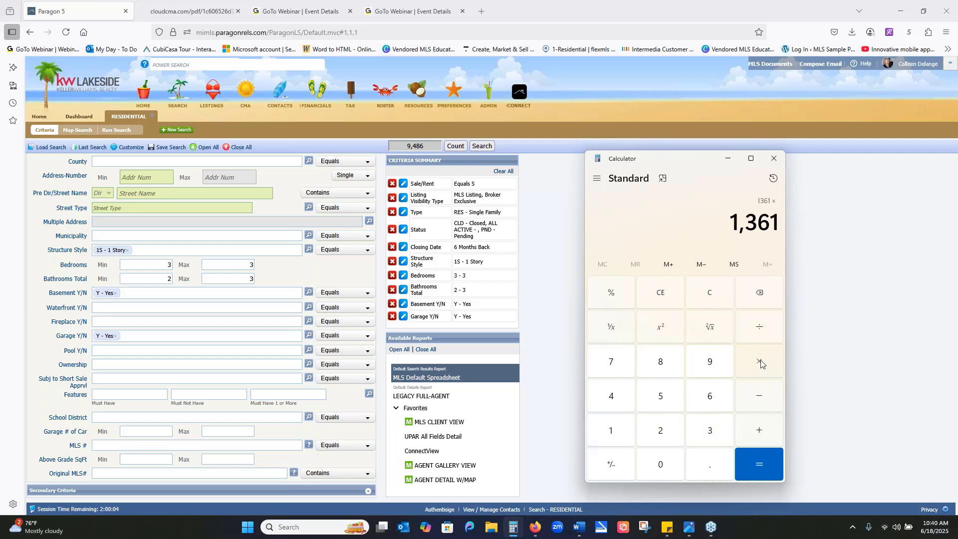
left_click(716, 470)
left_click(655, 429)
left_click(659, 465)
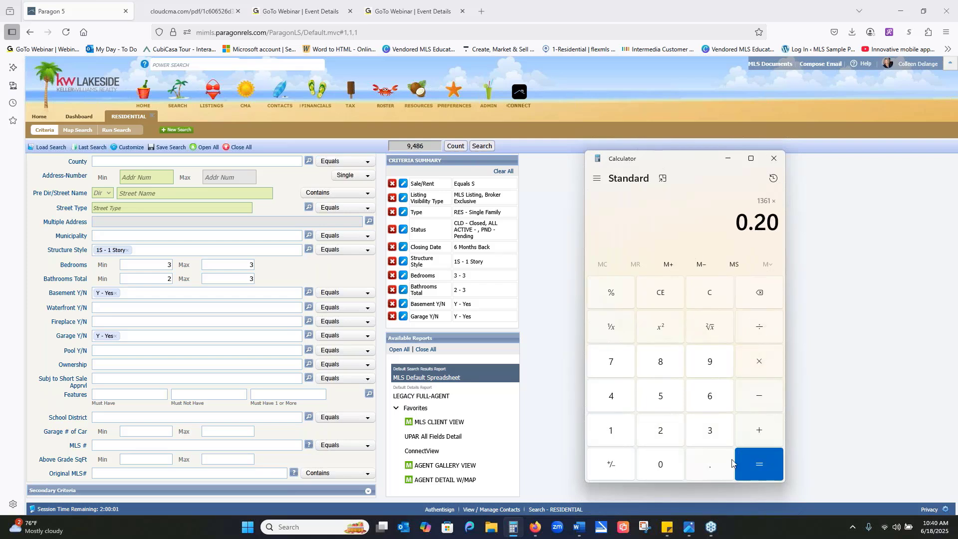
left_click(756, 461)
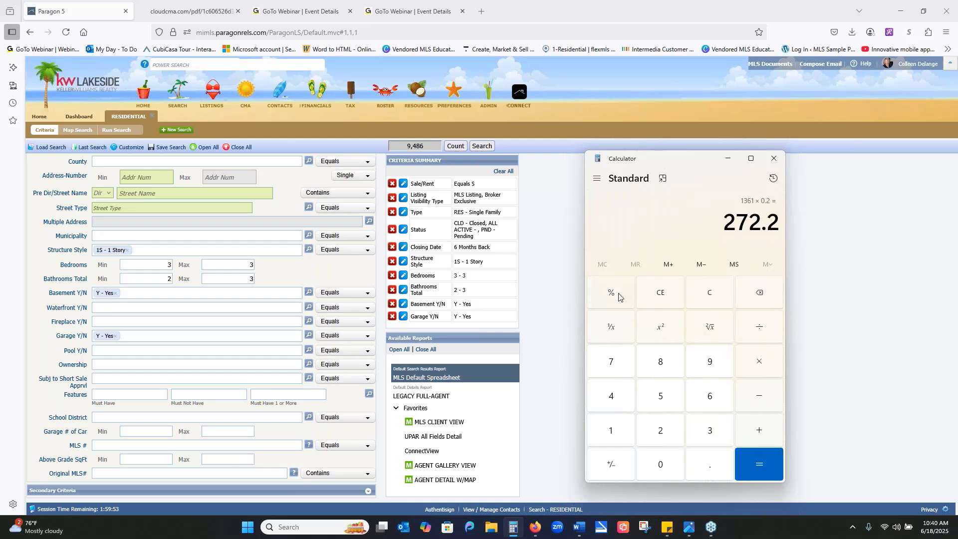
- Subtract 270 from 1361 in Calculator, and set the minimum Above Grade SqFt in the search to 1090
left_click(714, 299)
type("1361")
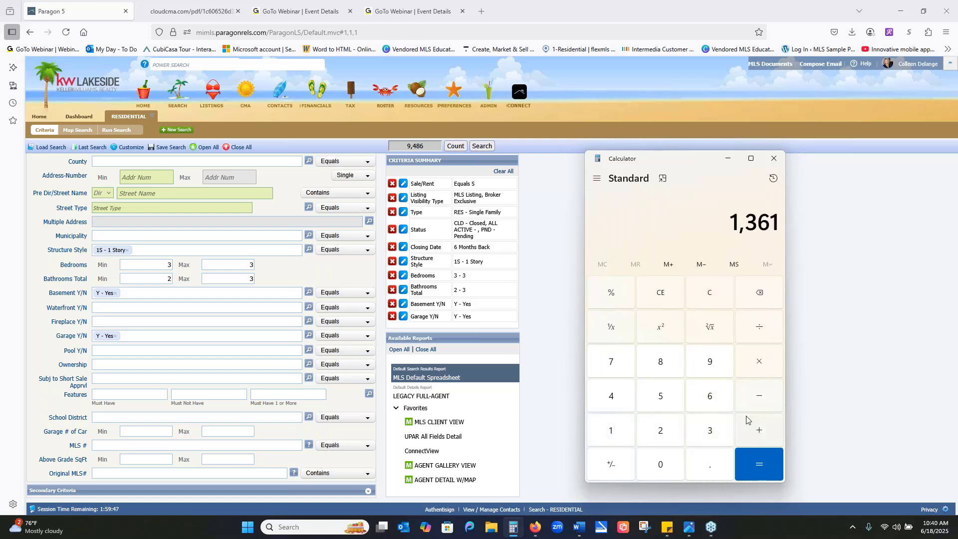
left_click(763, 398)
left_click(661, 430)
left_click(613, 370)
left_click(664, 463)
left_click(756, 464)
left_click(173, 464)
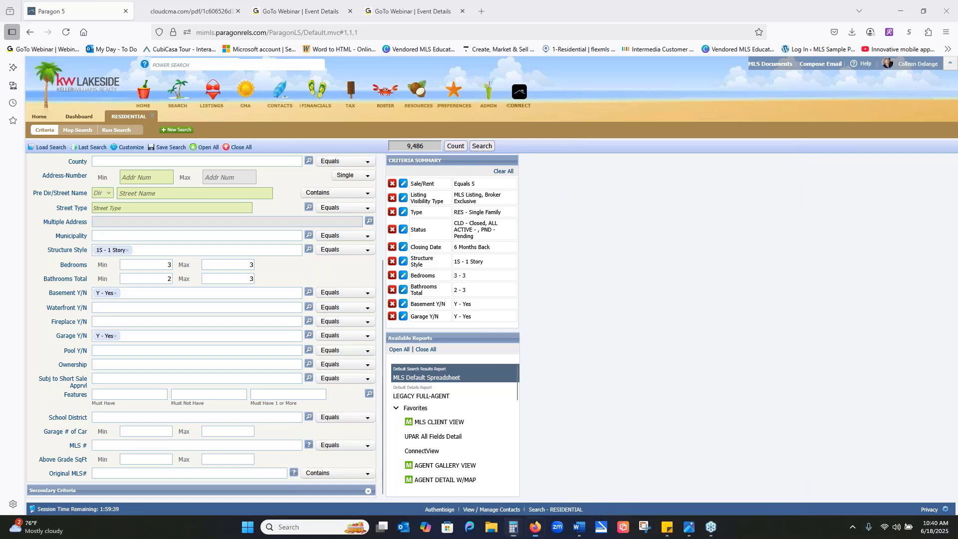
type("1090")
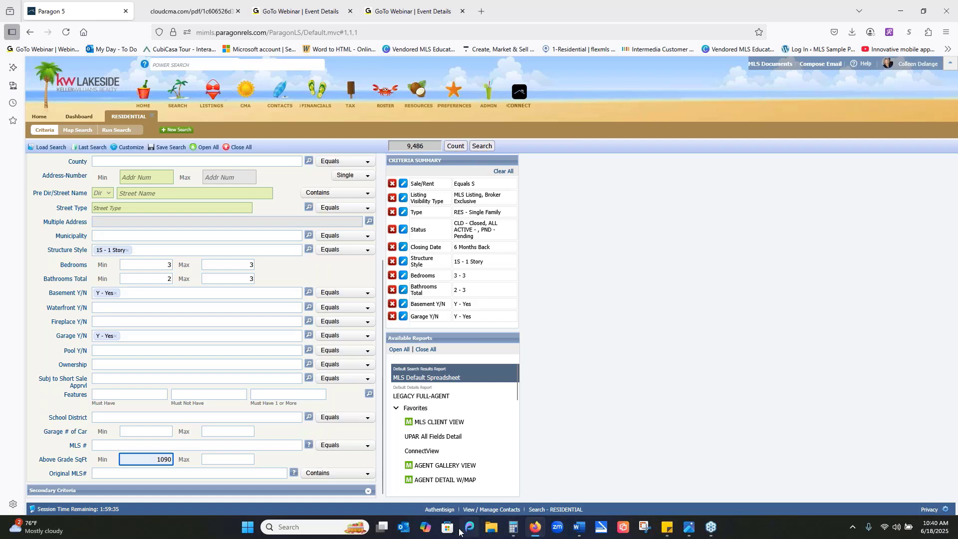
- Clear Calculator and add 270 to 1361 to find the upper square footage limit
left_click(513, 527)
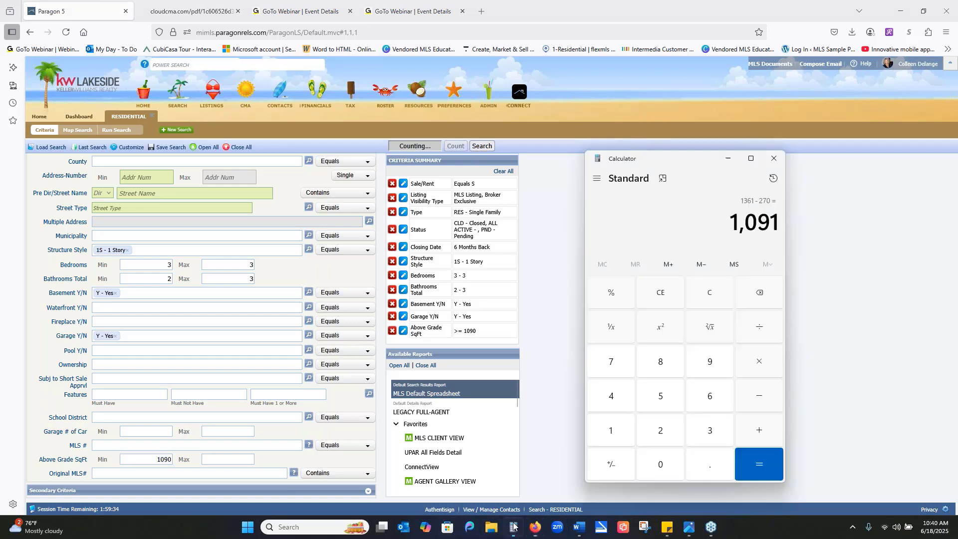
left_click(707, 292)
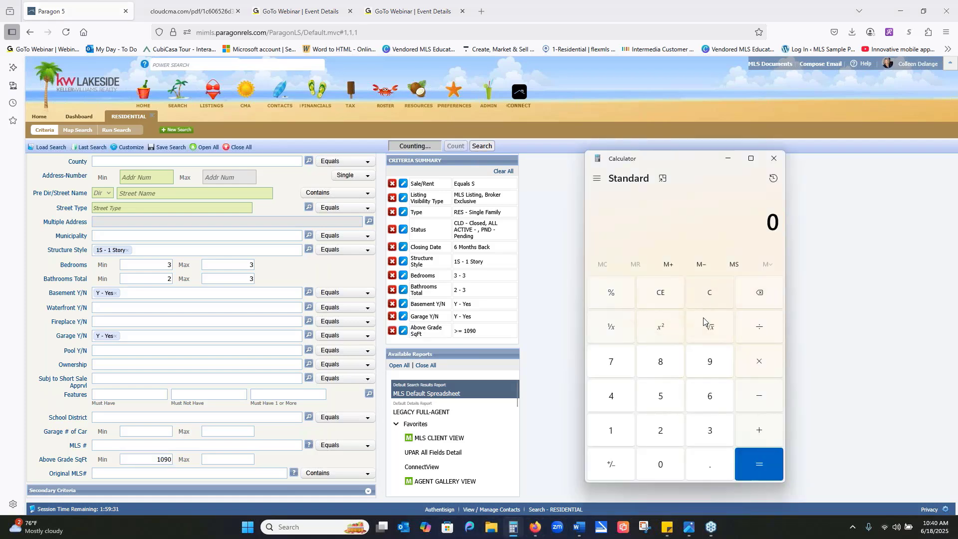
left_click(612, 428)
left_click(709, 429)
left_click(714, 395)
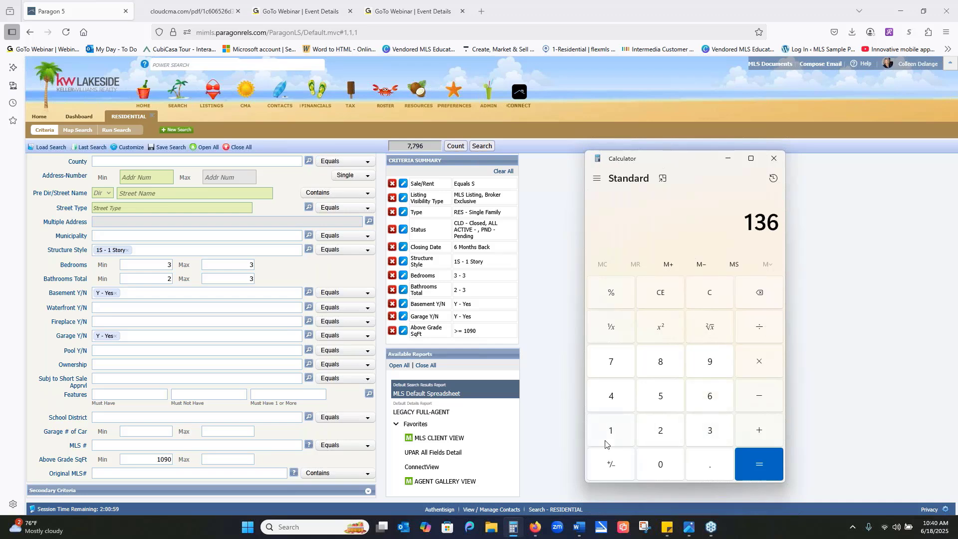
left_click(611, 434)
left_click(766, 366)
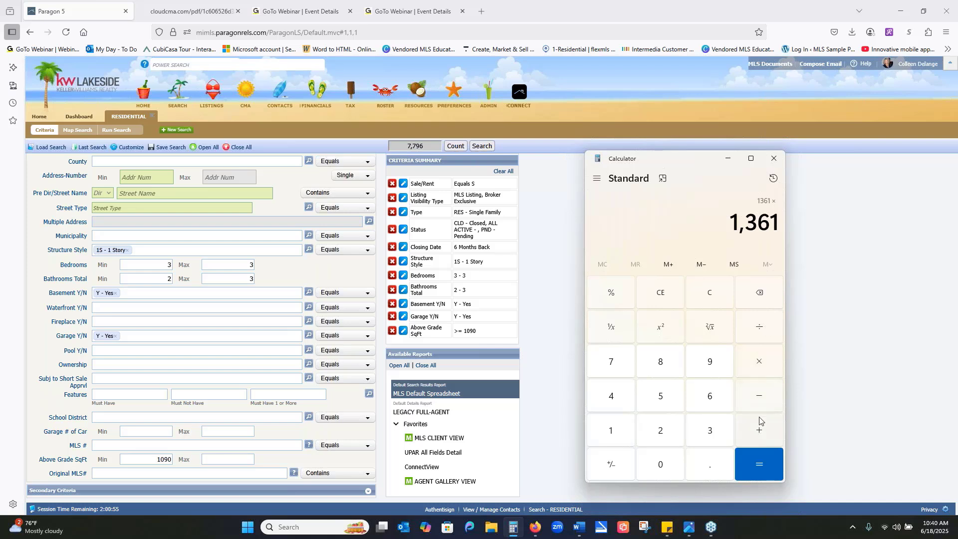
left_click(756, 439)
left_click(658, 433)
left_click(611, 361)
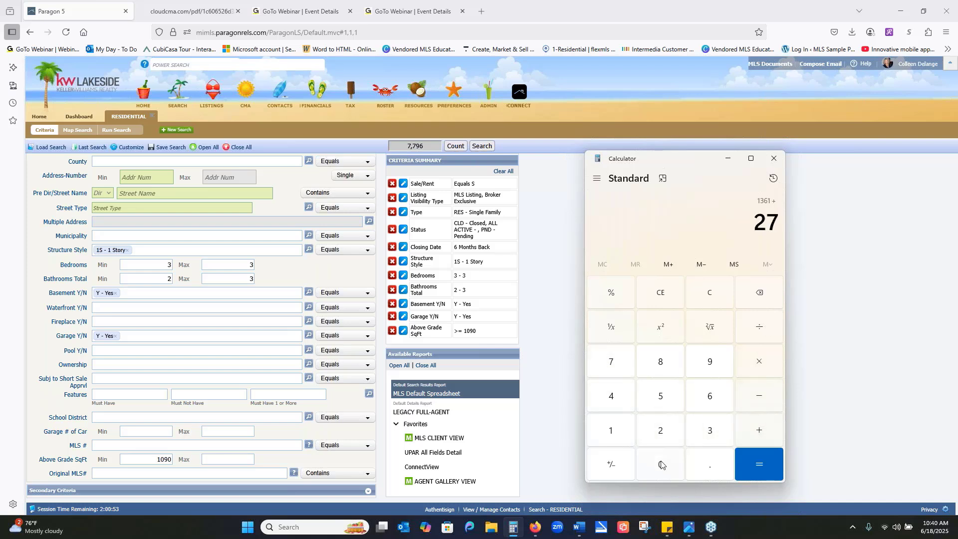
left_click(660, 464)
left_click(767, 457)
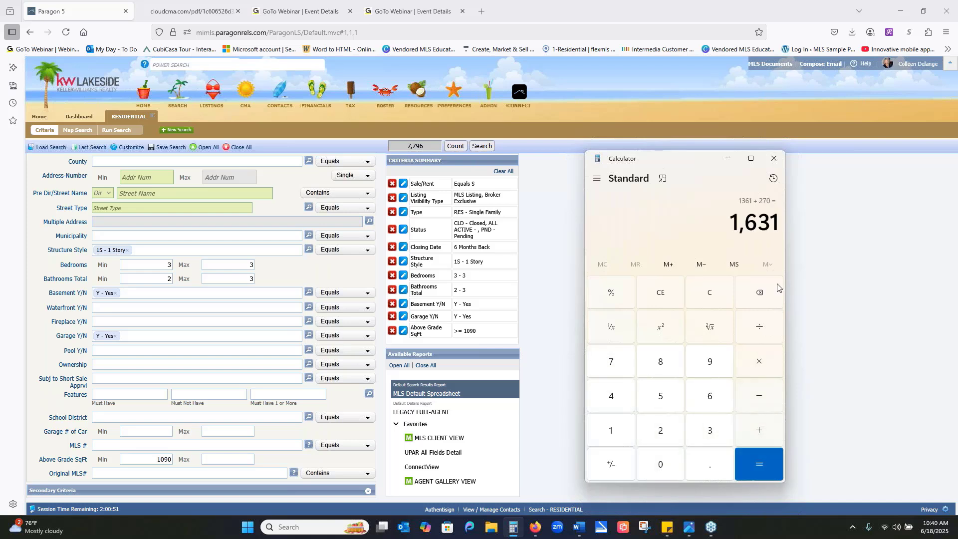
- Set the maximum Above Grade SqFt in the residential search criteria to 1600
left_click(227, 459)
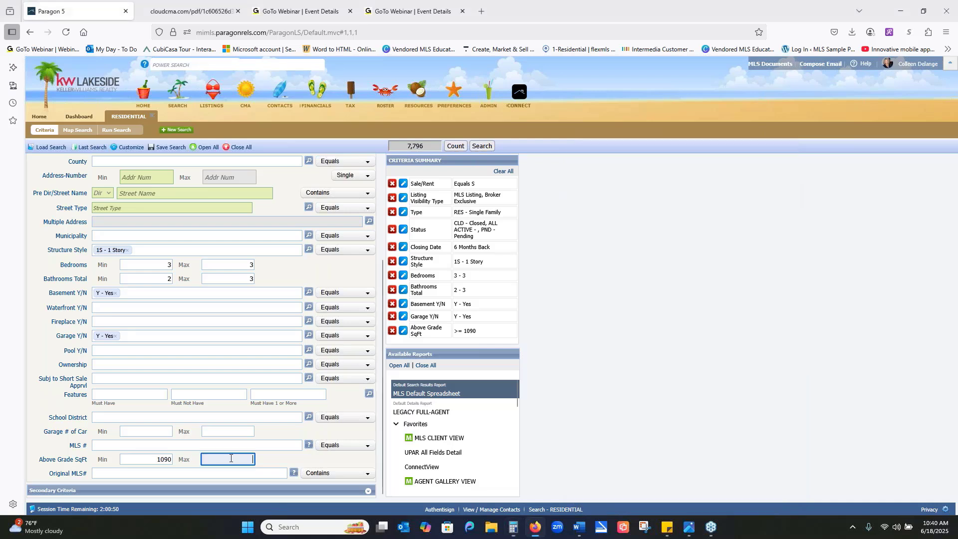
type("1600")
left_click(605, 319)
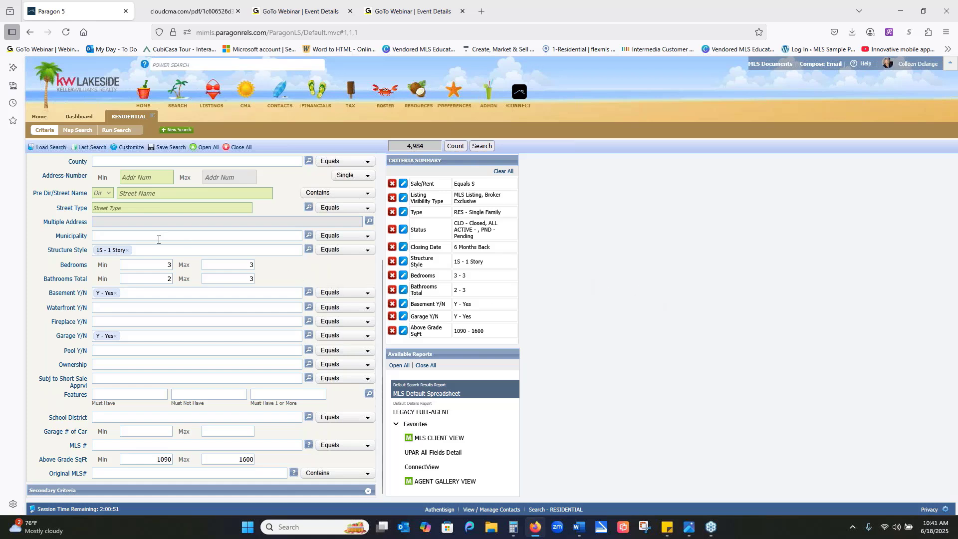
- Open the map search for these criteria and center the map on the subject property's street address
scroll(151, 243, "up", 2)
scroll(151, 242, "up", 3)
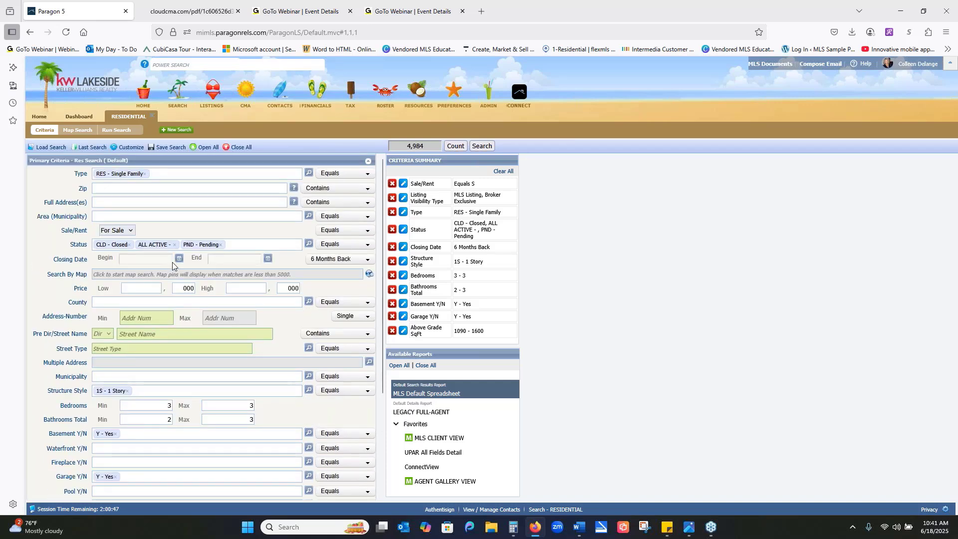
left_click(118, 276)
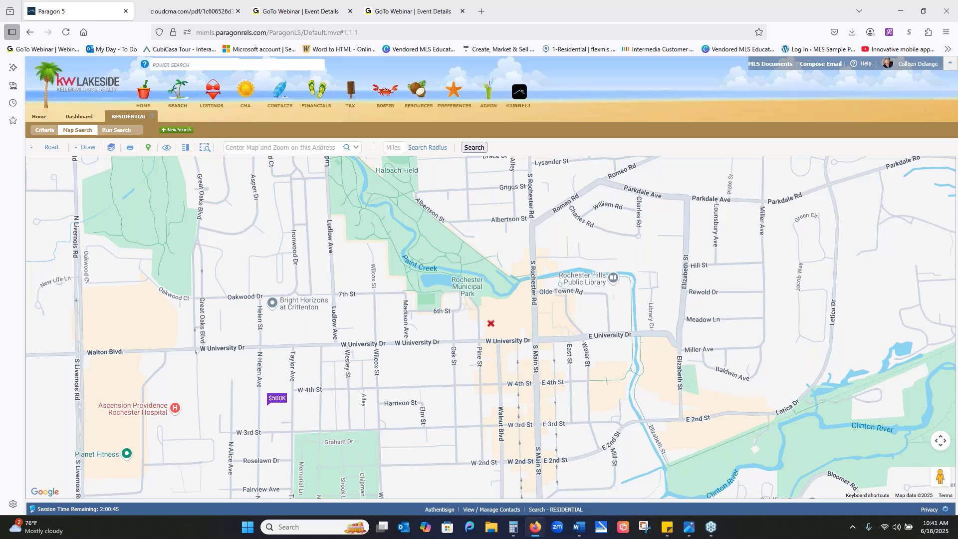
left_click(297, 149)
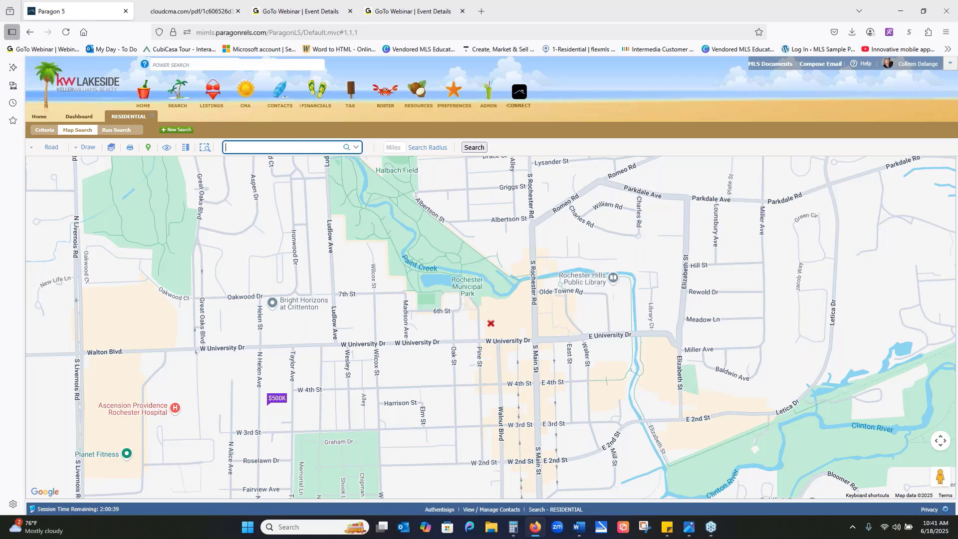
left_click(346, 147)
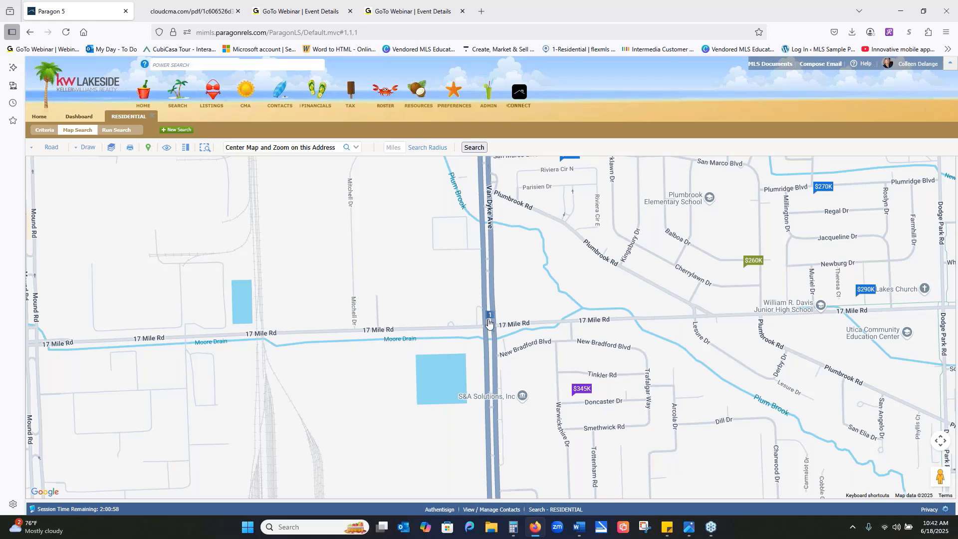
- Plot a 1-mile search radius around the subject property at the map's center
mouse_move(490, 326)
left_click(402, 147)
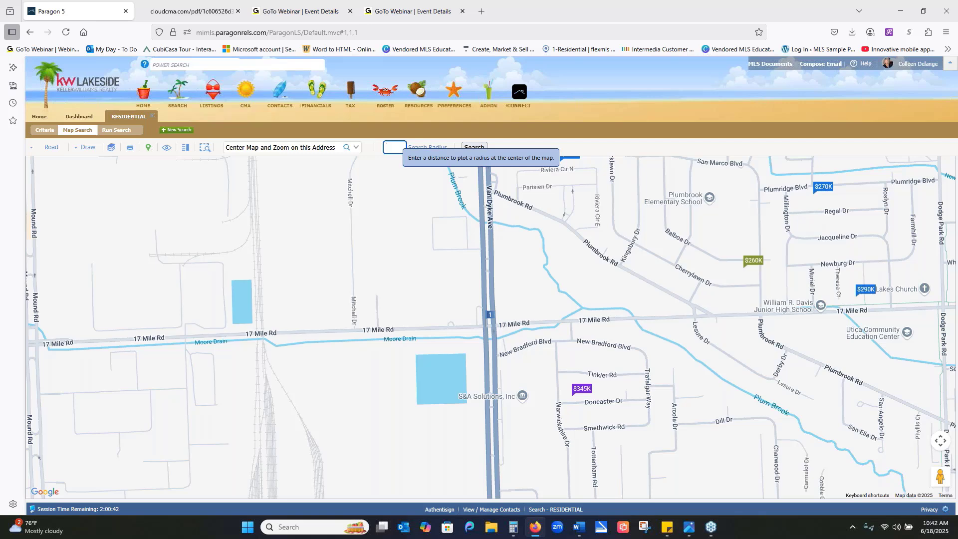
type("1")
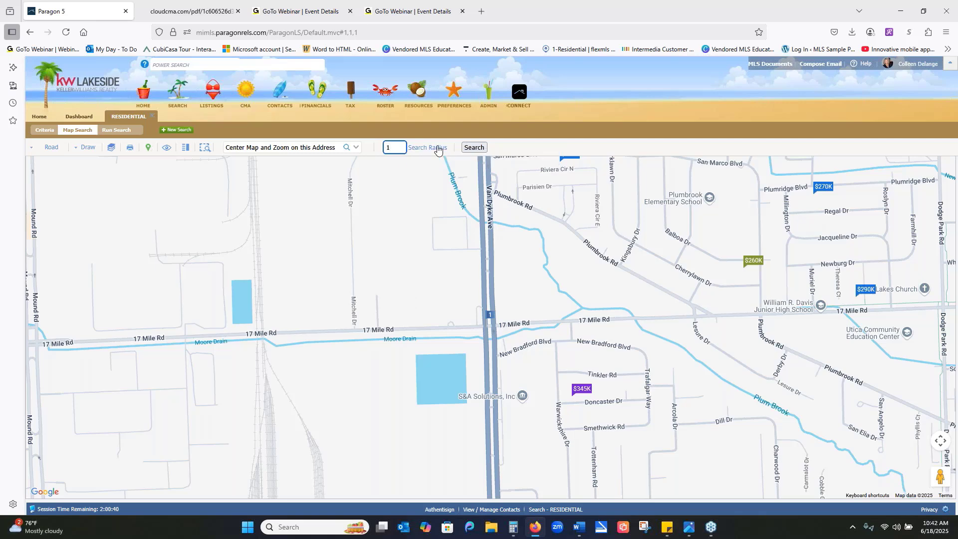
key("Return")
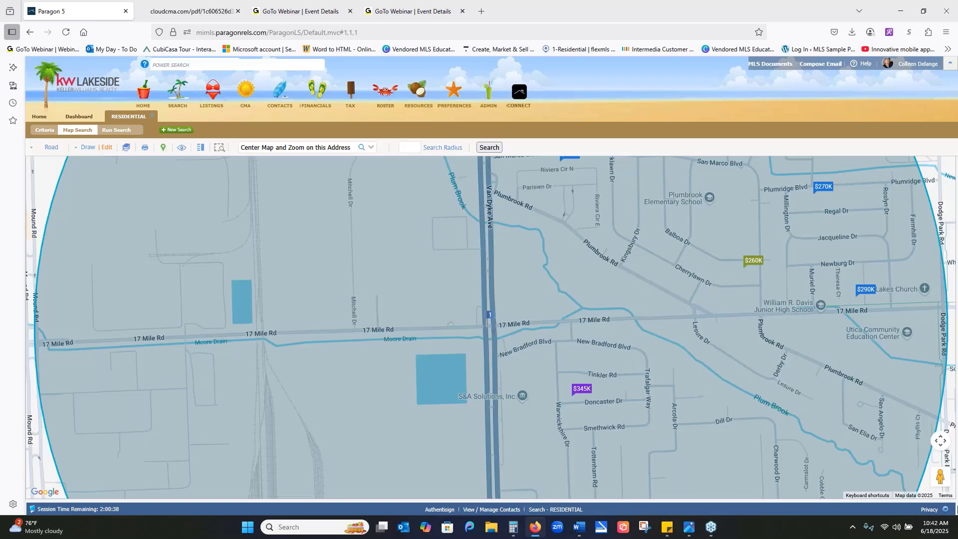
left_click(938, 446)
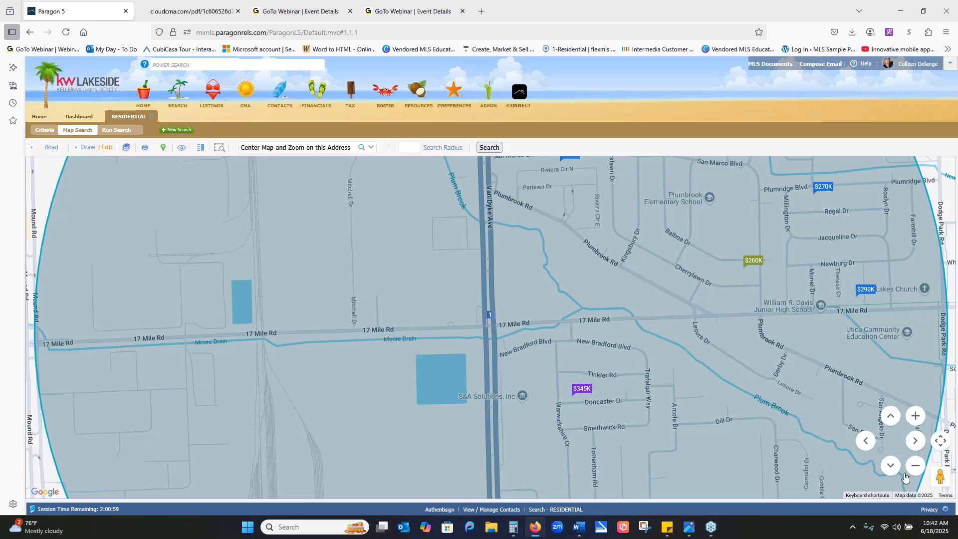
left_click(915, 466)
left_click(914, 466)
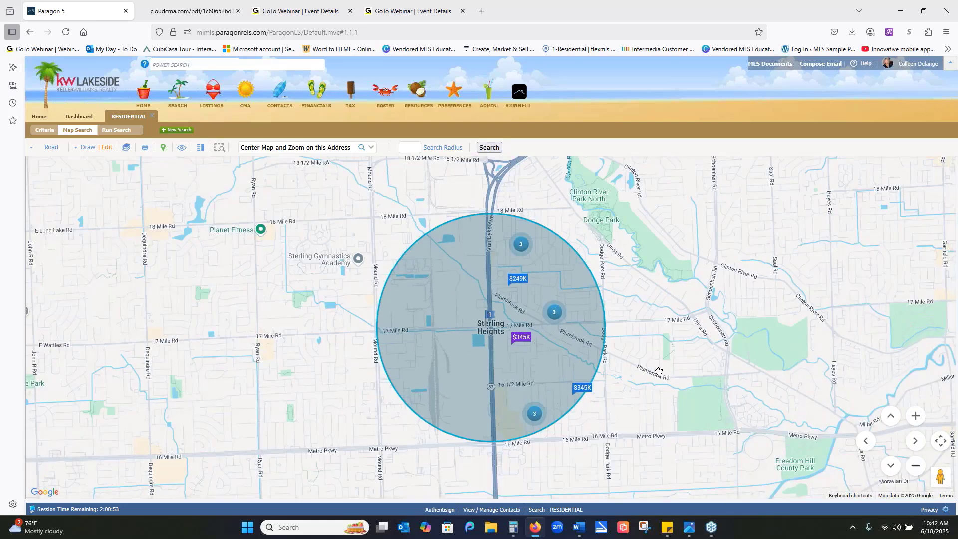
- Browse all three listings in the cluster near Independence Dr inside the search circle, comparing their details
left_click(917, 416)
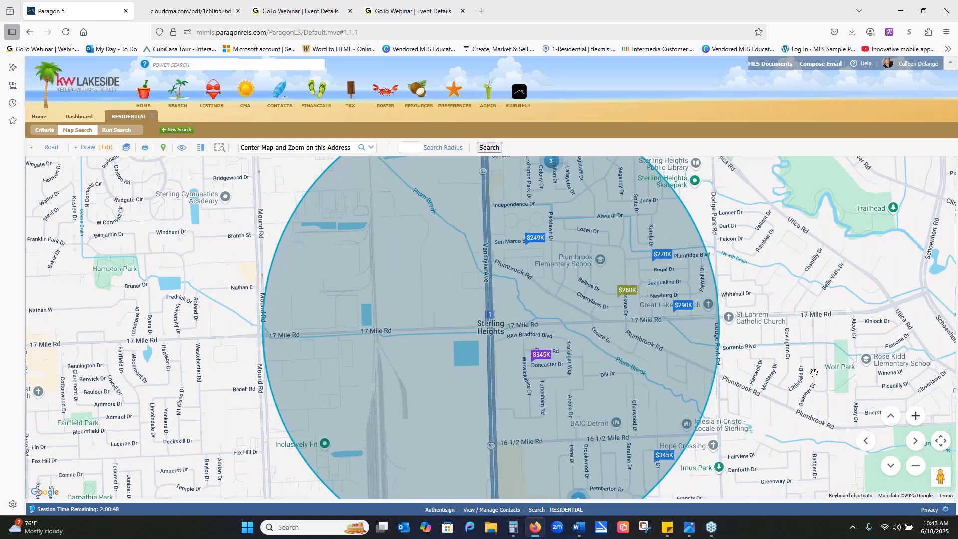
left_click(916, 466)
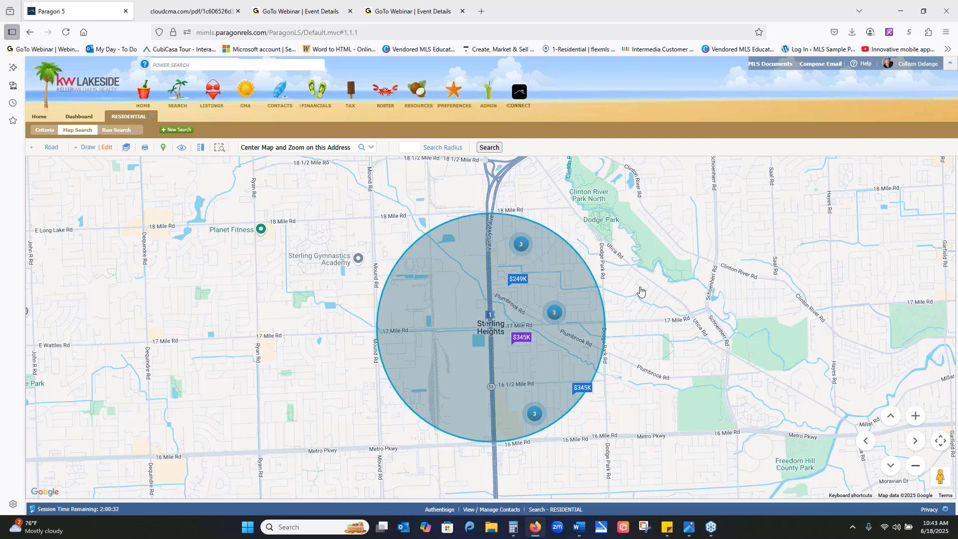
left_click(914, 416)
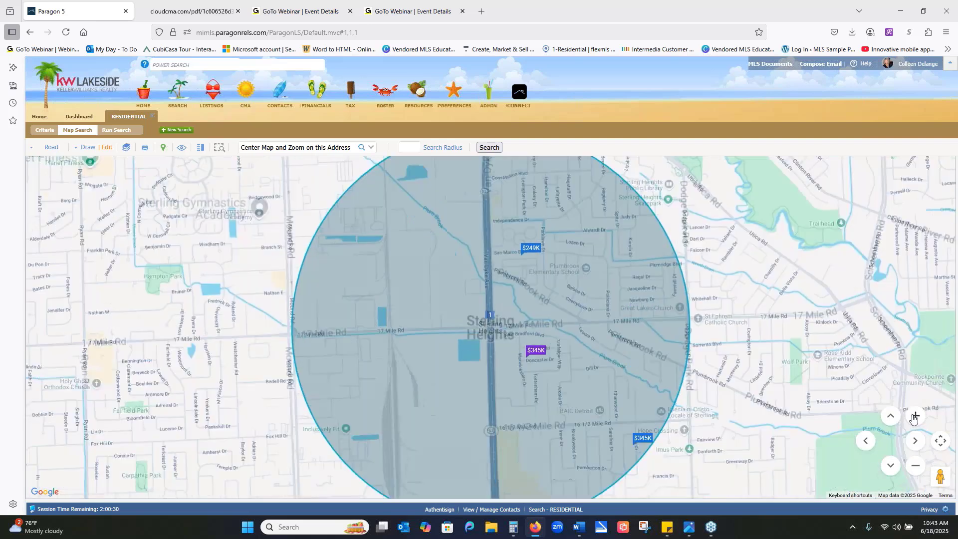
left_click(552, 164)
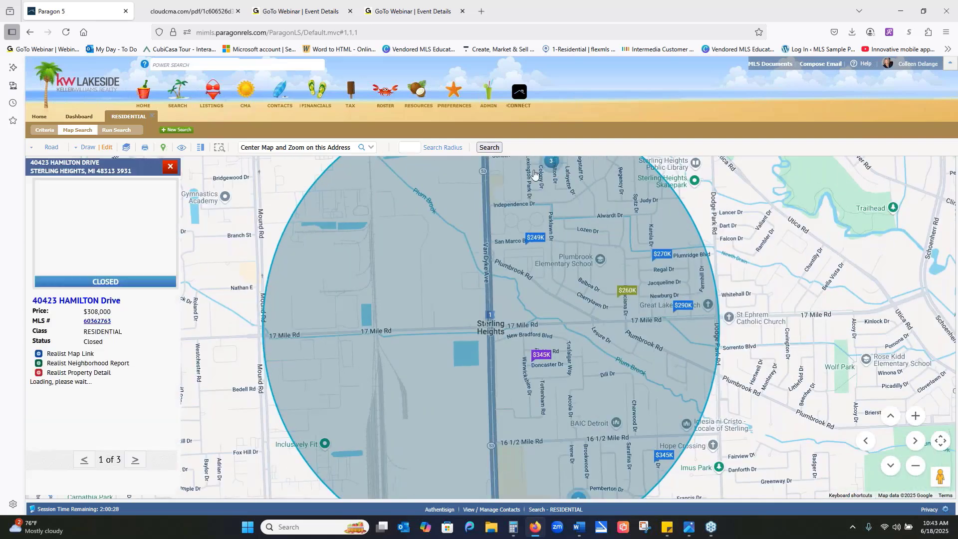
left_click(135, 461)
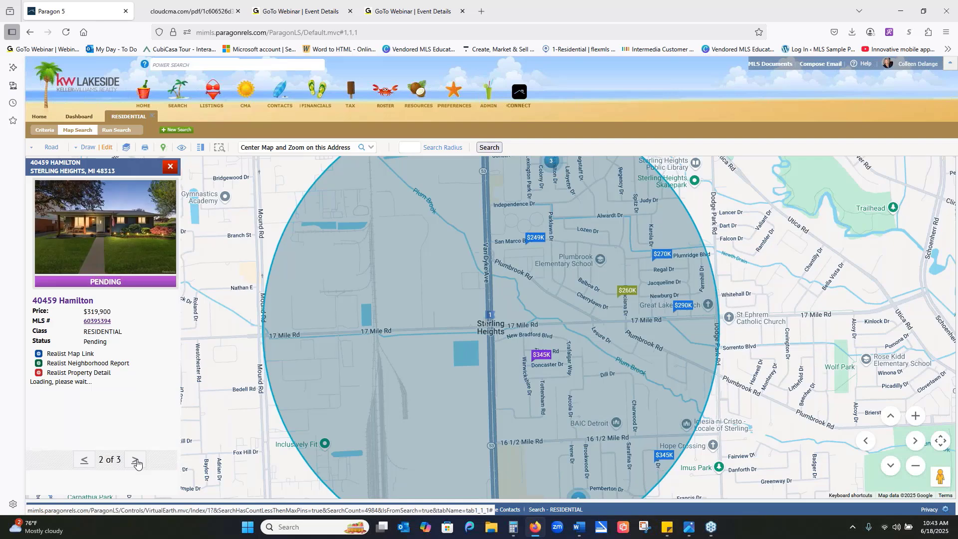
left_click(136, 461)
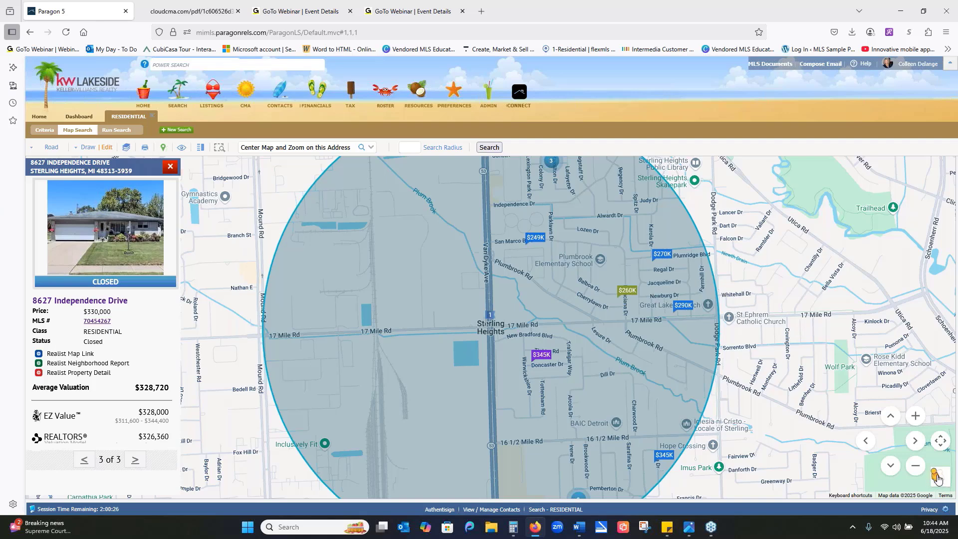
- Tour the houses along Kingsbury Dr in Street View, and return to the map with the listing details closed
left_click_drag(937, 477, 556, 291)
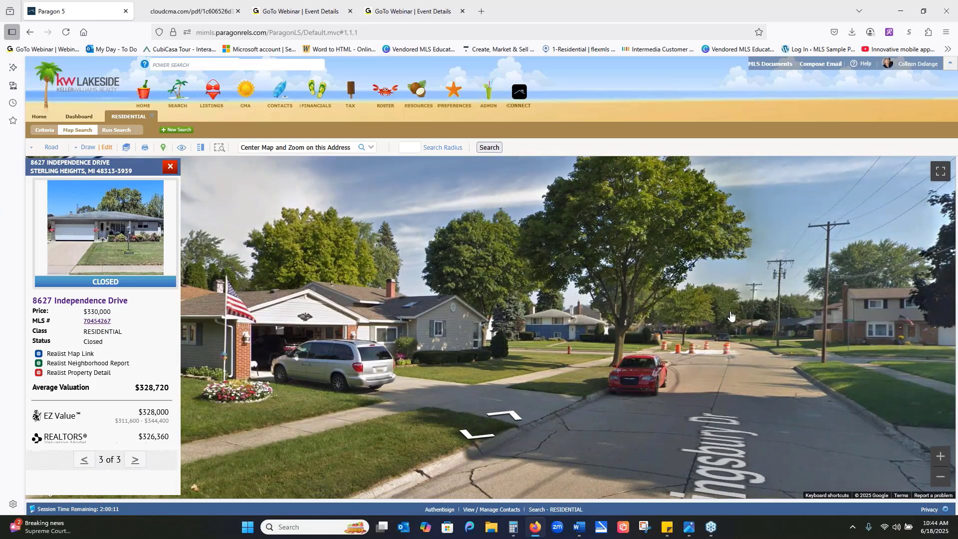
left_click(728, 317)
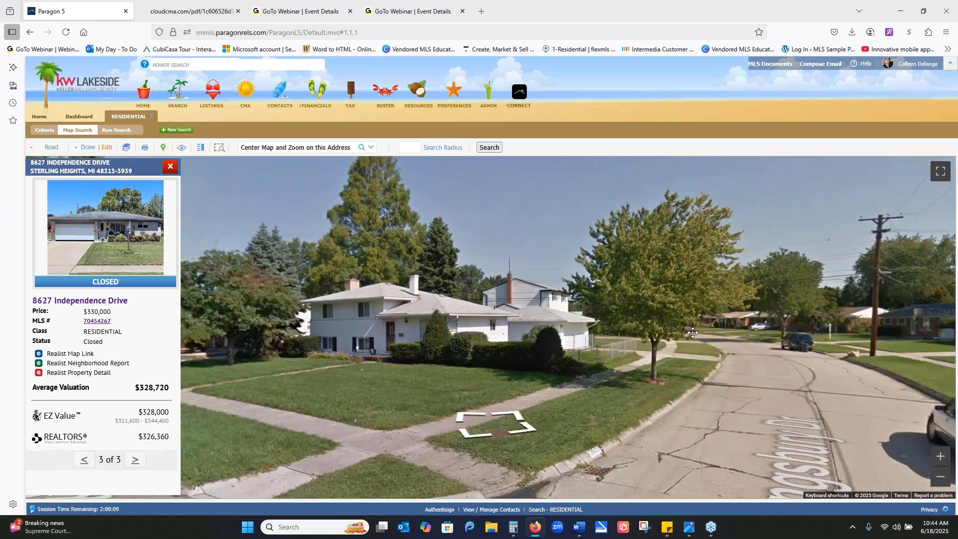
left_click_drag(583, 311, 472, 260)
left_click(472, 260)
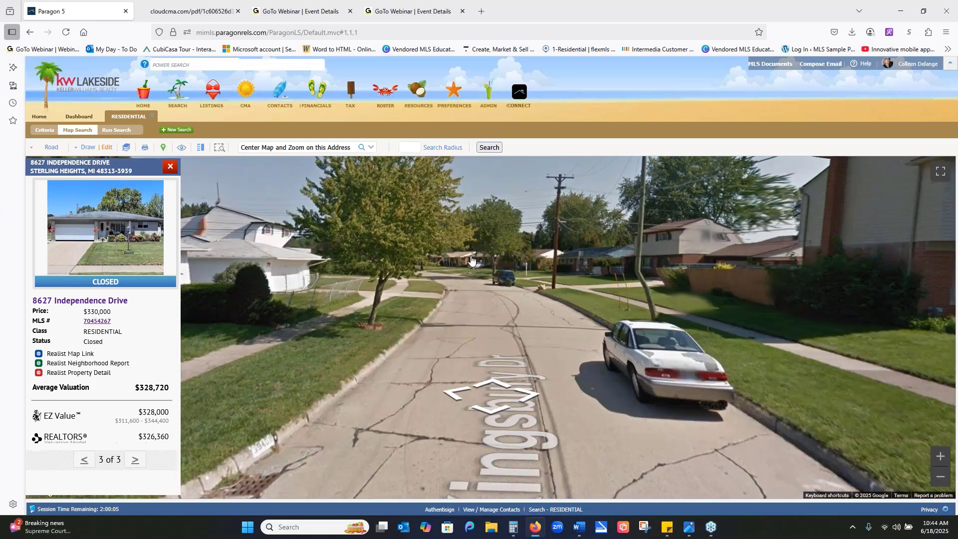
left_click(387, 257)
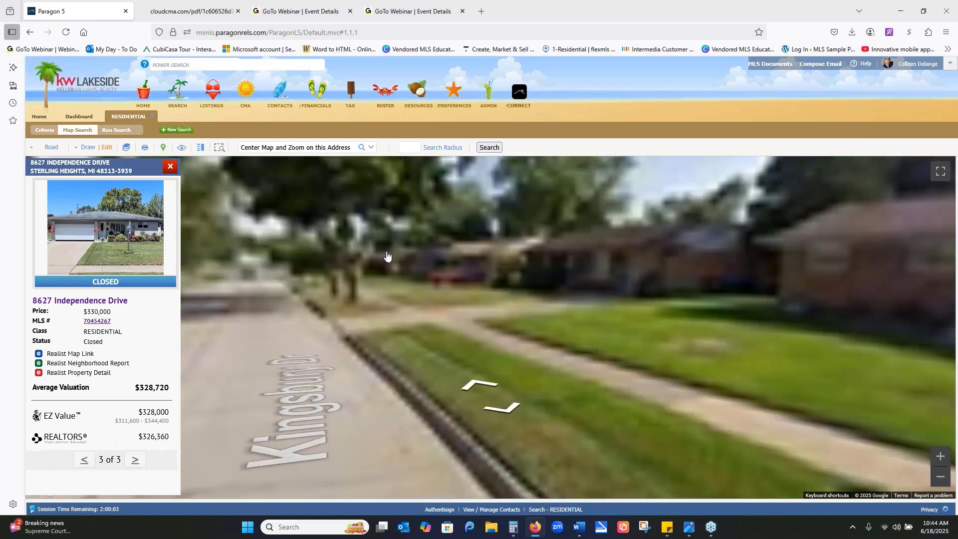
left_click(686, 334)
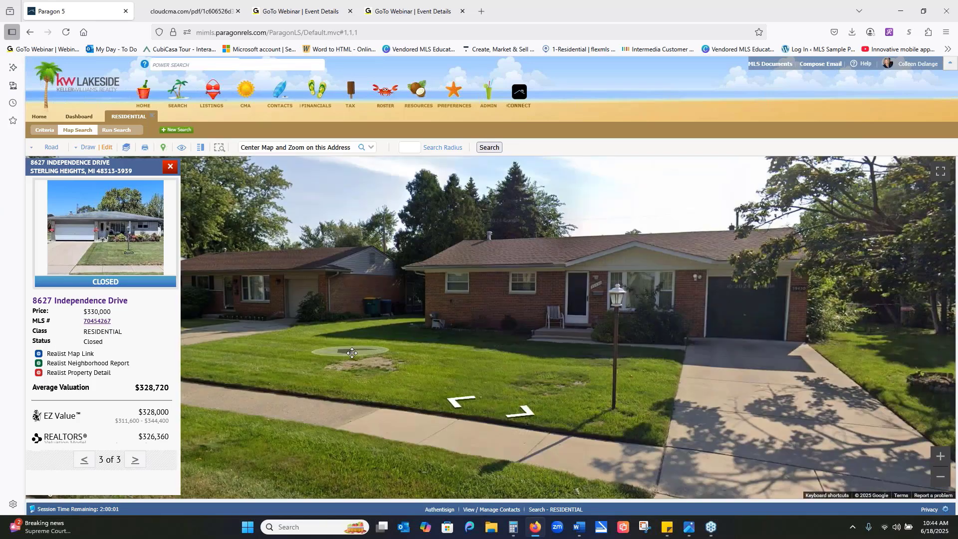
left_click_drag(352, 352, 546, 341)
left_click(457, 383)
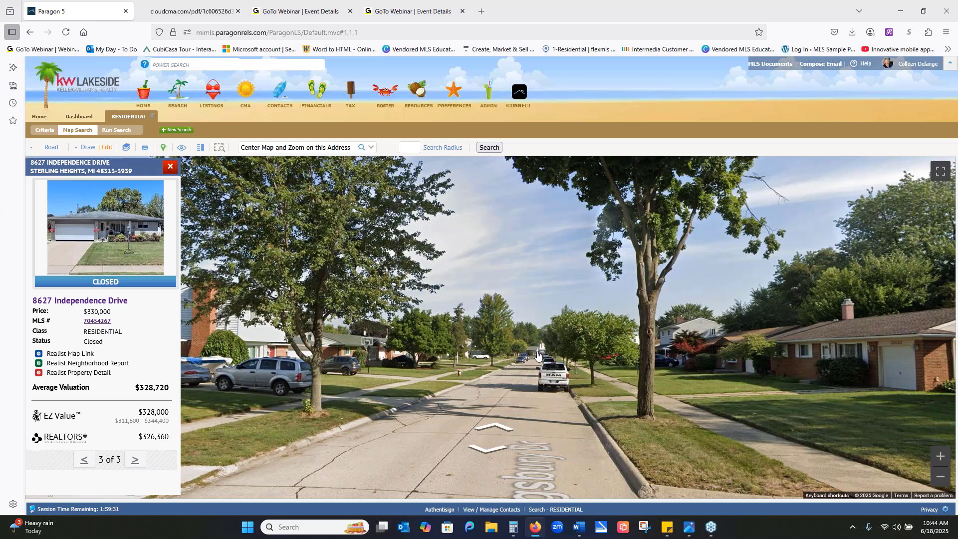
left_click(170, 168)
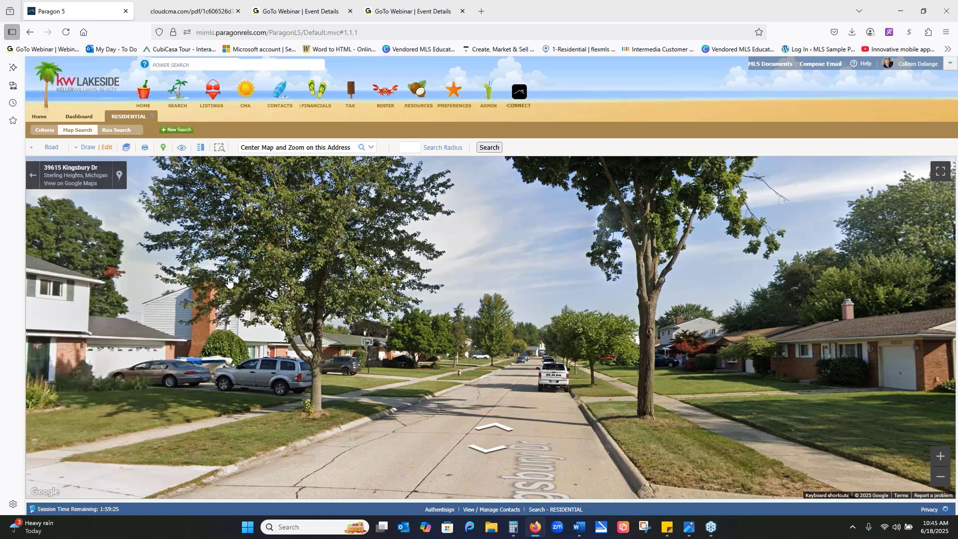
left_click(29, 173)
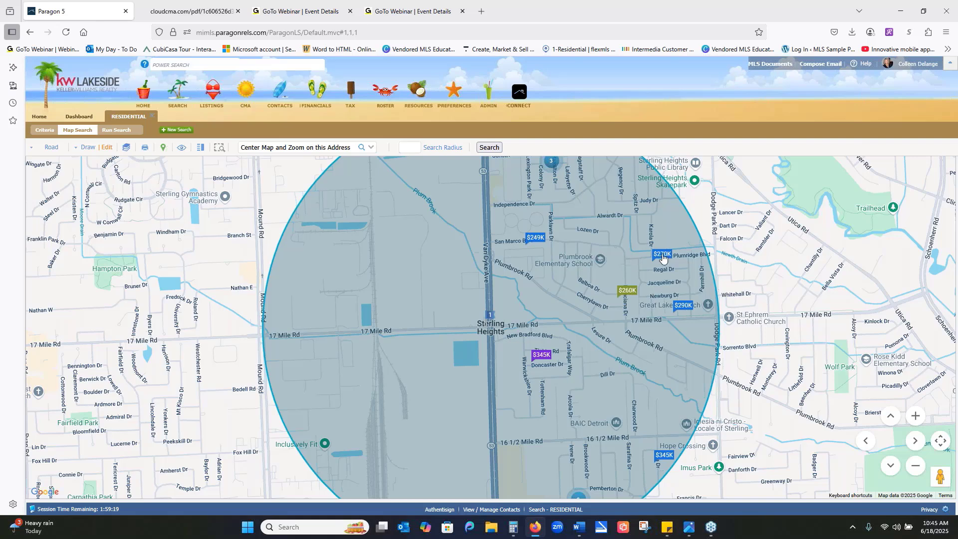
- Draw a polygon over the southern part of the search circle, between 16-1/2 Mile Rd and 16 Mile Rd
left_click(916, 466)
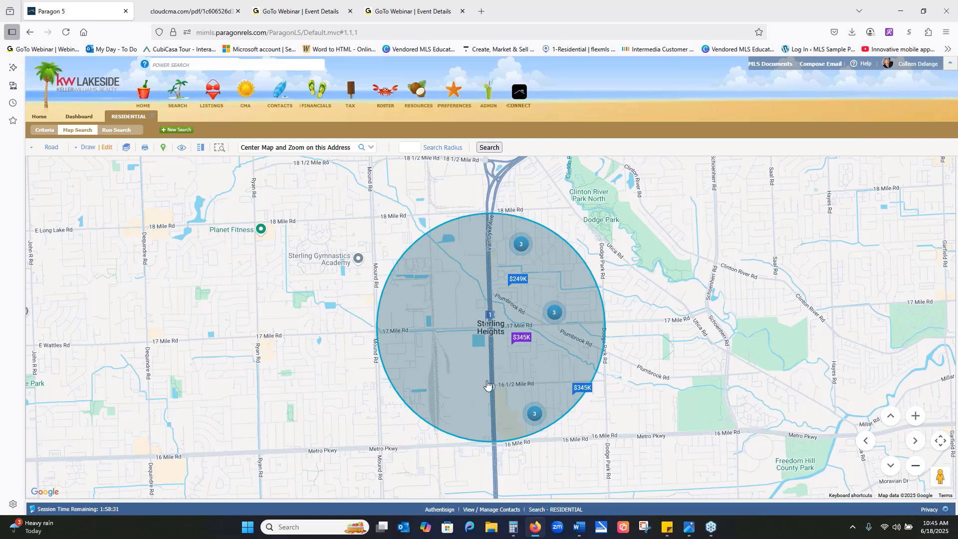
left_click(85, 149)
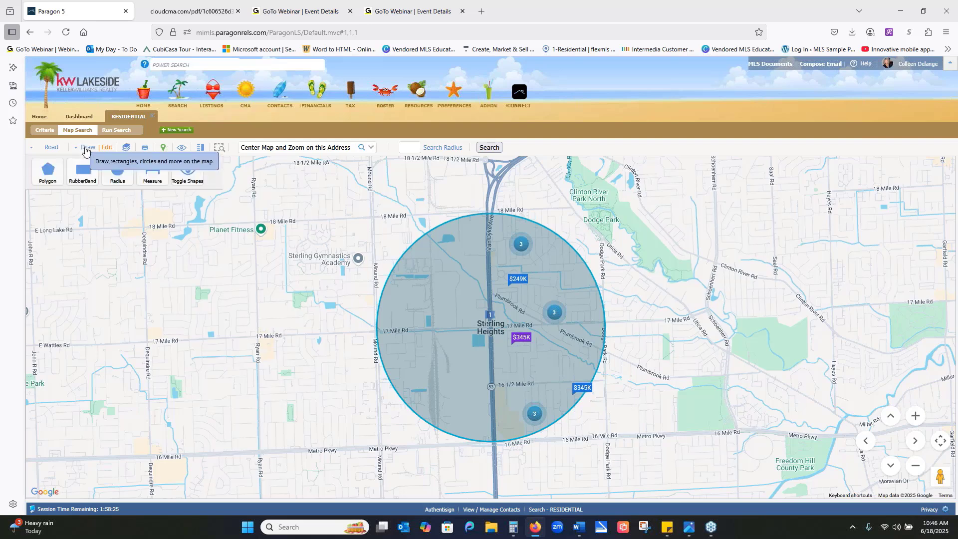
left_click(48, 174)
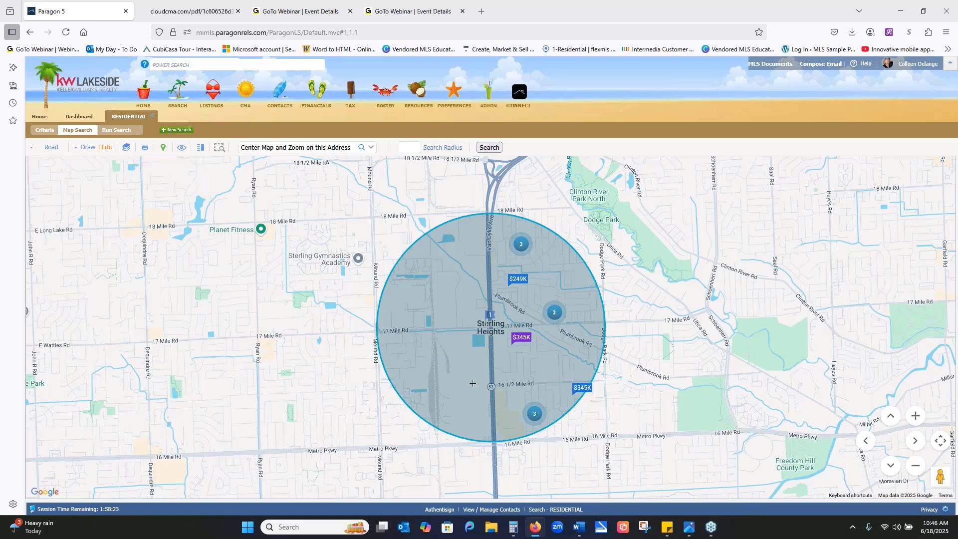
left_click(413, 384)
left_click(558, 408)
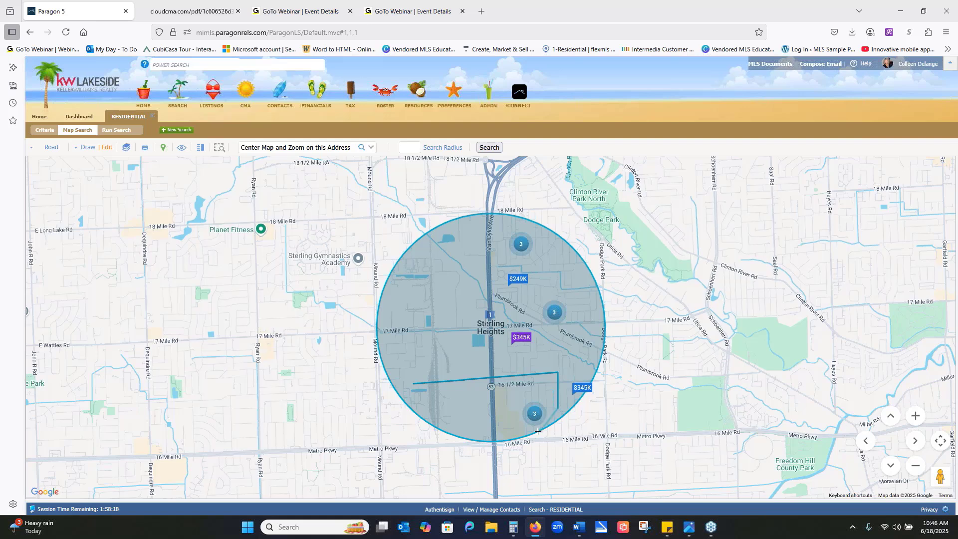
left_click(463, 440)
double_click(401, 392)
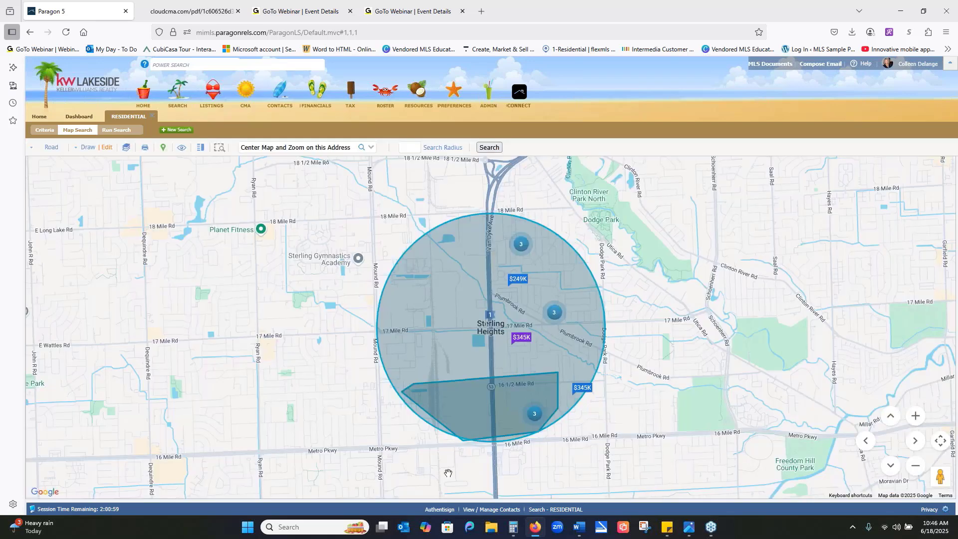
- Switch the drawn polygon from Include to Exclude, and delete it from the map shapes
left_click(107, 148)
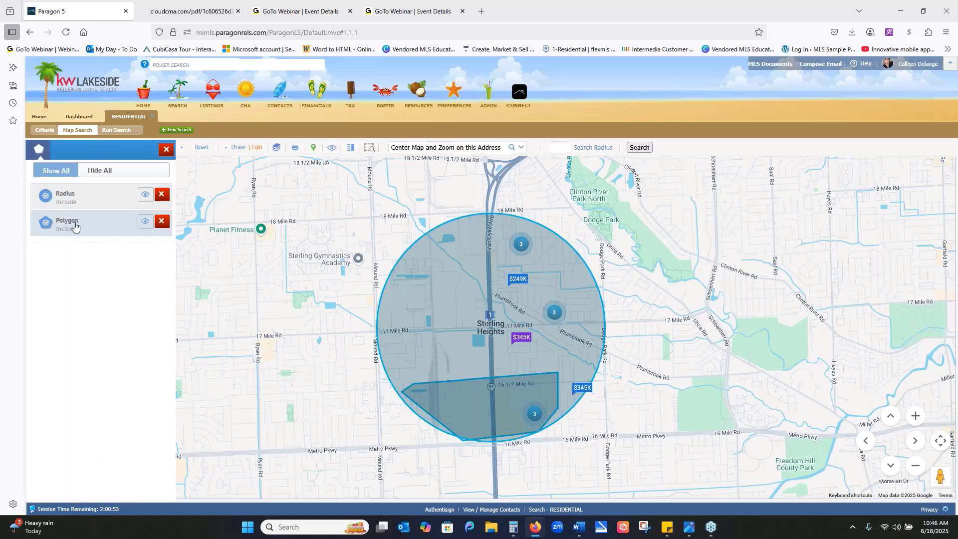
left_click(45, 223)
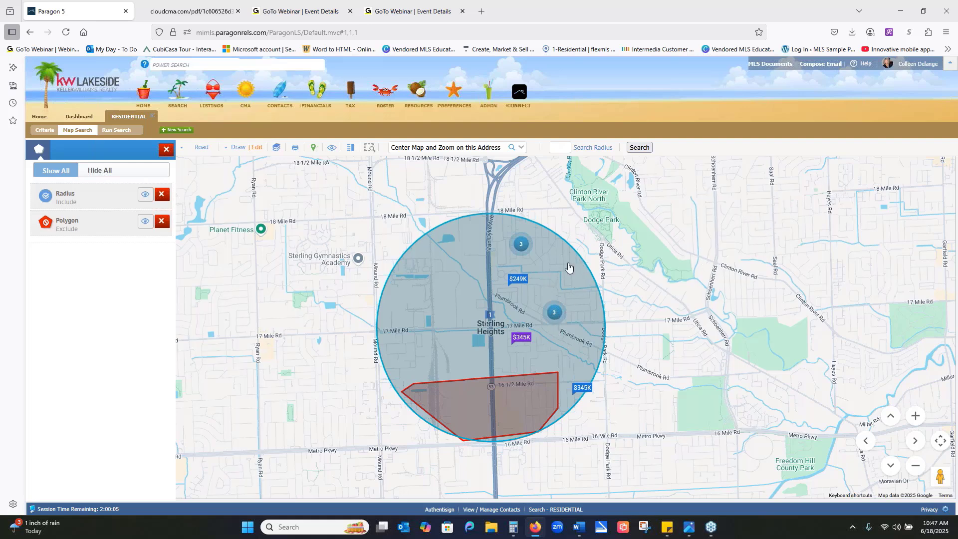
left_click(161, 222)
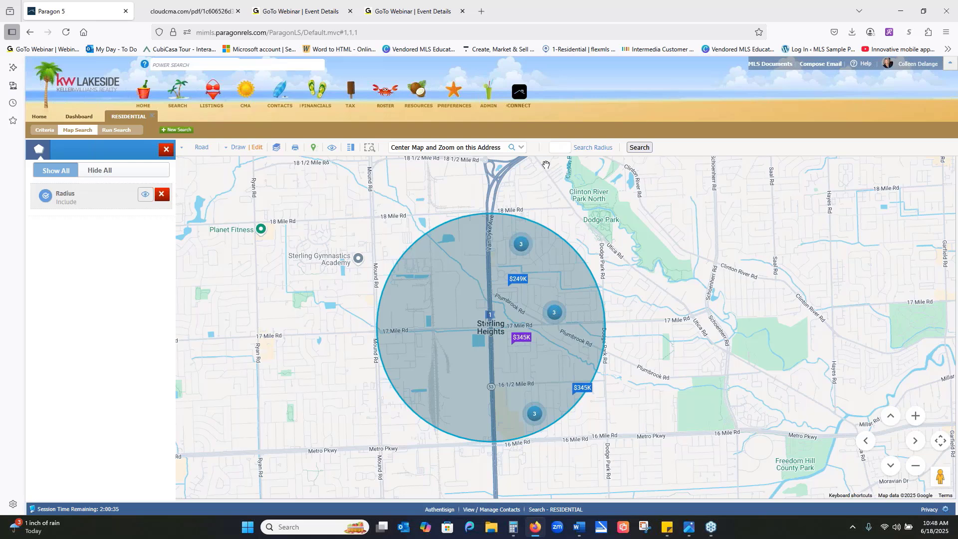
- Enlarge the radius circle slightly so its eastern edge extends past Dodge Park Rd, and end the shape's editing
left_click(560, 147)
left_click(104, 197)
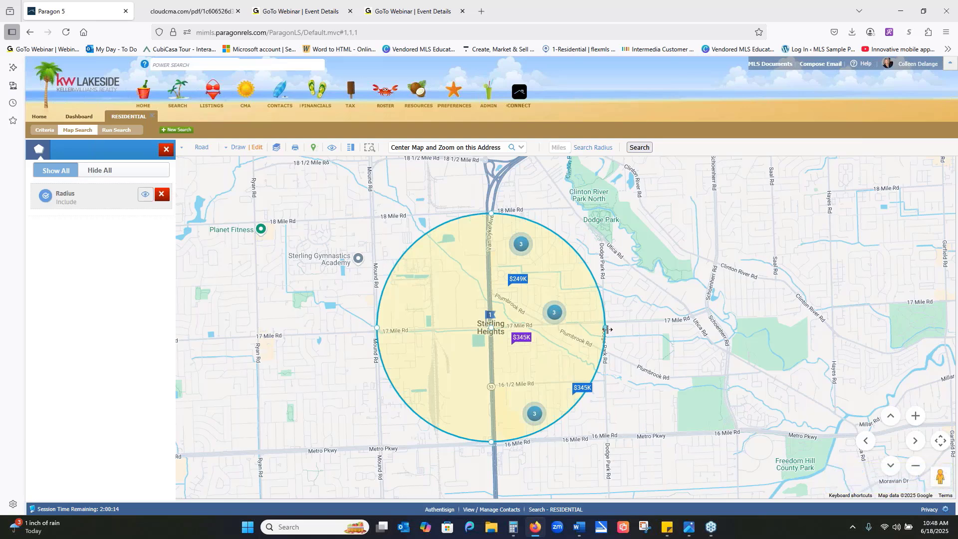
left_click_drag(608, 328, 622, 326)
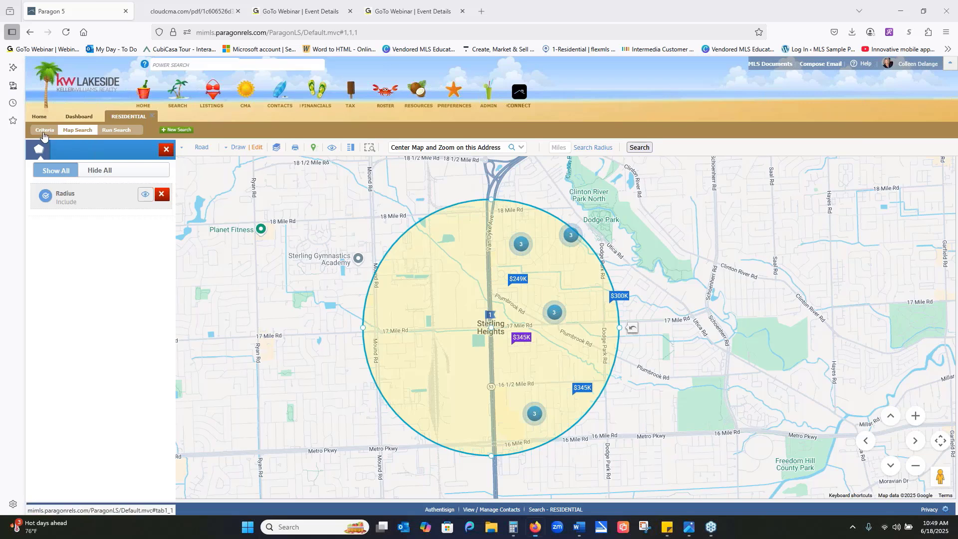
left_click(43, 131)
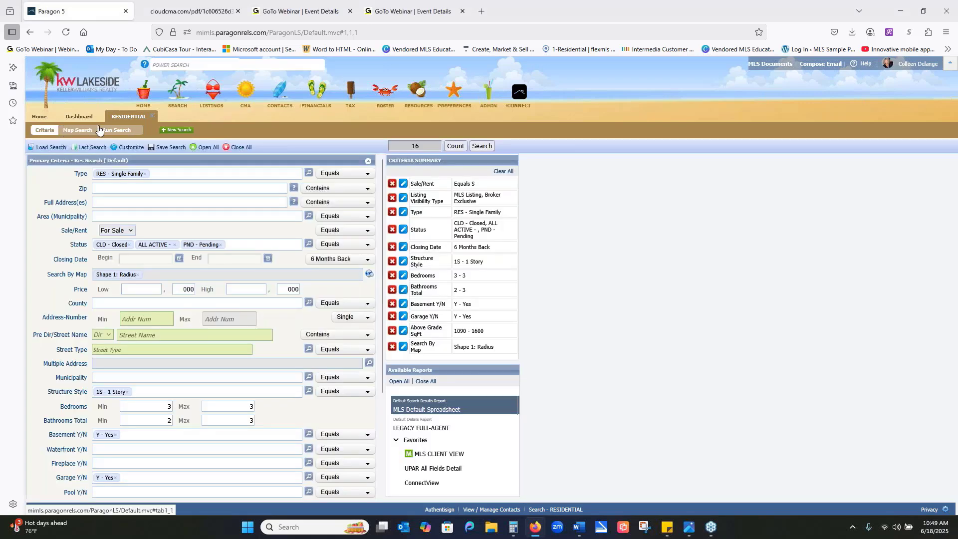
left_click(82, 130)
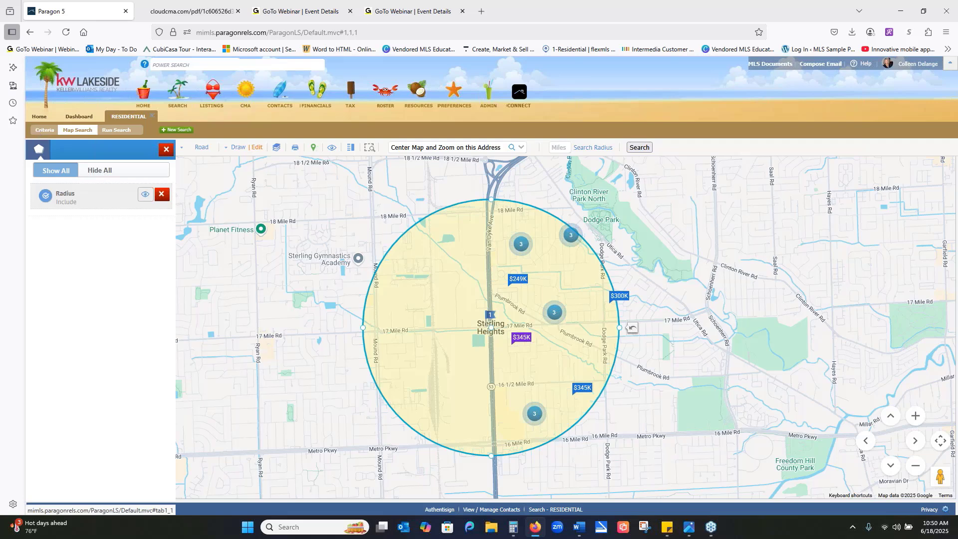
left_click(116, 201)
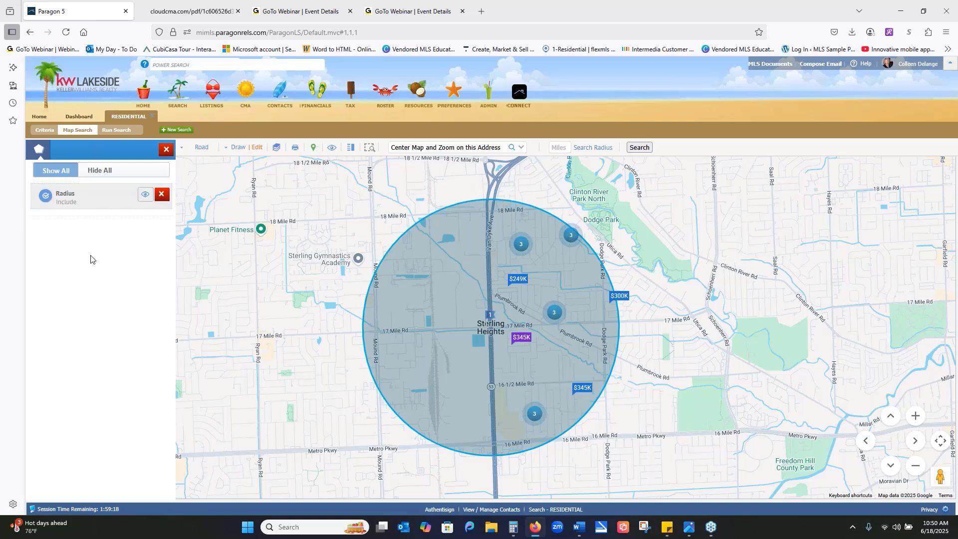
- Return to the search criteria, switch the closing date criterion to Date Range, and set it back to 6 Months Back
left_click(44, 132)
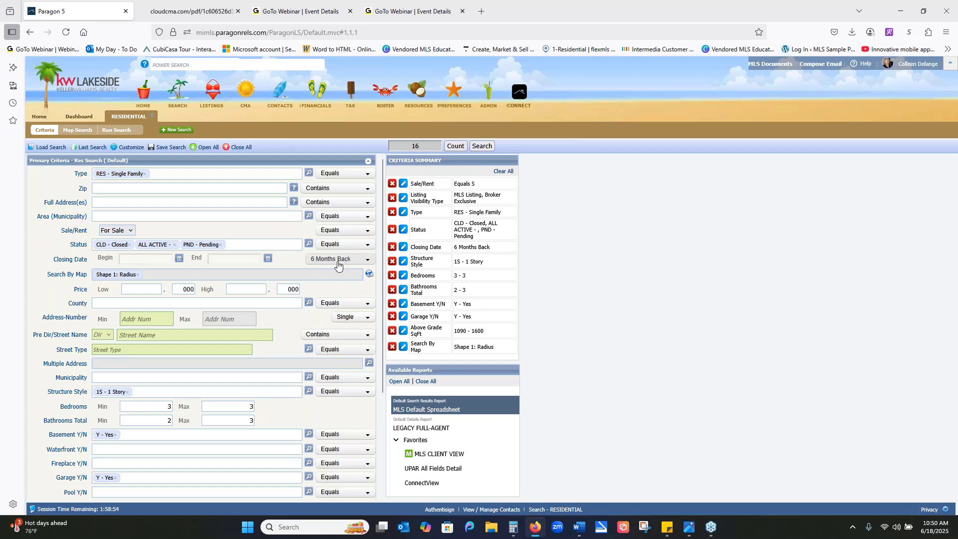
mouse_move(338, 265)
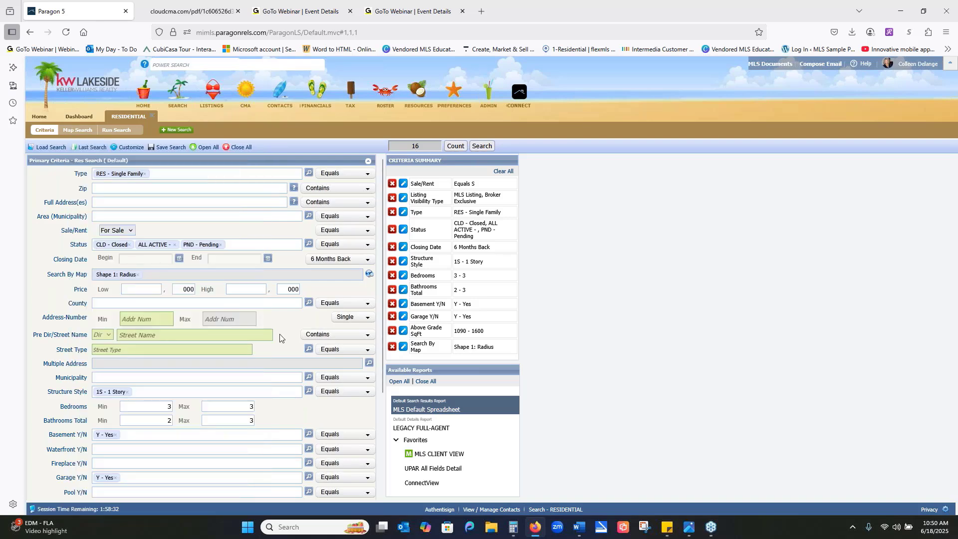
left_click(311, 259)
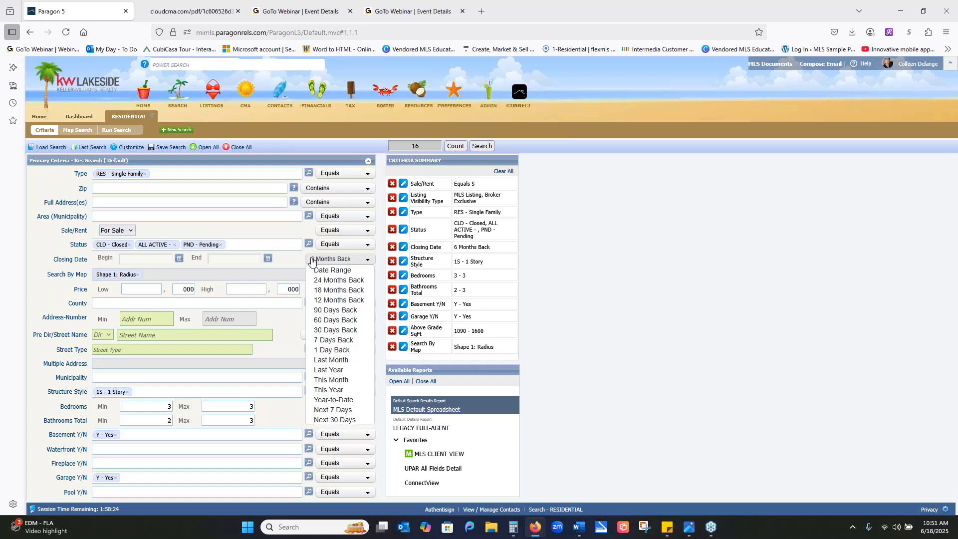
left_click(320, 269)
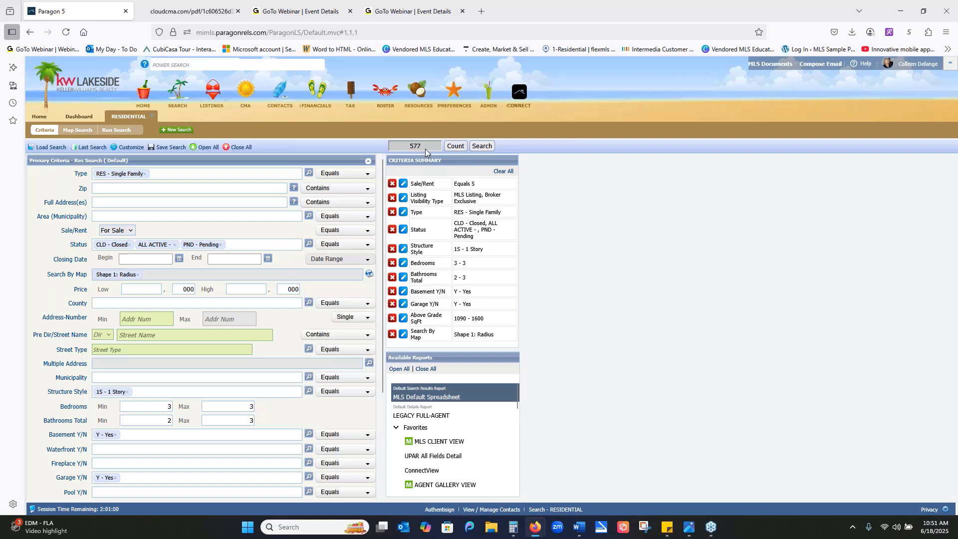
left_click(348, 260)
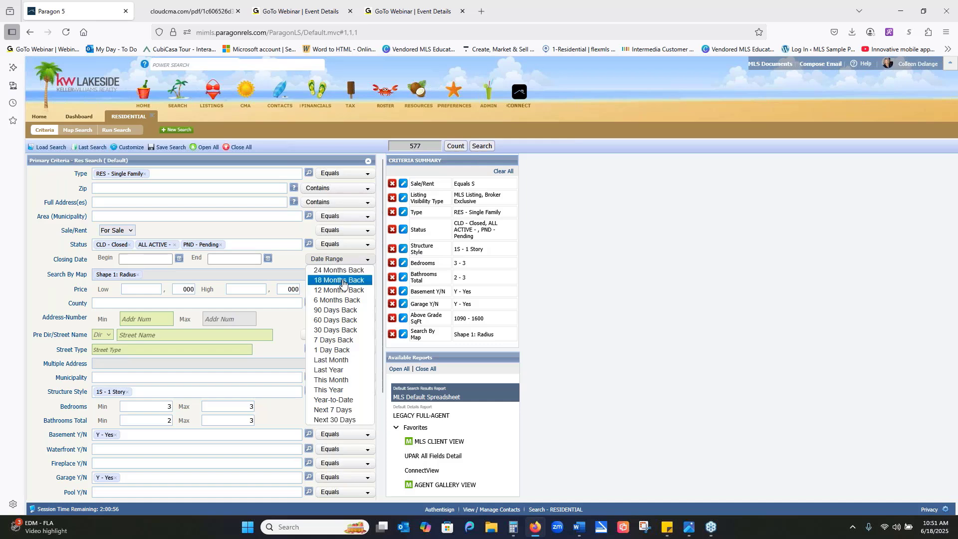
left_click(349, 301)
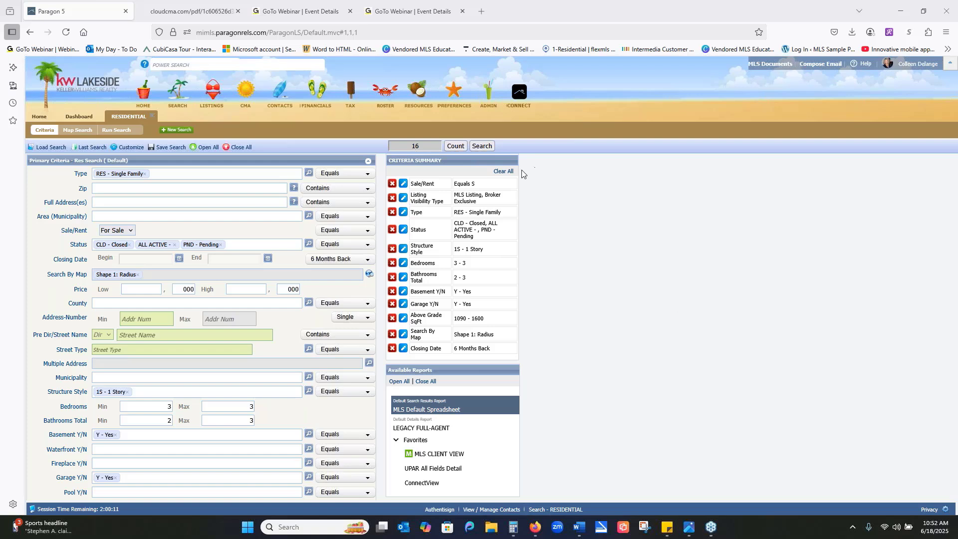
- Review the radius on the map and the Sale/Rent options in the criteria, choosing For Sale
left_click(72, 132)
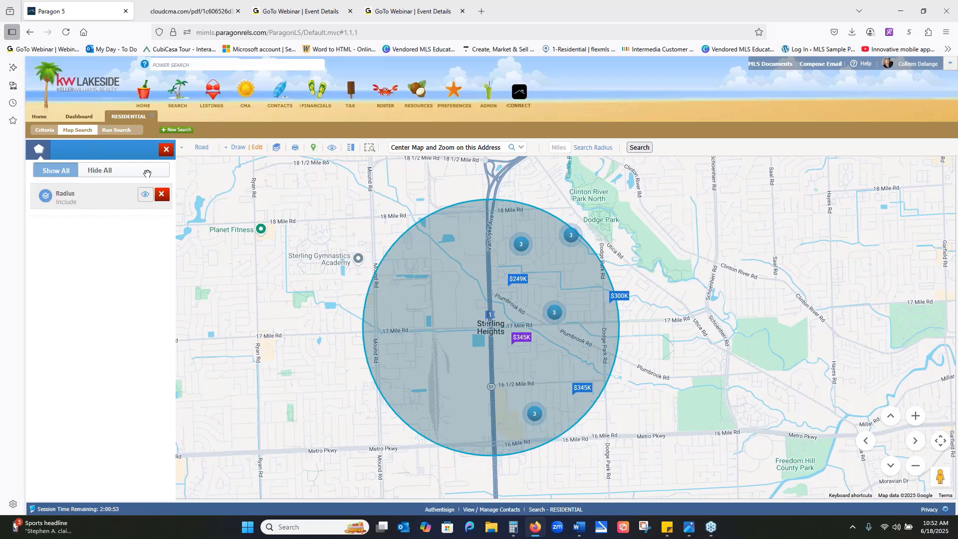
left_click(48, 132)
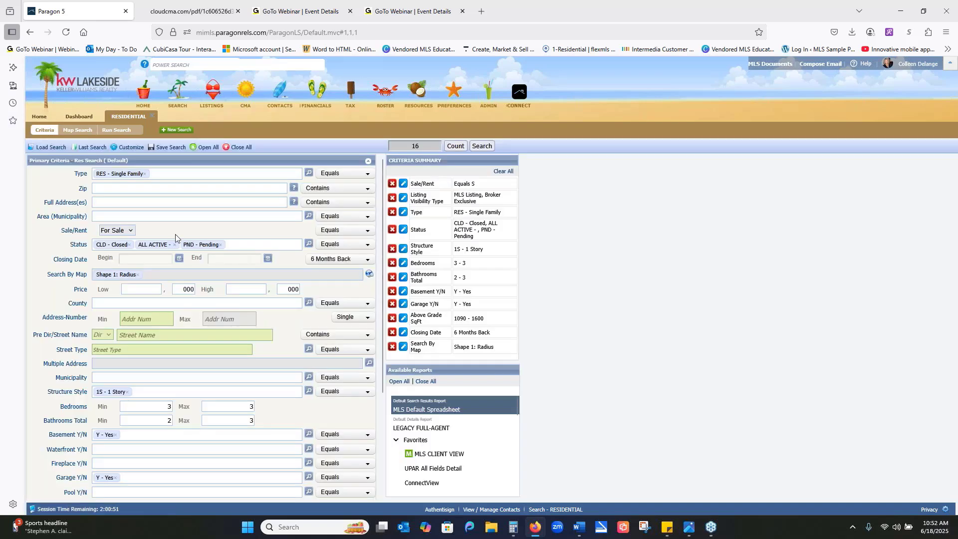
left_click(131, 232)
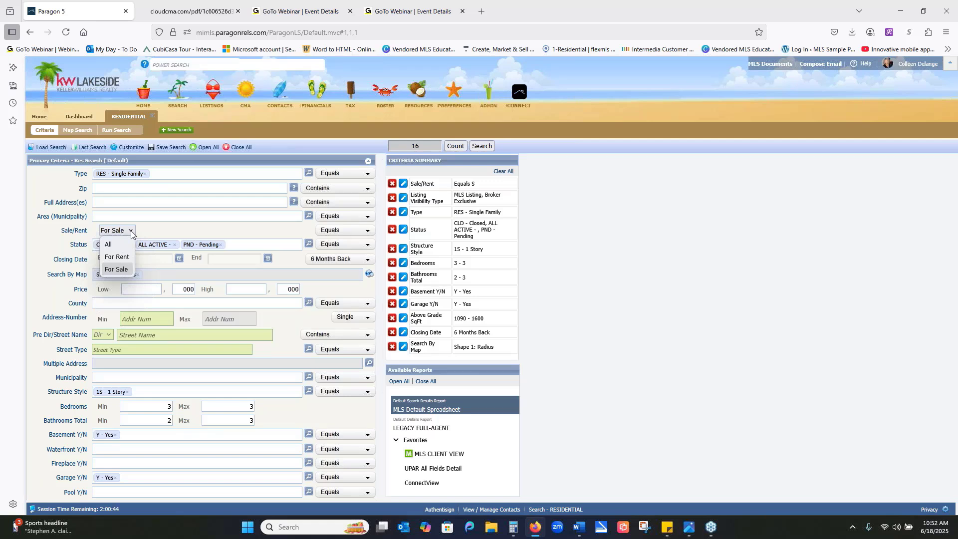
left_click(117, 269)
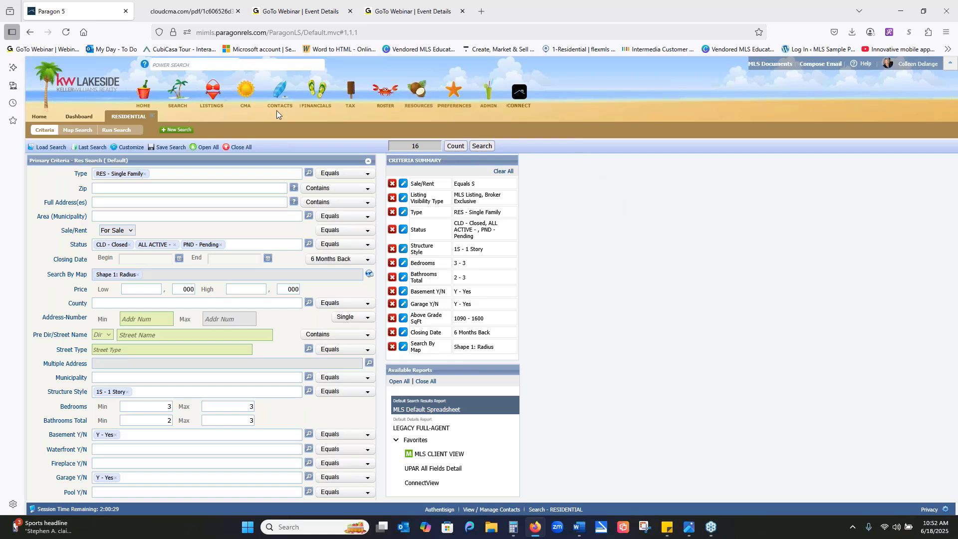
- Run the residential search and sort the resulting listings by status
left_click(113, 131)
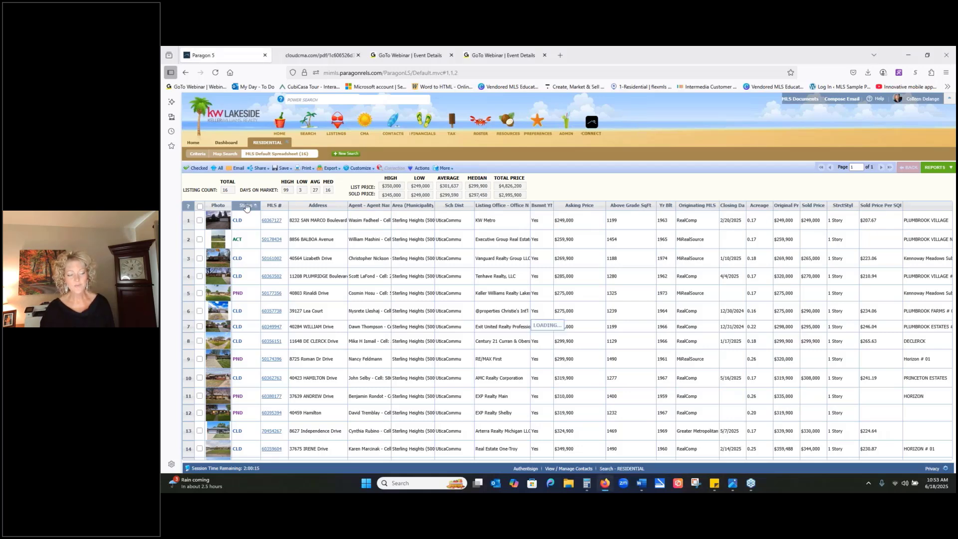
left_click(246, 206)
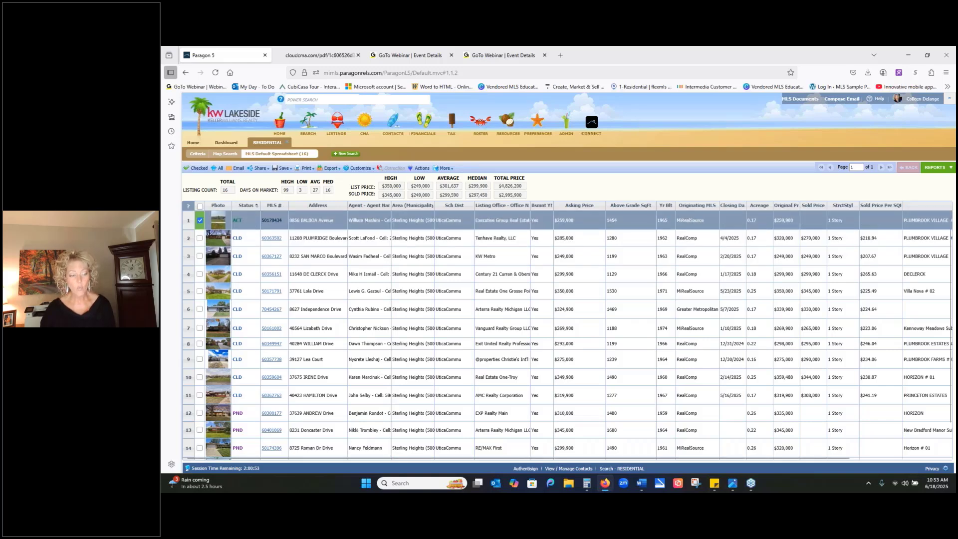
- Select the active listing and all of the pending listings in the search results
left_click(200, 220)
left_click(200, 413)
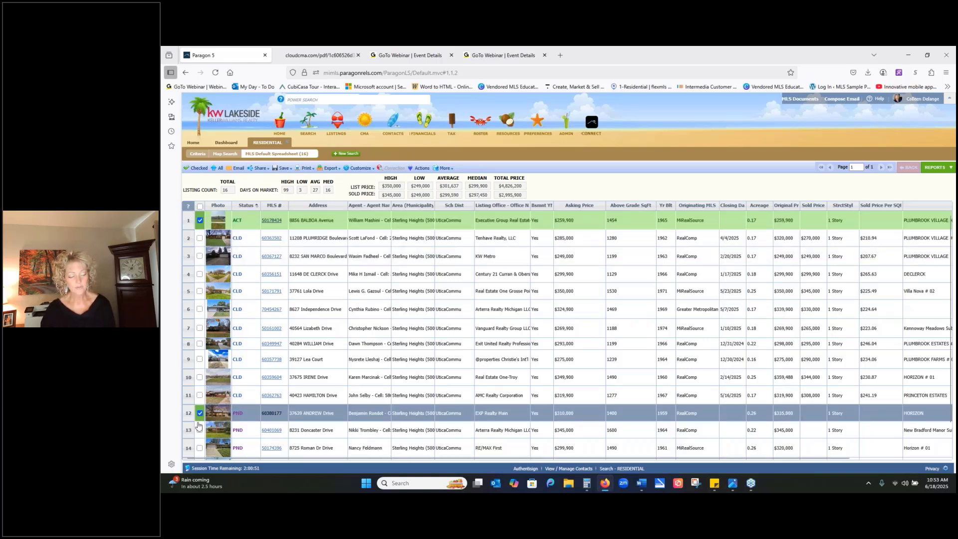
left_click(199, 430)
left_click(200, 448)
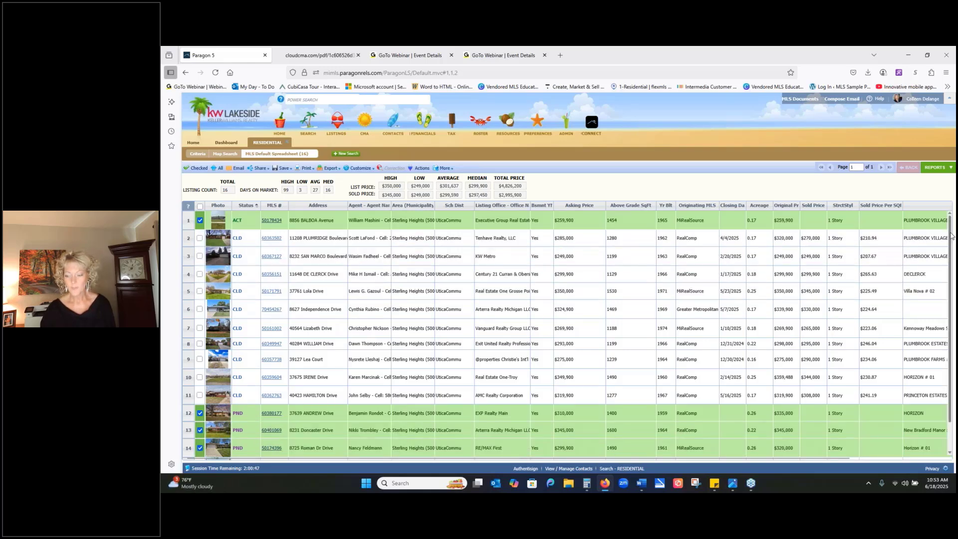
scroll(568, 334, "down", 2)
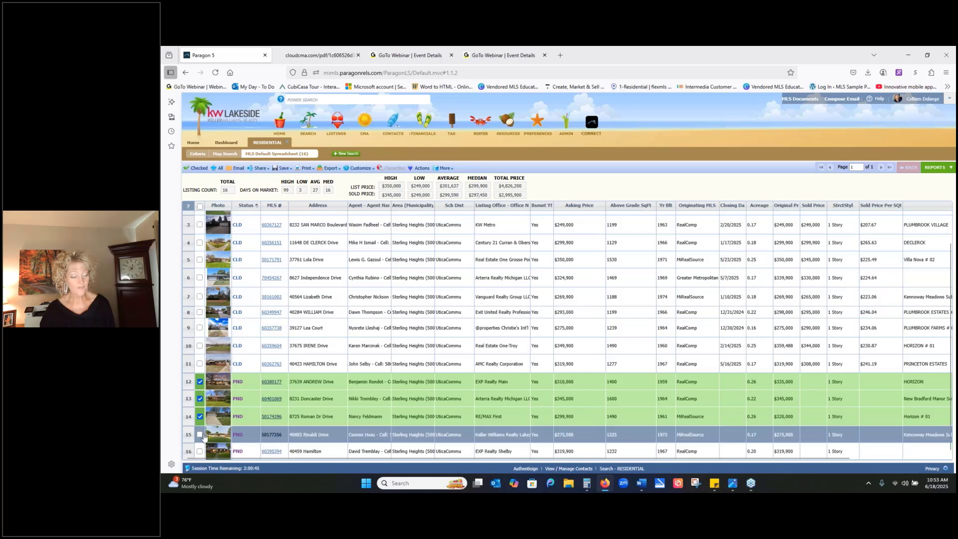
left_click(200, 434)
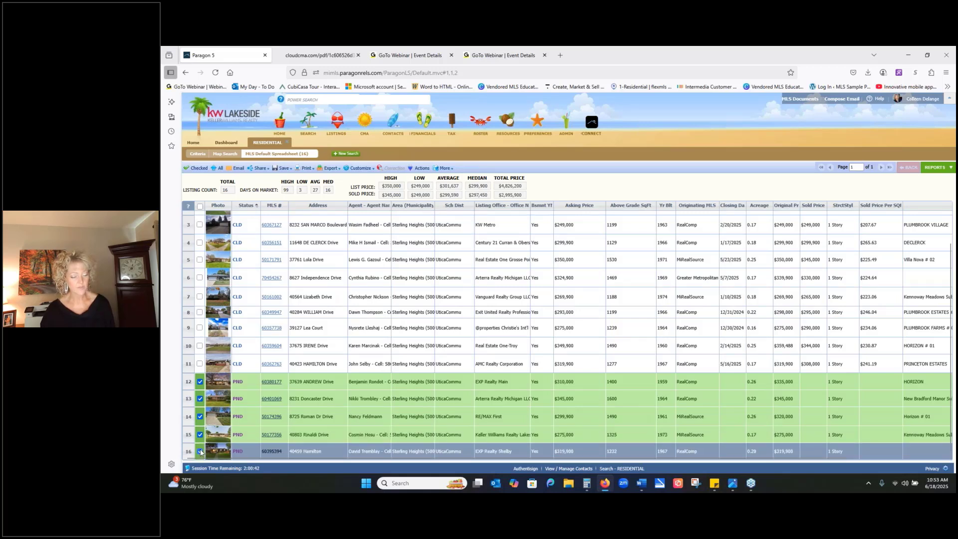
left_click(200, 449)
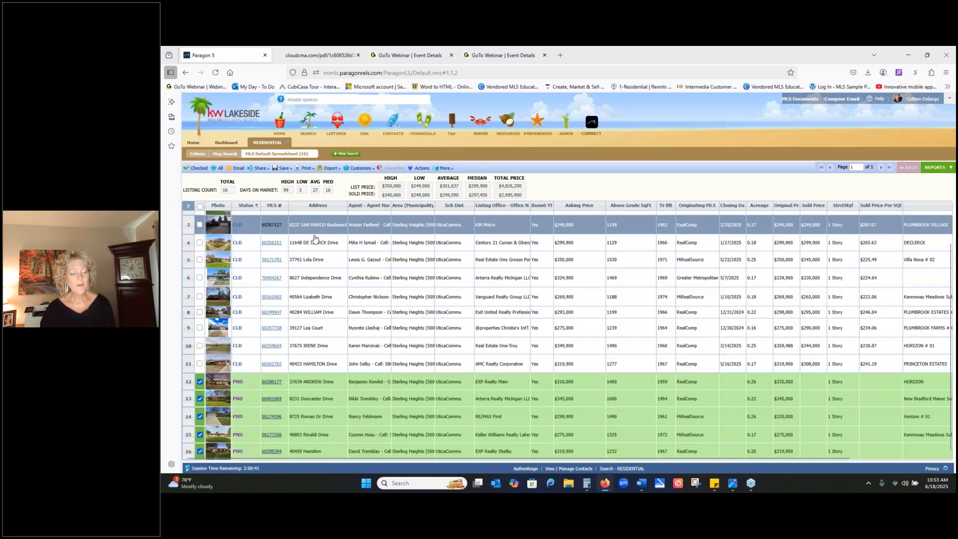
scroll(304, 274, "up", 2)
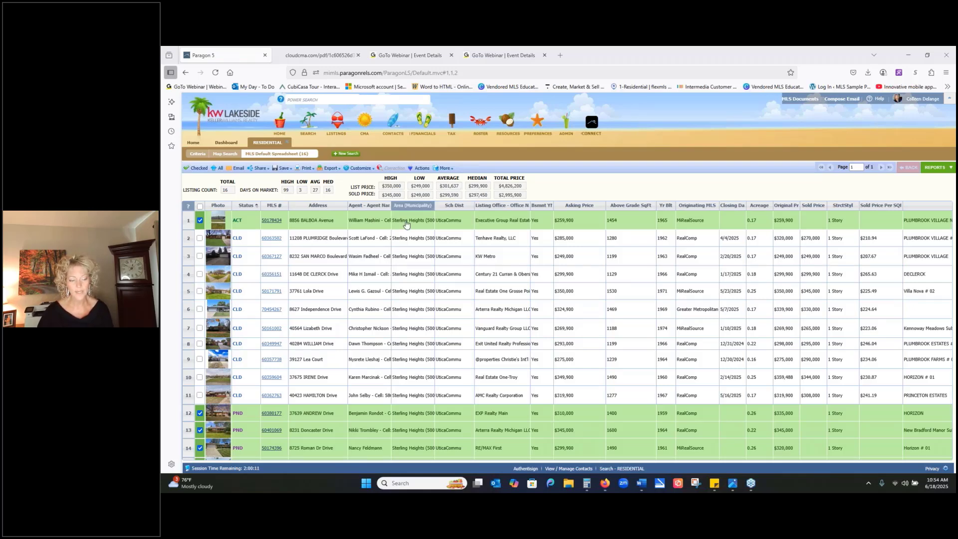
- Add the closed listings in rows 5 to 9 to the selection, and narrow the results to the checked listings
left_click(199, 309)
left_click(199, 328)
left_click(200, 343)
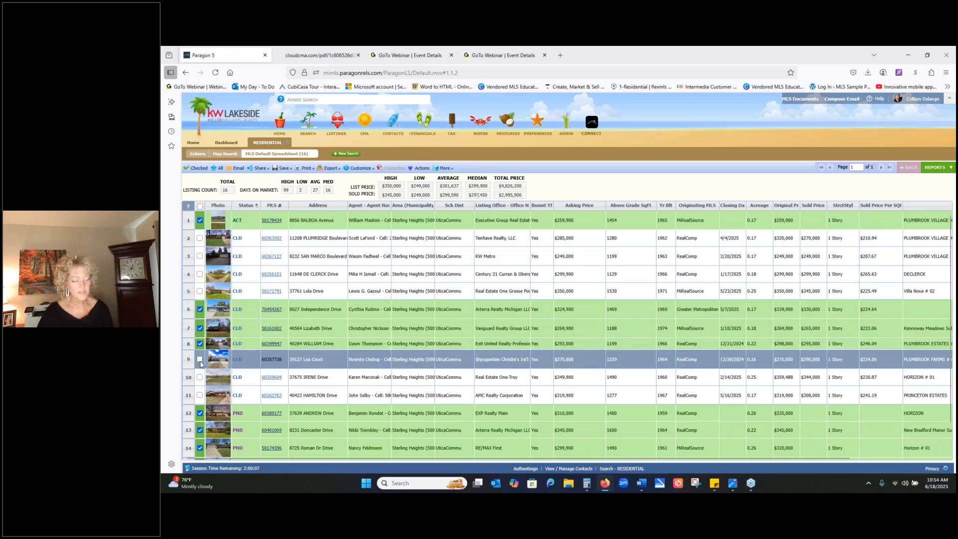
left_click(200, 359)
left_click(200, 377)
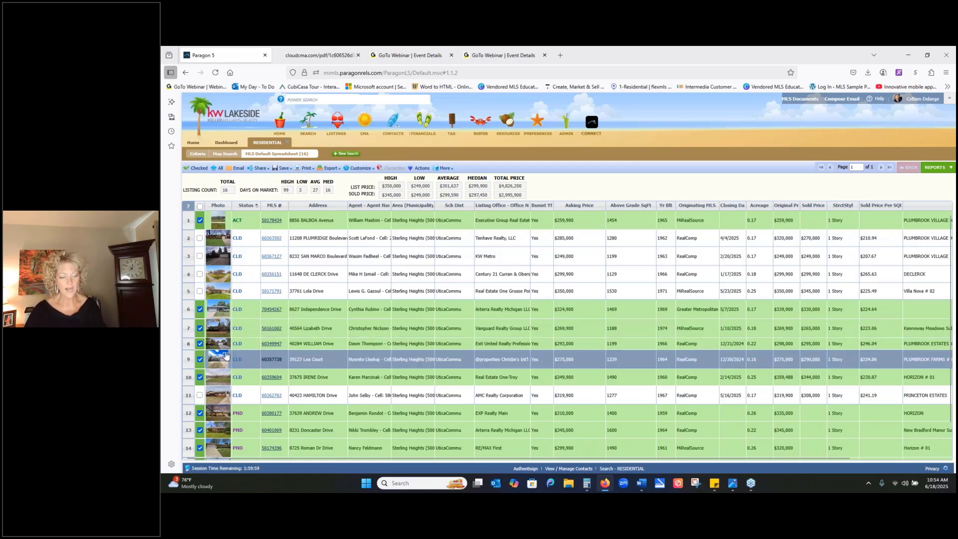
left_click(200, 292)
left_click(199, 378)
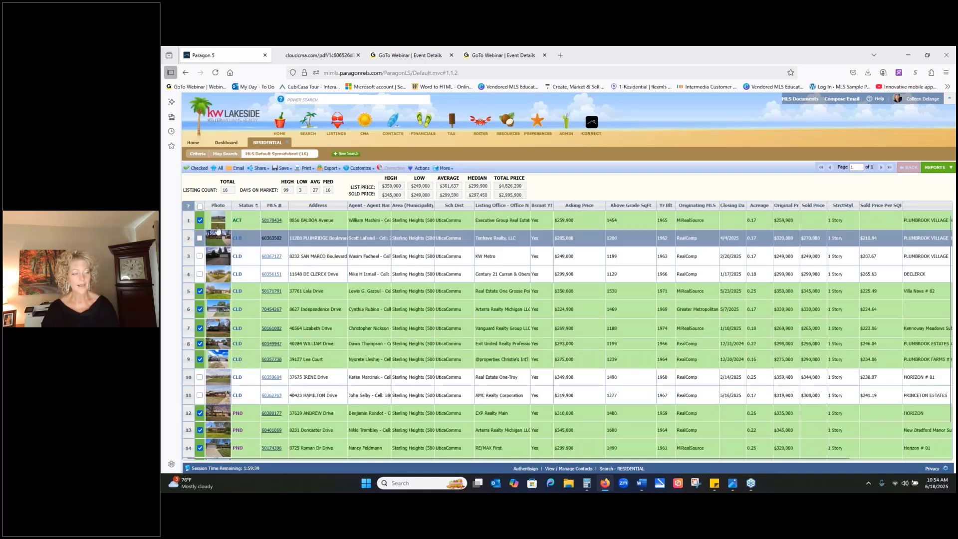
left_click(196, 169)
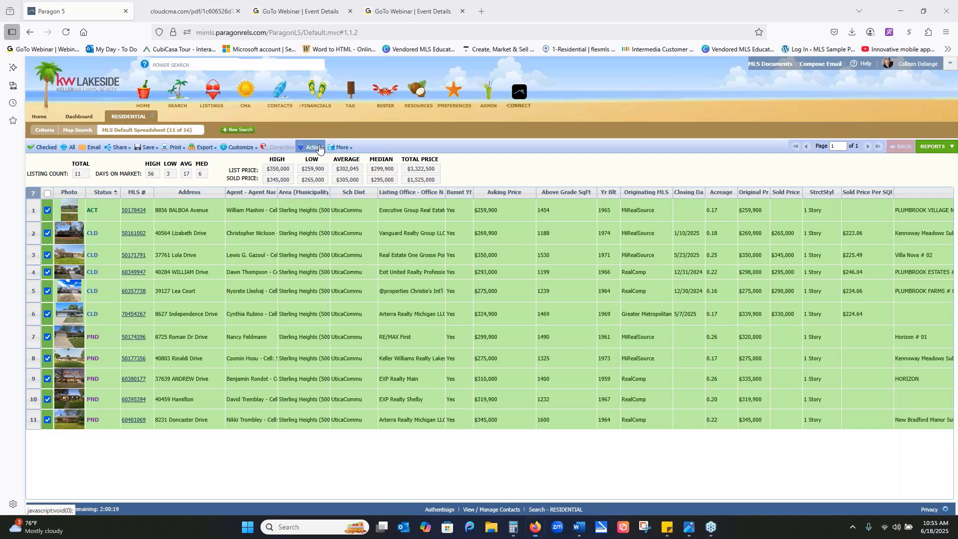
- Start a Cloud CMA report from the checked listings, and enter the seller's name as the report title
left_click(319, 148)
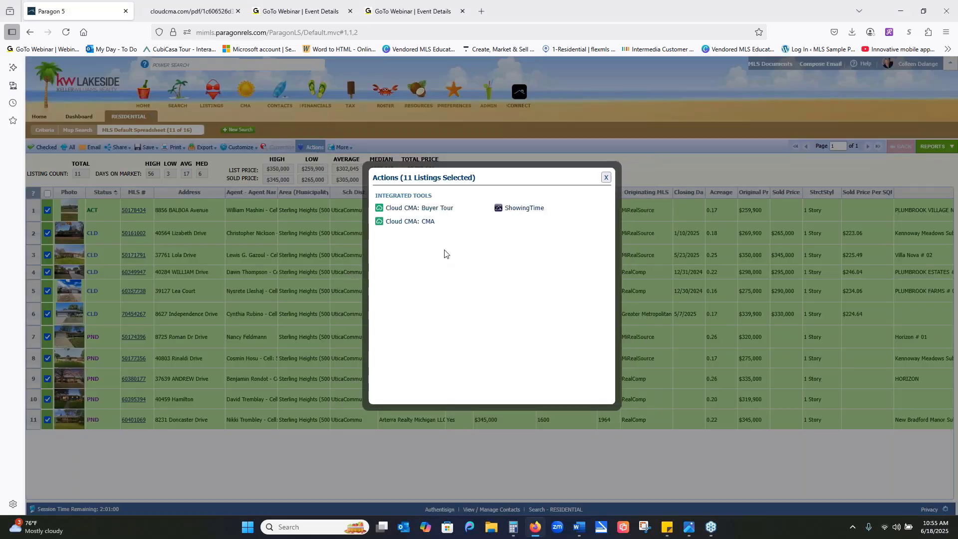
left_click(429, 223)
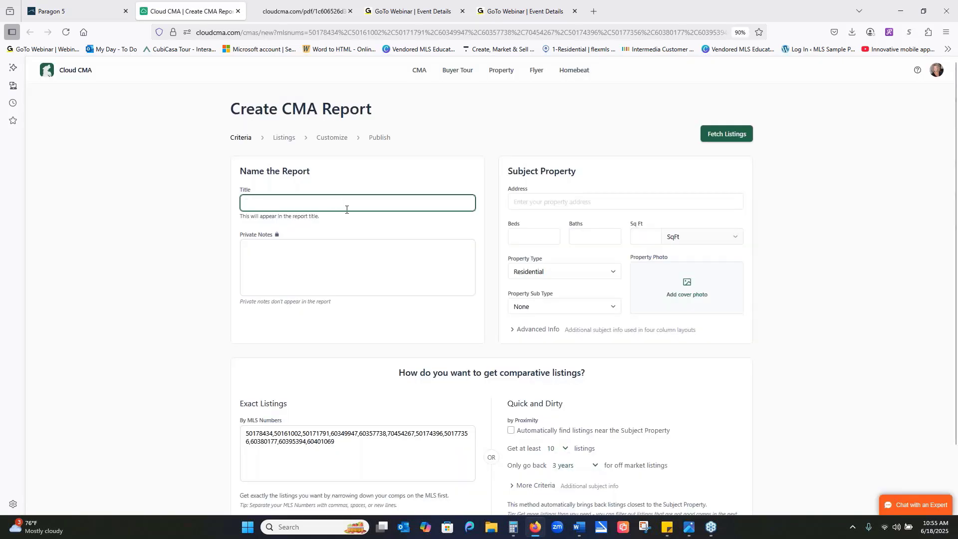
type("Sally Seller")
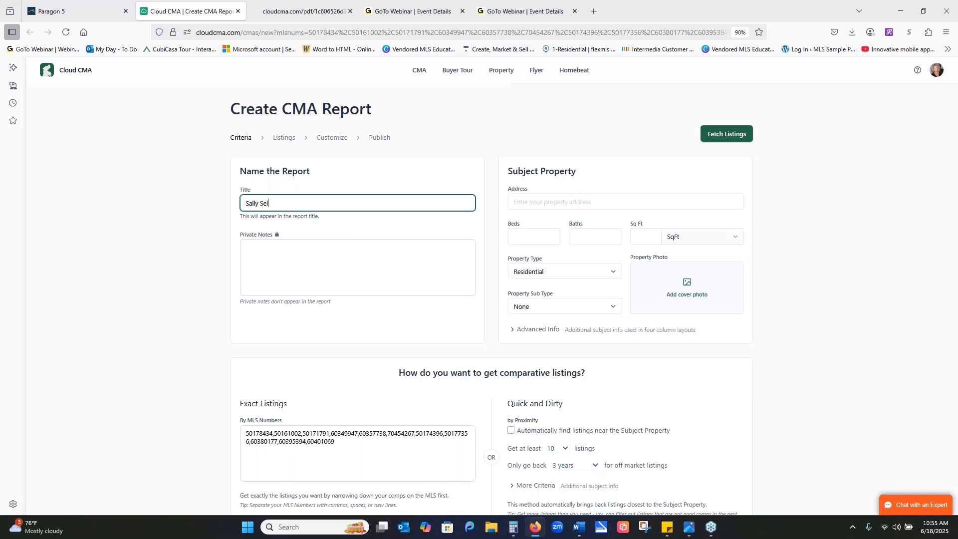
- Enter the subject property's address, accepting the suggested Sterling Heights match, and set its baths to 2
left_click(580, 199)
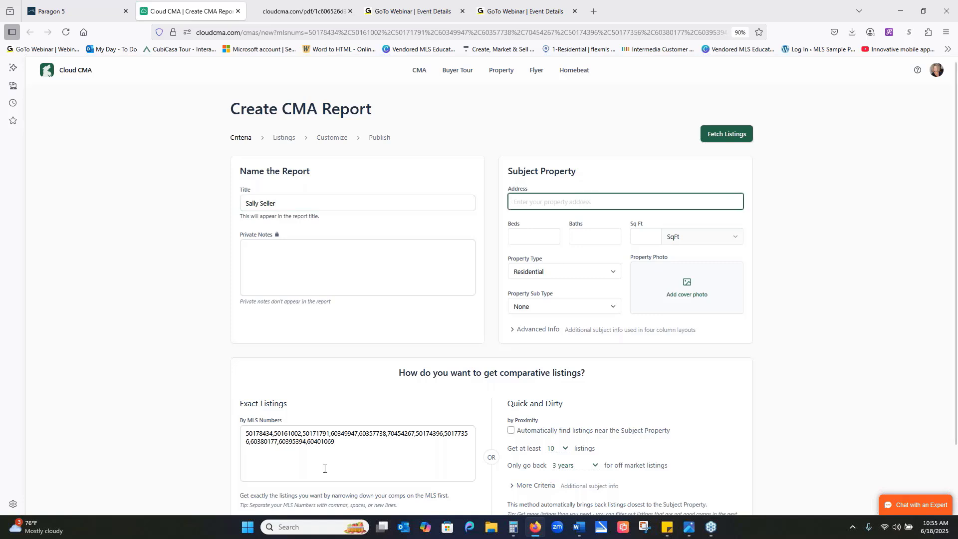
left_click_drag(339, 441, 245, 427)
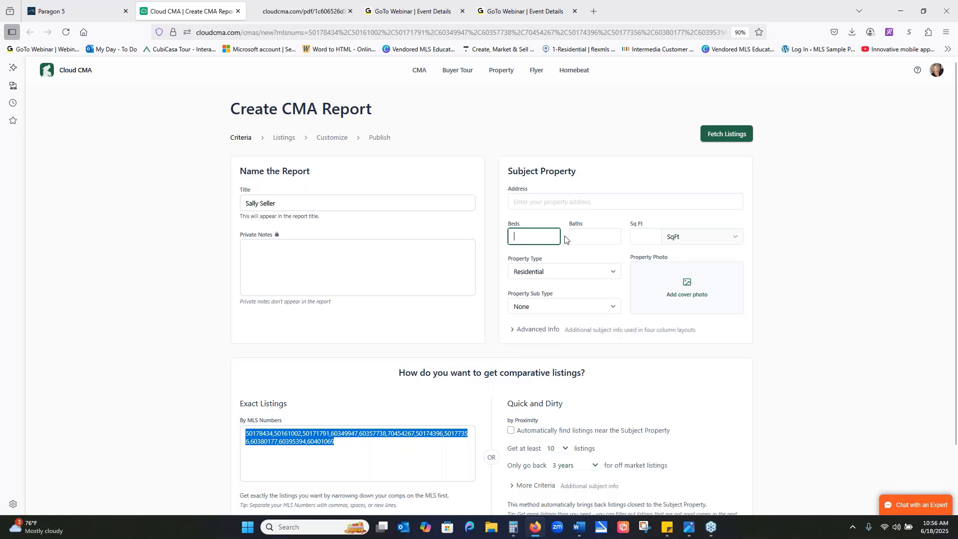
left_click(525, 201)
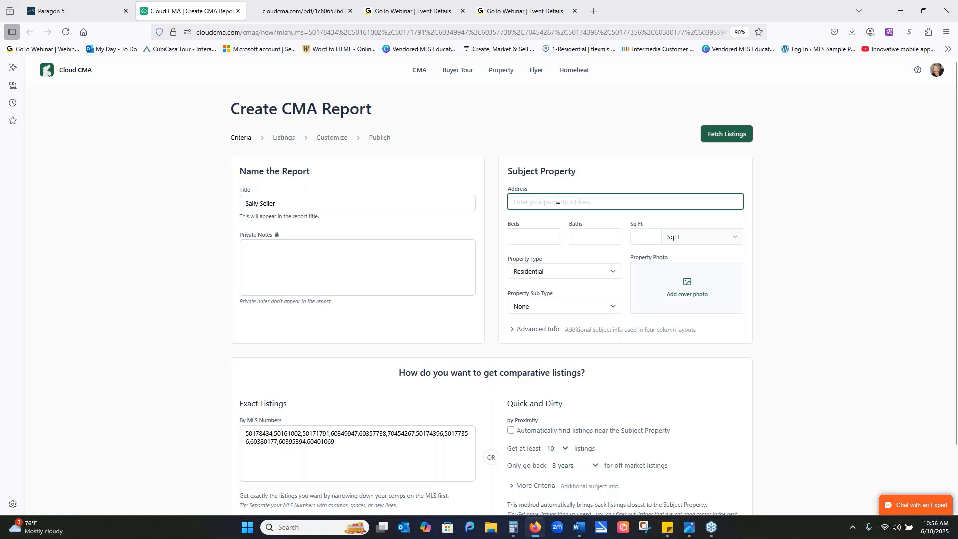
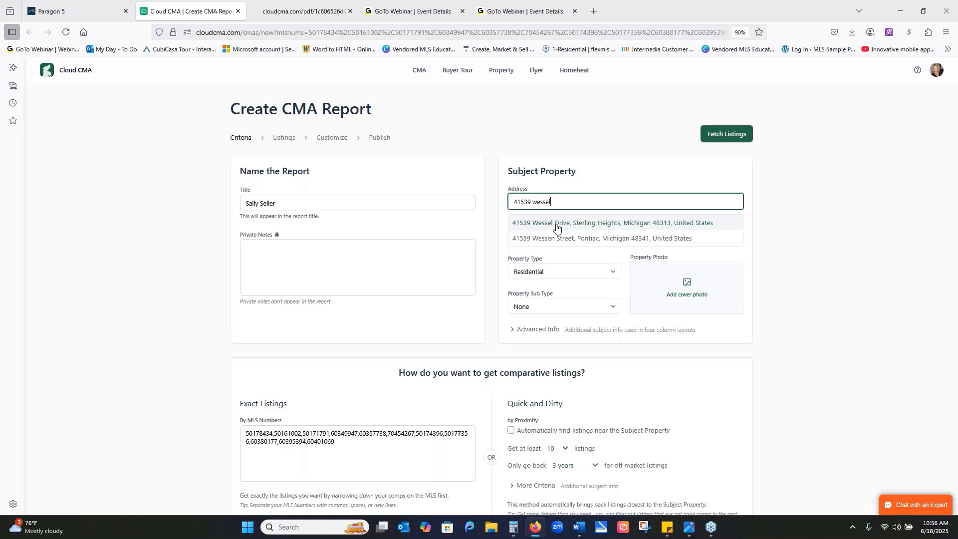
left_click(557, 227)
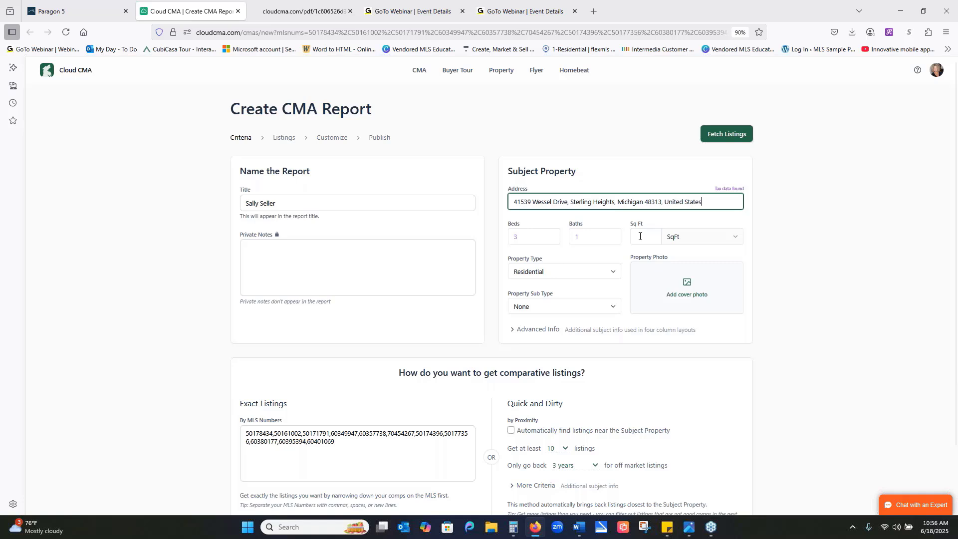
double_click(594, 241)
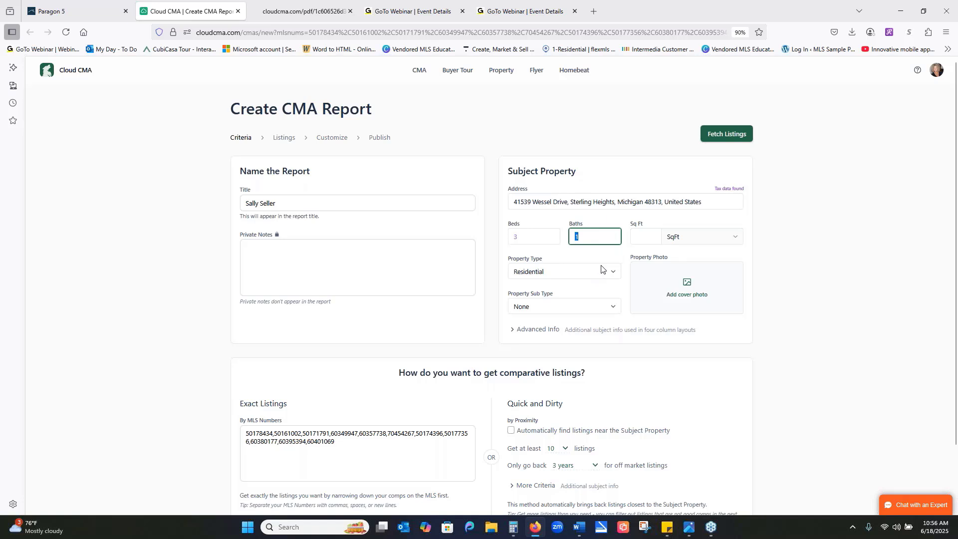
type("2")
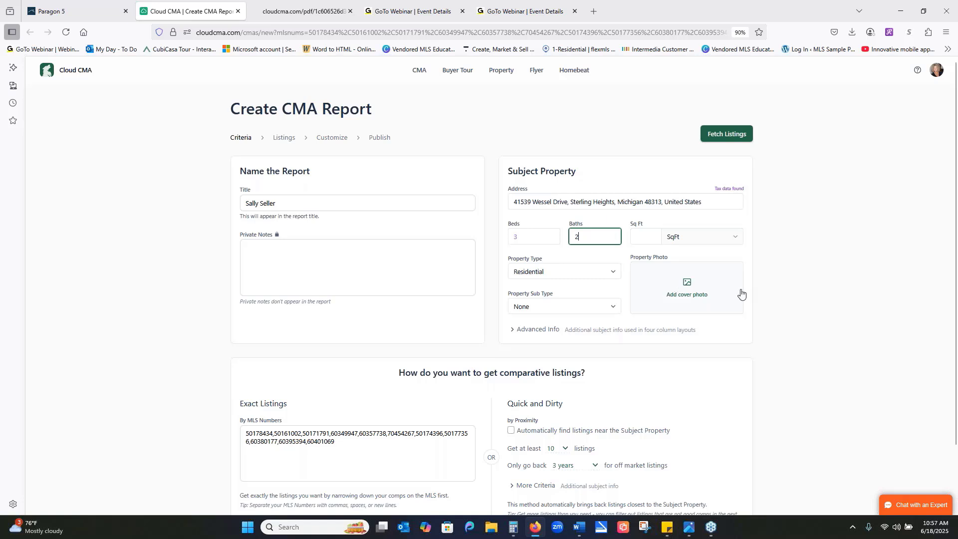
- Add Class Example Photo from the desktop's Class Examples folder as the subject property's cover photo, keeping the full image
left_click(686, 287)
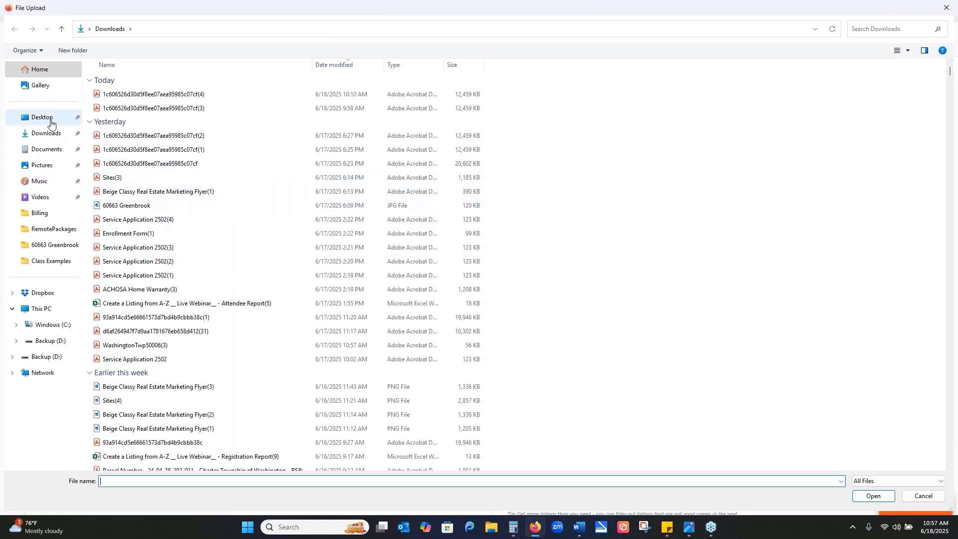
left_click(51, 124)
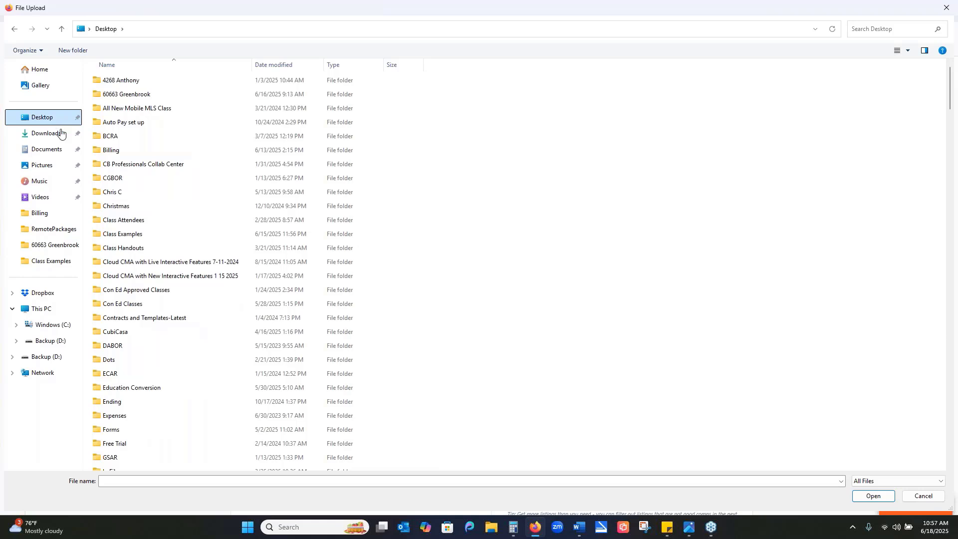
double_click(138, 236)
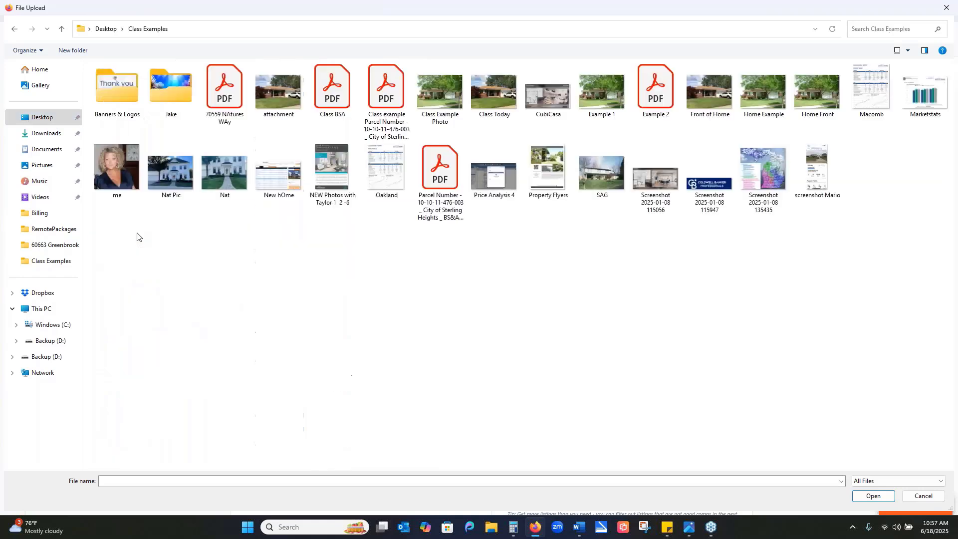
double_click(451, 89)
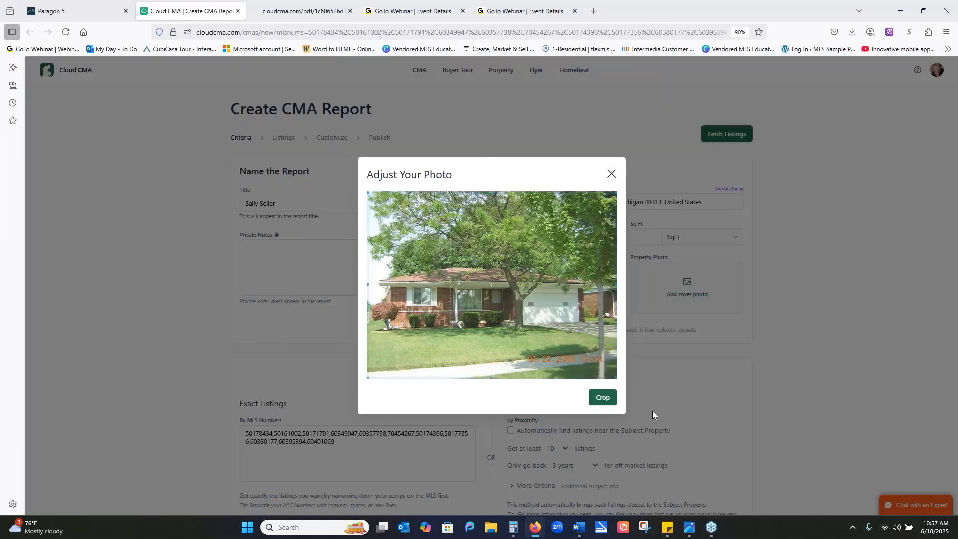
left_click(604, 398)
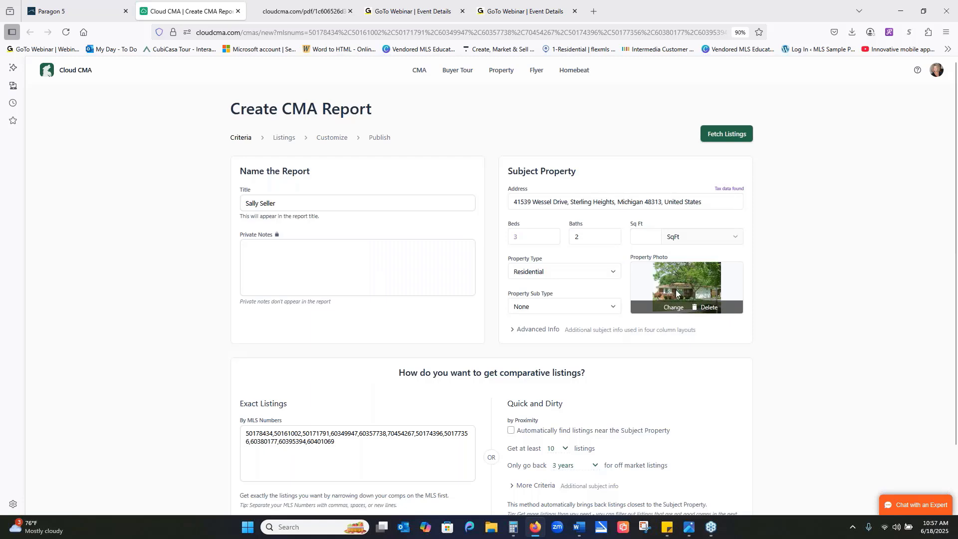
- Replace the cover photo with Class Example Photo, cropping off the strip with the date stamp at the image's lower edge
left_click(671, 307)
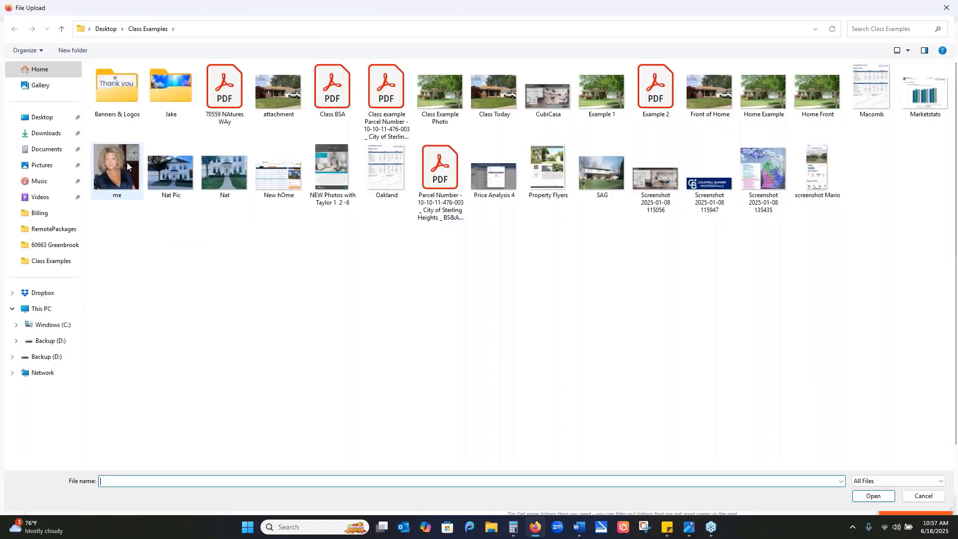
left_click(459, 106)
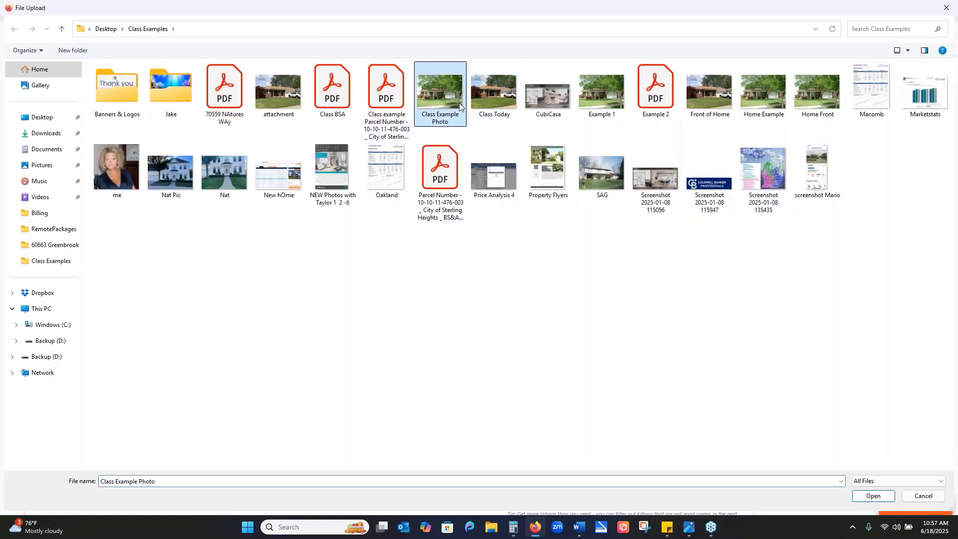
double_click(460, 106)
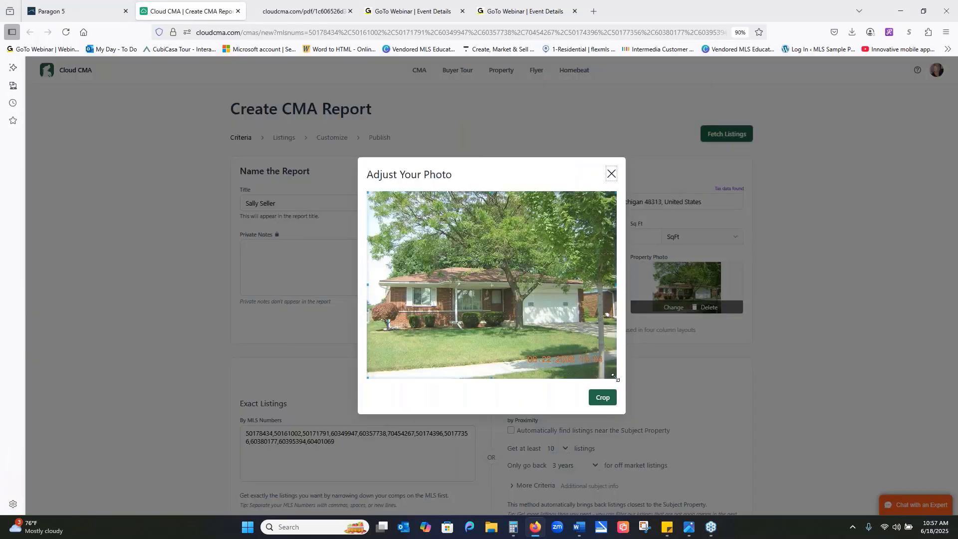
left_click_drag(615, 377, 615, 350)
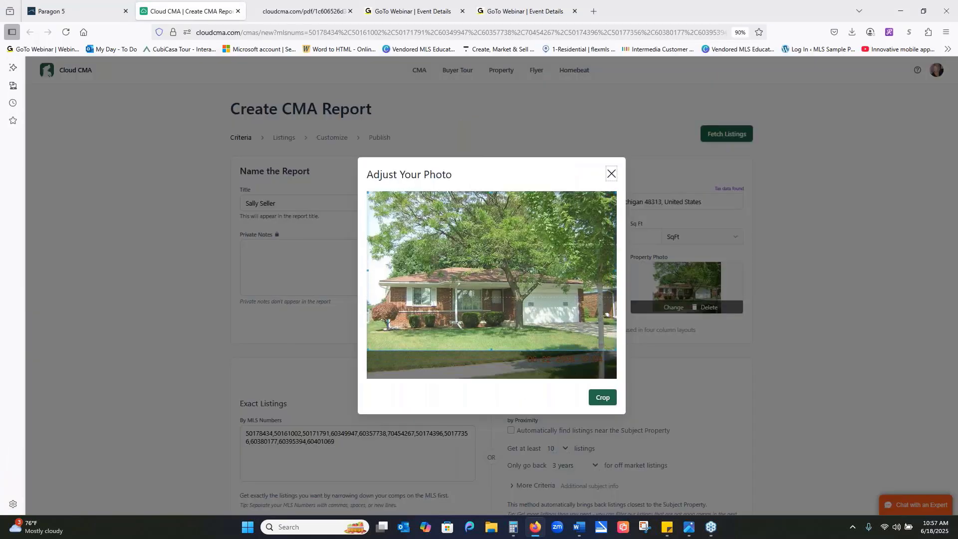
left_click(603, 398)
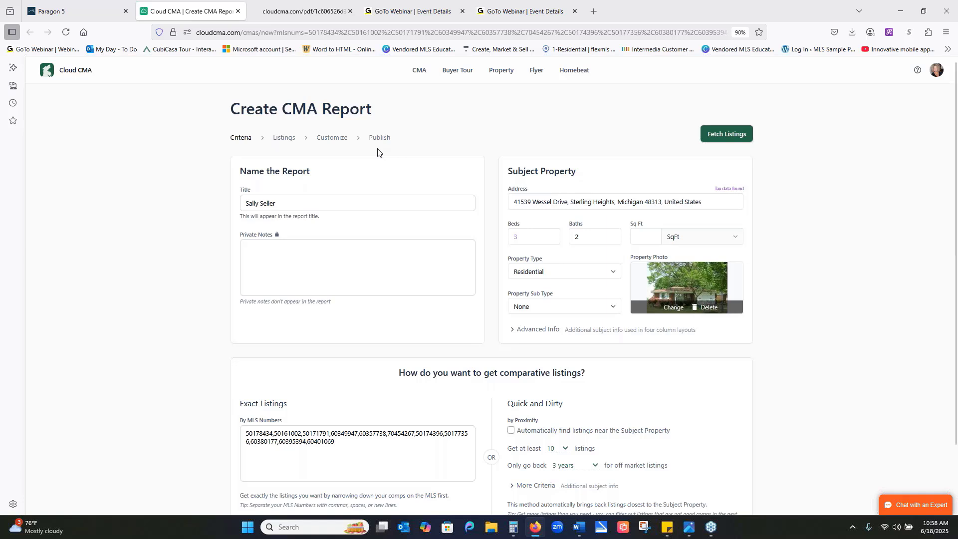
- Fetch the comparable listings for the report, and review their map, price summary and listing order
left_click(724, 135)
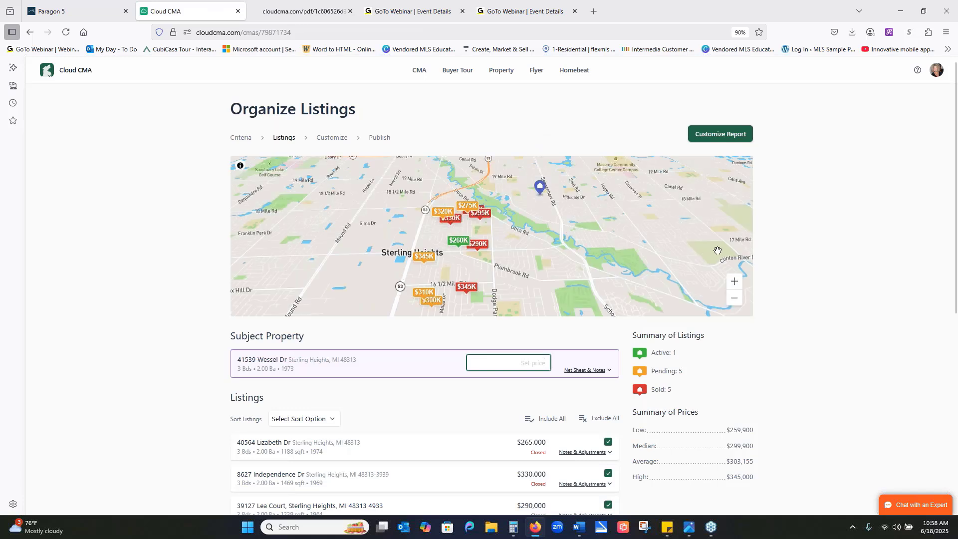
scroll(808, 294, "down", 2)
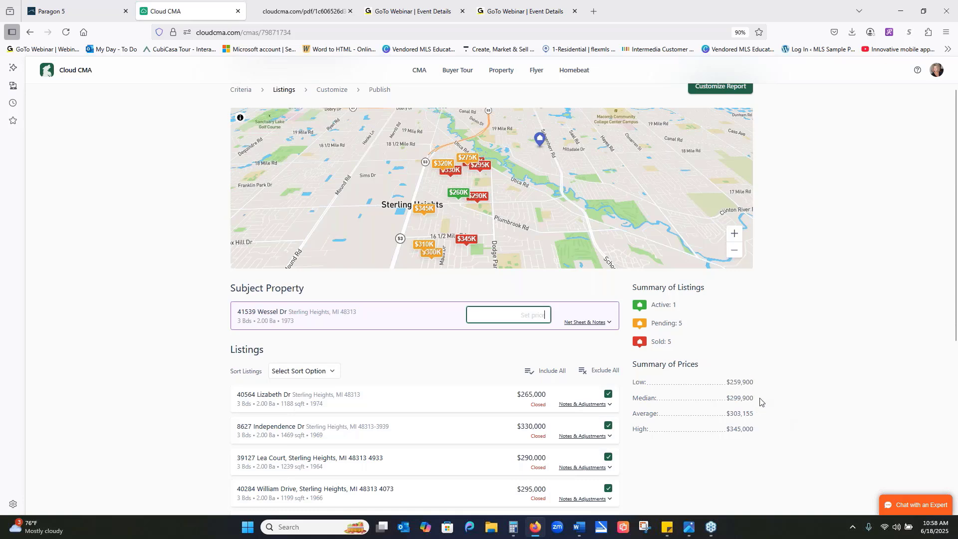
scroll(763, 400, "down", 3)
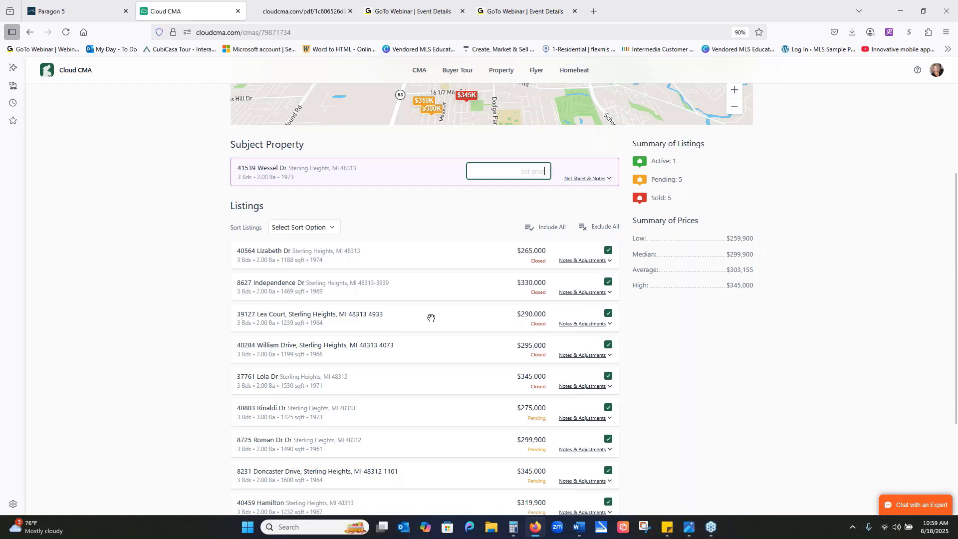
mouse_move(406, 315)
left_mouse_down()
mouse_move(396, 276)
mouse_move(417, 250)
mouse_move(406, 256)
mouse_move(413, 360)
mouse_move(408, 313)
left_mouse_up()
- Look over the sort options for the listings, and exclude and re-include the closed $345,000 comparable
left_click(330, 228)
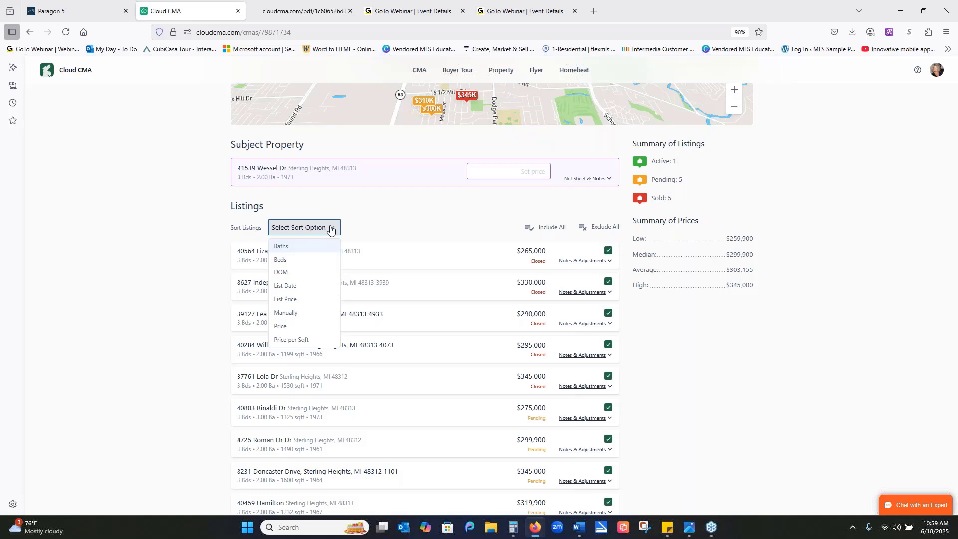
left_click(411, 223)
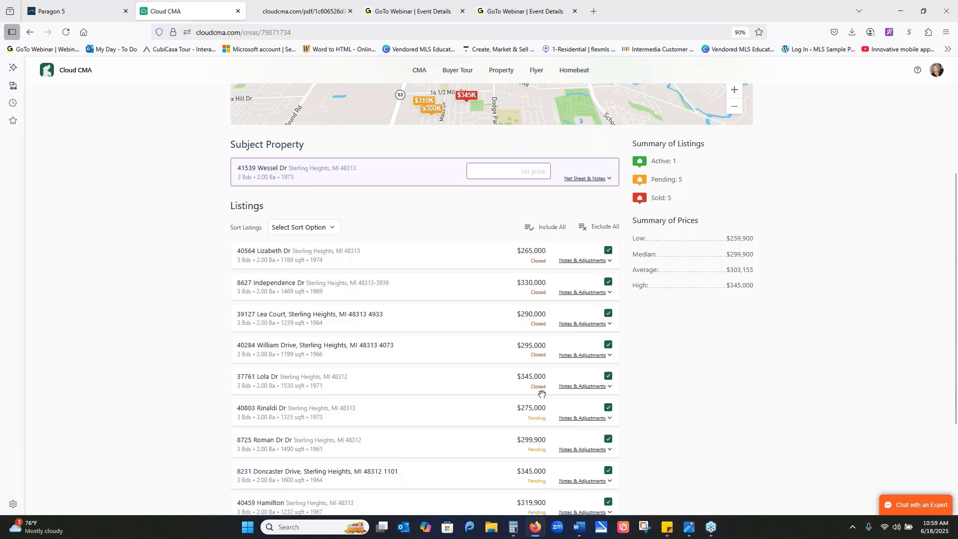
left_click(608, 377)
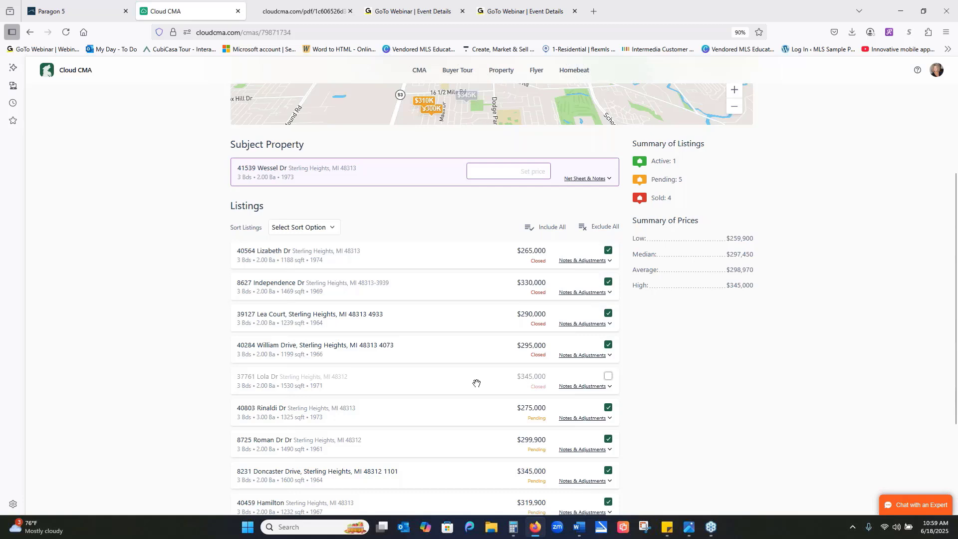
left_click(608, 378)
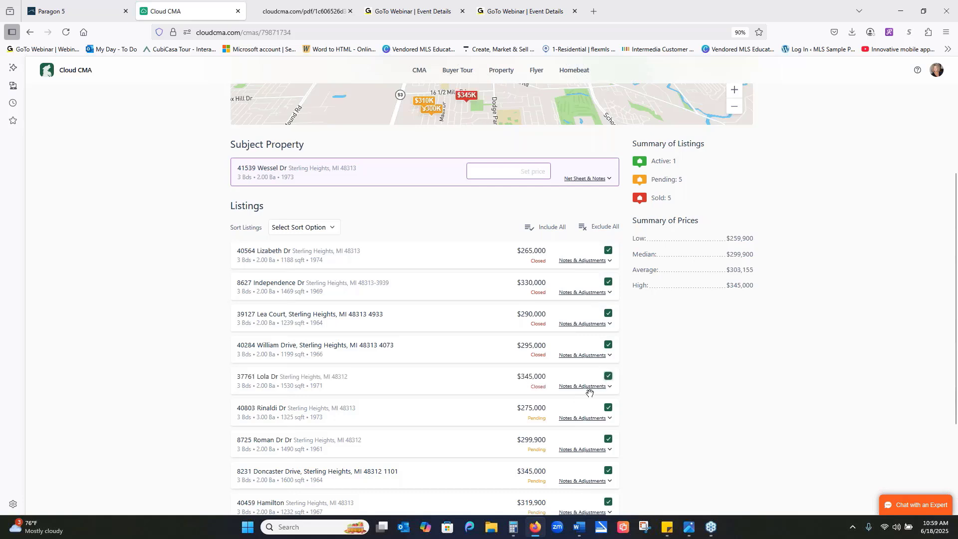
- Expand the notes and adjustments of the closed $345,000 comparable, and examine its remarks, notes field, features and adjustment table
left_click(589, 389)
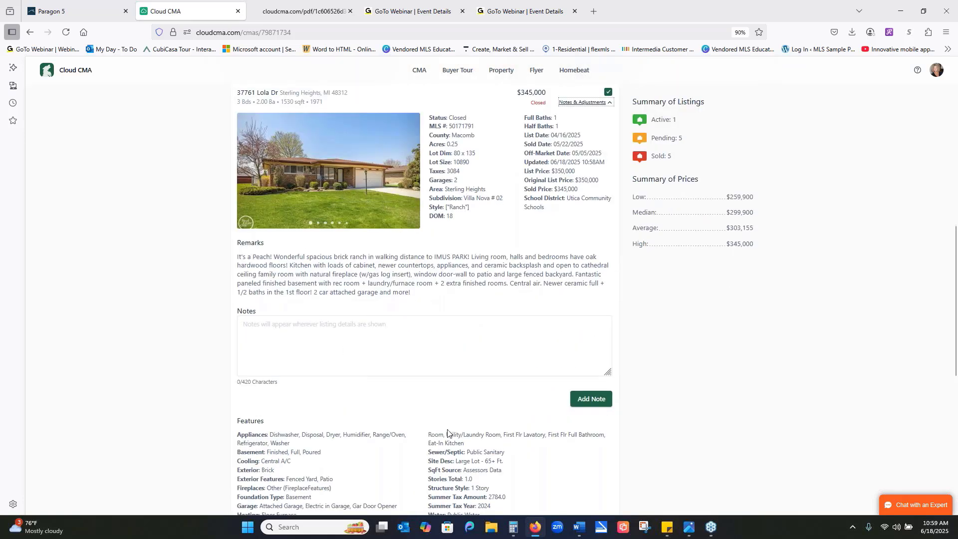
left_click(319, 327)
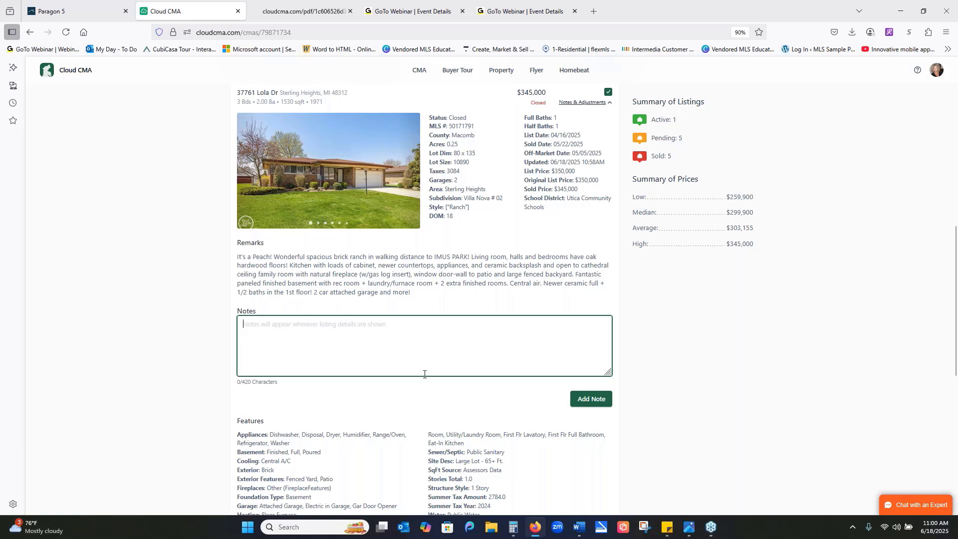
scroll(662, 300, "down", 3)
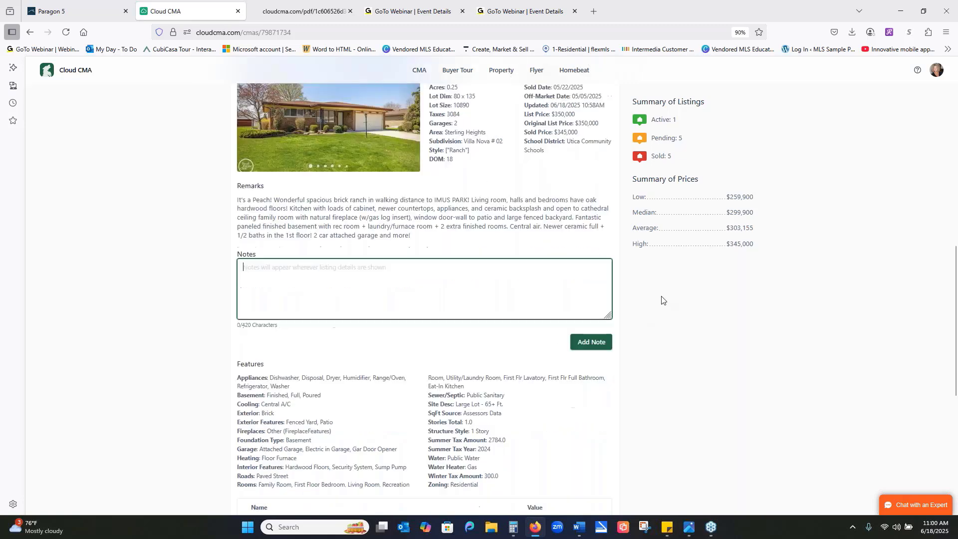
scroll(664, 301, "down", 1)
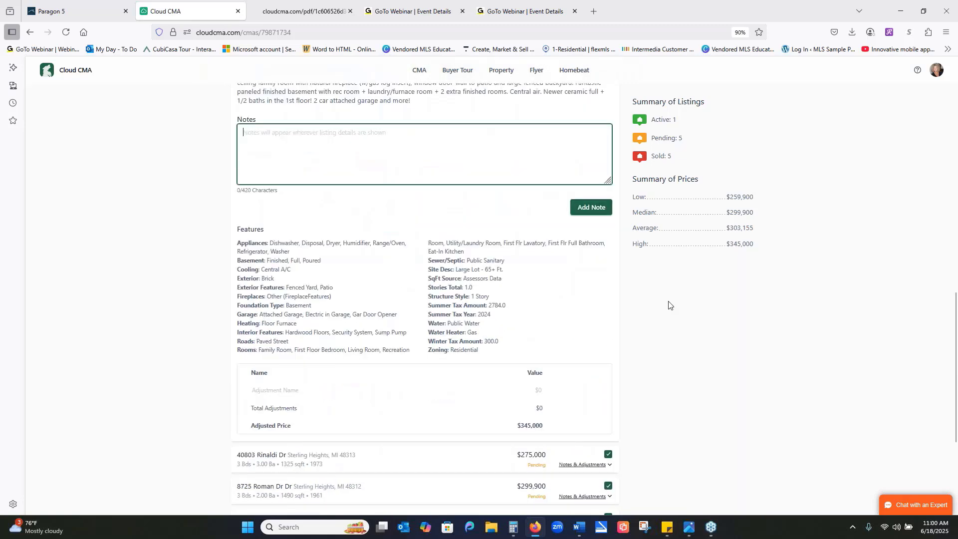
left_click(953, 98)
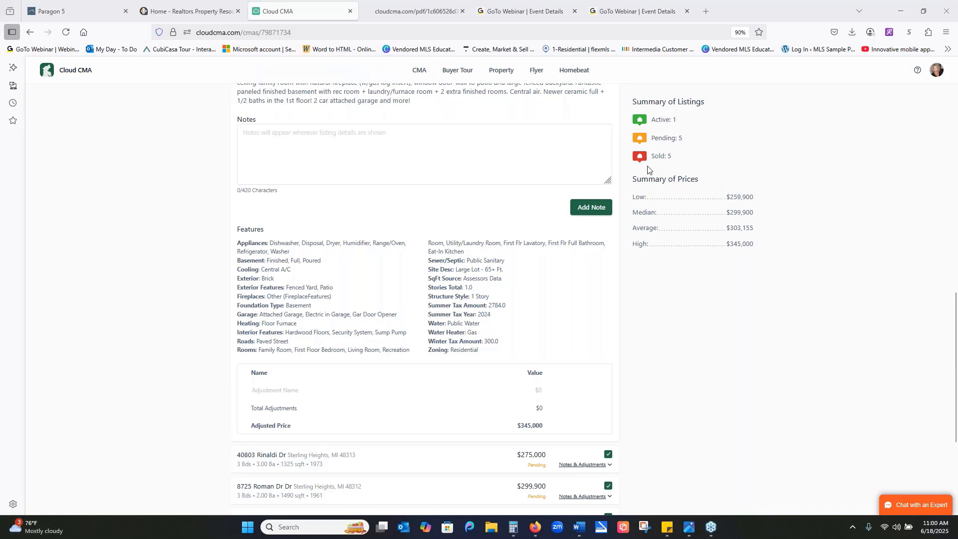
scroll(728, 359, "down", 3)
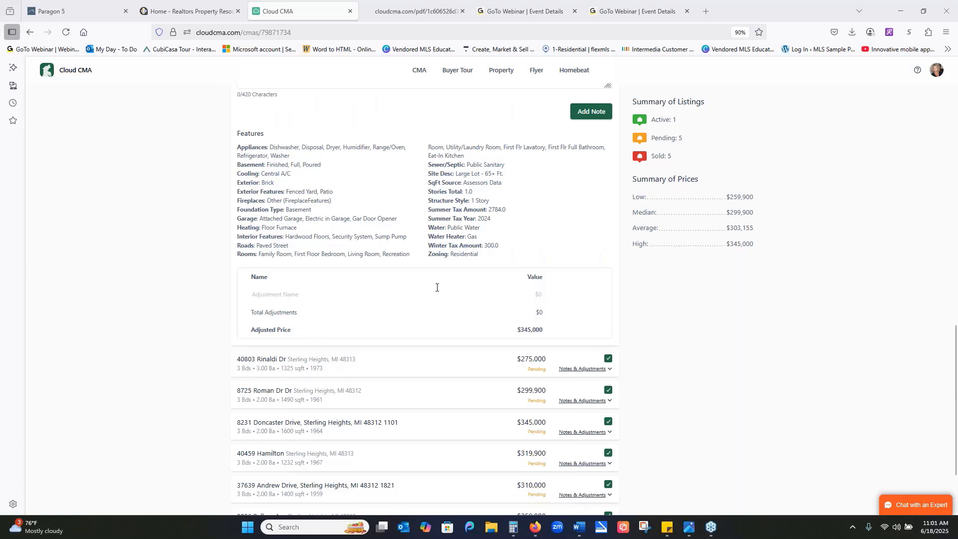
scroll(437, 287, "up", 6)
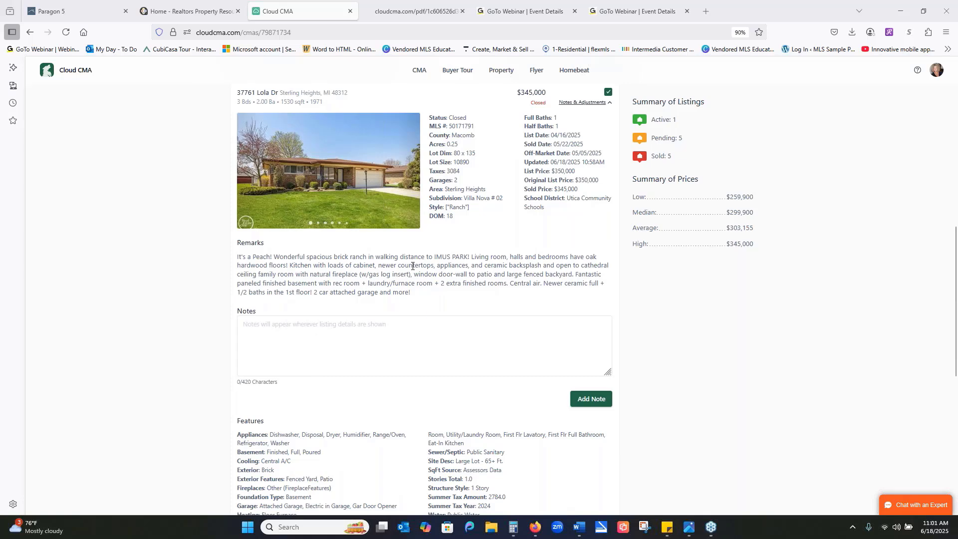
scroll(415, 265, "down", 1)
scroll(416, 265, "down", 3)
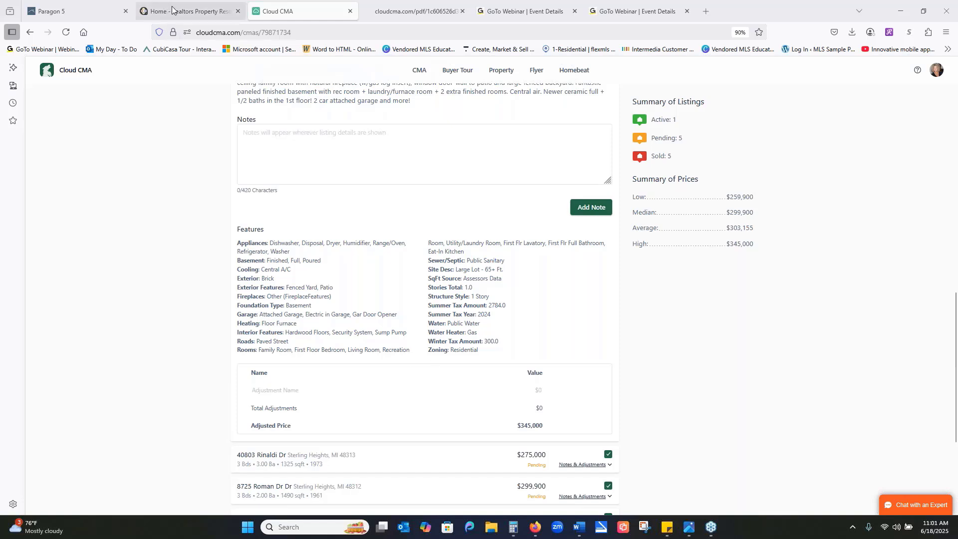
- Switch to Paragon and open the RPR homepage from its agent tools
left_click(118, 18)
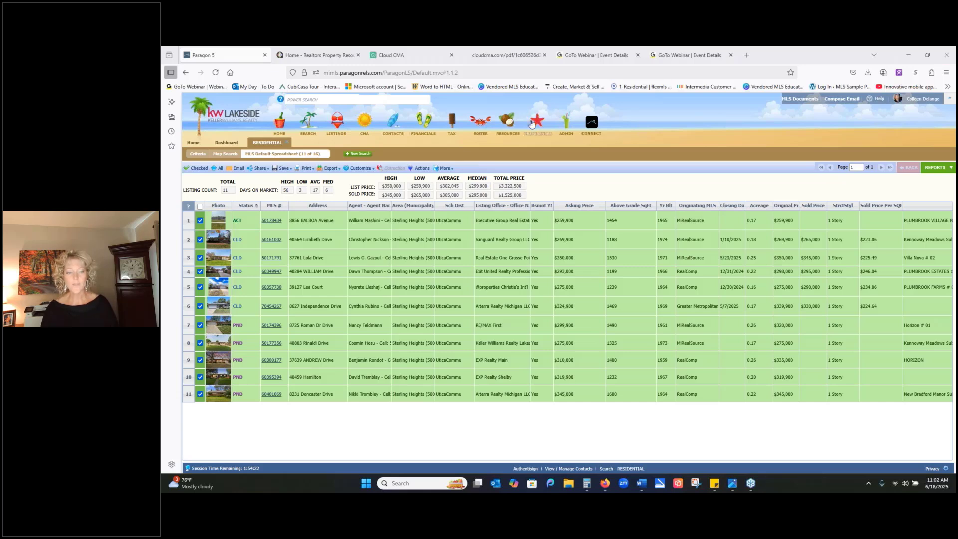
left_click(514, 126)
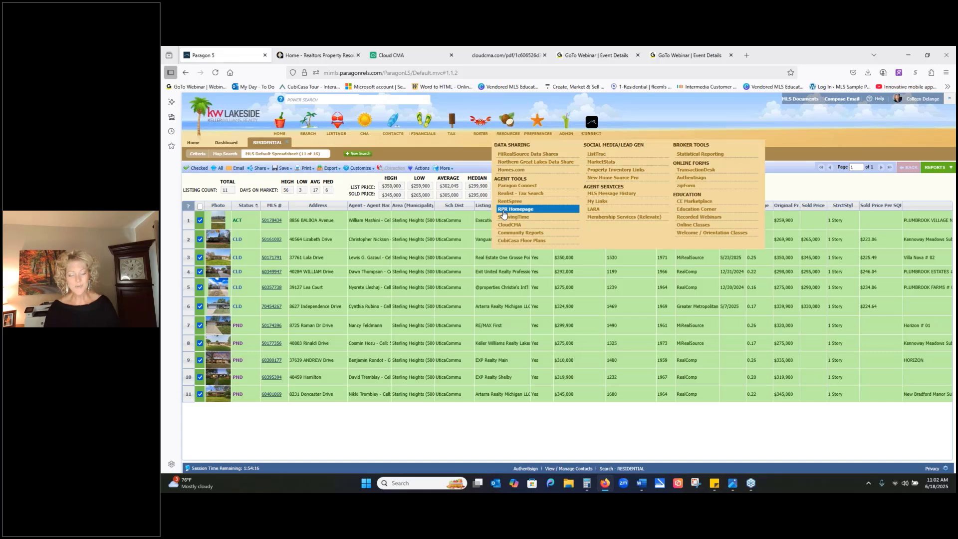
left_click(507, 210)
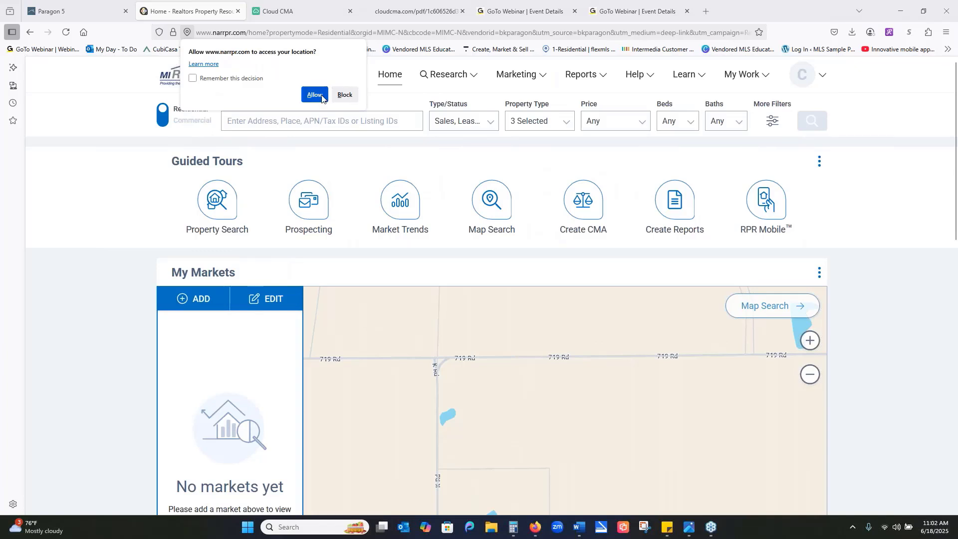
- Find the subject property in RPR by its address, and examine its estimated value, basic facts and pricing tools
left_click(322, 124)
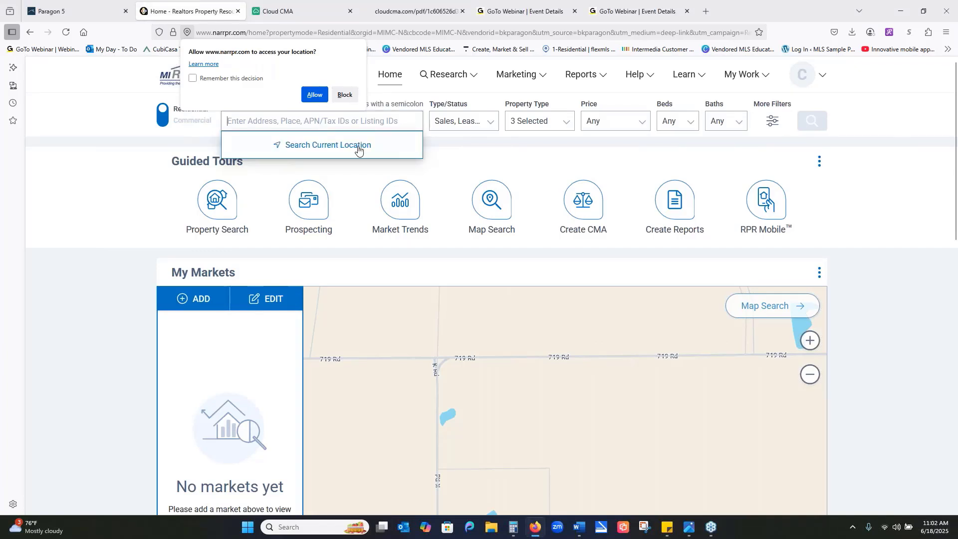
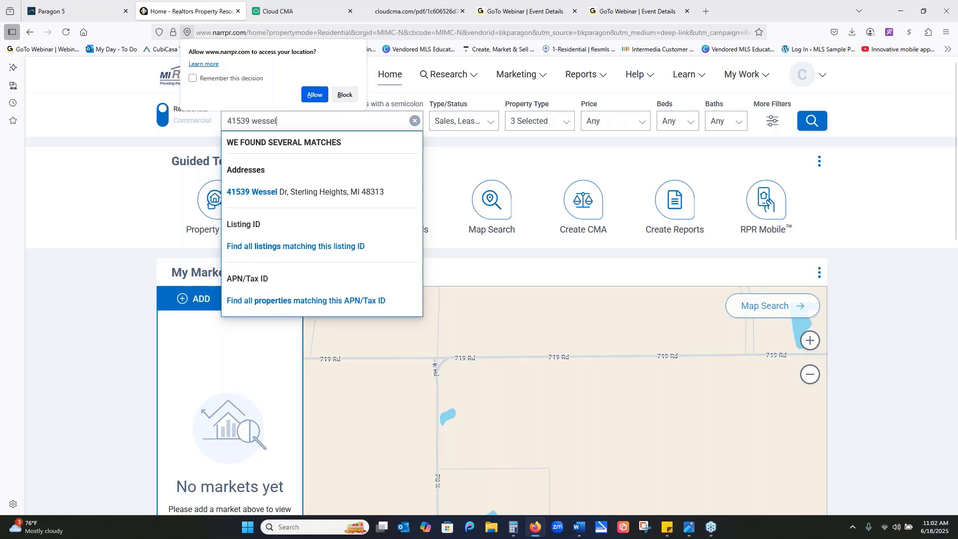
left_click(324, 195)
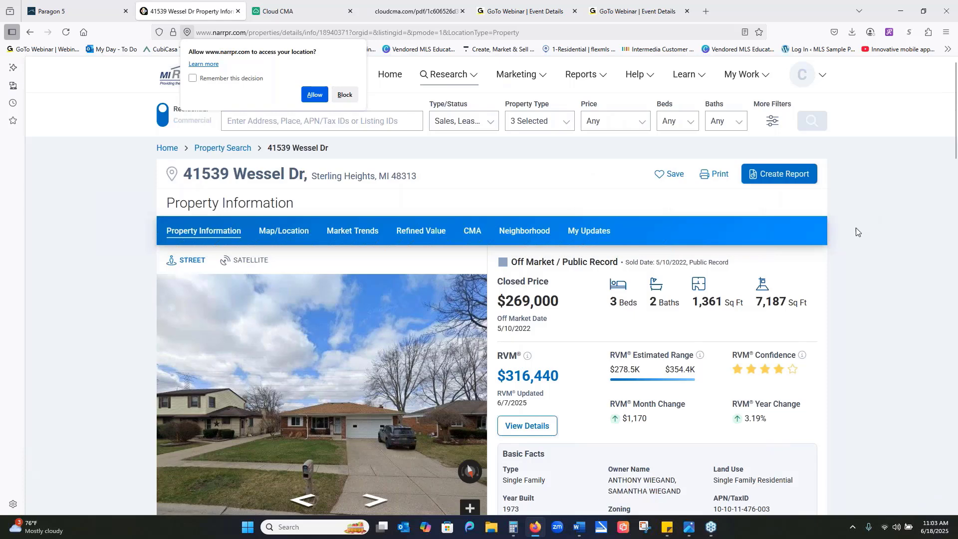
scroll(928, 214, "down", 2)
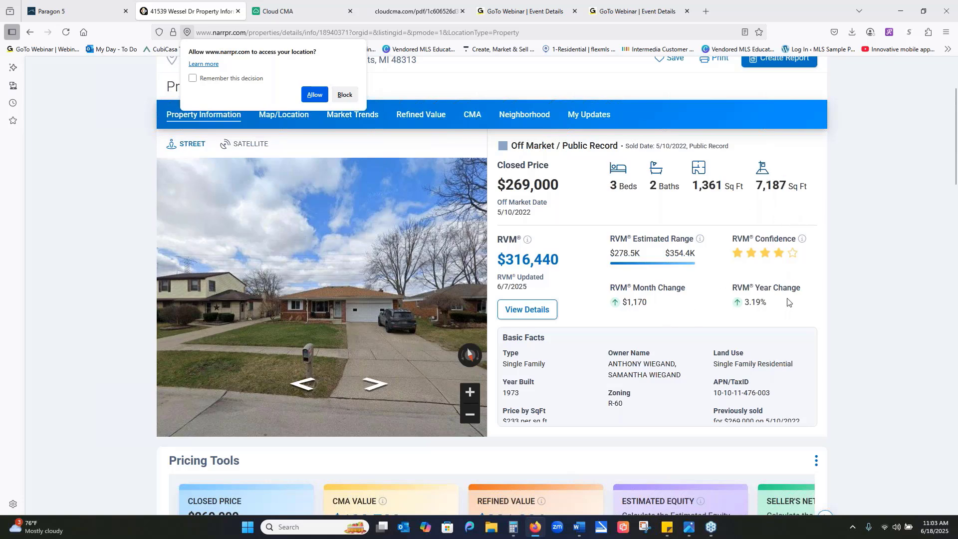
scroll(787, 305, "down", 1)
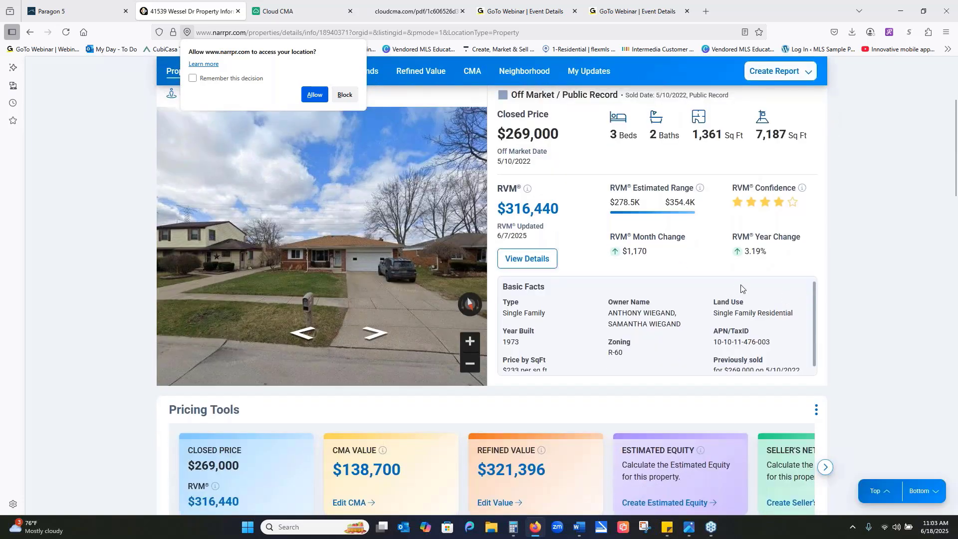
- Allow the site to access the location, and open the subject property's refined value page without the coming-soon notice
left_click(314, 95)
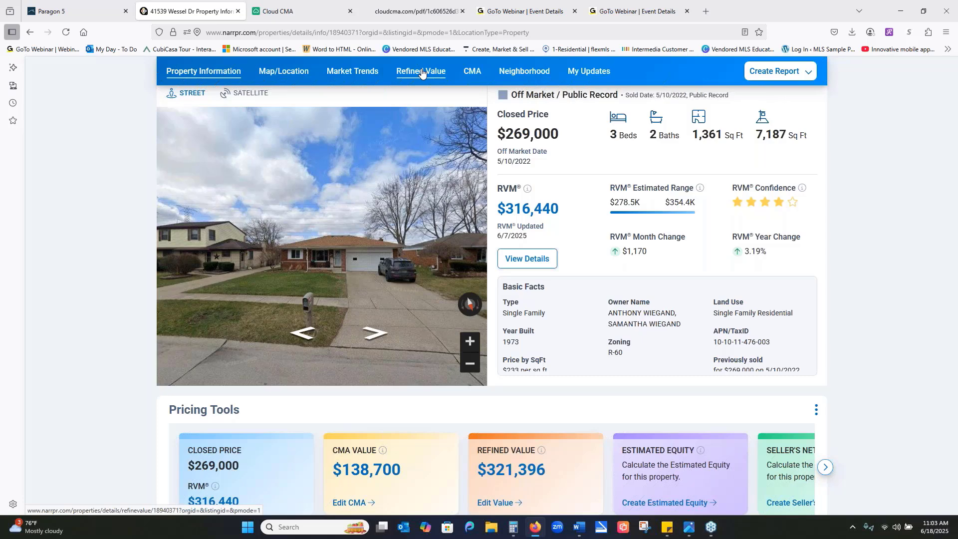
left_click(421, 73)
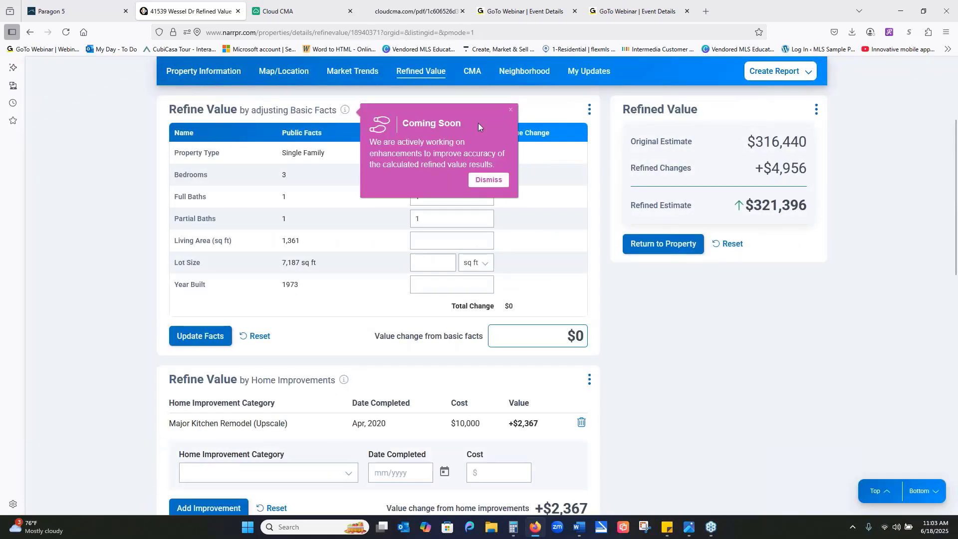
left_click(511, 112)
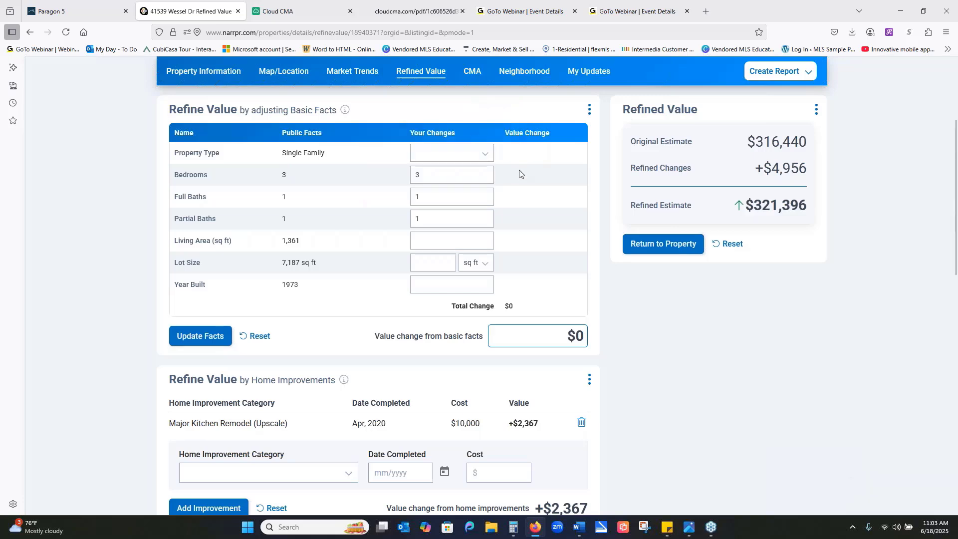
- Delete the existing home improvement and fill in a Major Kitchen Remodel (Upscale) with completion date 01/2025
scroll(724, 423, "down", 4)
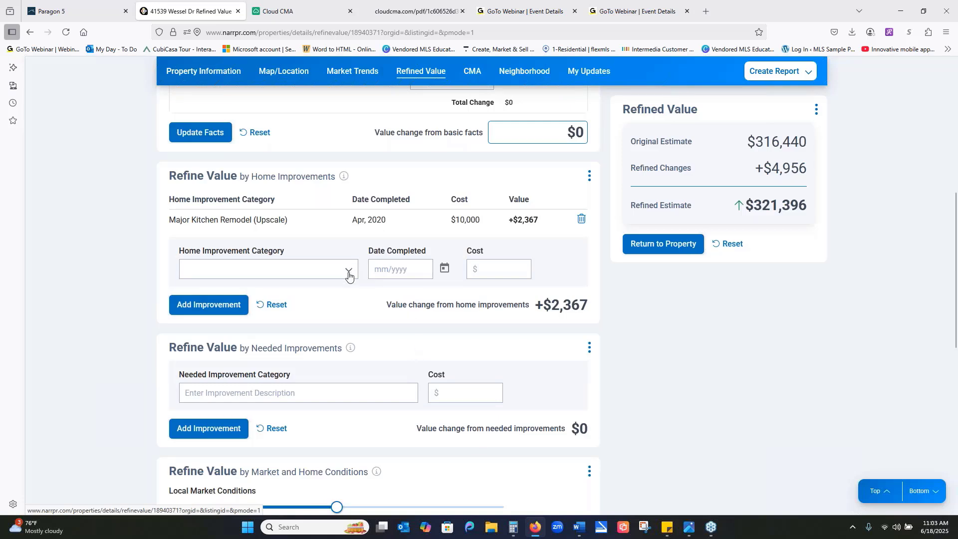
left_click(581, 222)
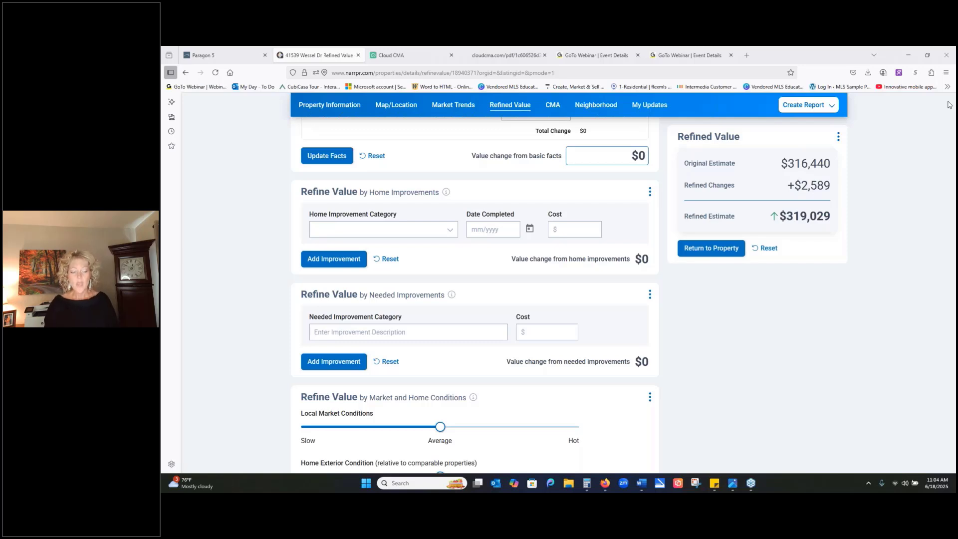
left_click(449, 234)
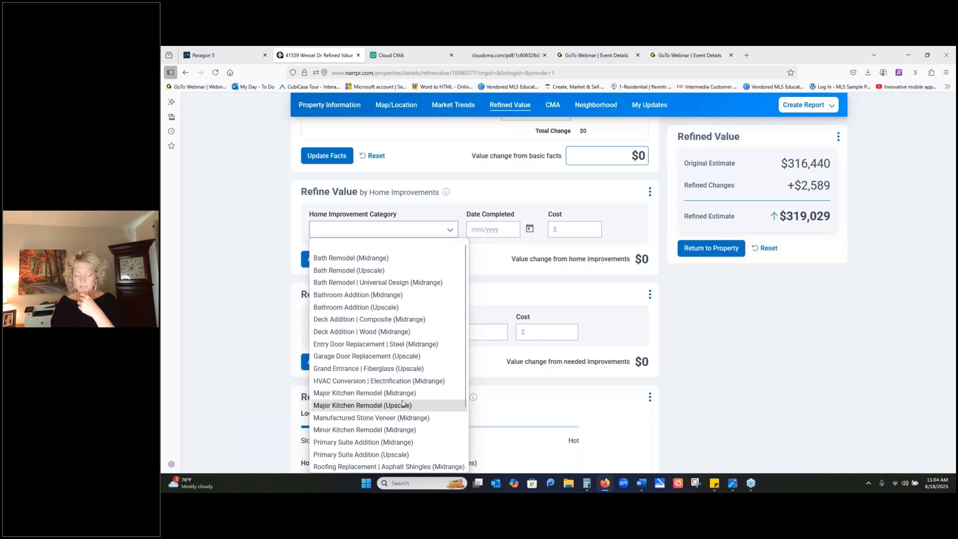
left_click(362, 406)
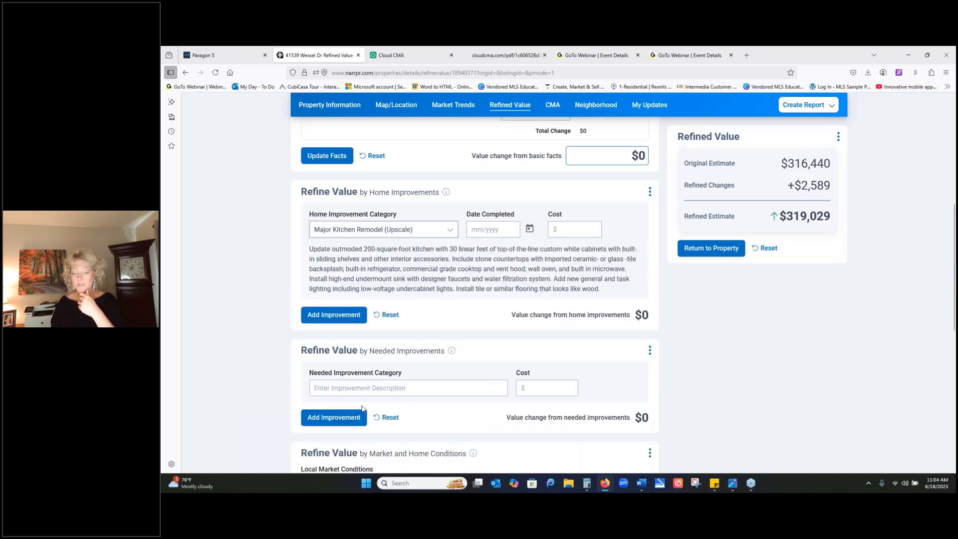
left_click(486, 232)
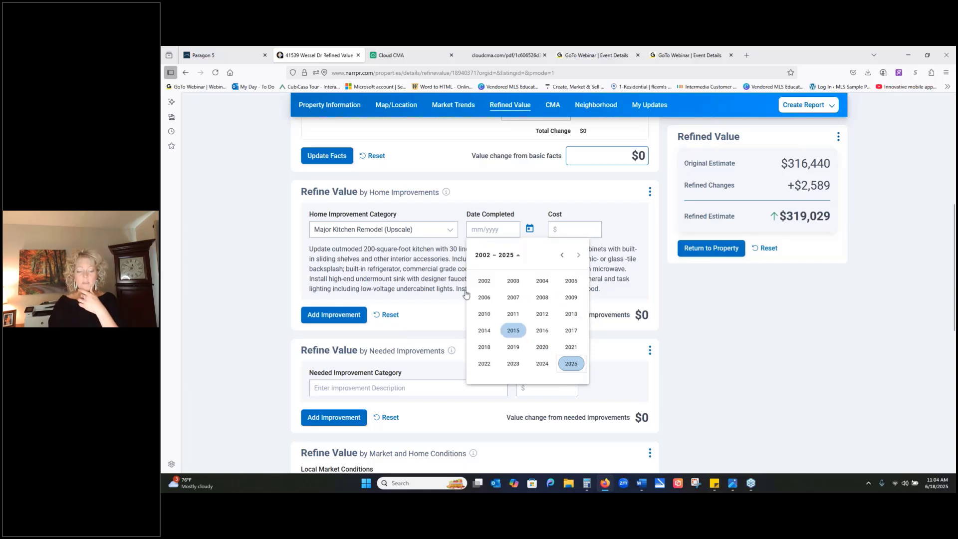
left_click(423, 288)
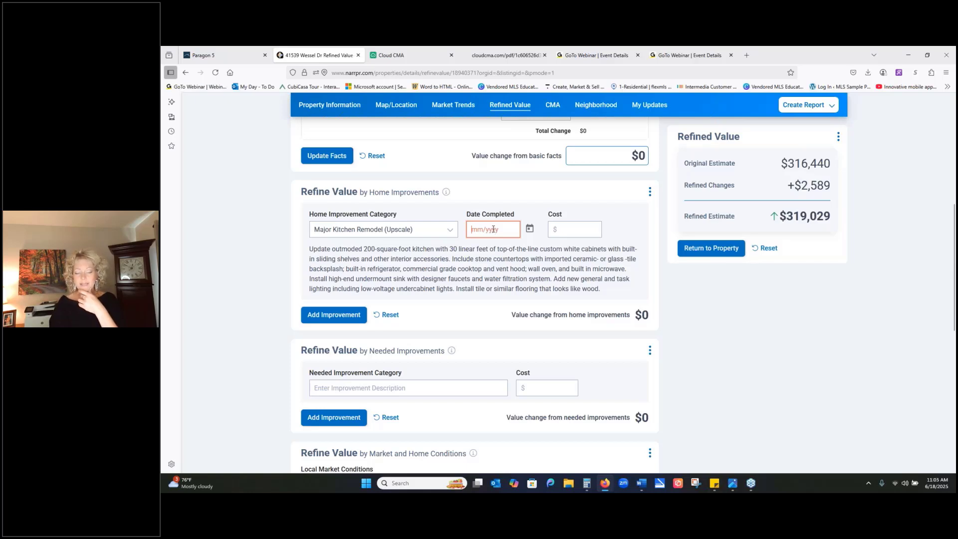
left_click(530, 228)
left_click(563, 368)
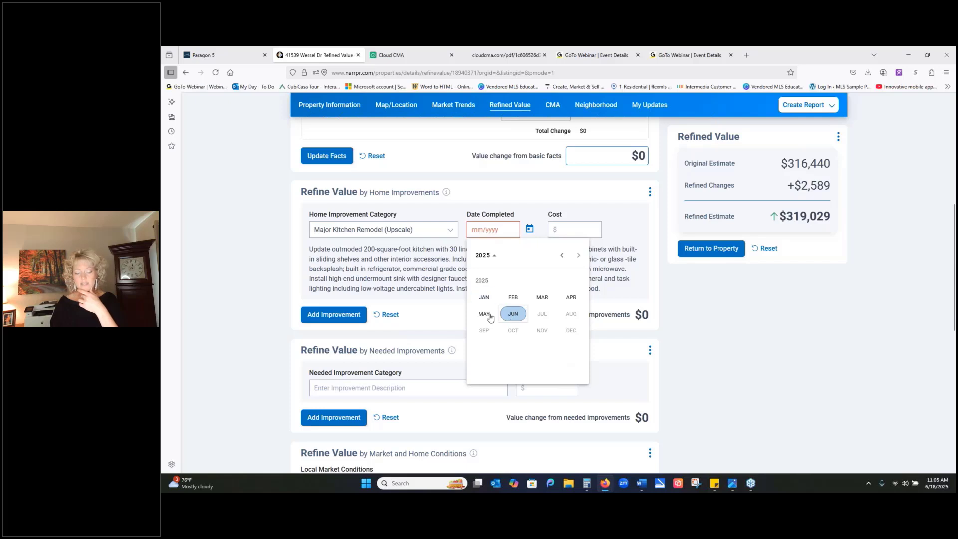
left_click(484, 297)
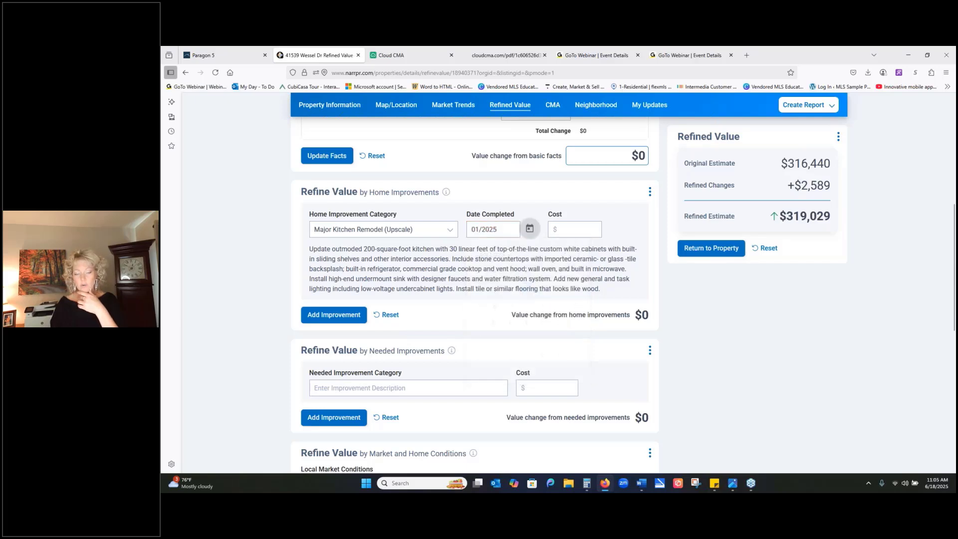
- Set the kitchen remodel's cost to $20,000 and add it to the home improvements
left_click(571, 230)
type("20,")
type("000")
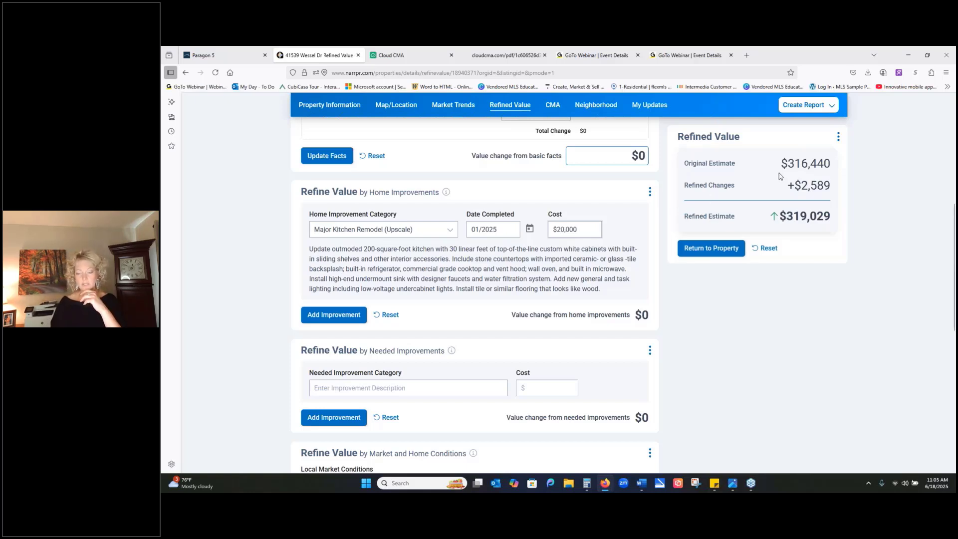
left_click(842, 153)
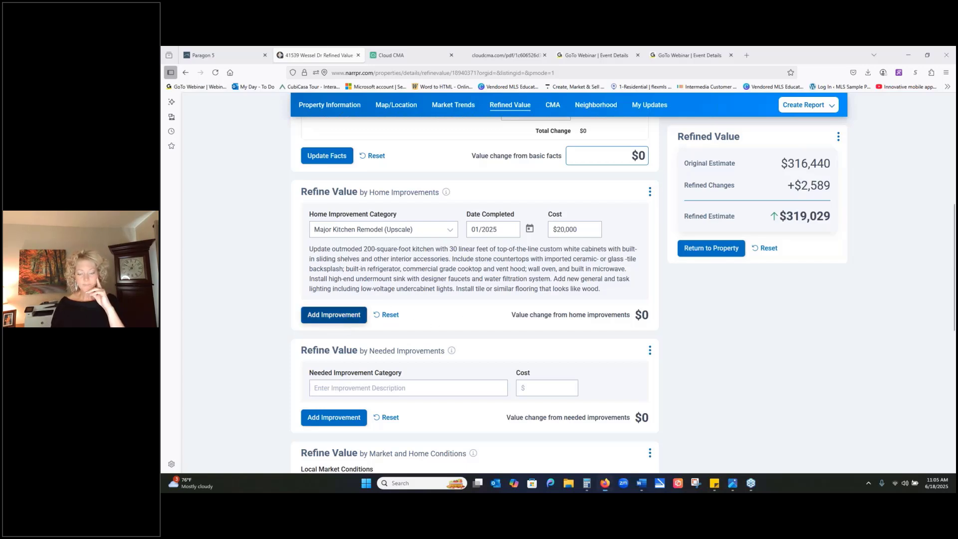
left_click(333, 314)
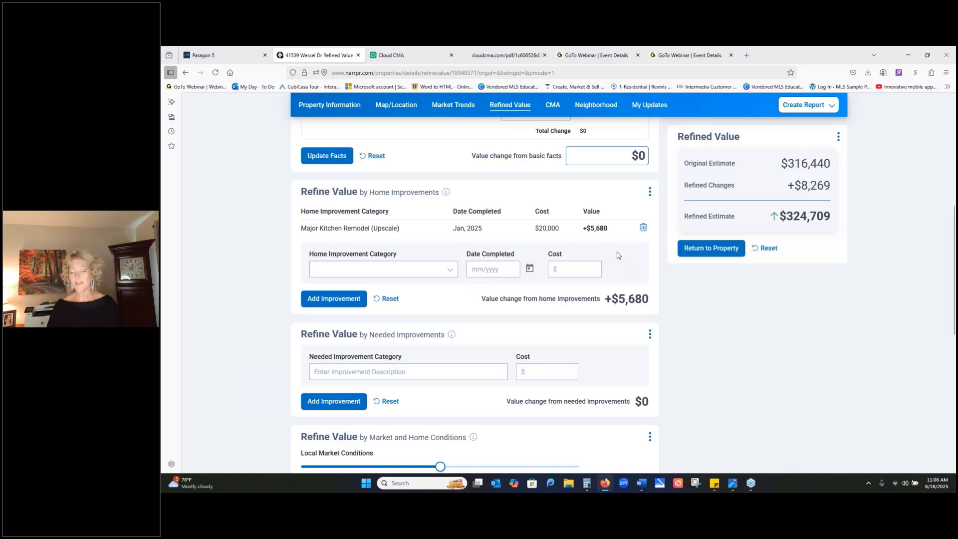
- Switch to Cloud CMA and name a new adjustment "Garage" for the closed $345,000 comparable
left_click(417, 55)
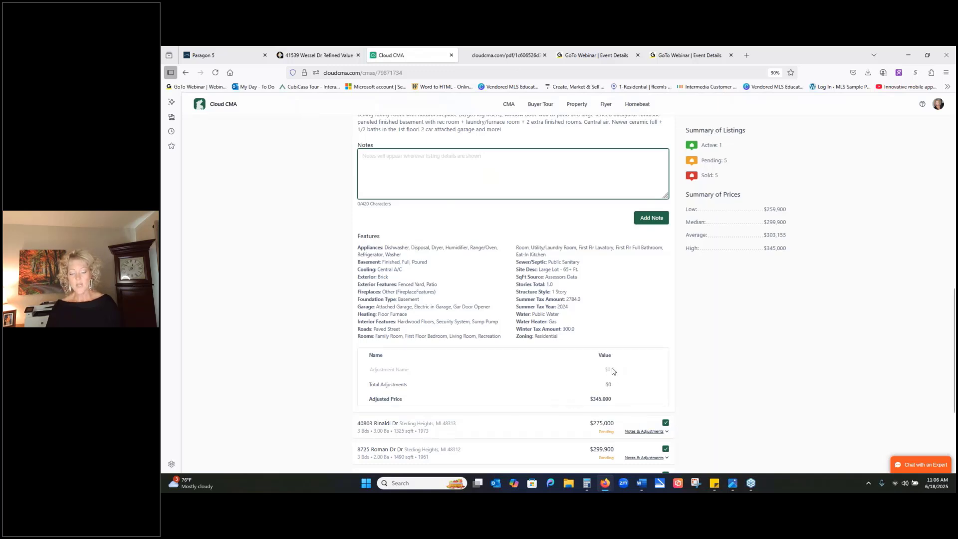
left_click(473, 371)
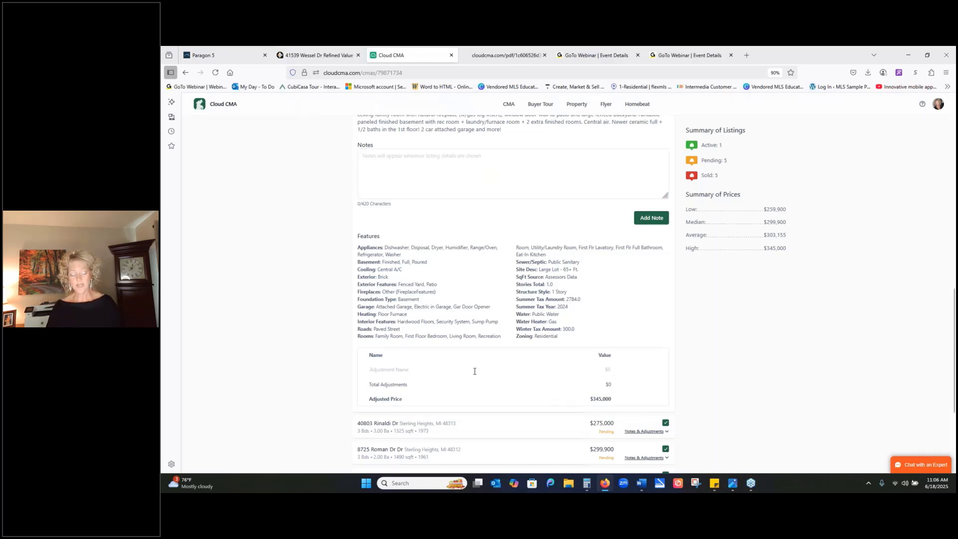
type("Gara")
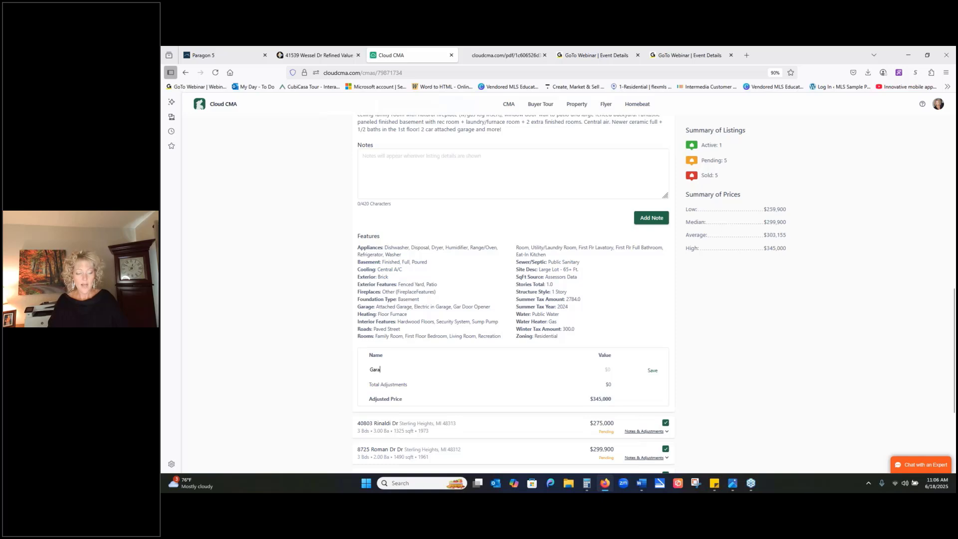
type("ge")
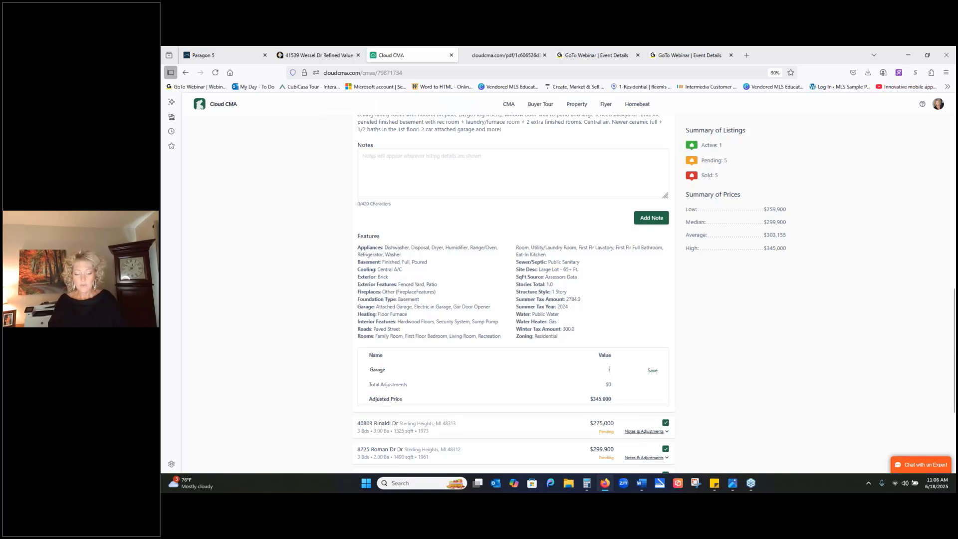
- Try a value of -$2,500 for the Garage adjustment, clear it, and return to the start of the listings
left_click(609, 369)
type("-2500")
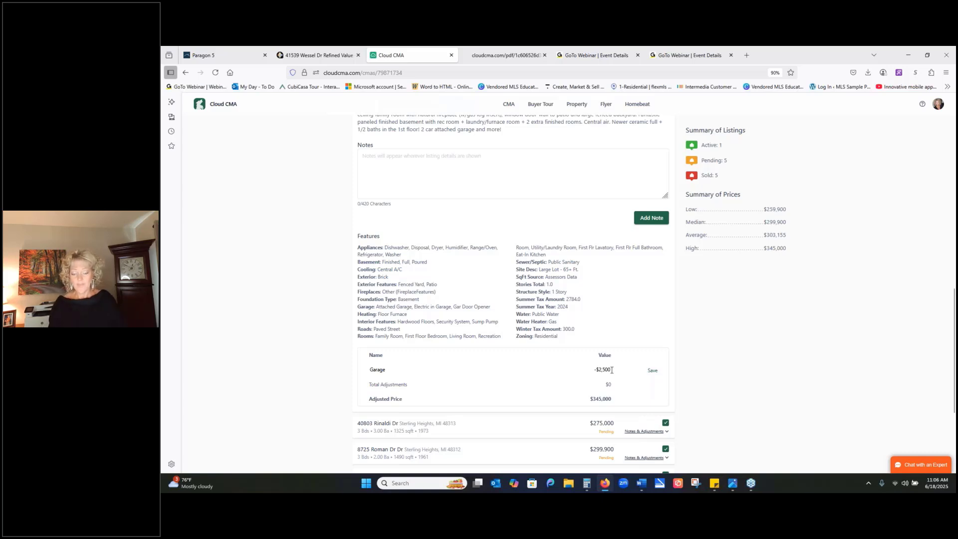
left_click_drag(608, 369, 575, 365)
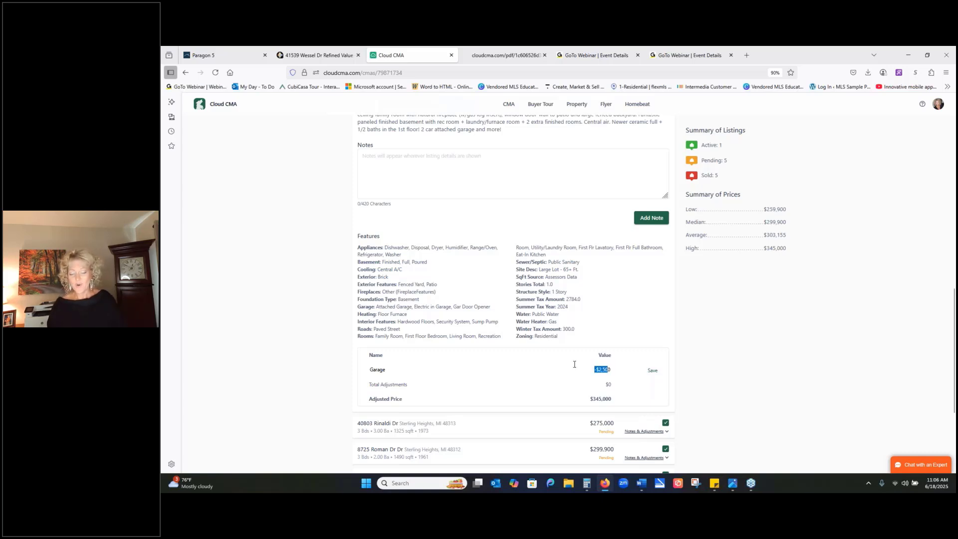
key("BackSpace")
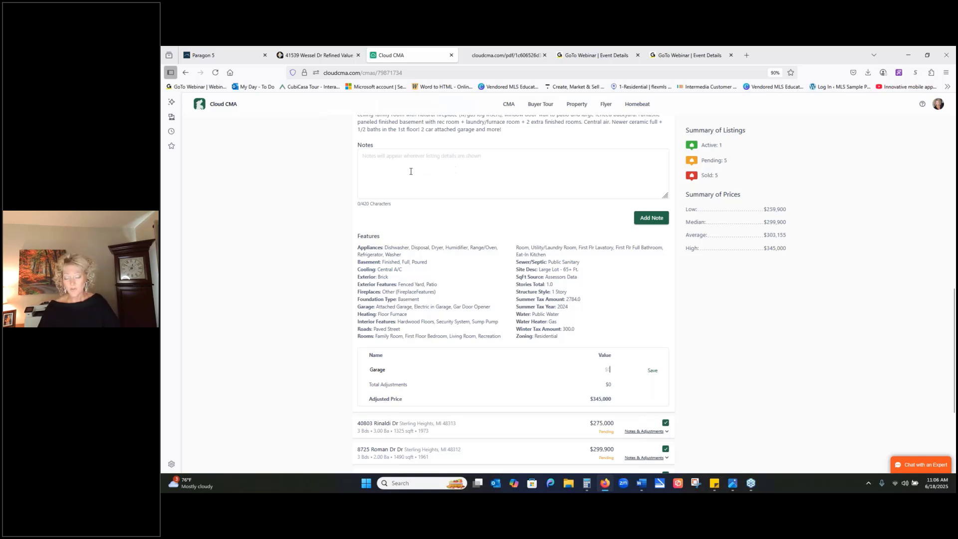
scroll(461, 163, "up", 6)
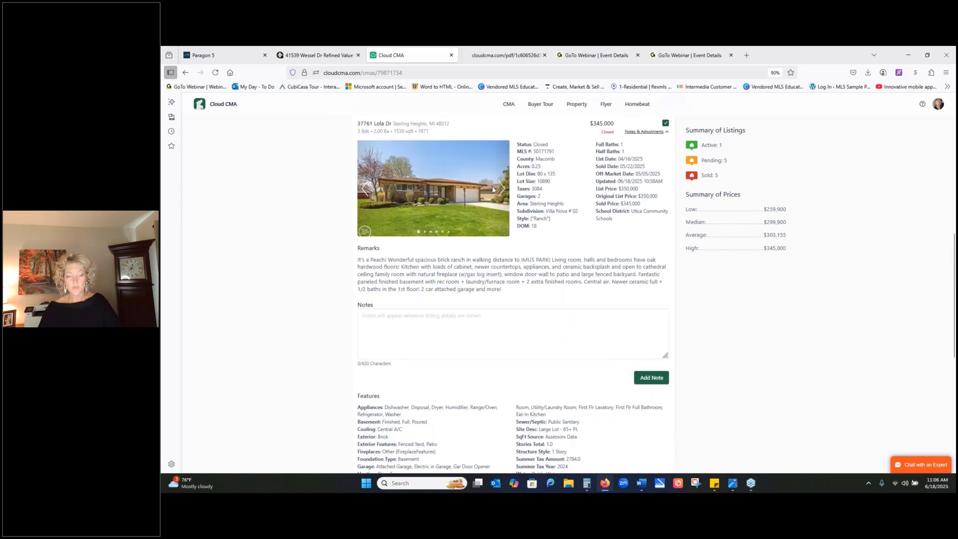
scroll(495, 203, "up", 1)
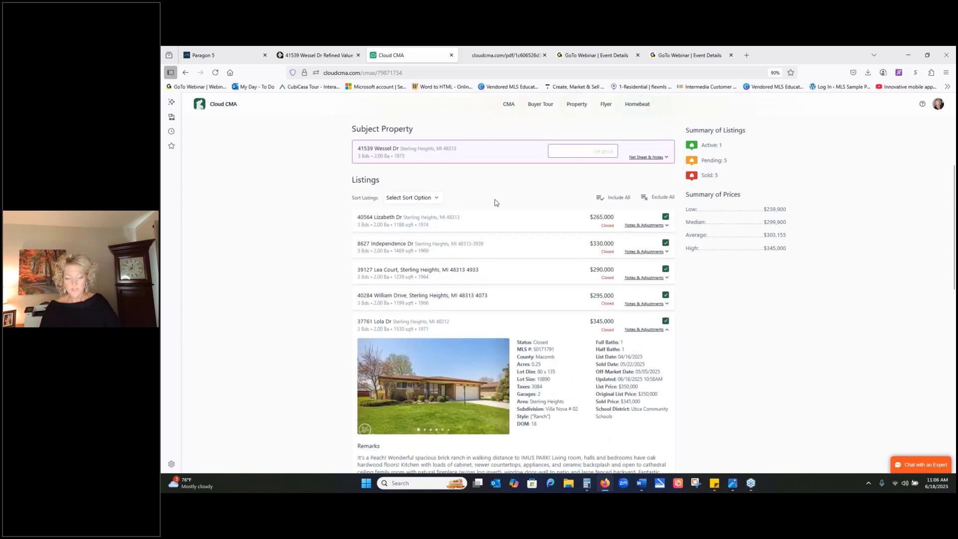
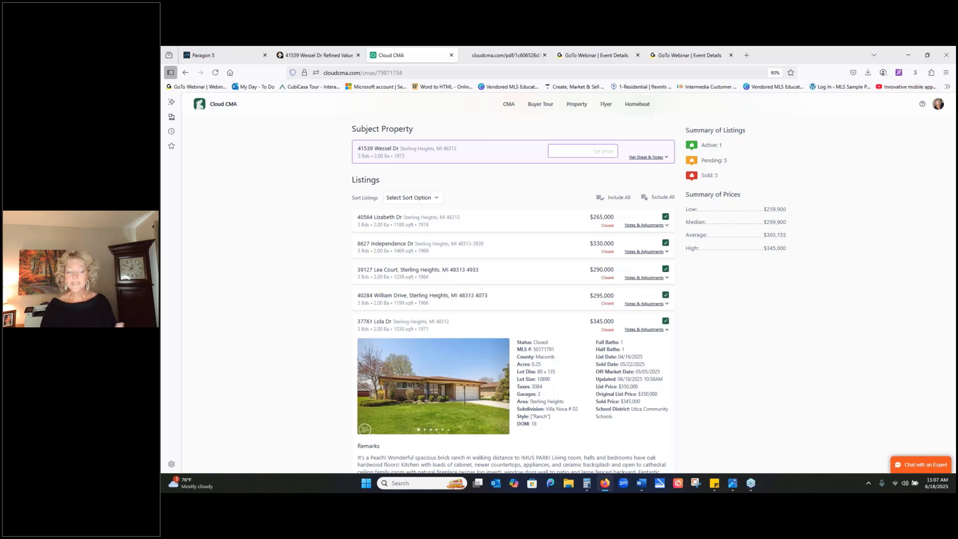
- Set the subject property's price to the range $290,000 - $310,000
left_click(593, 150)
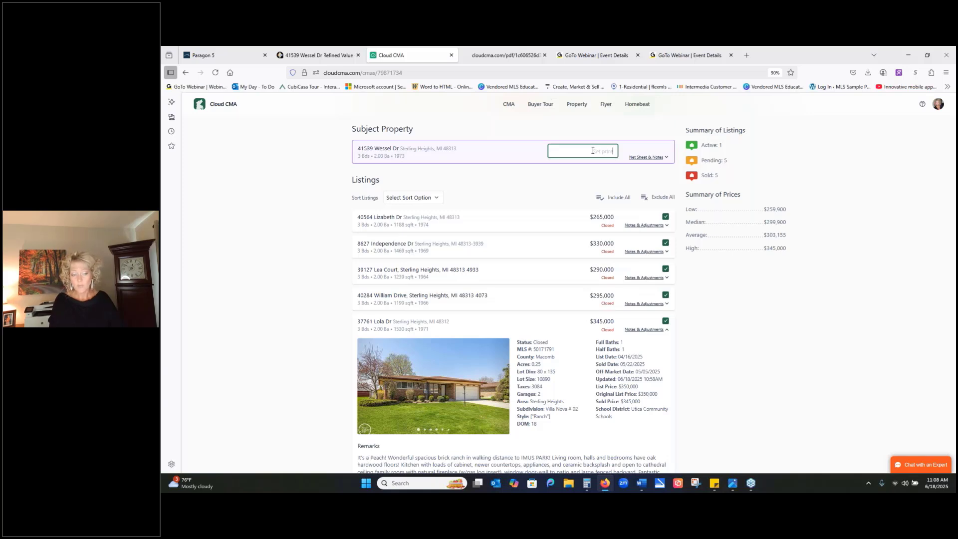
type("$")
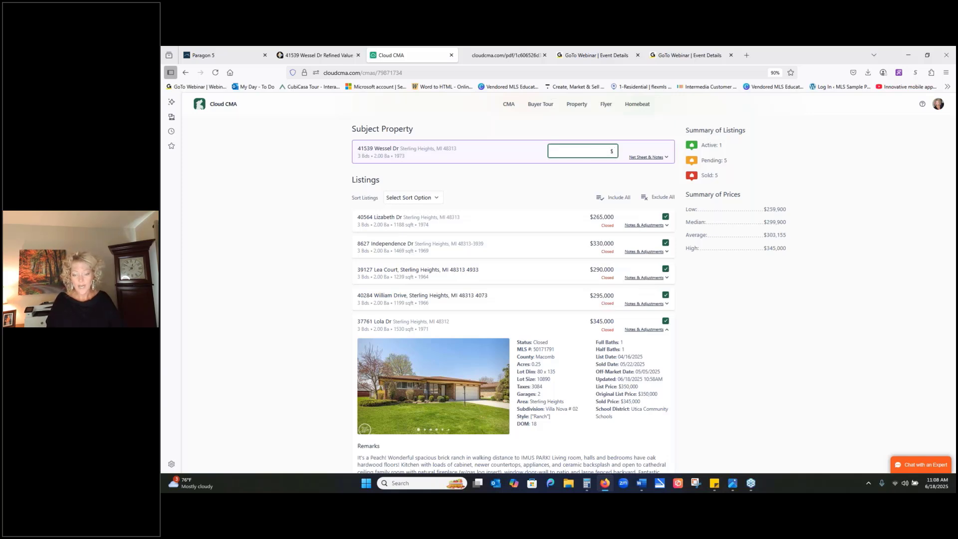
type("2")
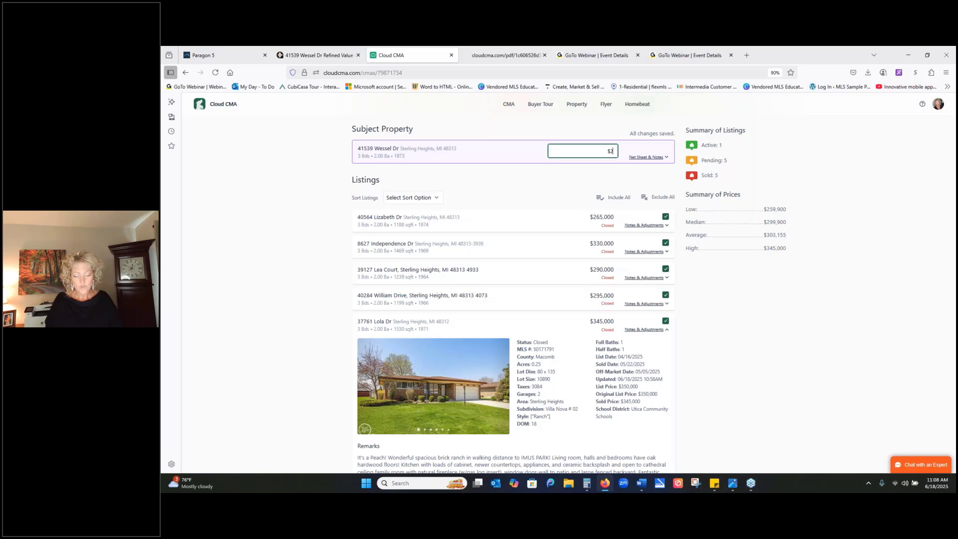
type("90")
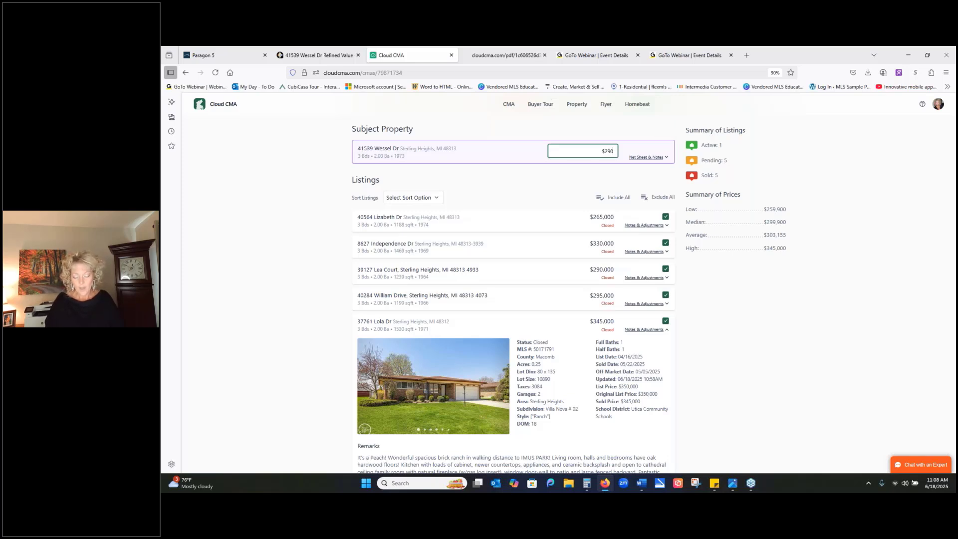
type(",000")
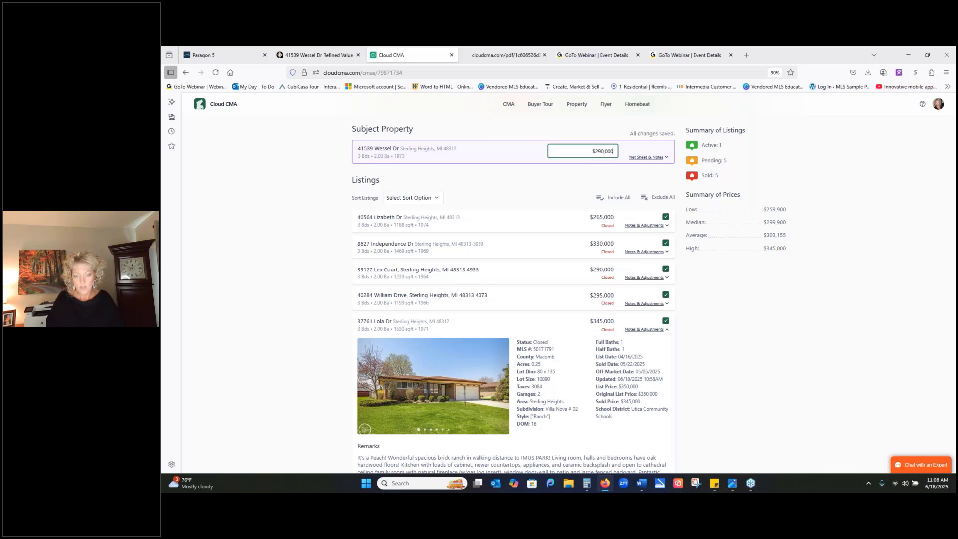
type(" -")
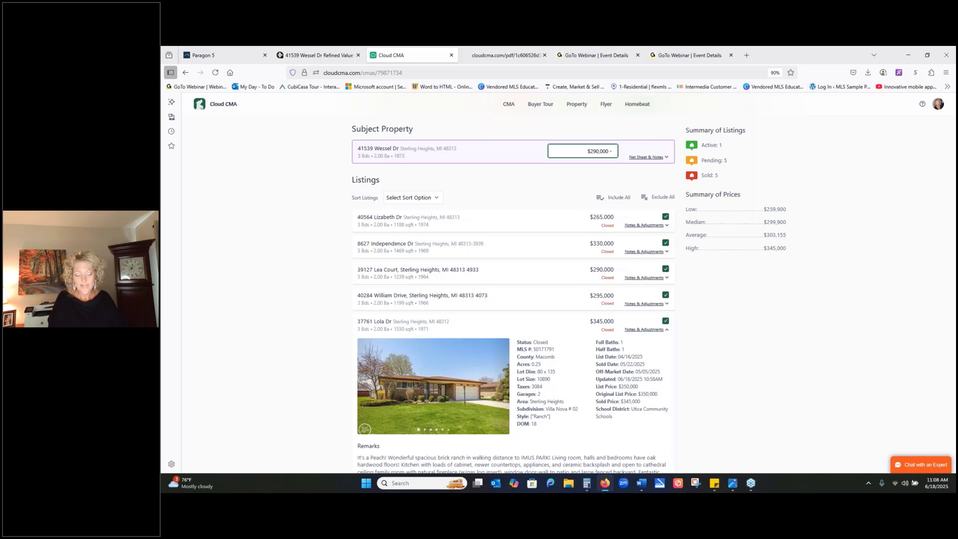
type(" $")
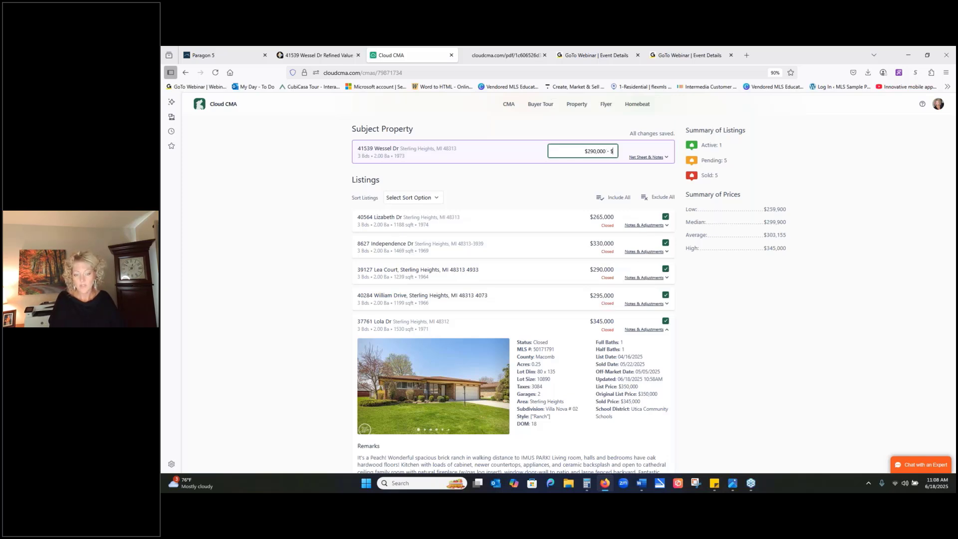
type("310")
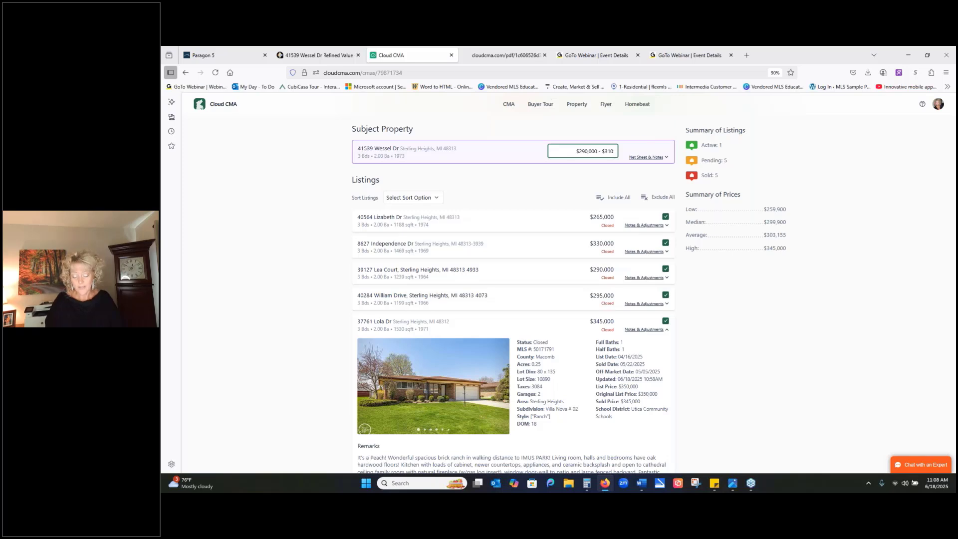
type(",000")
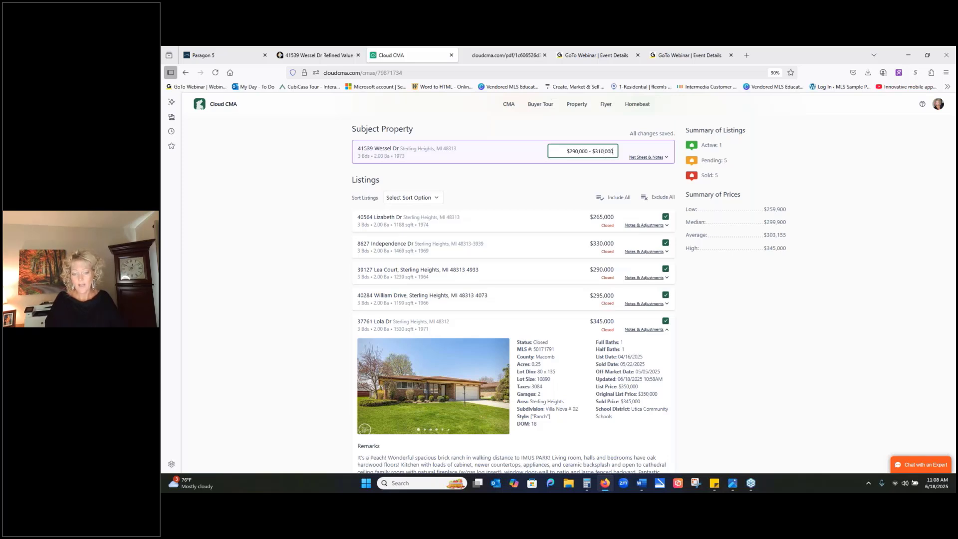
left_click(527, 179)
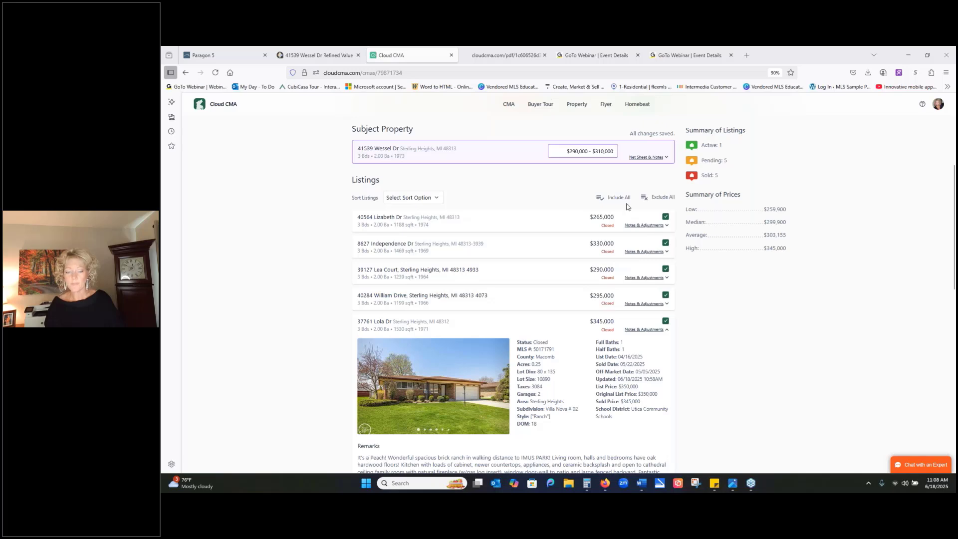
- Proceed from organizing the listings to customizing the CMA report
scroll(627, 199, "down", 1)
scroll(627, 199, "up", 1)
scroll(729, 208, "up", 4)
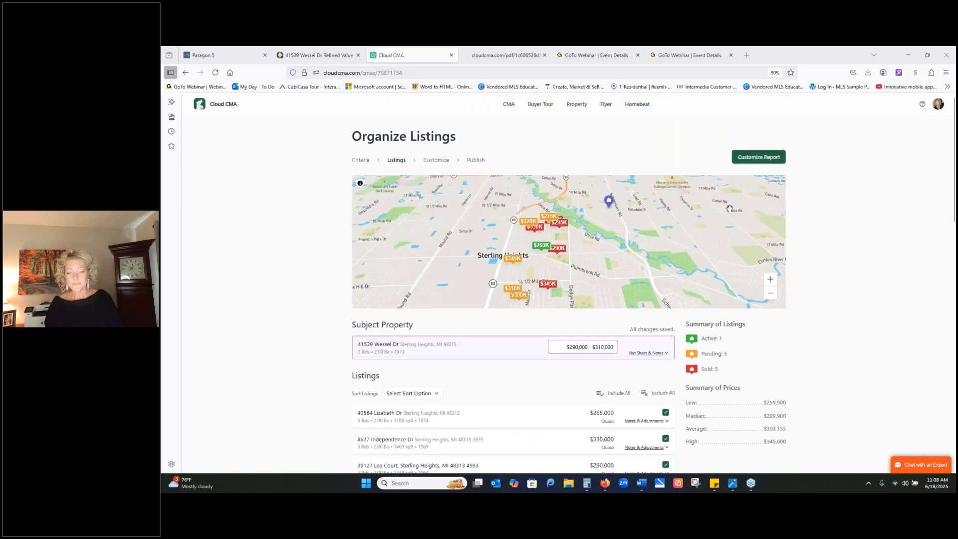
left_click(760, 158)
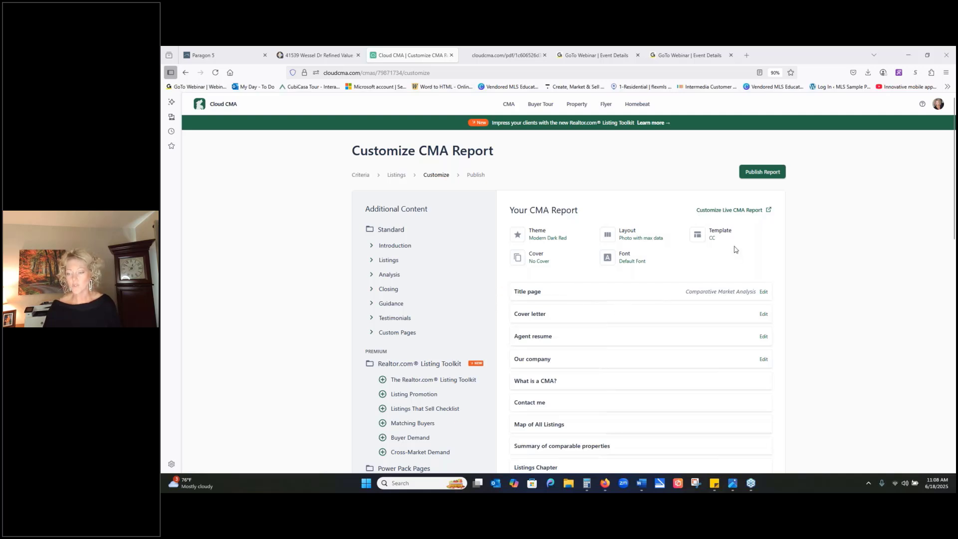
- Review the available report themes and the layout options, closing each without choosing a different one
left_click(542, 242)
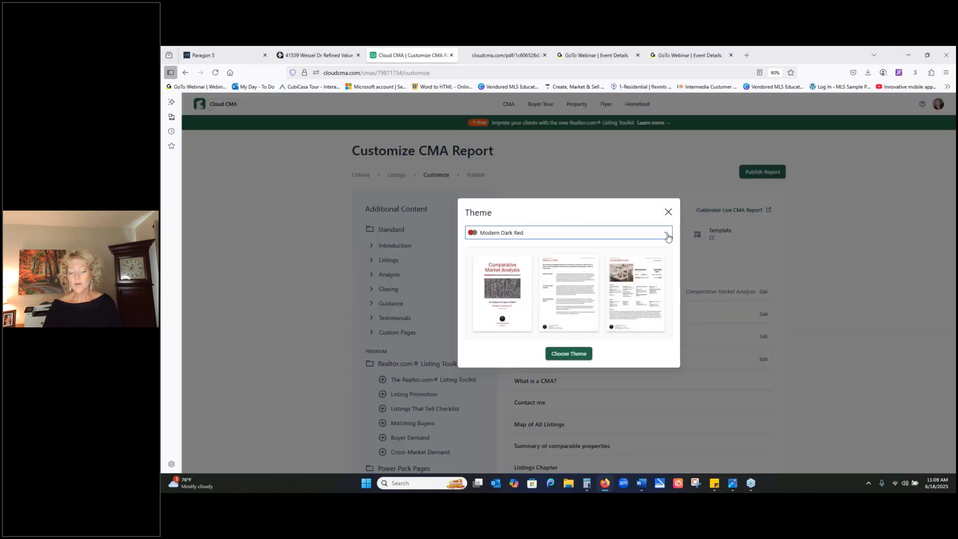
left_click(668, 237)
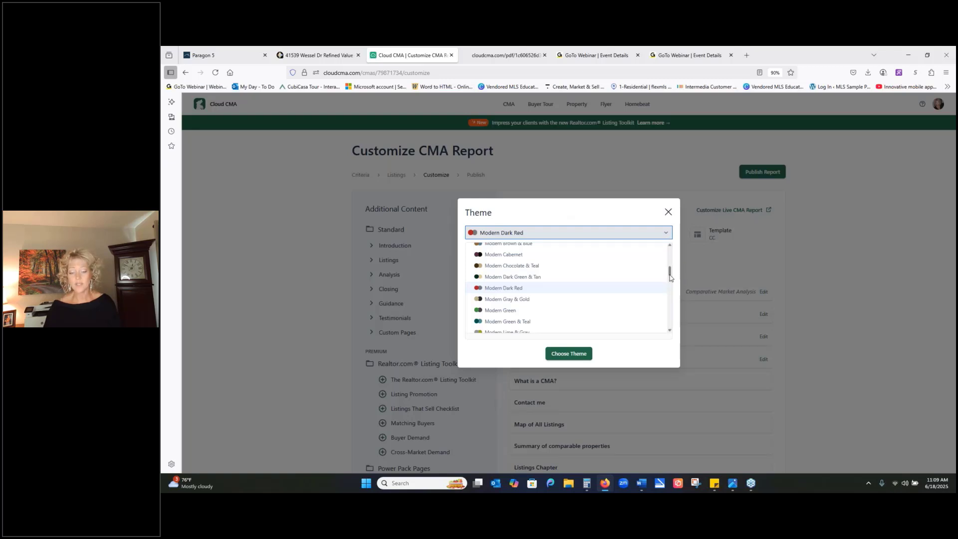
left_click_drag(670, 273, 676, 249)
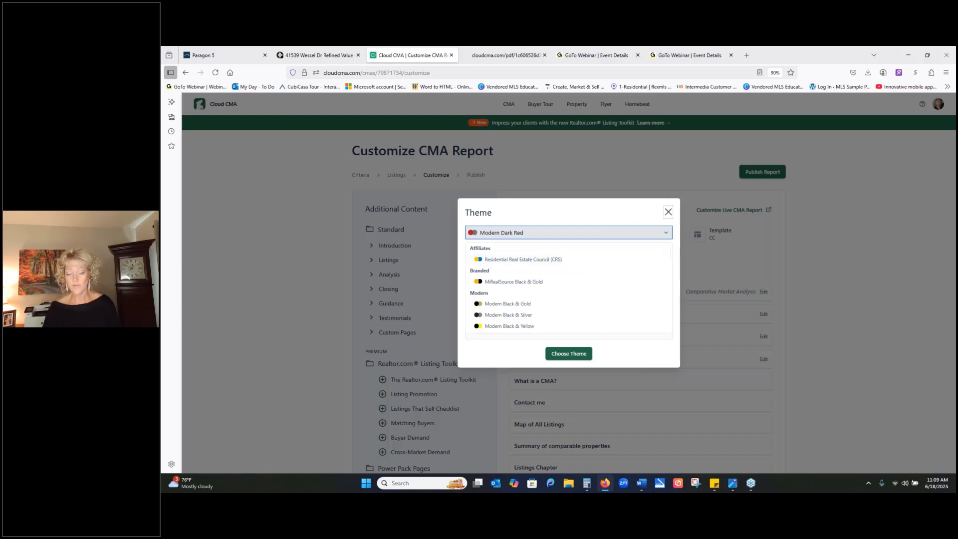
left_click(668, 213)
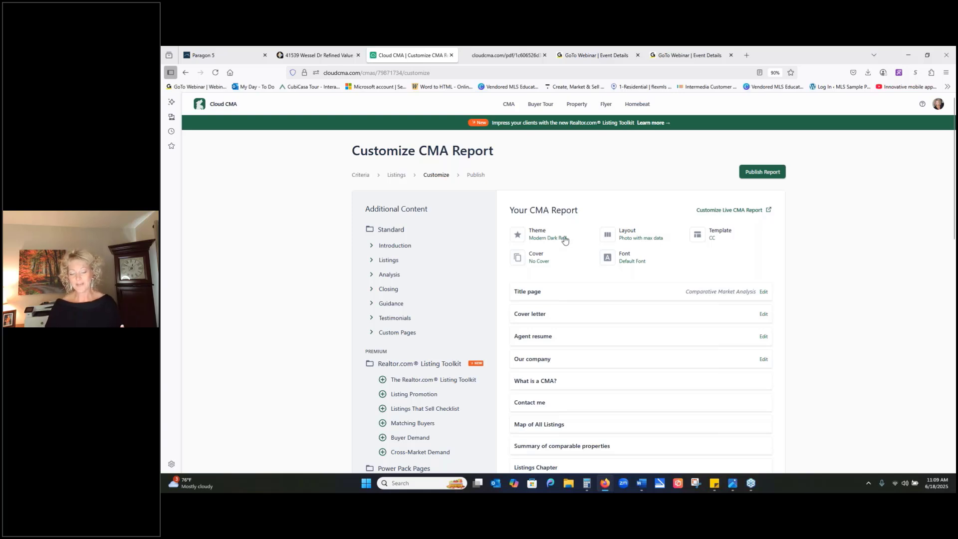
left_click(623, 241)
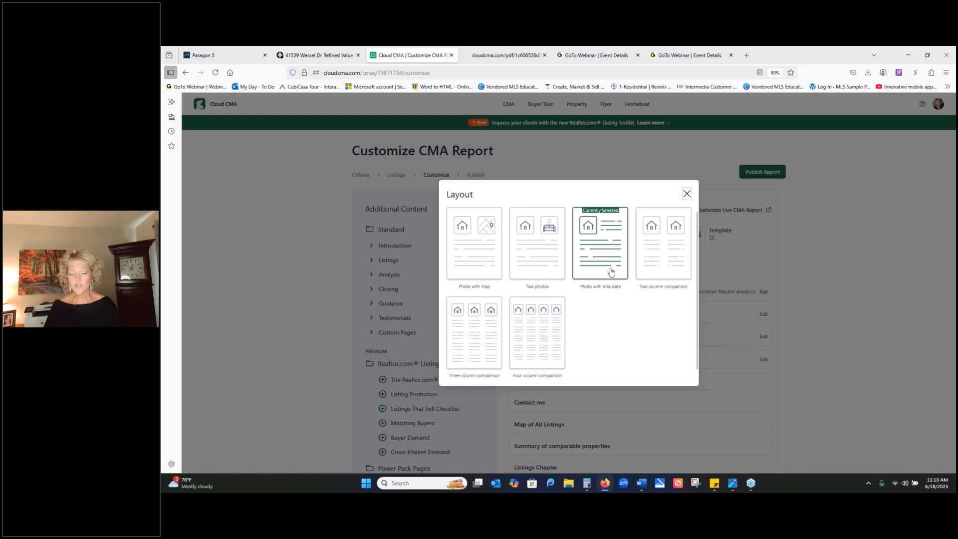
left_click(687, 194)
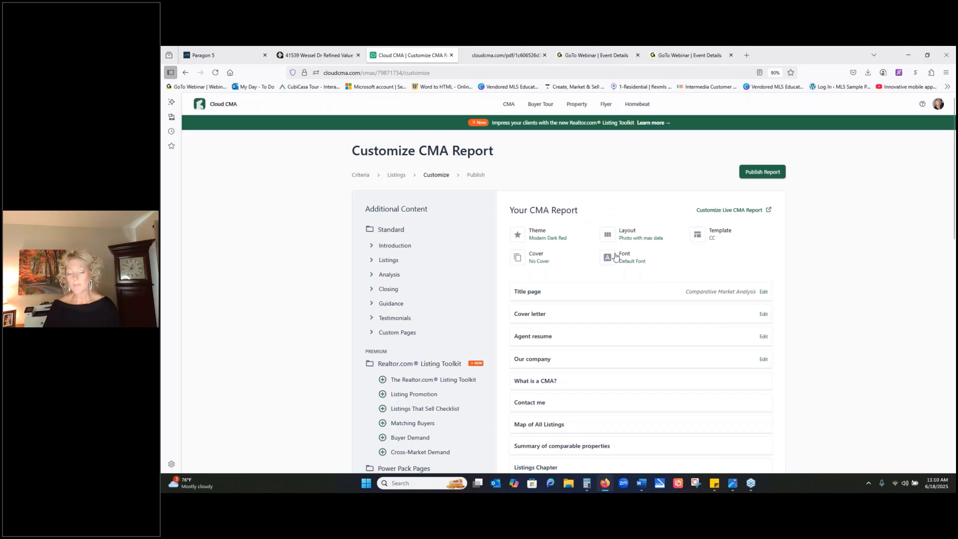
- Expand the Introduction, Listings and Analysis content groups and add the "More photos (all the rest)" page to the report
scroll(673, 233, "down", 1)
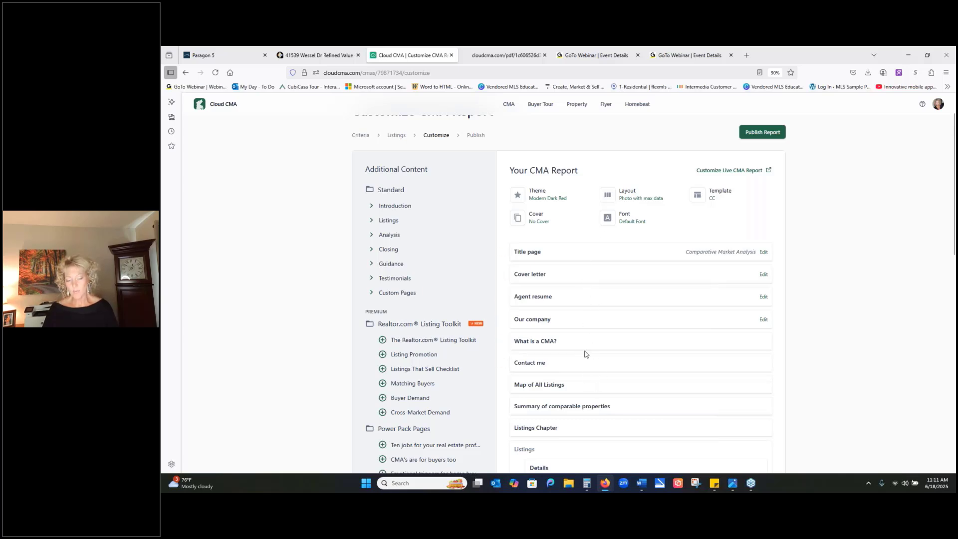
left_click(371, 209)
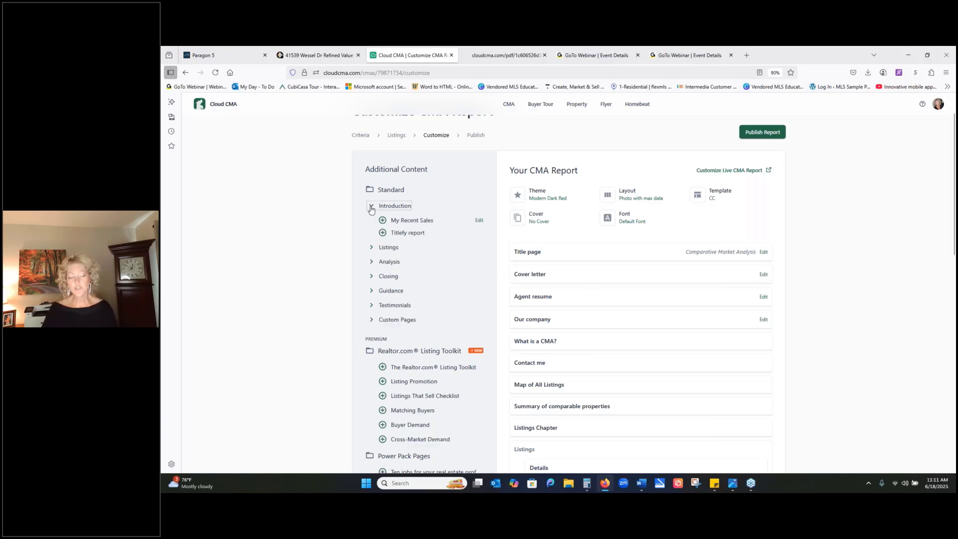
left_click(372, 248)
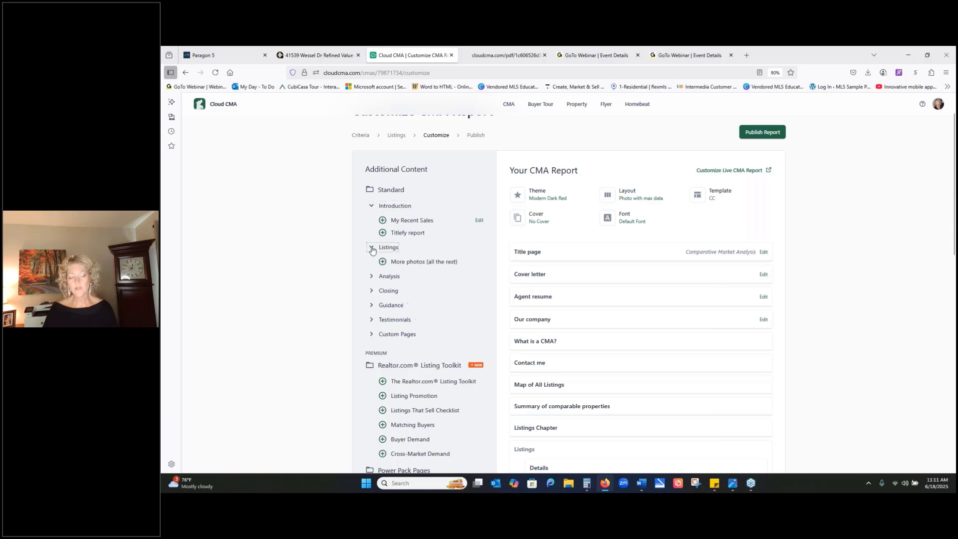
left_click(371, 278)
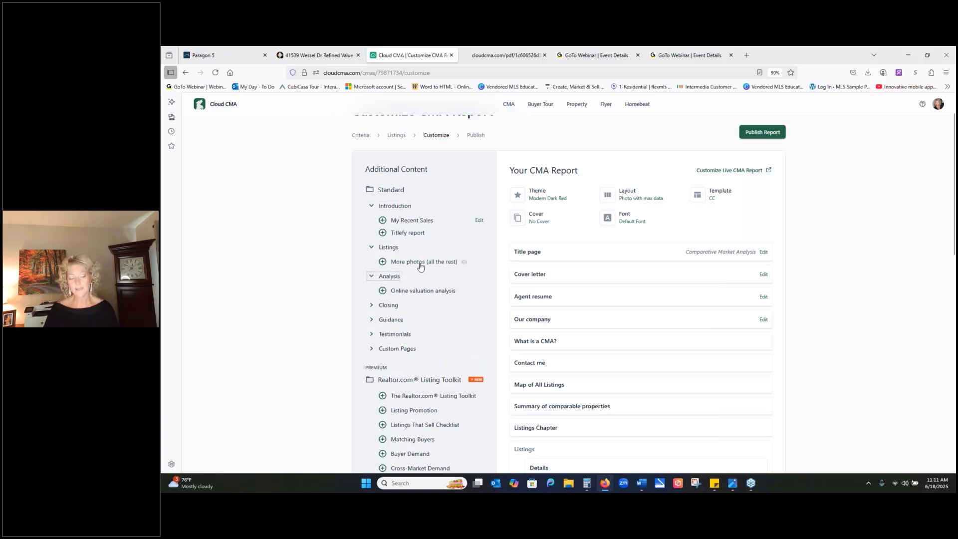
left_click(383, 262)
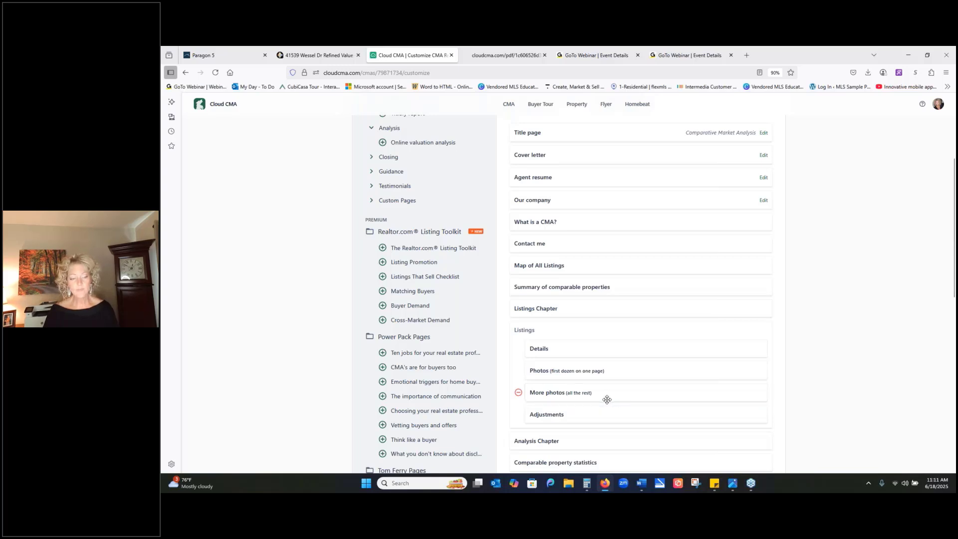
- Review the full list of pages included in the report, from the title page to the closing and guidance pages
scroll(608, 396, "up", 4)
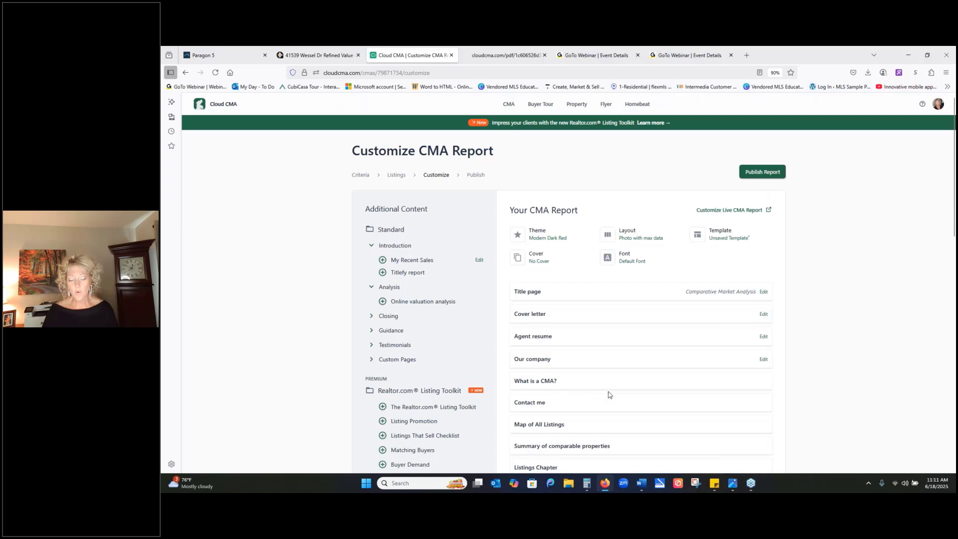
scroll(608, 395, "down", 3)
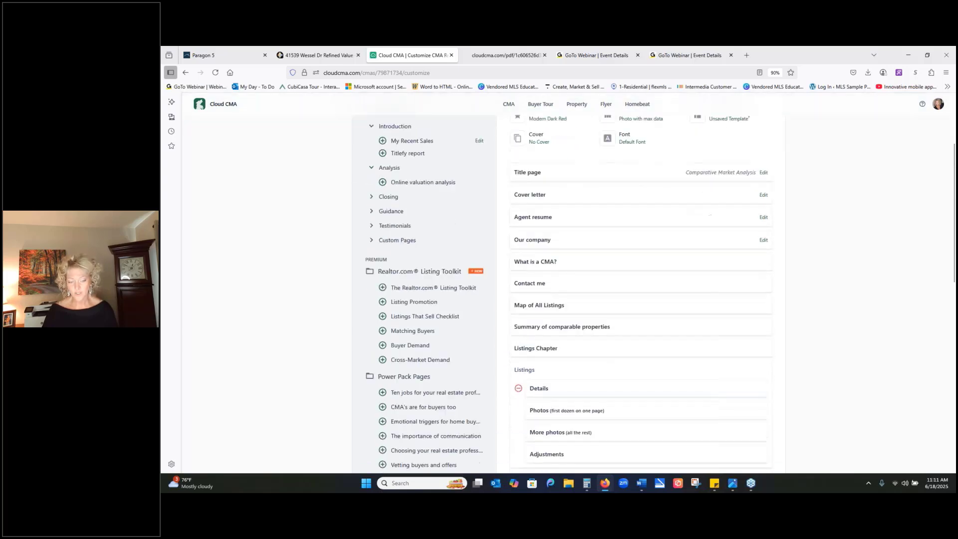
scroll(609, 387, "down", 5)
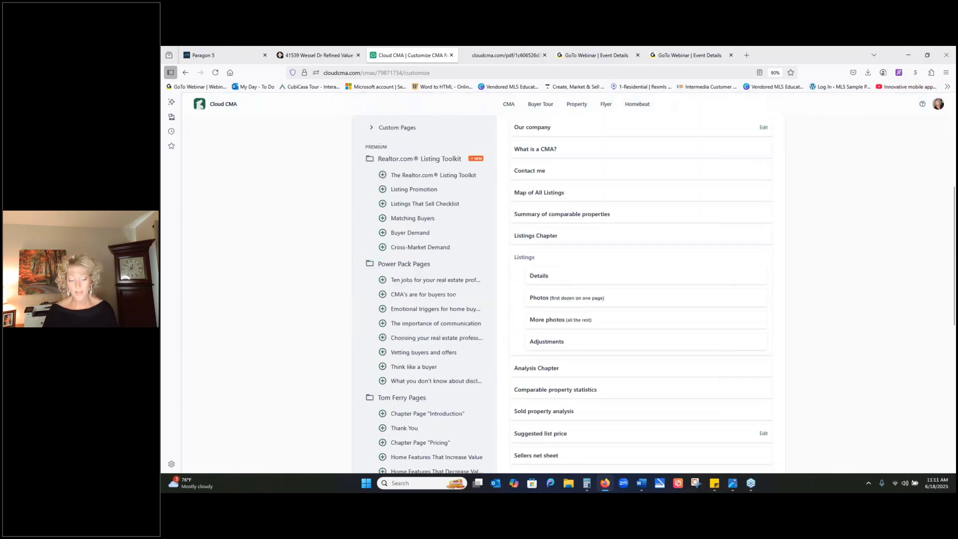
scroll(609, 349, "down", 5)
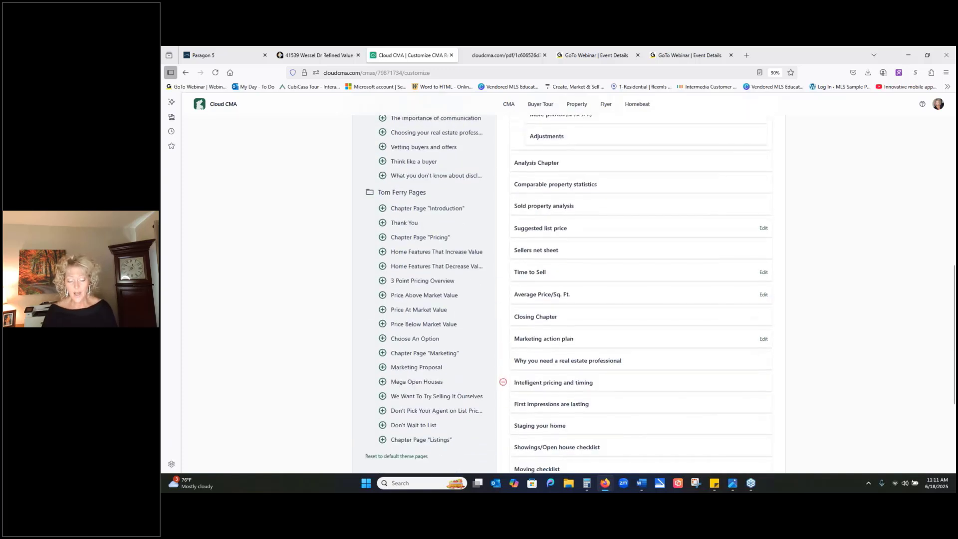
scroll(598, 389, "down", 2)
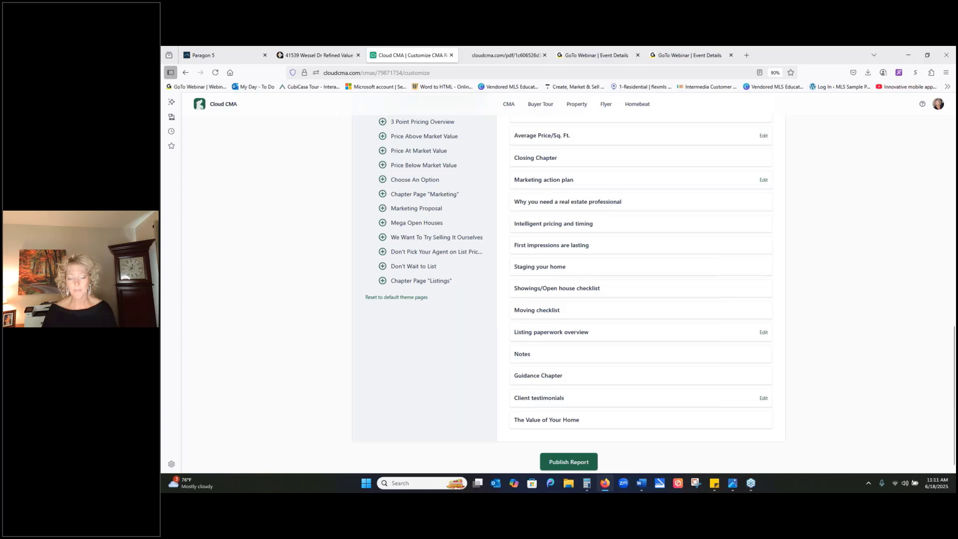
scroll(614, 386, "up", 6)
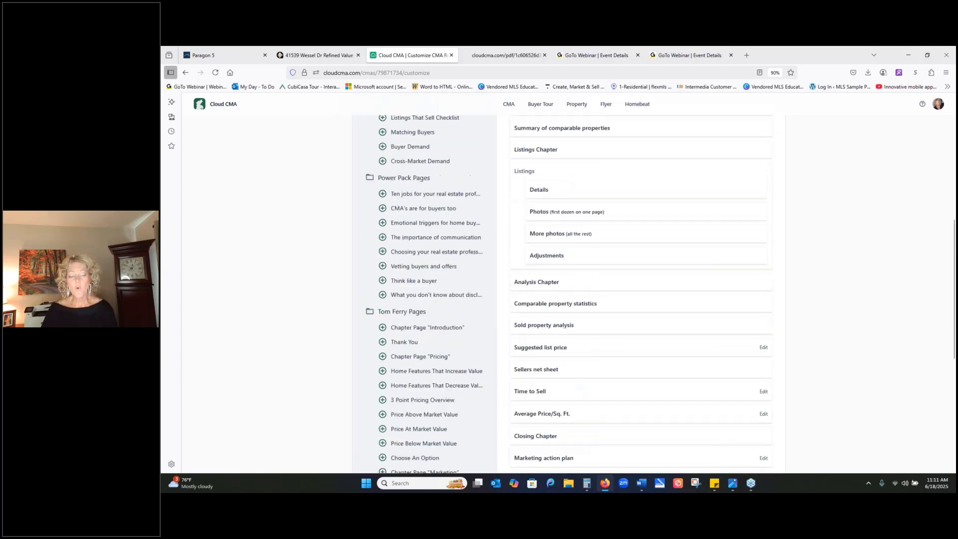
scroll(519, 292, "up", 2)
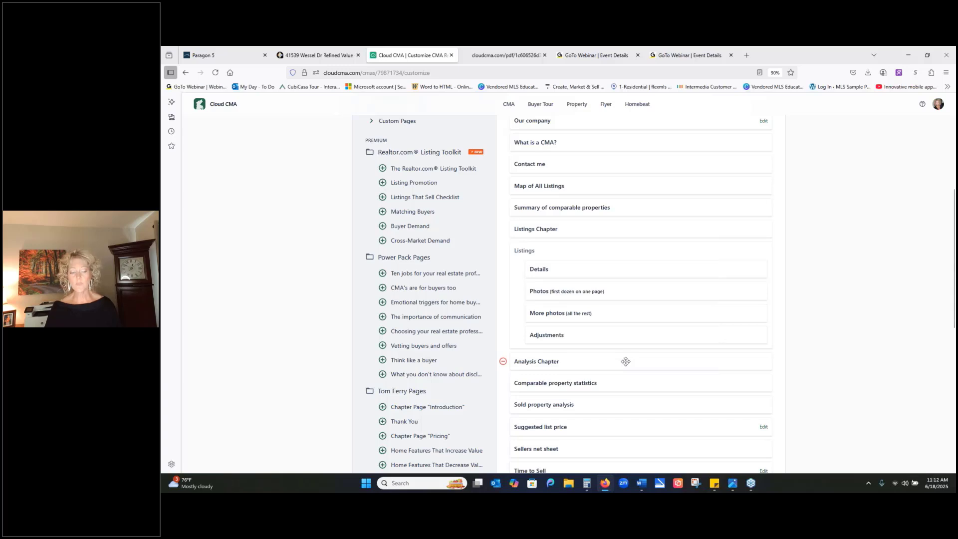
- Expand the Custom Pages group and add the Sites (3) and Beige_Classy_Real_Estate_Marketing_Flyer pages to the report
scroll(627, 361, "up", 5)
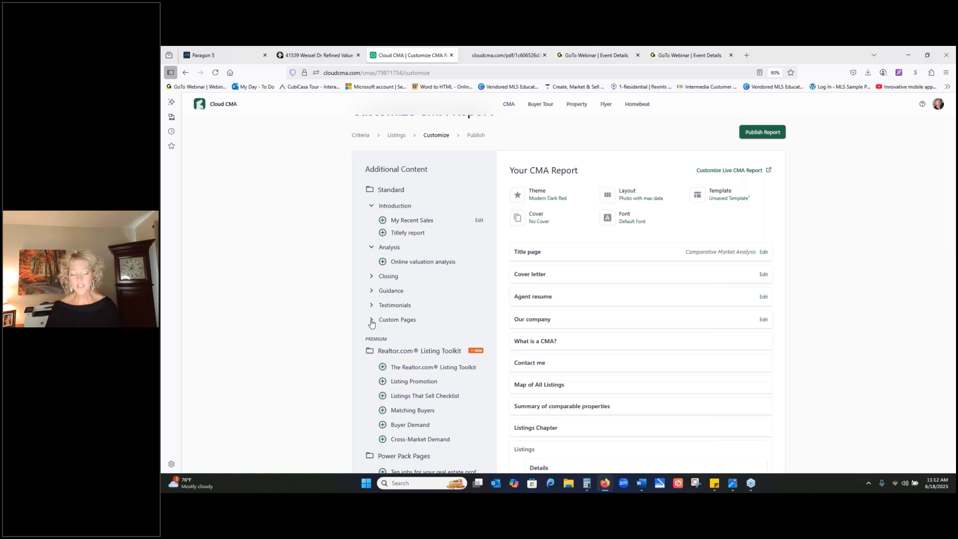
left_click(371, 321)
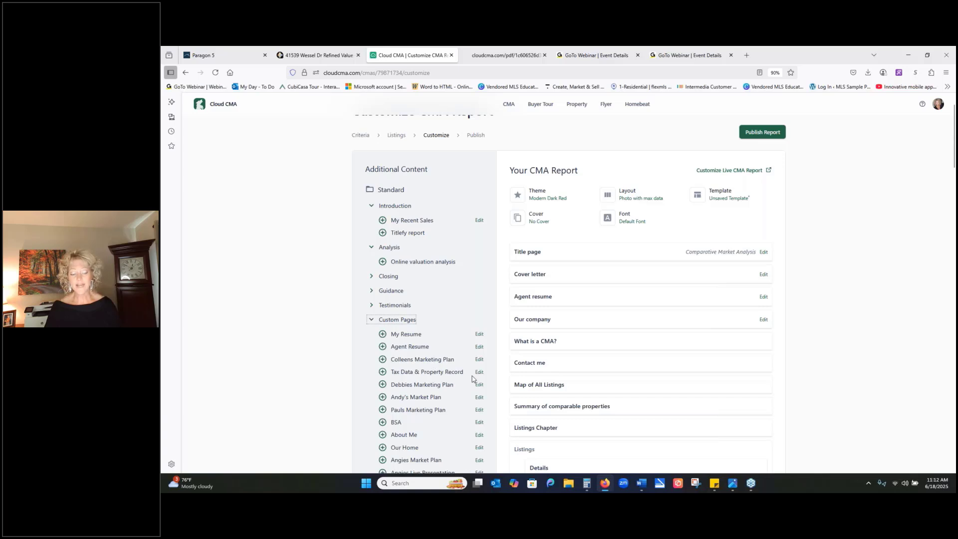
scroll(460, 319, "down", 3)
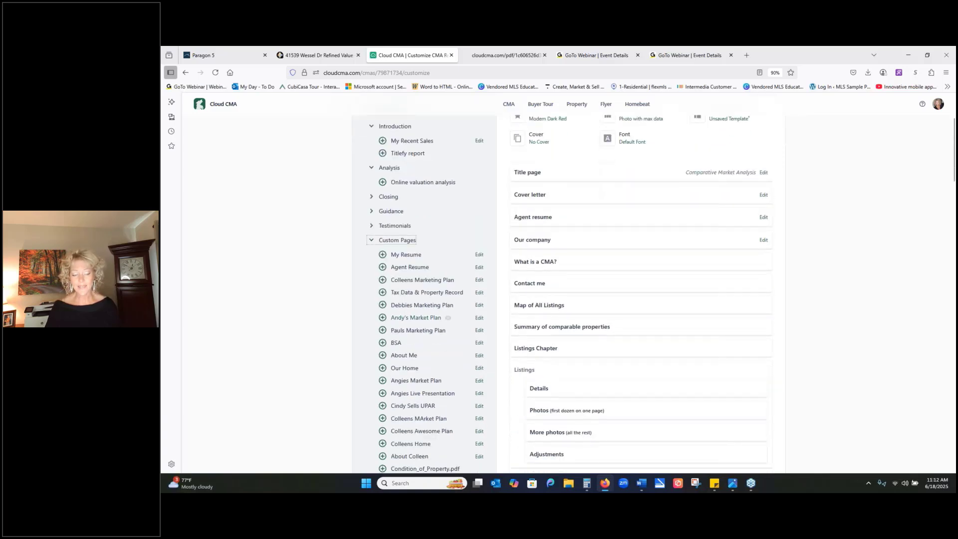
scroll(451, 382, "down", 10)
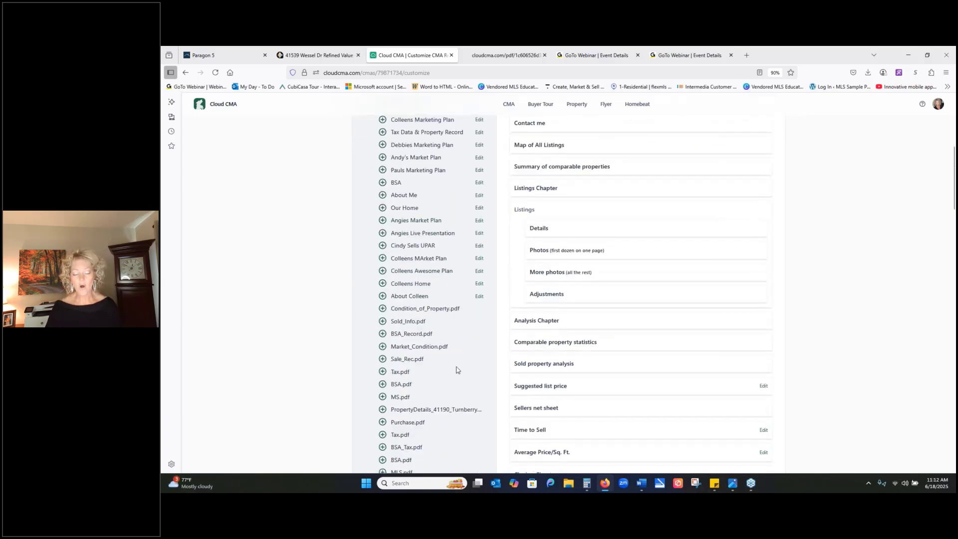
scroll(459, 368, "down", 20)
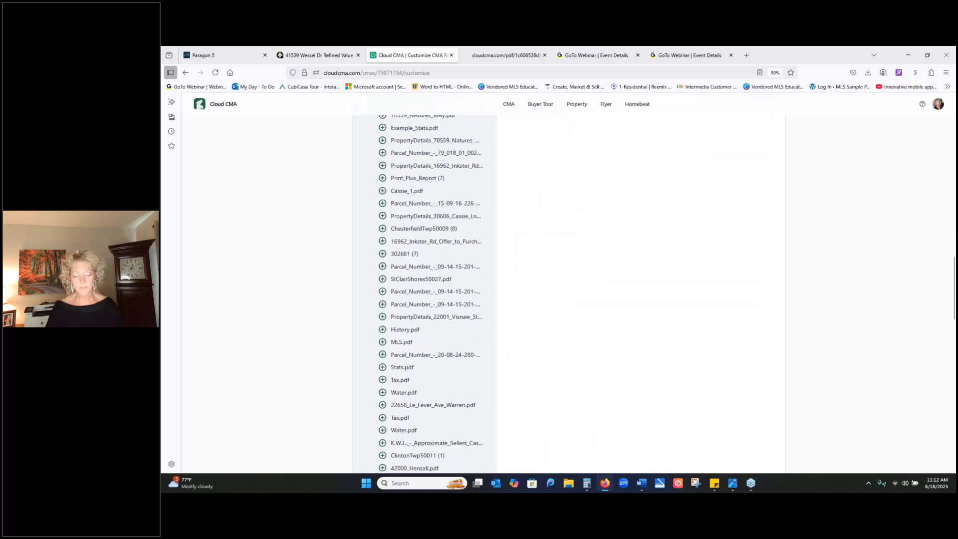
scroll(459, 366, "down", 8)
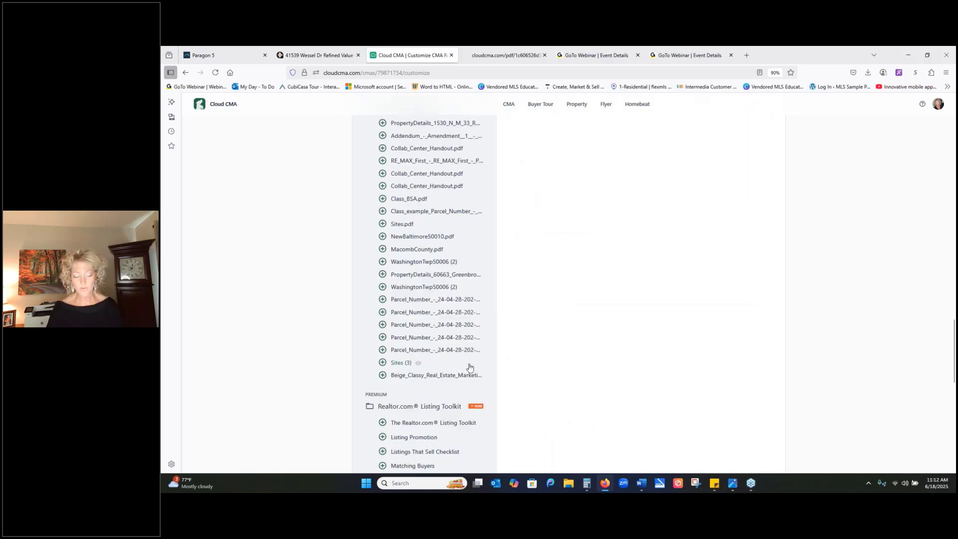
left_click(383, 363)
left_click(383, 363)
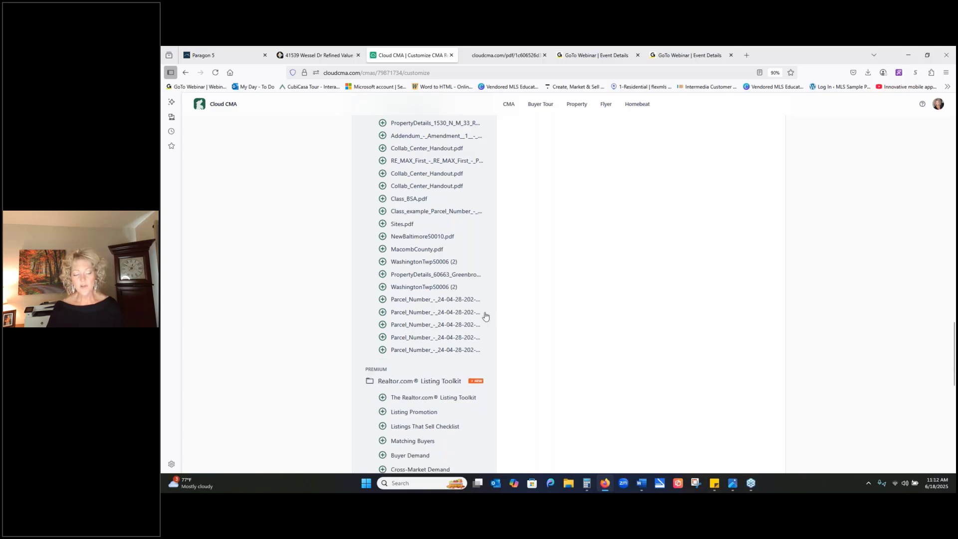
- Add the custom page Market_Condition.pdf to the CMA report
scroll(482, 327, "up", 6)
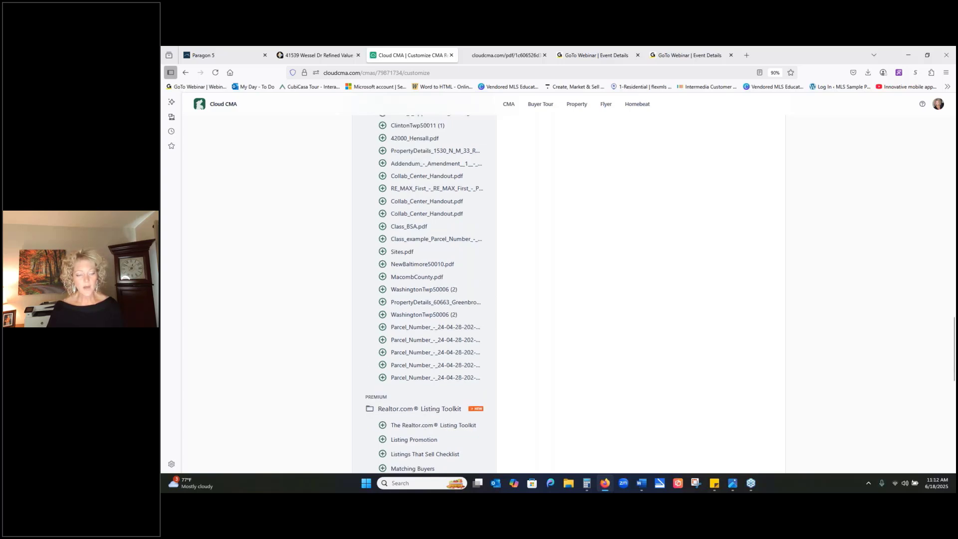
scroll(482, 327, "up", 3)
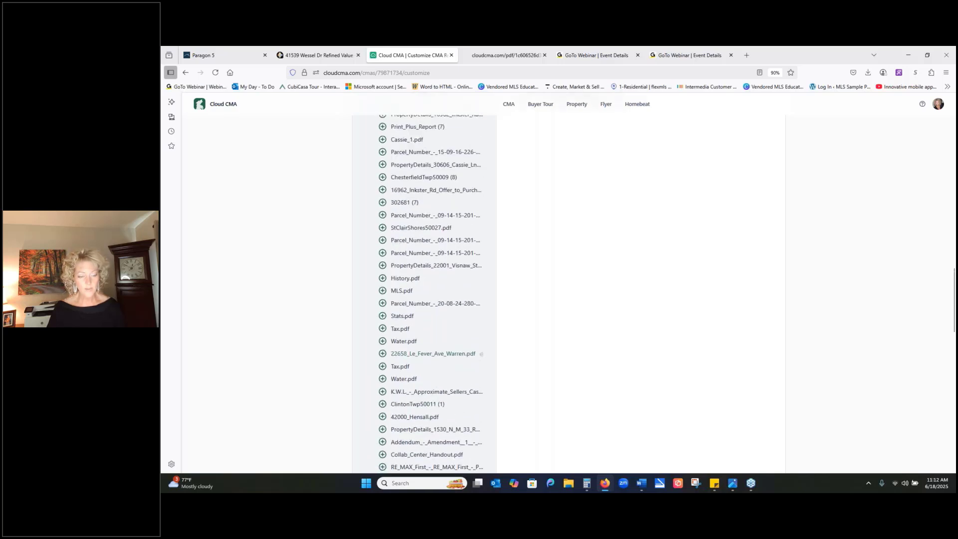
scroll(396, 254, "up", 1)
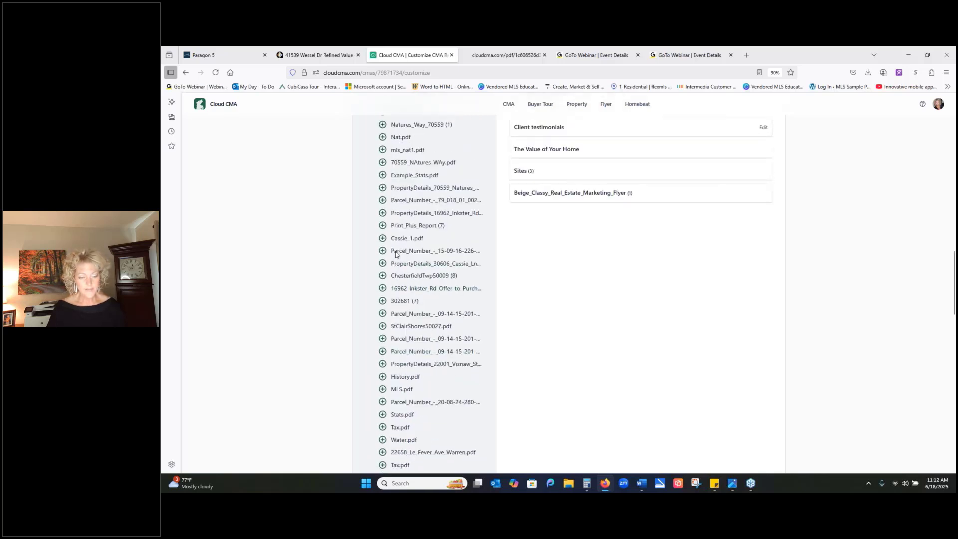
scroll(396, 253, "up", 3)
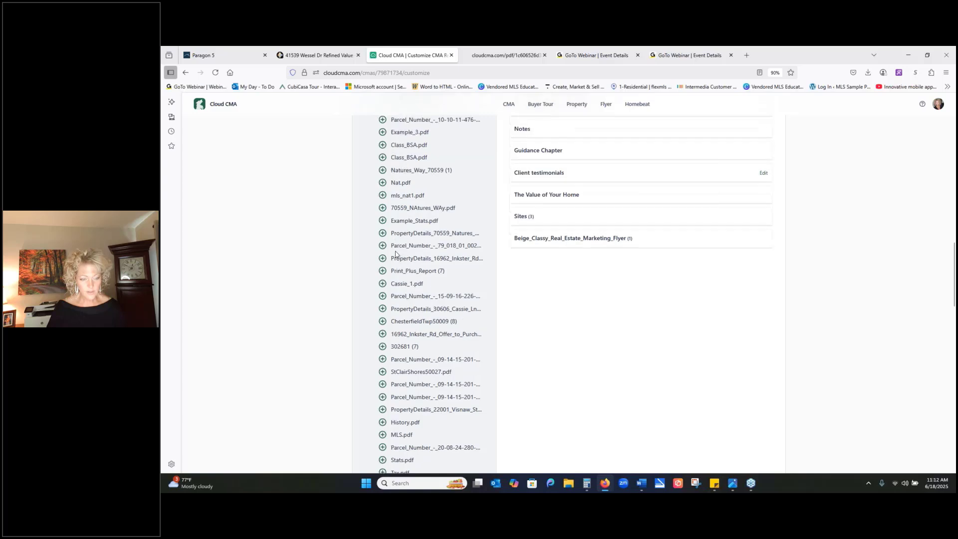
scroll(413, 210, "up", 3)
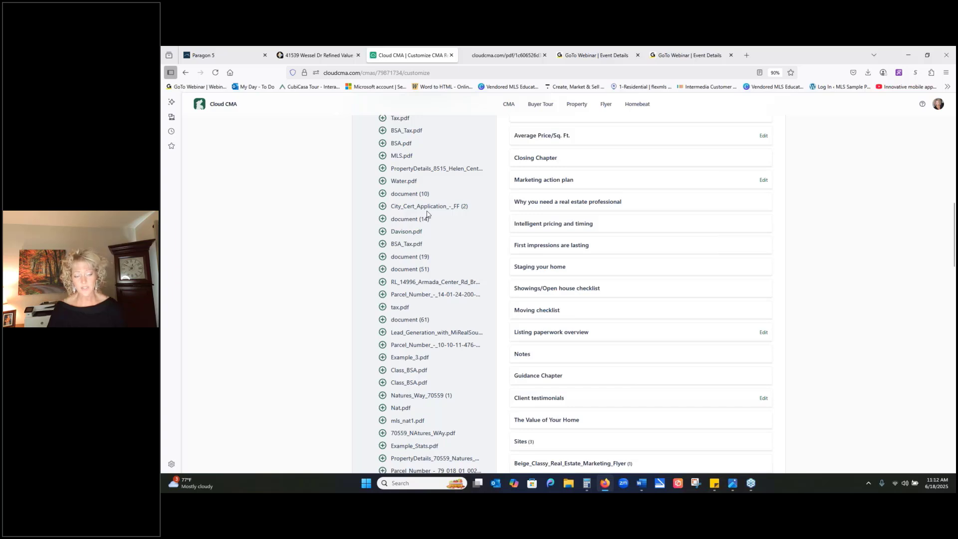
scroll(428, 213, "up", 1)
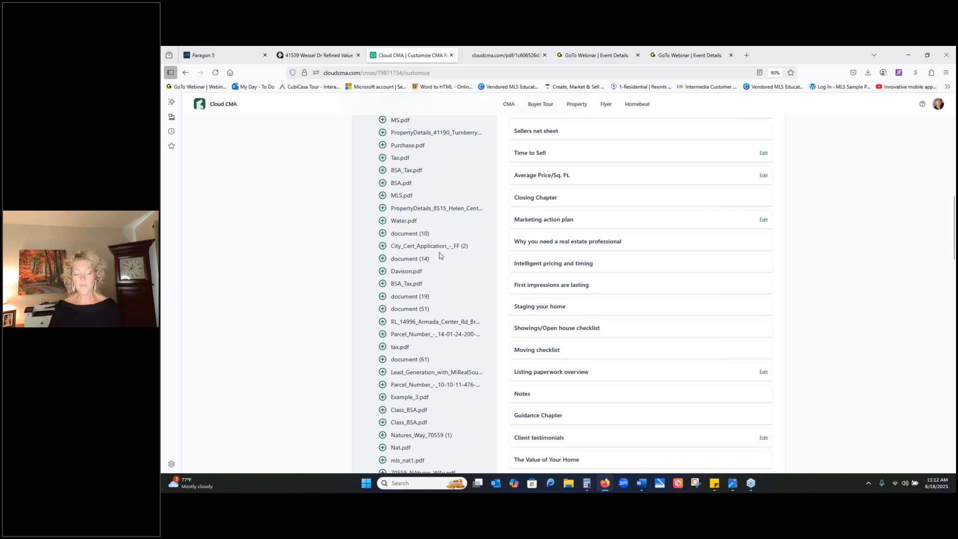
scroll(439, 256, "up", 2)
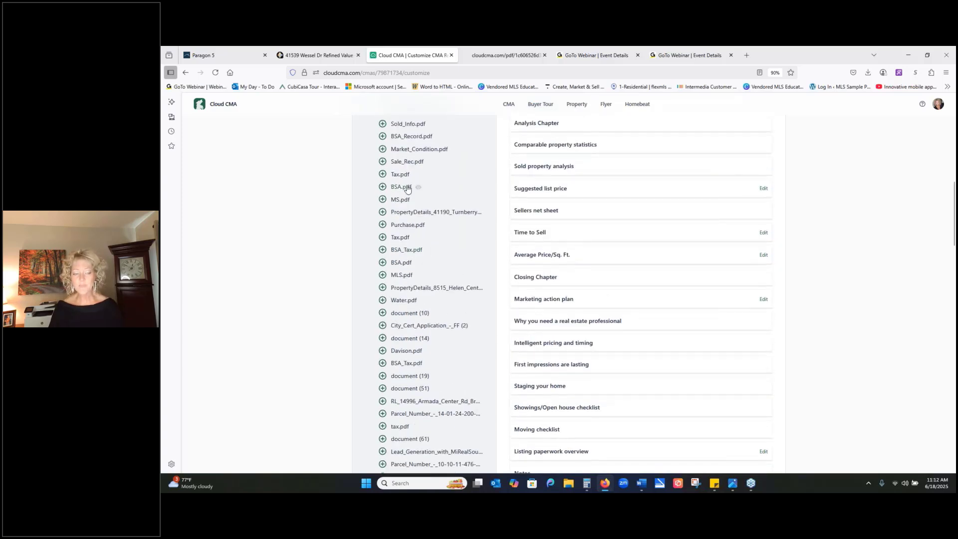
left_click(383, 149)
scroll(823, 326, "up", 2)
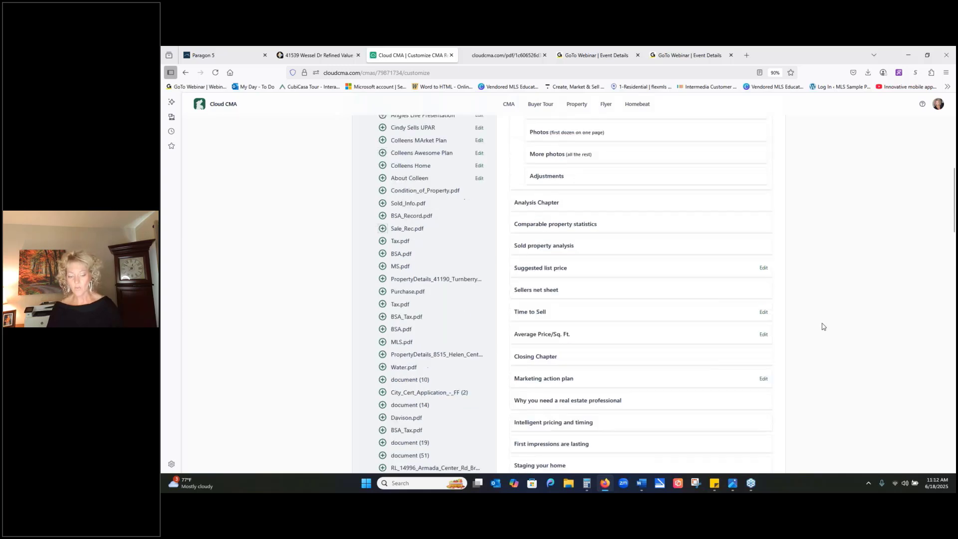
- Preview the Sites page added near the end of the report, read it through and close the preview
scroll(824, 327, "down", 8)
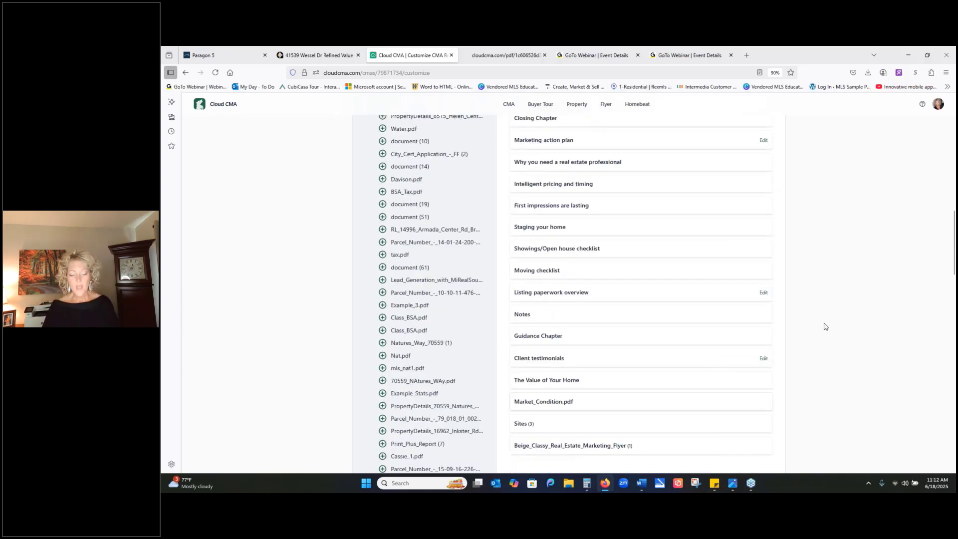
mouse_move(524, 310)
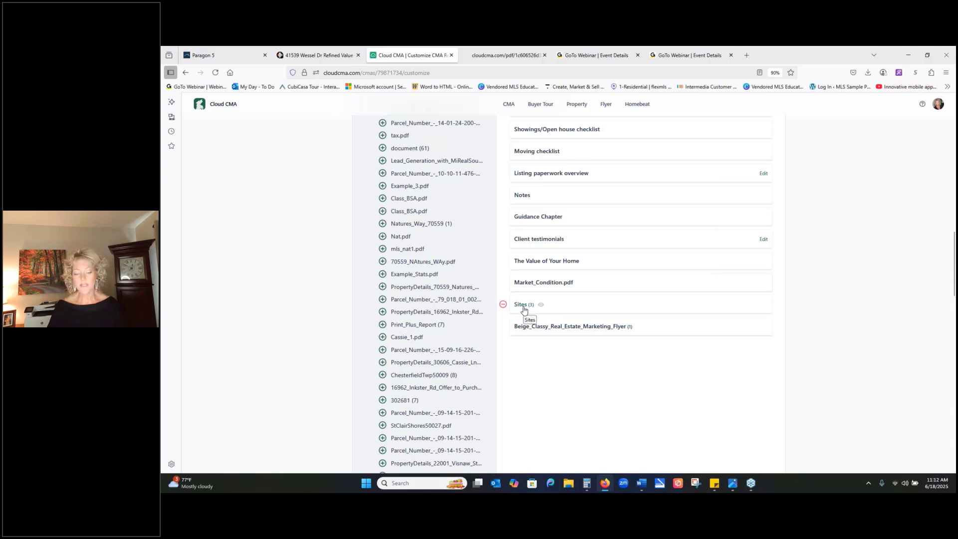
left_click(541, 305)
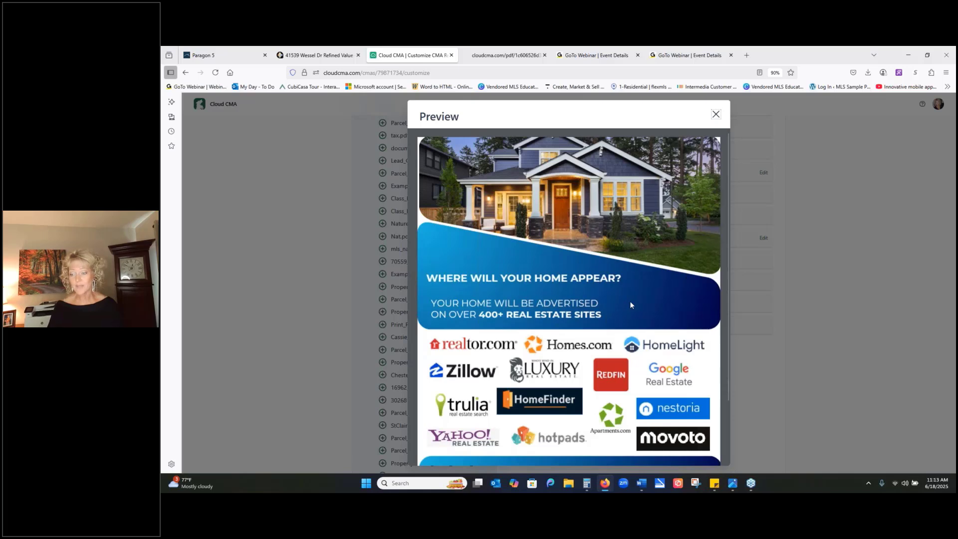
scroll(701, 306, "down", 3)
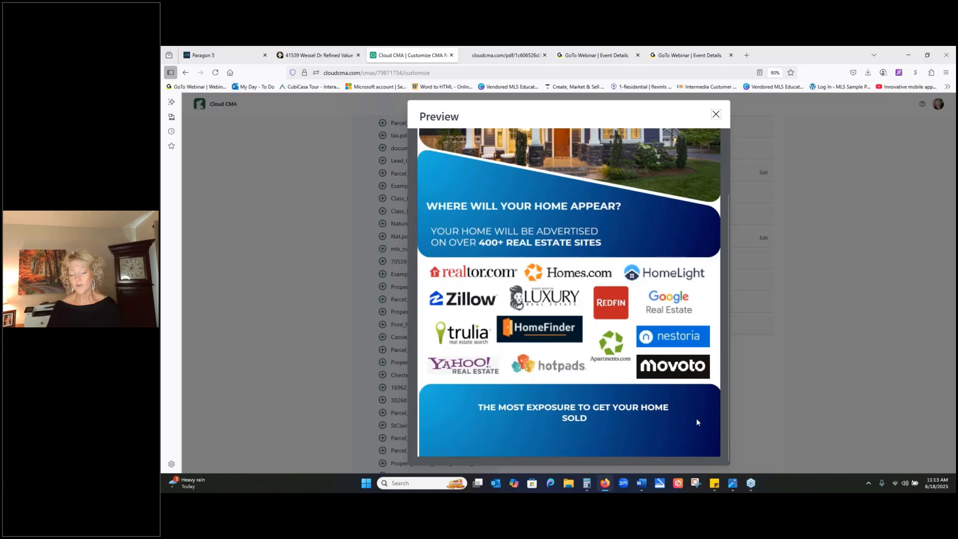
scroll(676, 415, "up", 3)
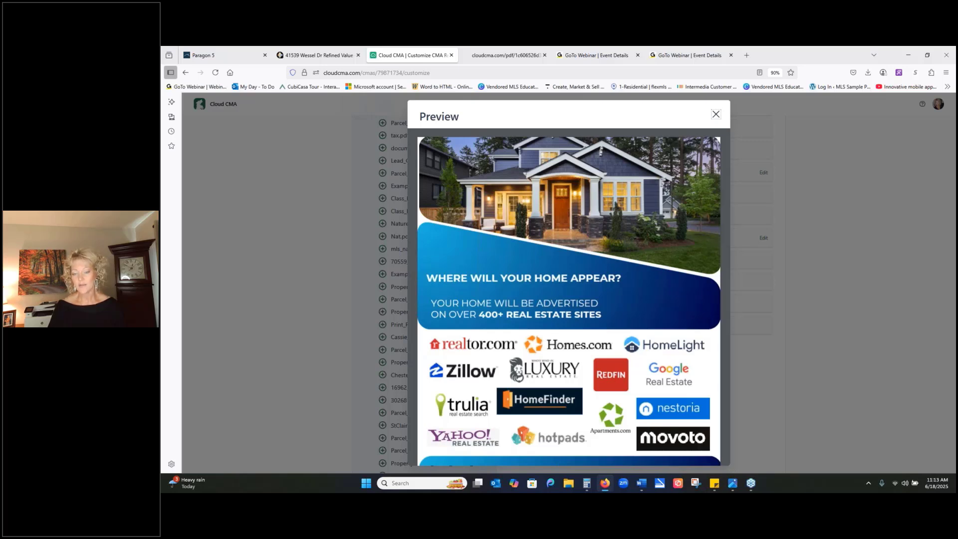
left_click(716, 115)
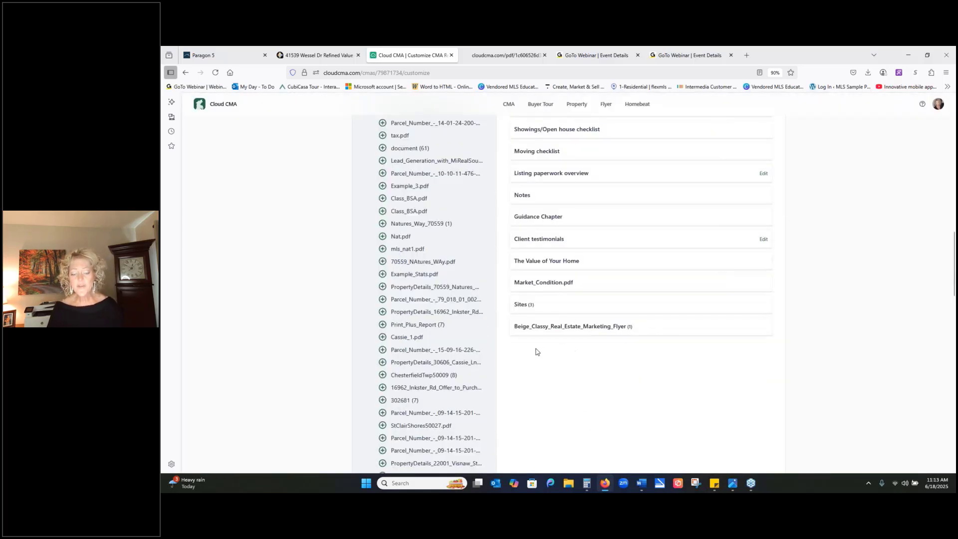
- Preview the Beige_Classy_Real_Estate_Marketing_Flyer page from start to end, preview Market_Condition.pdf as well, and close both previews
left_click(553, 326)
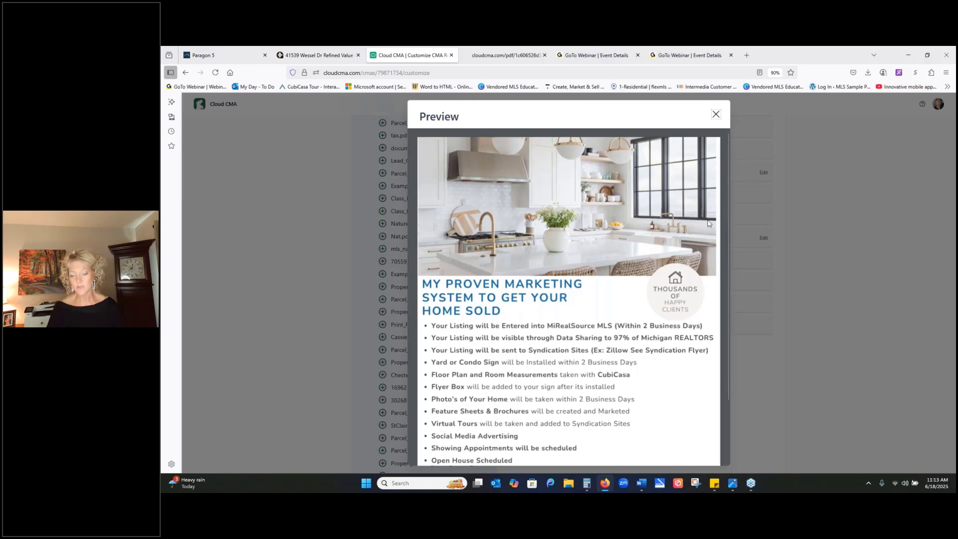
scroll(729, 235, "down", 3)
left_click_drag(732, 235, 731, 287)
scroll(731, 260, "up", 2)
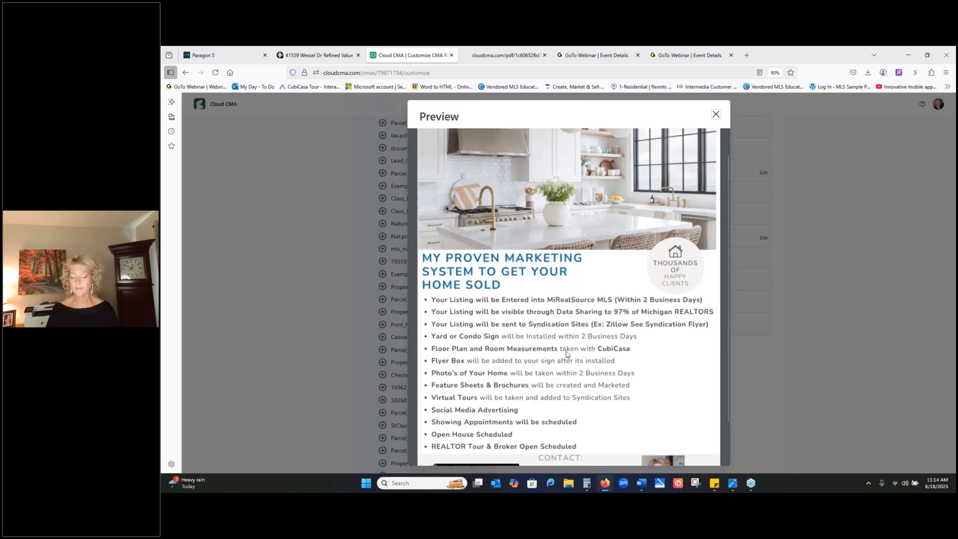
scroll(565, 355, "down", 2)
scroll(569, 361, "up", 3)
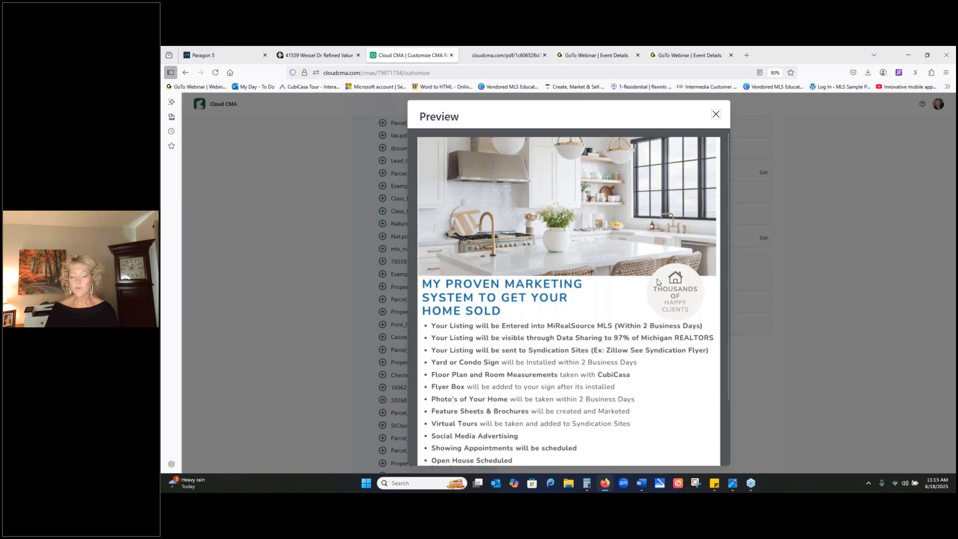
scroll(649, 303, "down", 2)
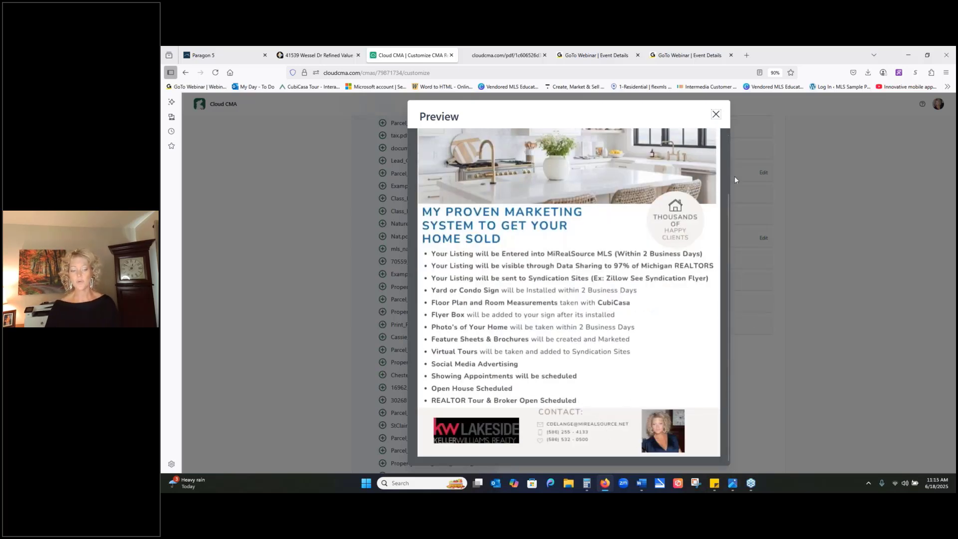
left_click(716, 115)
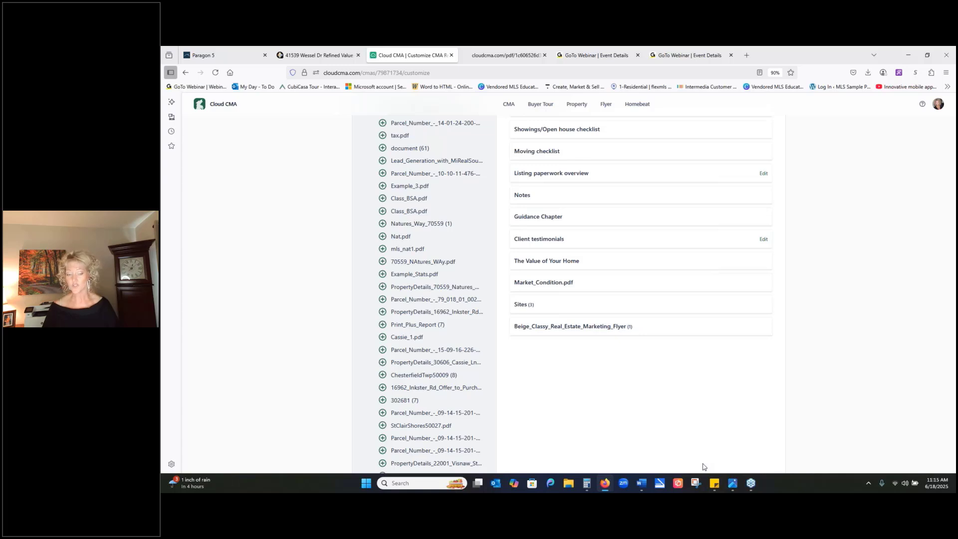
left_click(551, 283)
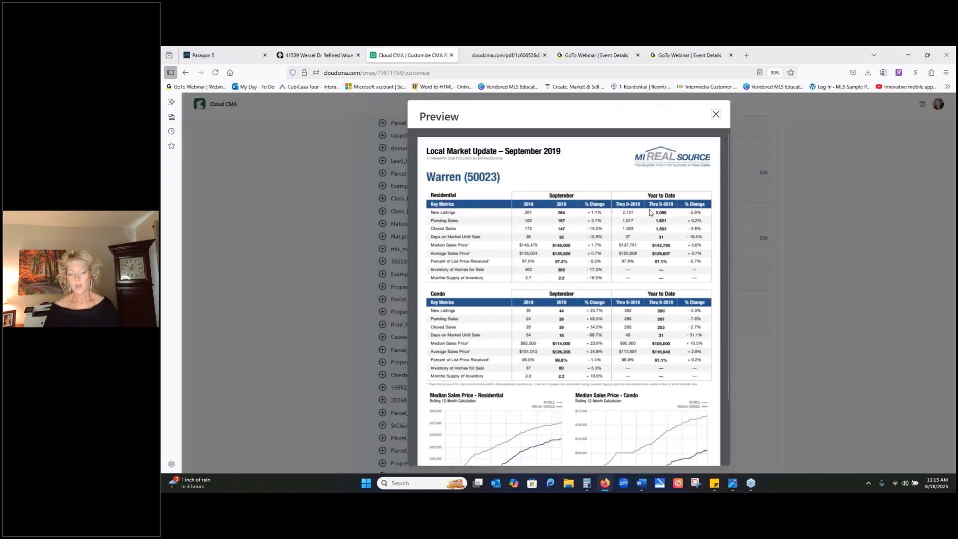
left_click(716, 115)
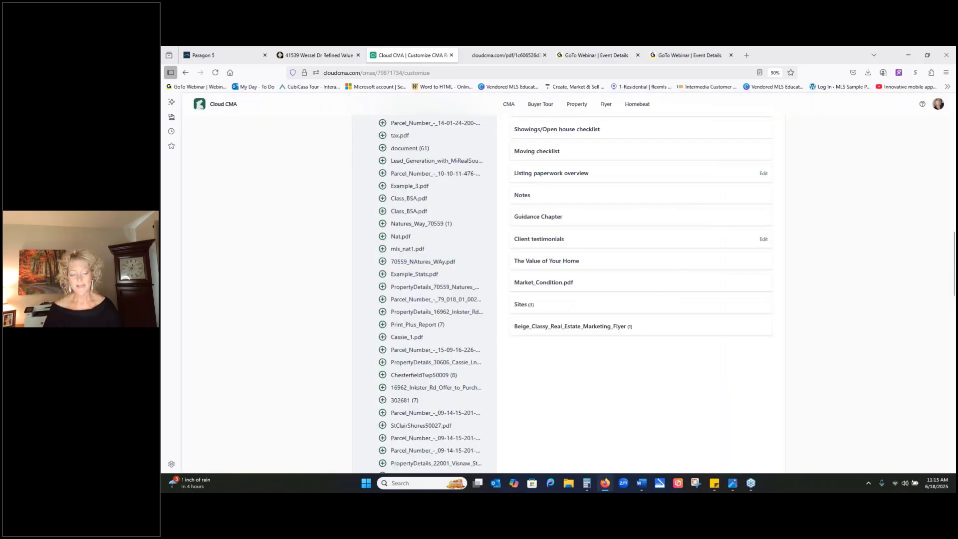
- Add the custom page Condition_of_Property.pdf to the CMA report
scroll(406, 324, "up", 3)
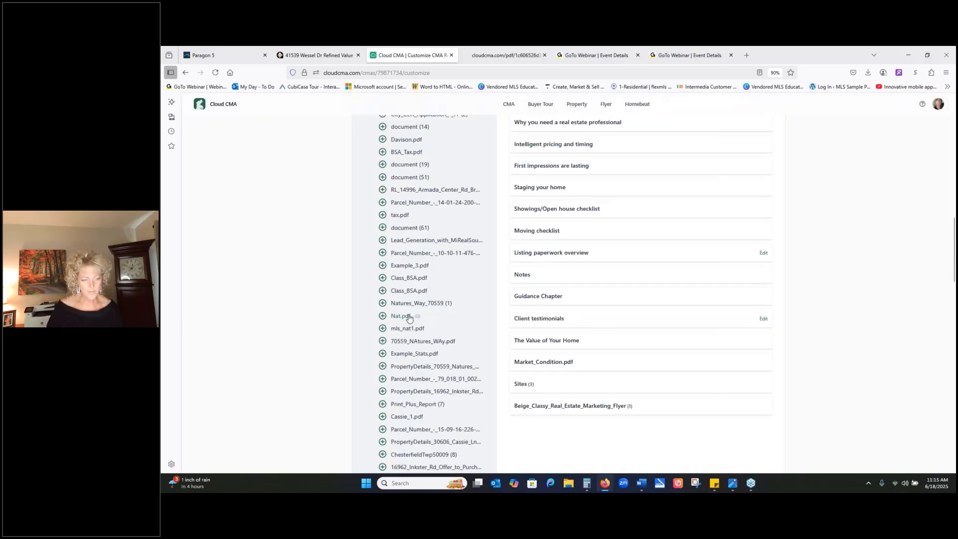
scroll(409, 318, "up", 8)
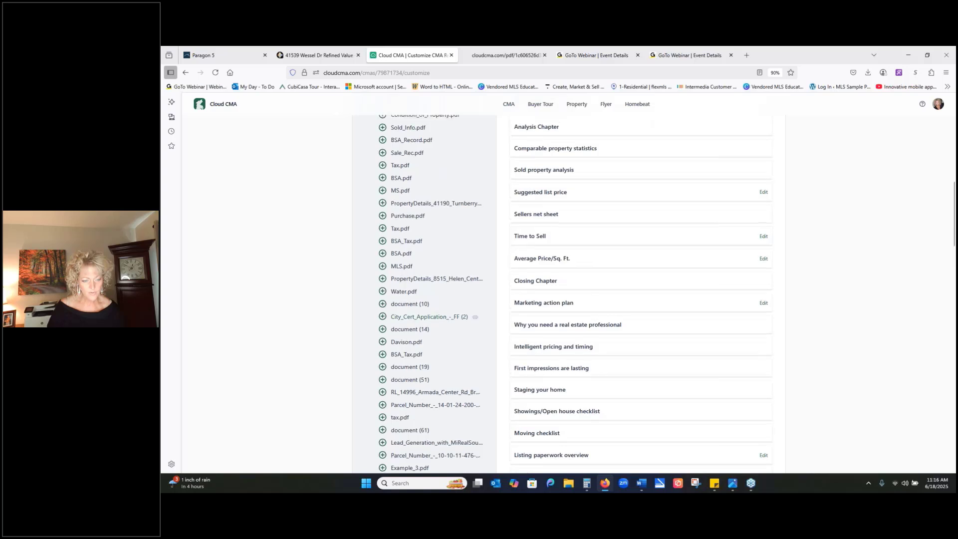
scroll(424, 295, "up", 5)
scroll(384, 312, "up", 3)
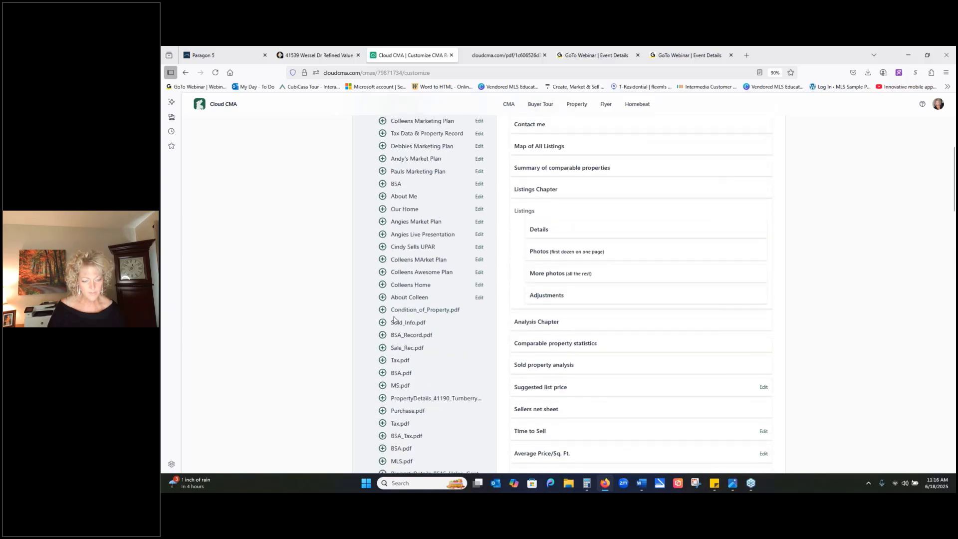
left_click(382, 310)
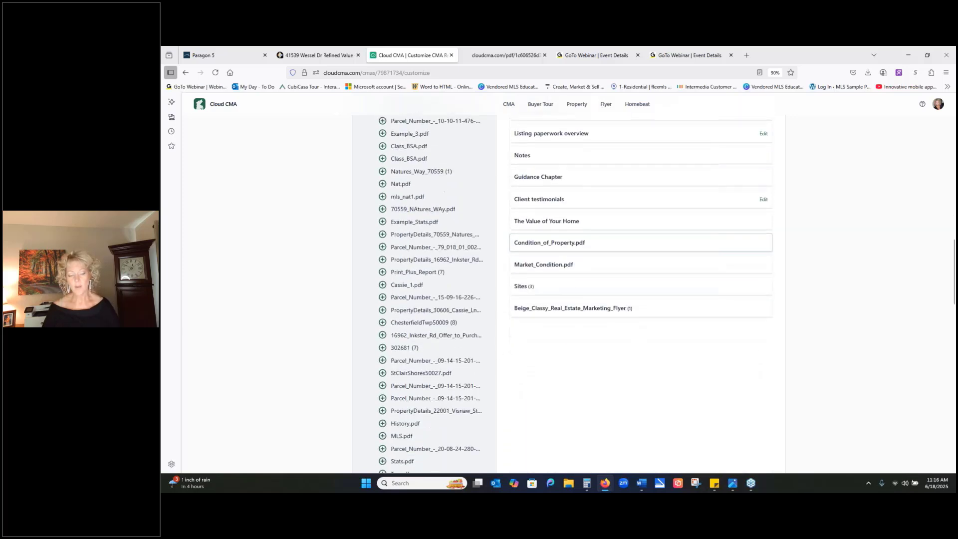
- Preview the Condition_of_Property.pdf page, look through its exterior, interior and mechanical photos, and close the preview
left_click(573, 242)
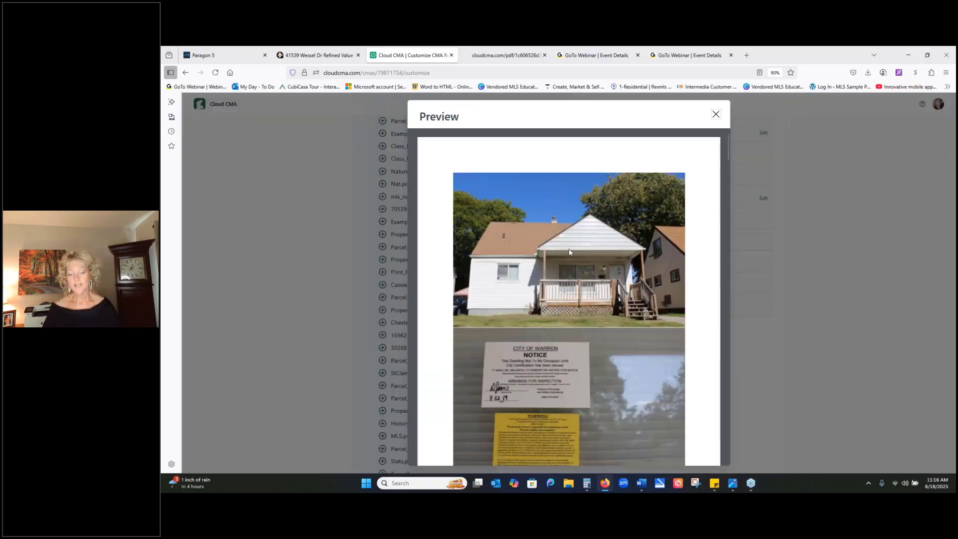
scroll(702, 255, "down", 1)
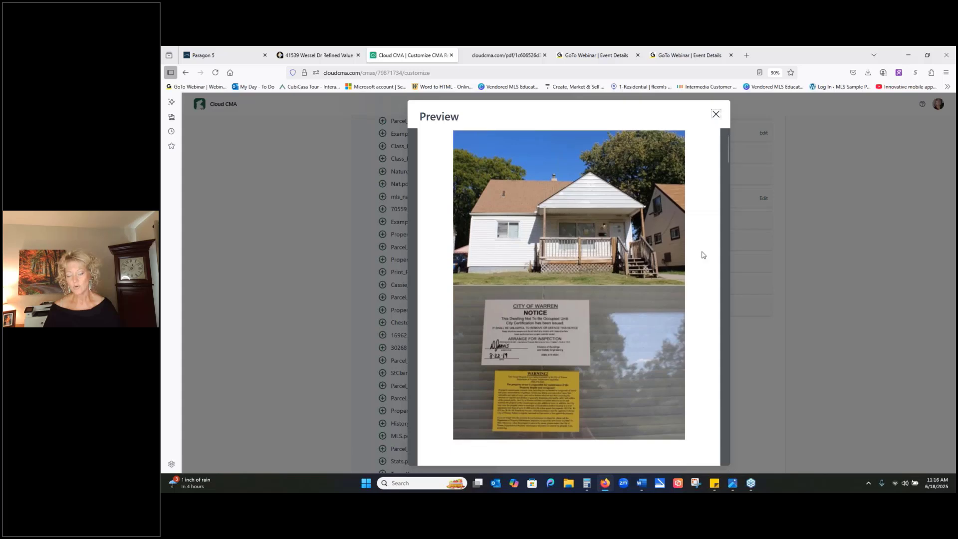
scroll(701, 255, "down", 5)
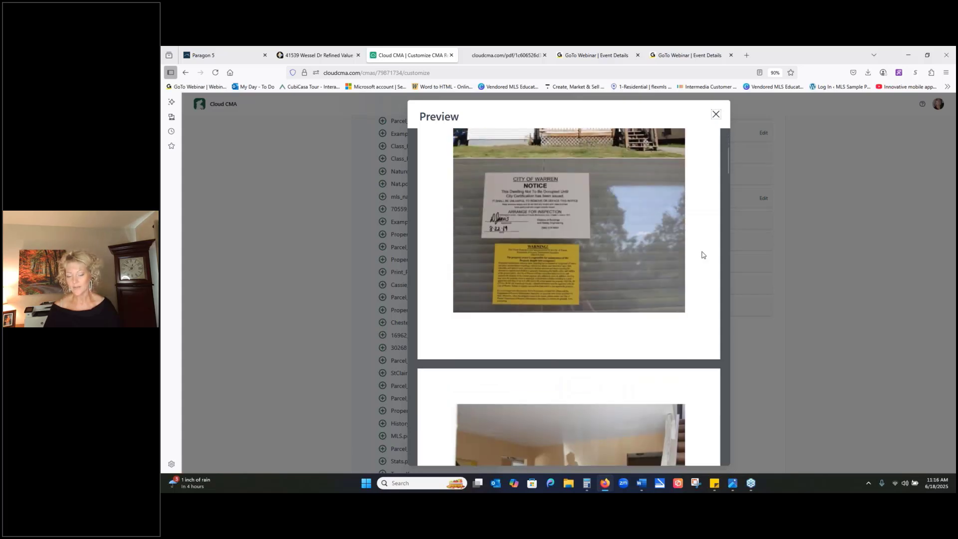
scroll(701, 255, "up", 5)
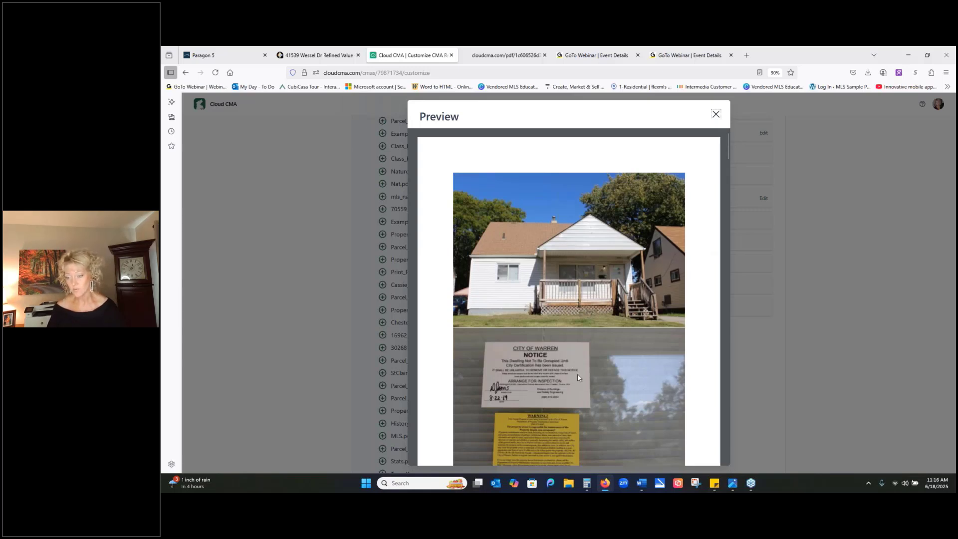
scroll(589, 369, "down", 3)
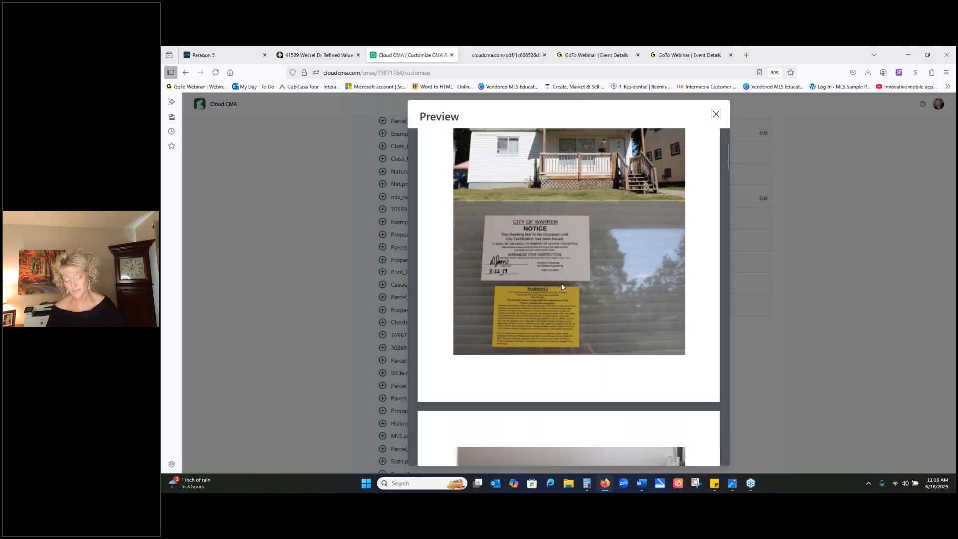
scroll(561, 287, "down", 5)
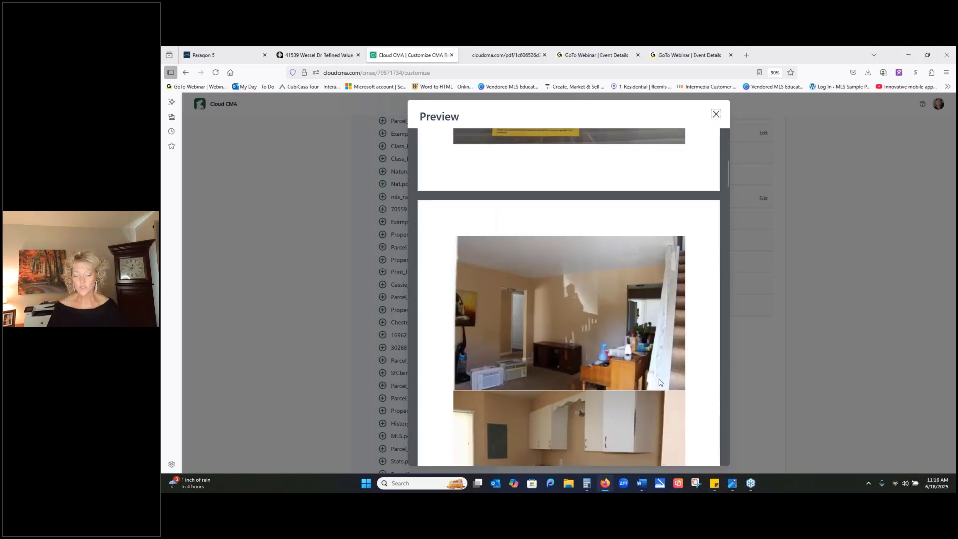
scroll(569, 372, "down", 2)
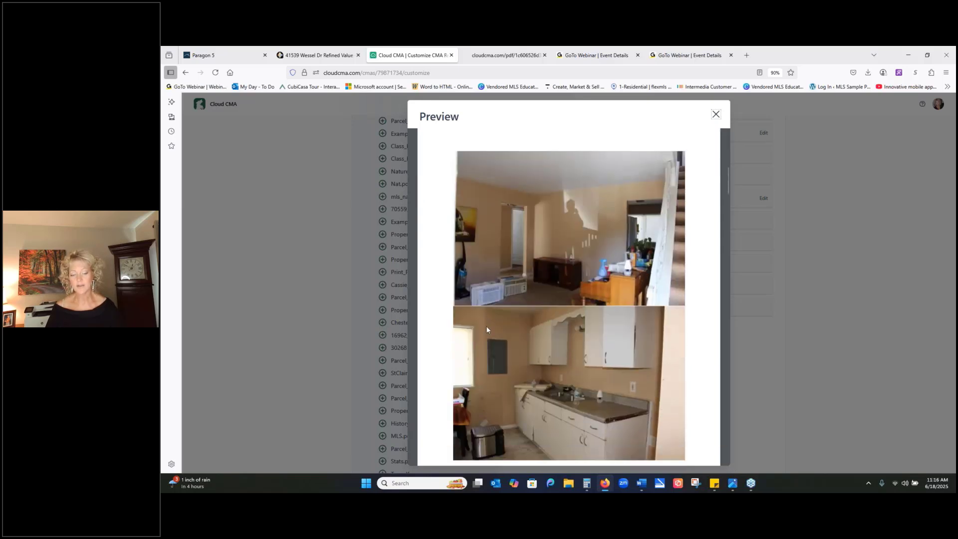
scroll(551, 290, "down", 4)
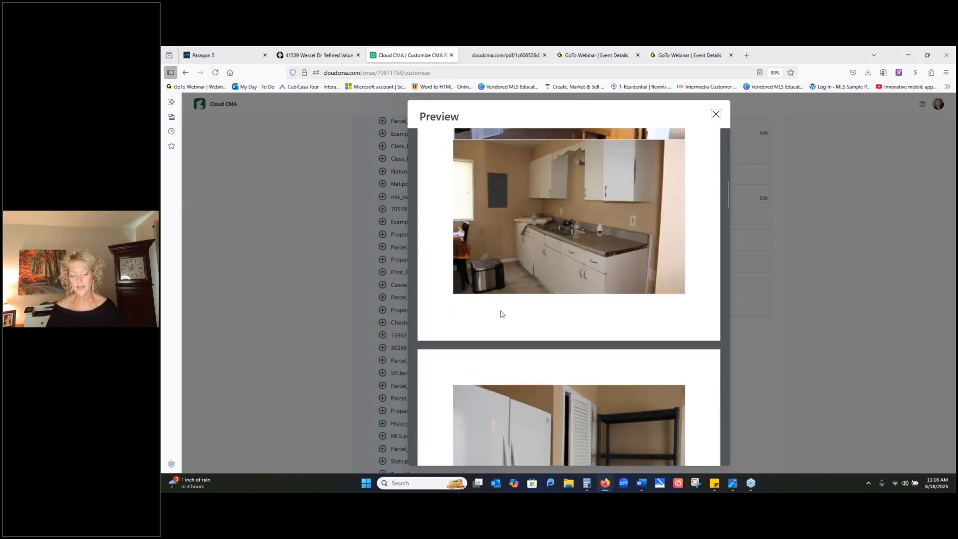
scroll(518, 246, "down", 8)
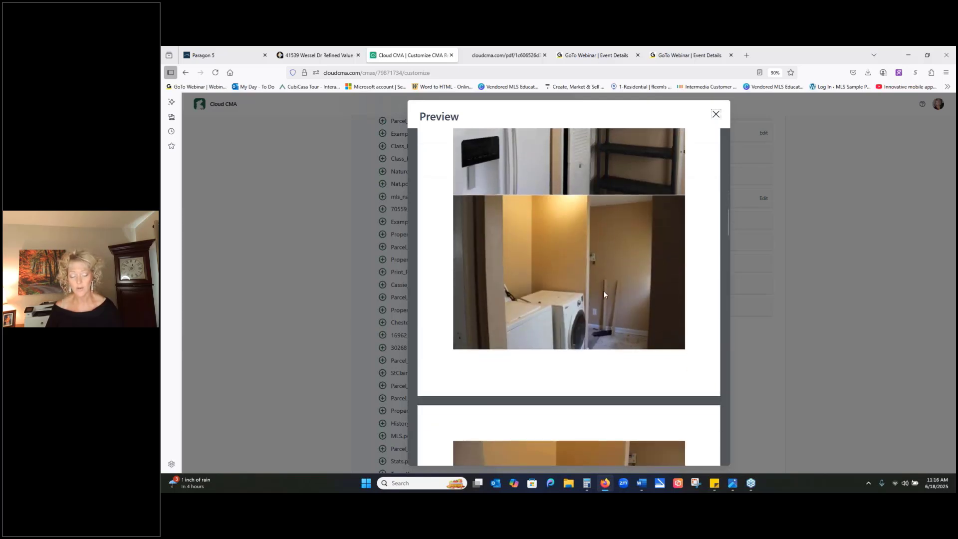
scroll(603, 290, "down", 10)
scroll(604, 295, "down", 13)
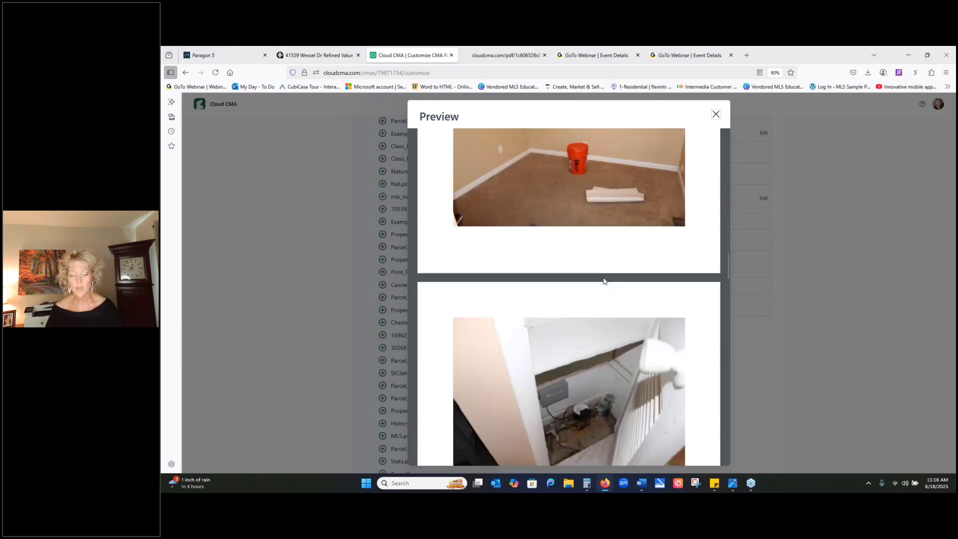
scroll(601, 281, "down", 15)
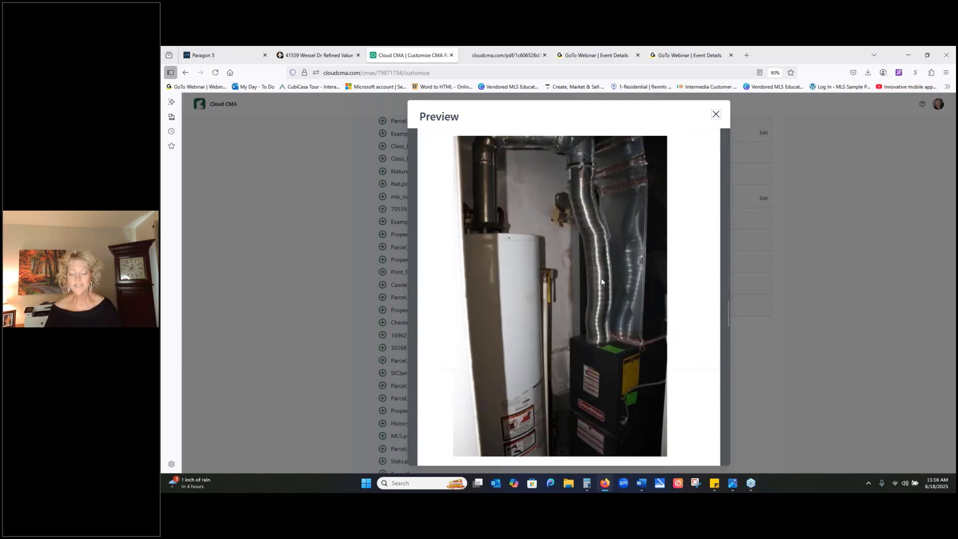
scroll(602, 289, "down", 4)
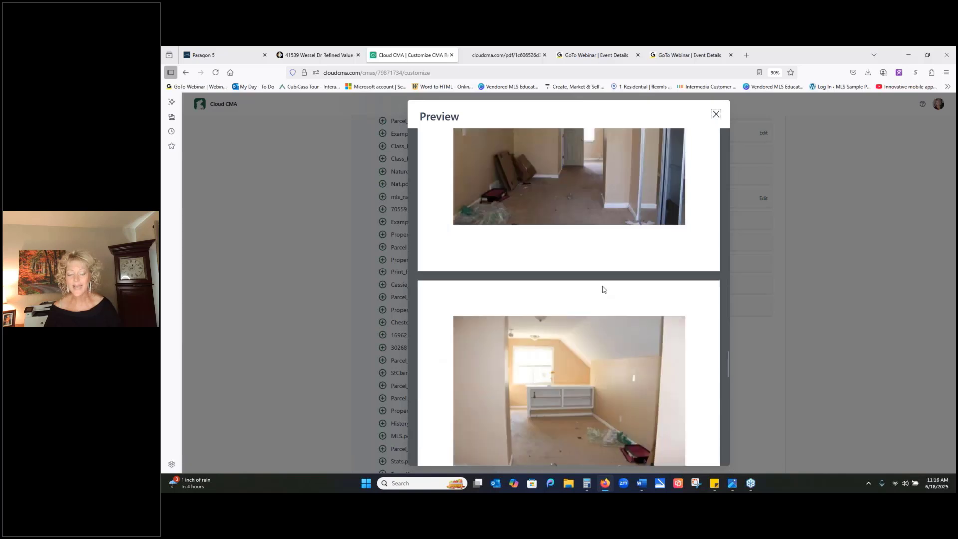
scroll(583, 324, "up", 3)
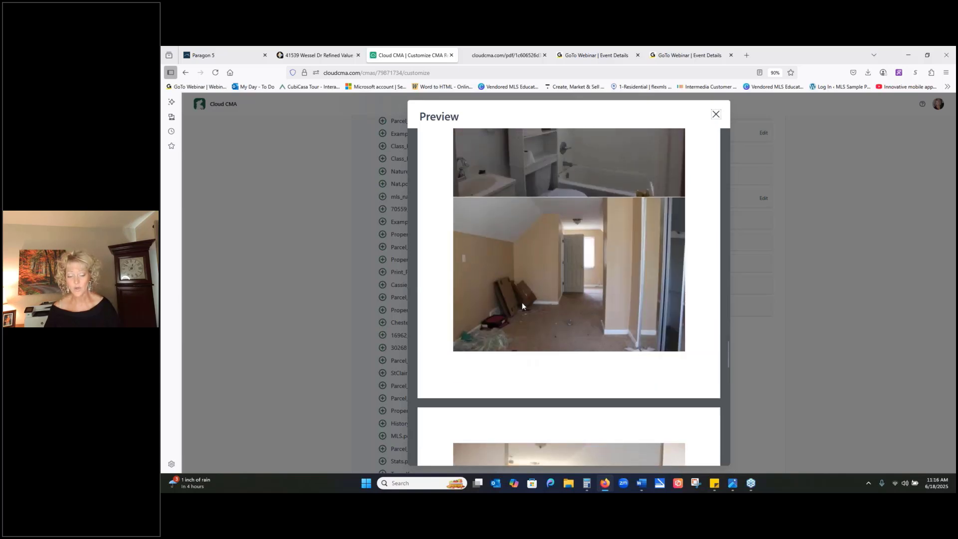
scroll(681, 249, "down", 8)
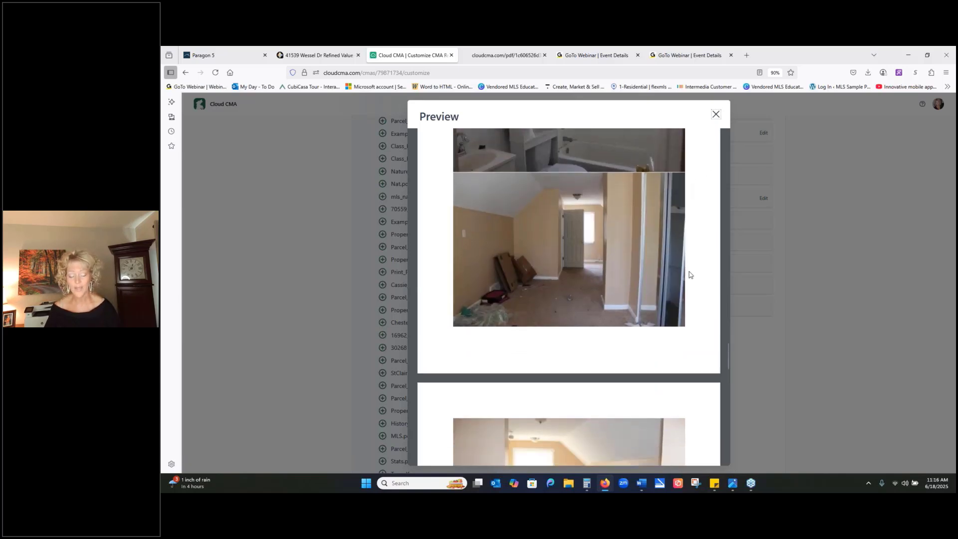
scroll(678, 265, "down", 4)
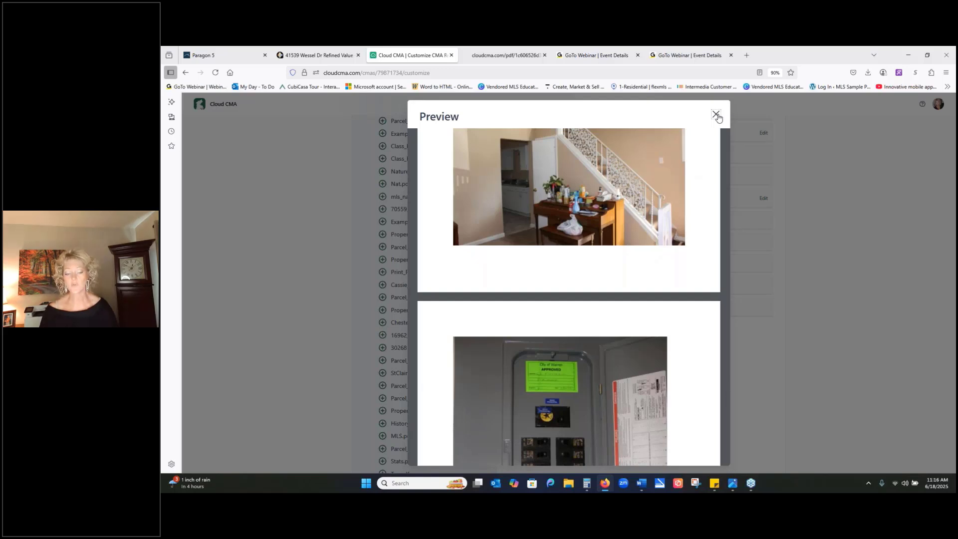
left_click(715, 115)
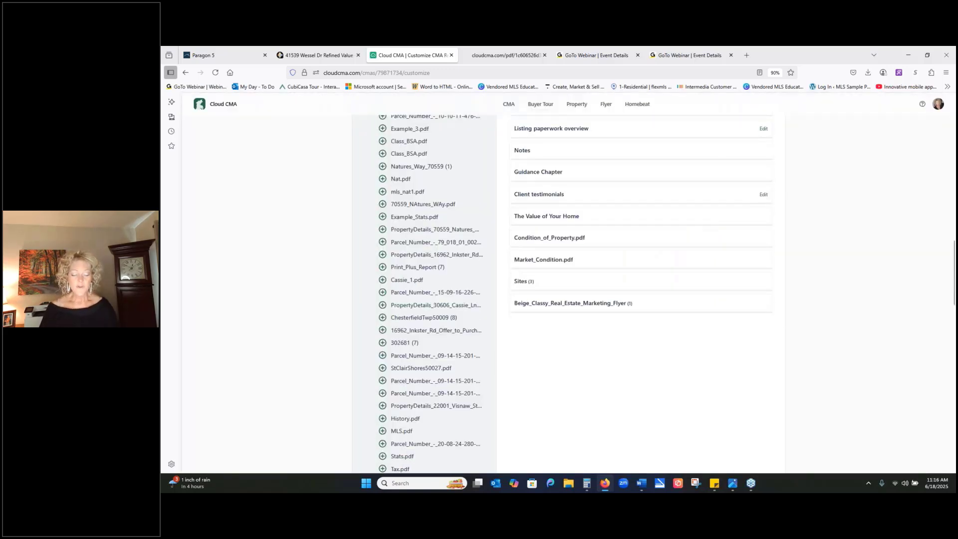
- Add the custom pages MacombCounty.pdf and WashingtonTwp50006 to the CMA report
scroll(388, 316, "down", 10)
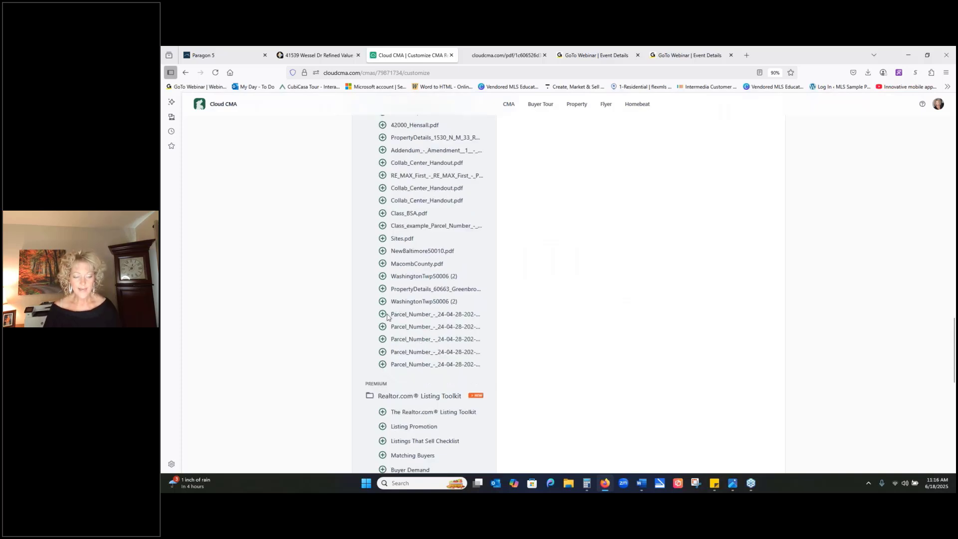
left_click(383, 276)
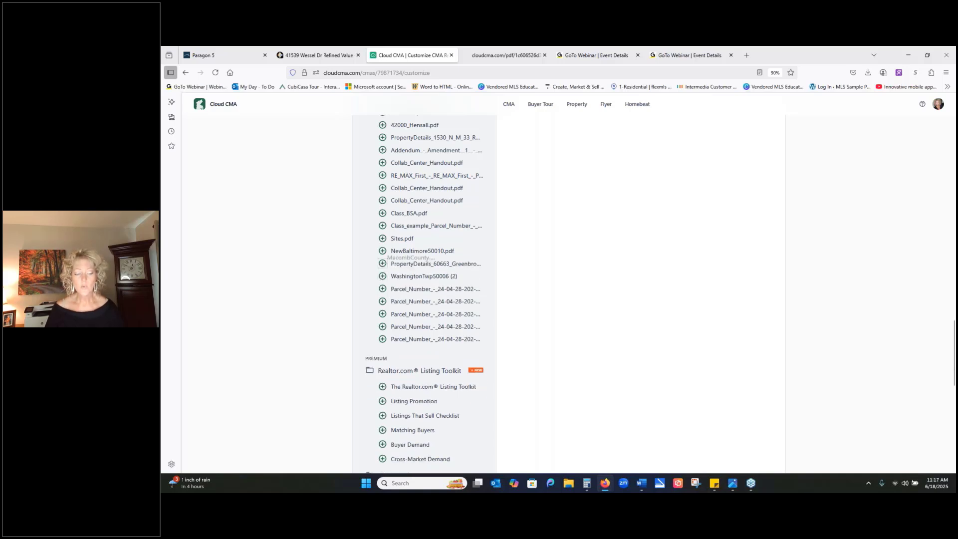
scroll(566, 249, "down", 3)
- Preview the MacombCounty.pdf and WashingtonTwp50006 market update pages, review MacombCounty.pdf once more, and close the previews
scroll(566, 249, "up", 10)
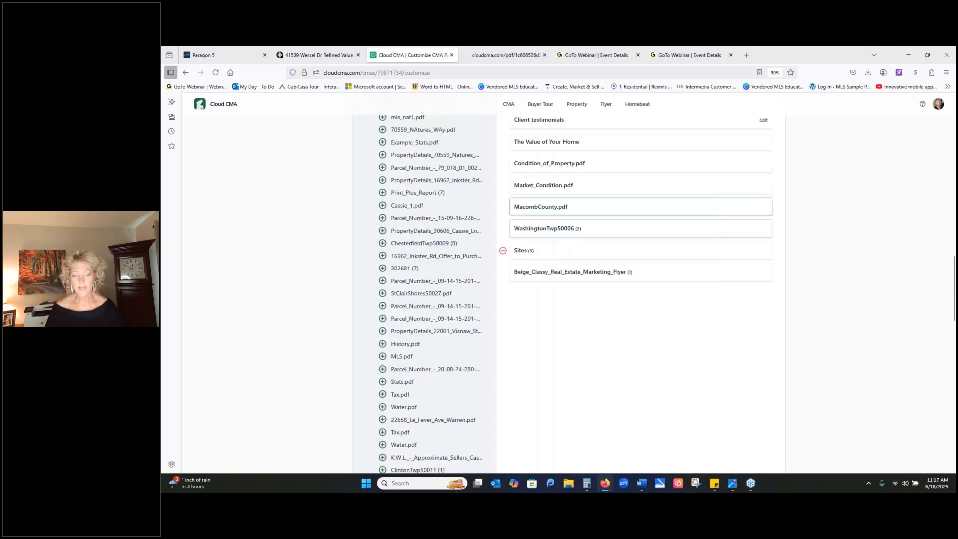
scroll(599, 309, "up", 2)
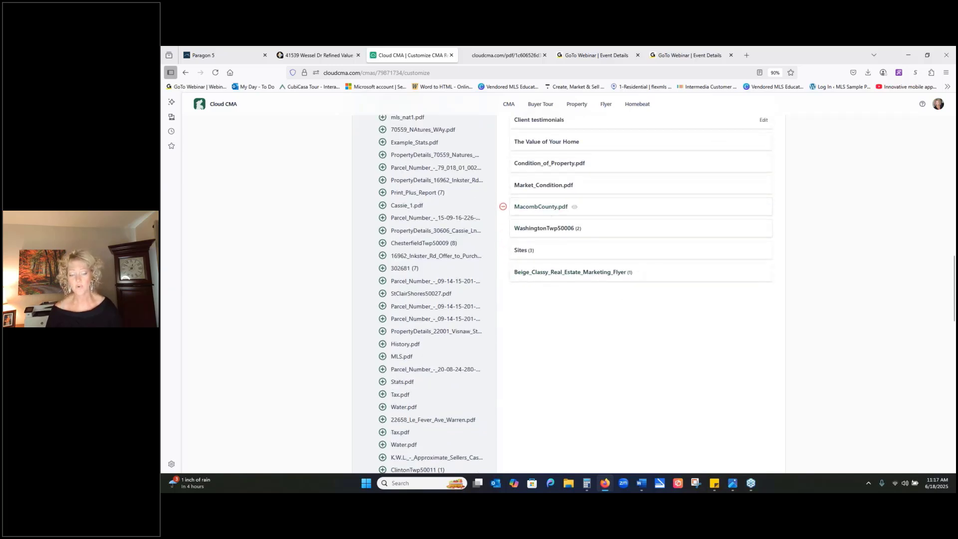
left_click(547, 209)
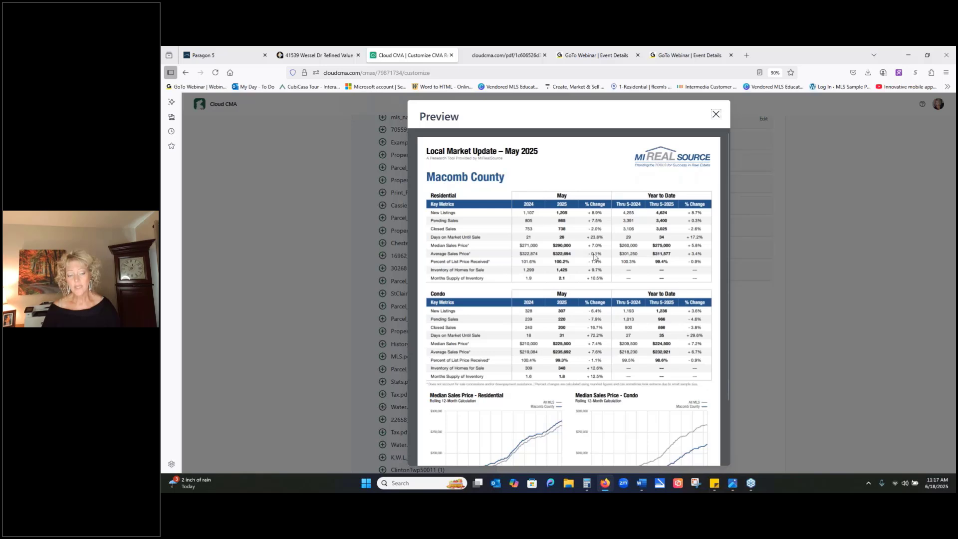
left_click(716, 115)
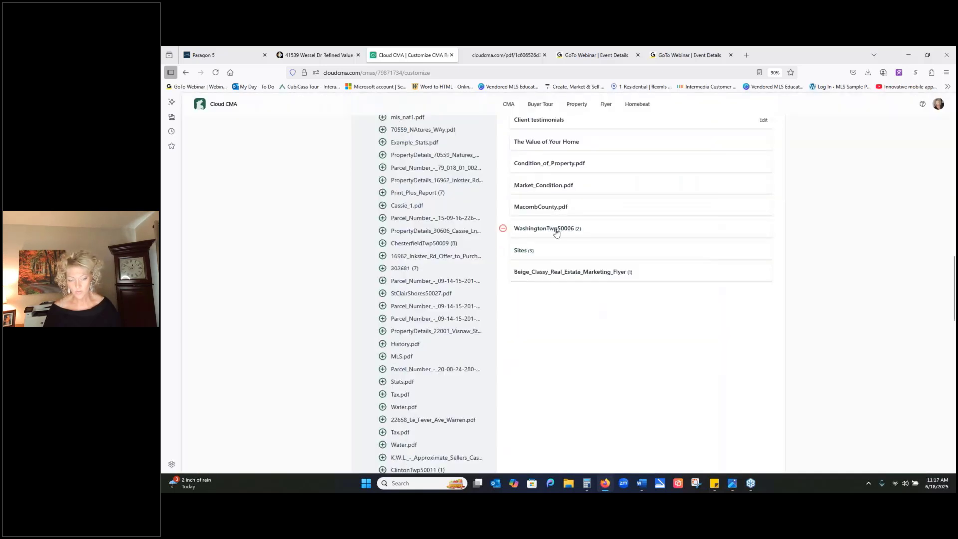
left_click(591, 223)
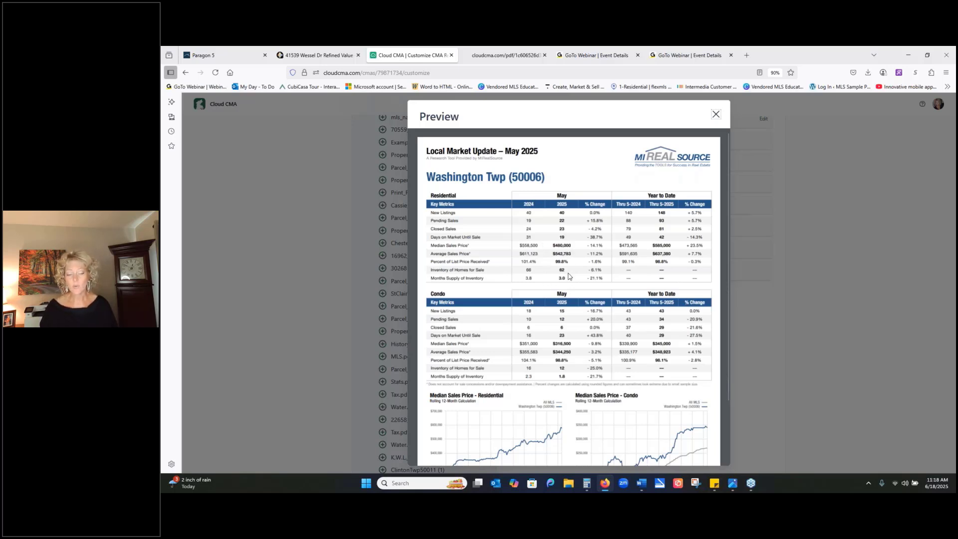
left_click(715, 114)
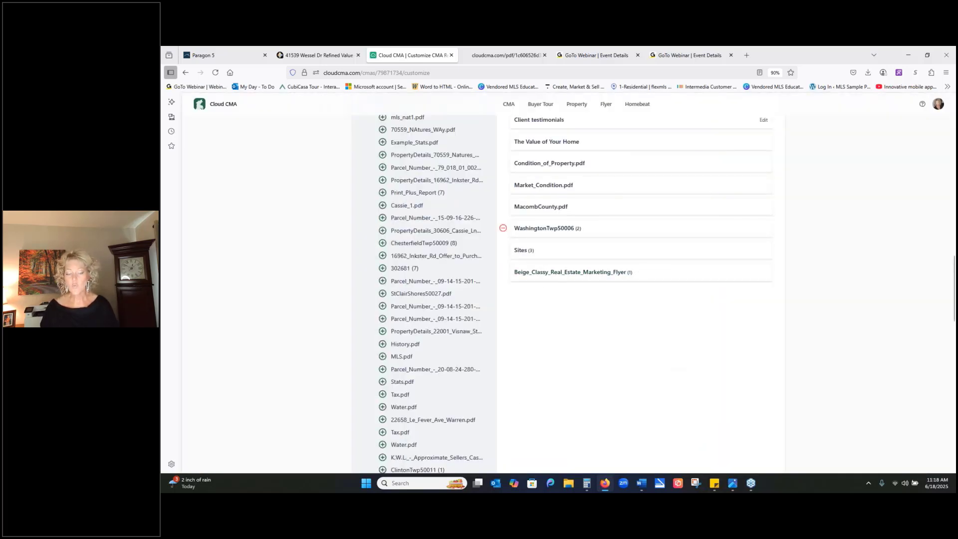
left_click(574, 206)
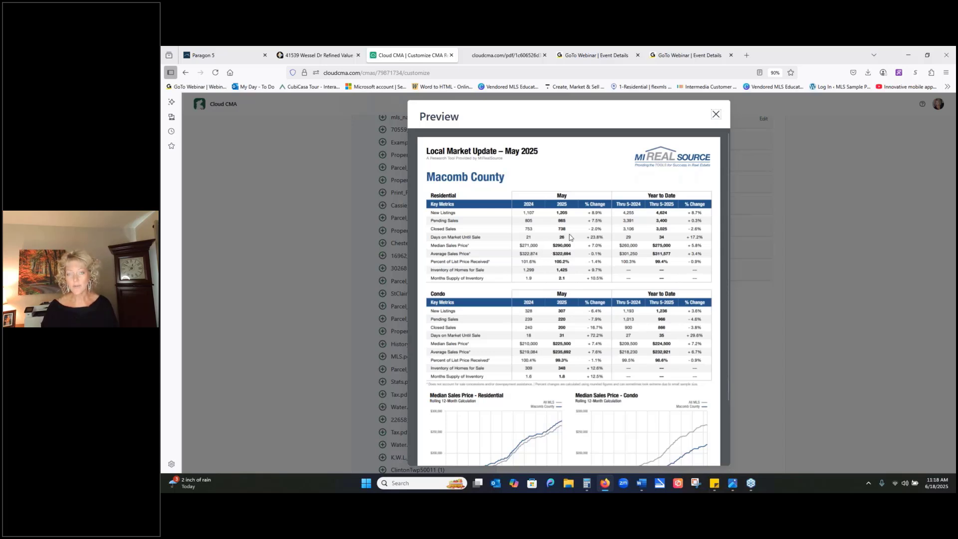
left_click(716, 114)
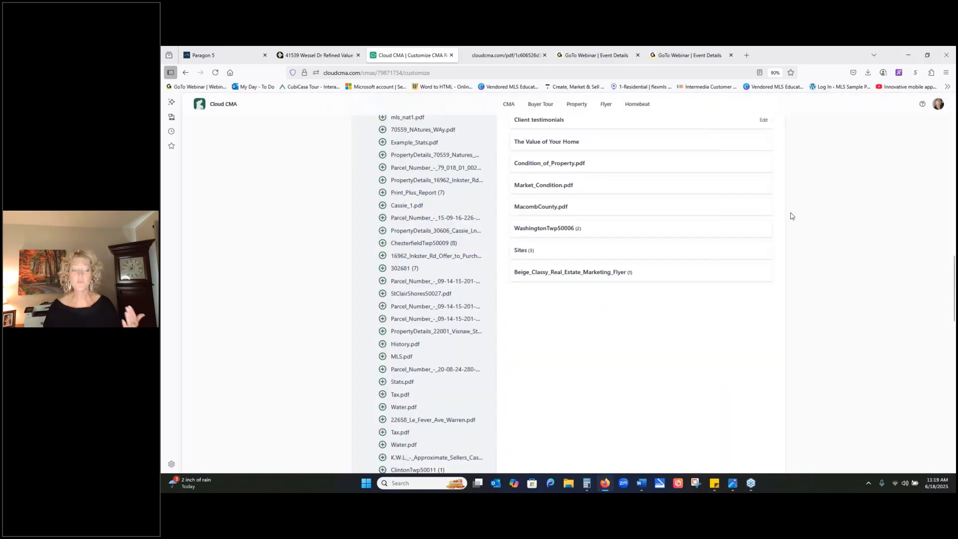
- Add the five Charter Township of Washington BS_A_Online parcel pages, including the Tax and Permits files, to the CMA report
scroll(672, 382, "down", 5)
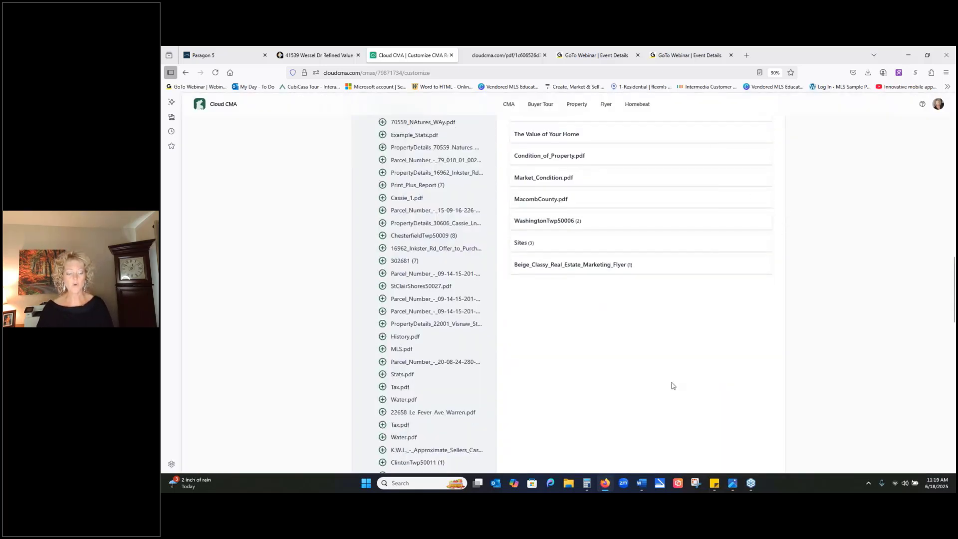
scroll(673, 378, "down", 3)
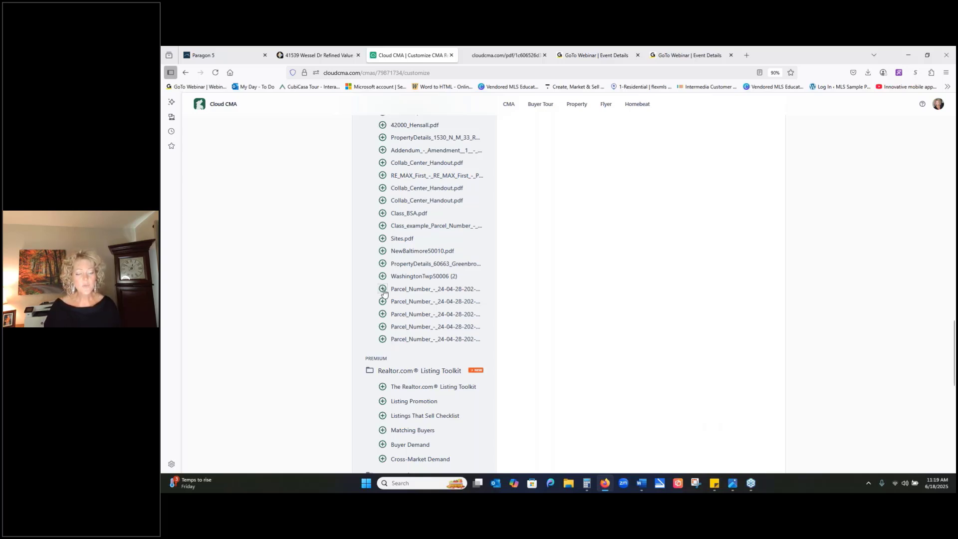
left_click(383, 290)
left_click(383, 290)
left_click(383, 289)
left_click(383, 290)
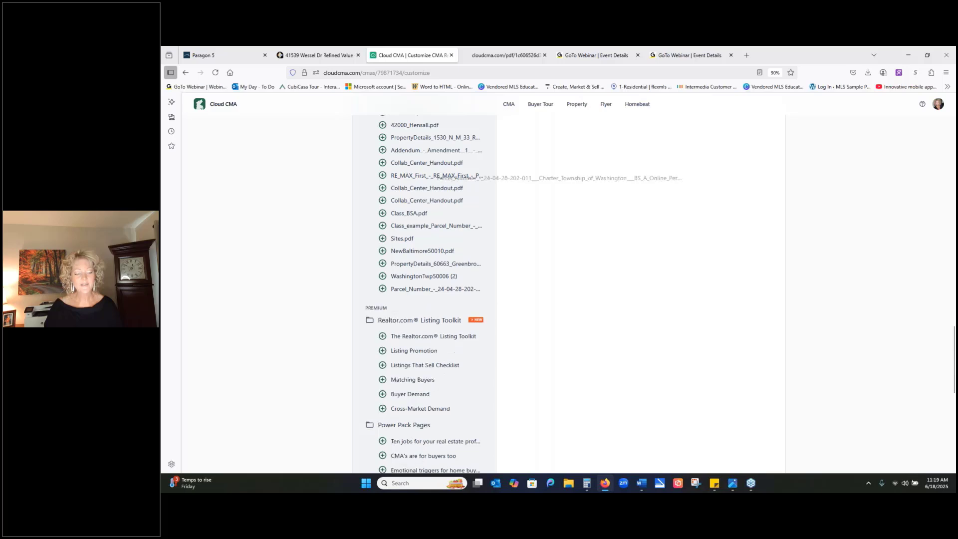
left_click(383, 290)
- Preview the Charter Township of Washington BS_A_Online_Tax.pdf page twice to review its tax history, closing the preview each time
scroll(636, 237, "up", 3)
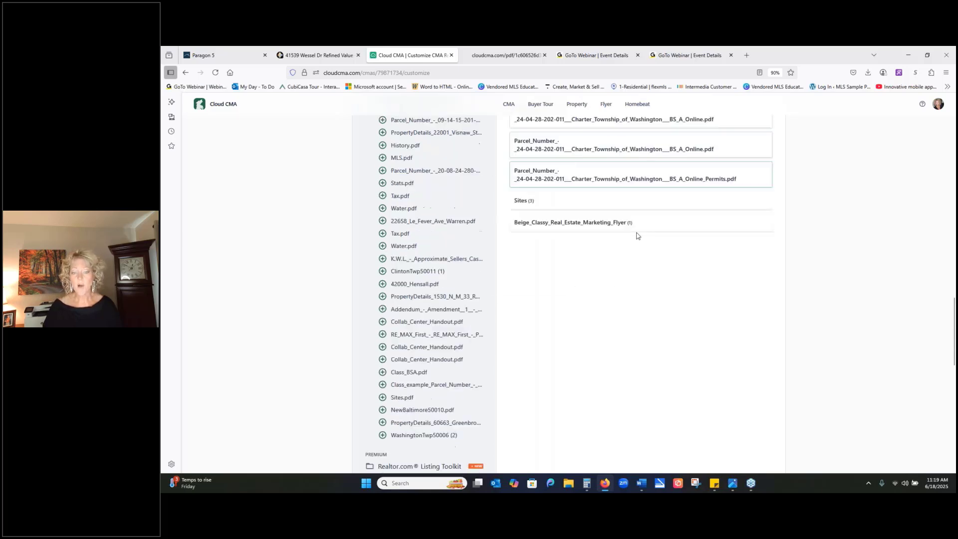
scroll(636, 236, "up", 2)
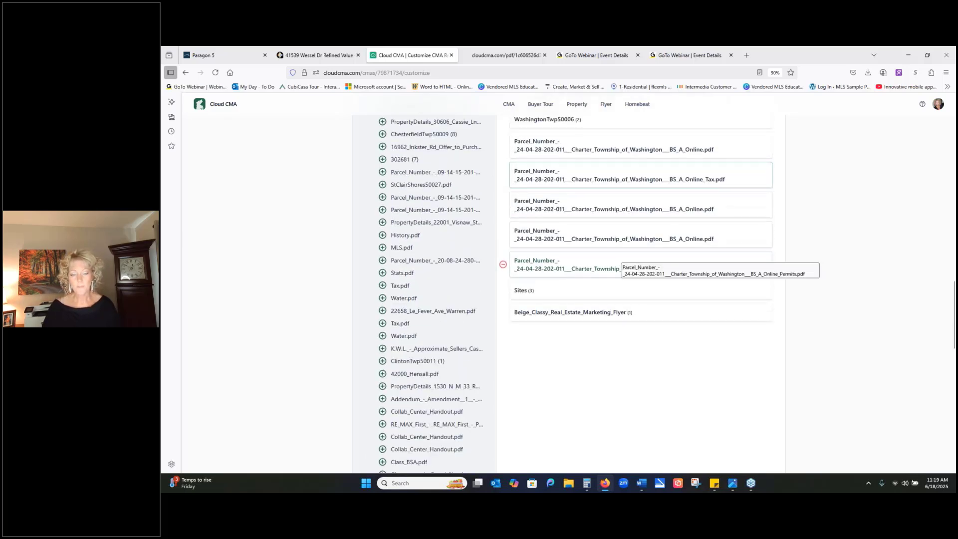
scroll(620, 253, "up", 1)
left_click(565, 207)
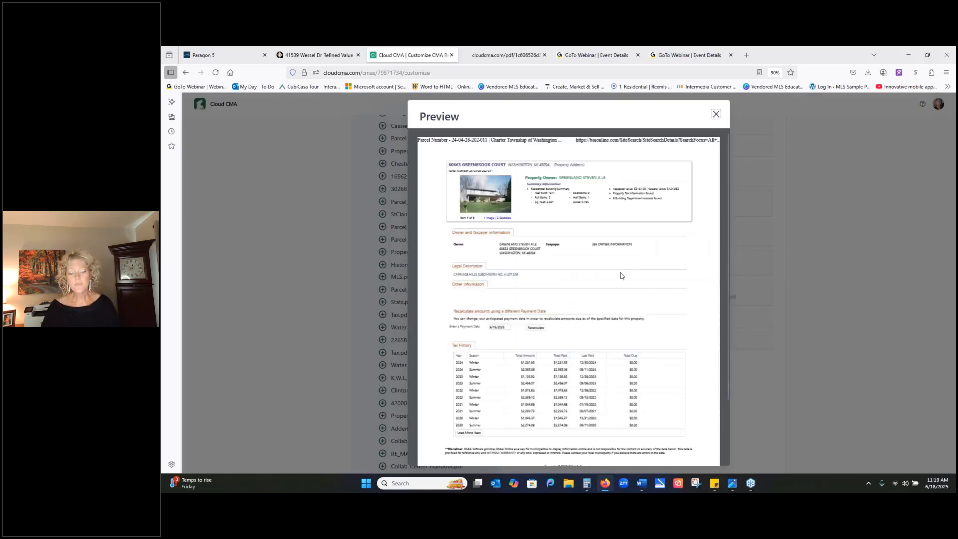
left_click(716, 114)
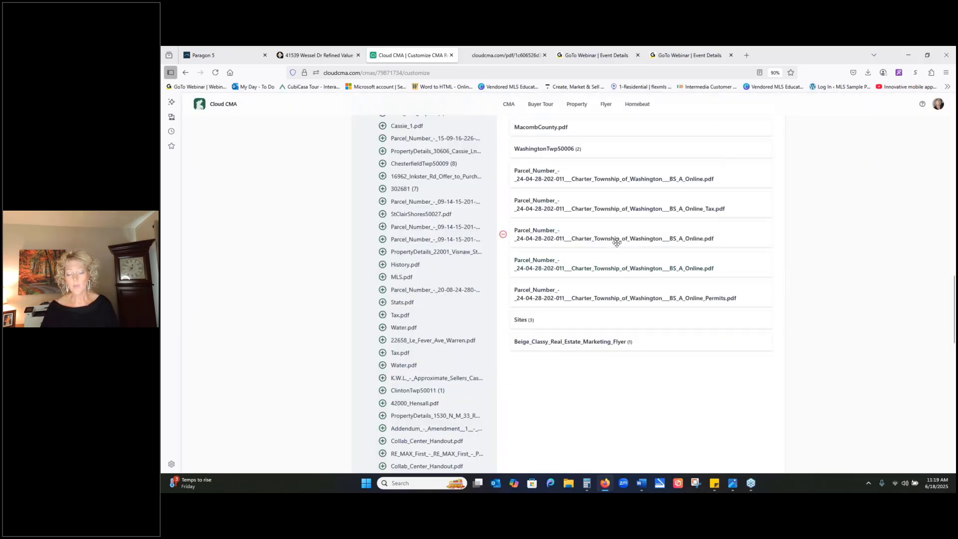
left_click(618, 209)
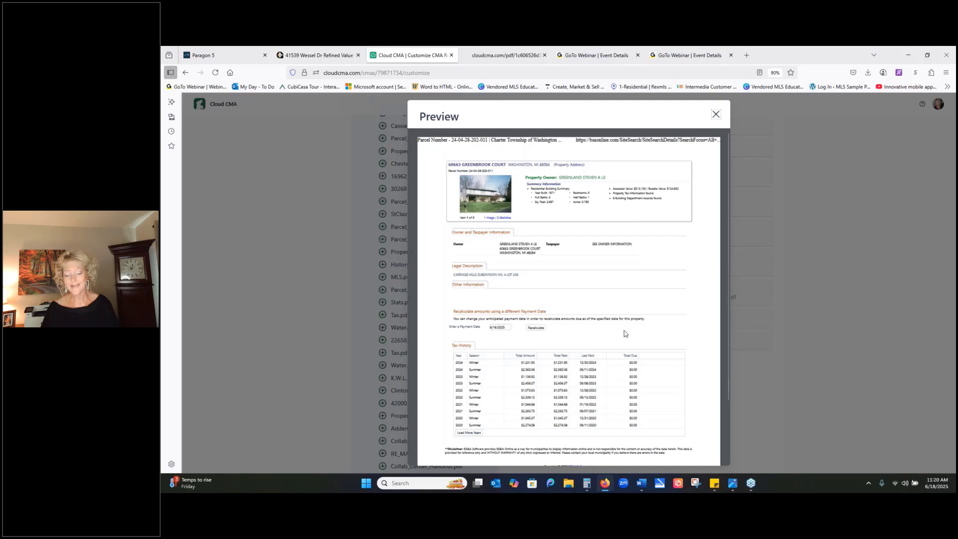
left_click(716, 116)
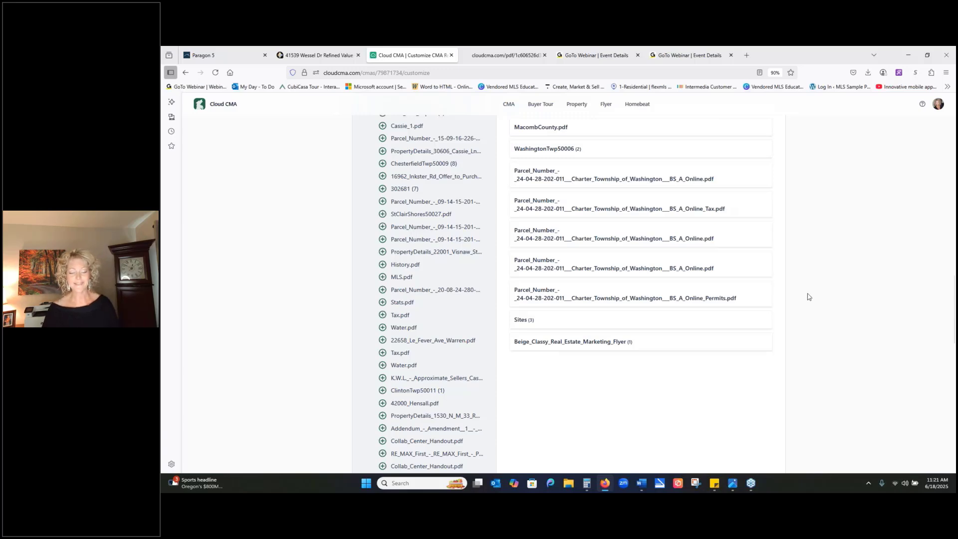
- Switch to Paragon 5, open the first pending listing in the spreadsheet, and view its BS&A Online parcel record
scroll(826, 257, "up", 3)
scroll(826, 257, "up", 6)
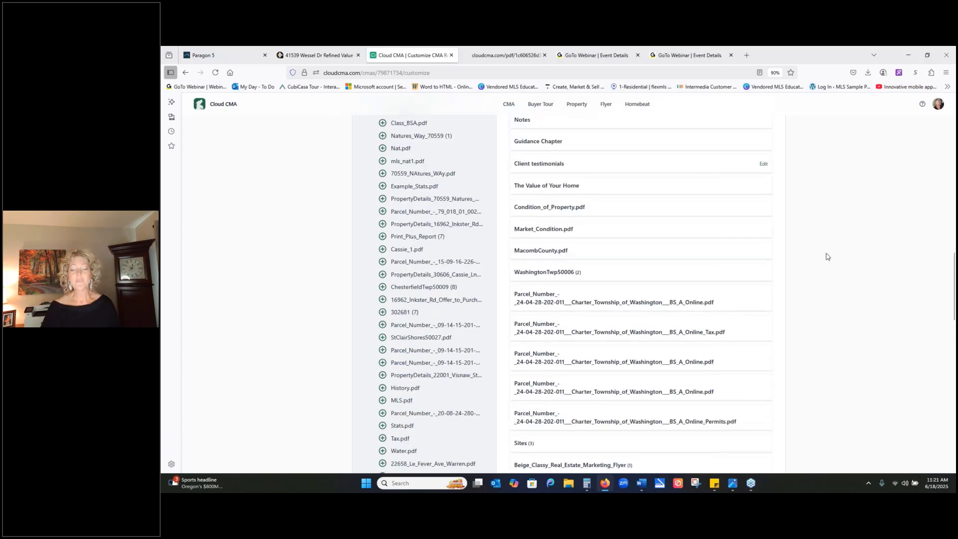
scroll(823, 257, "up", 1)
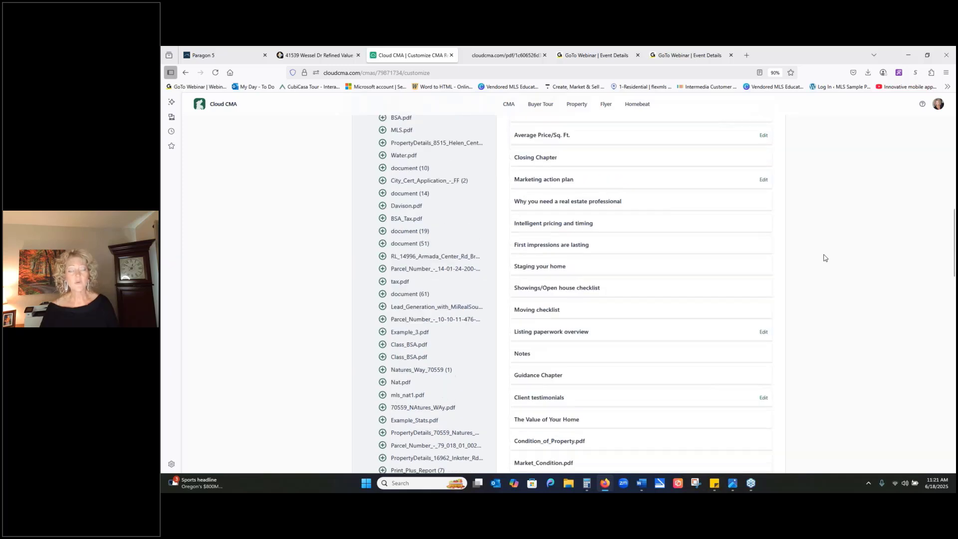
scroll(823, 257, "up", 7)
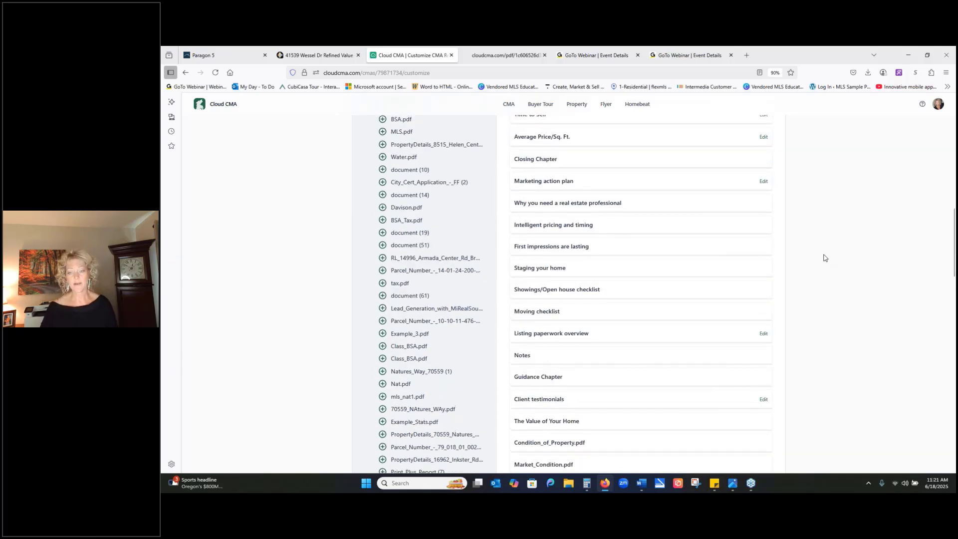
scroll(824, 257, "up", 1)
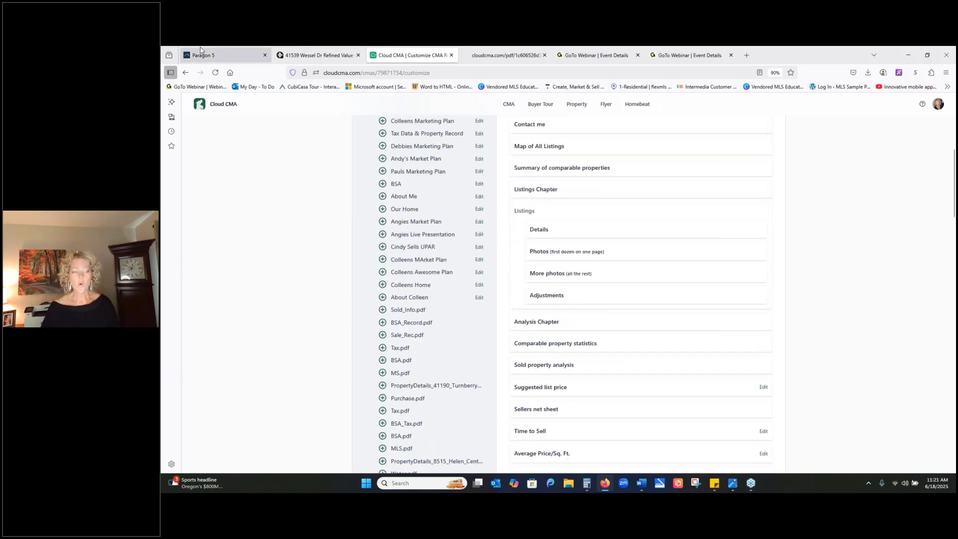
left_click(203, 56)
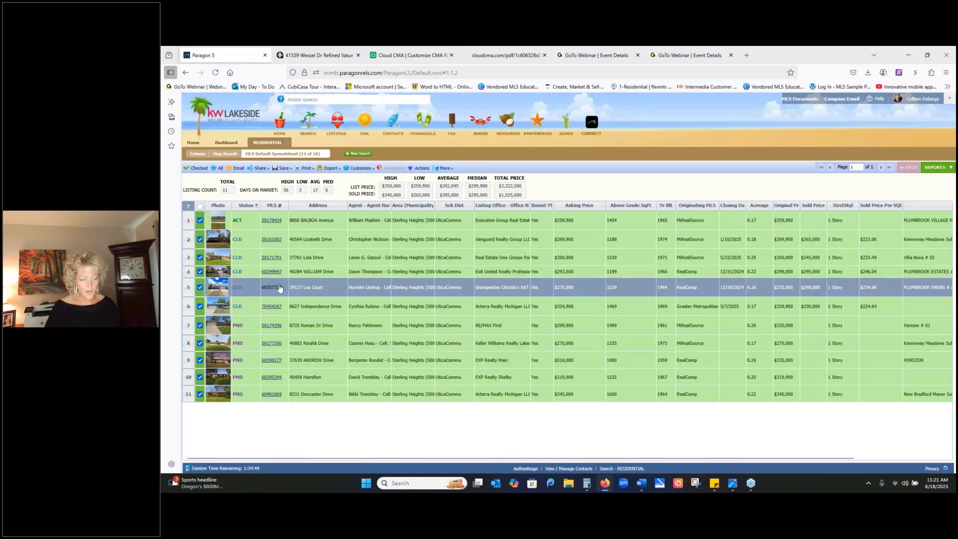
left_click(273, 327)
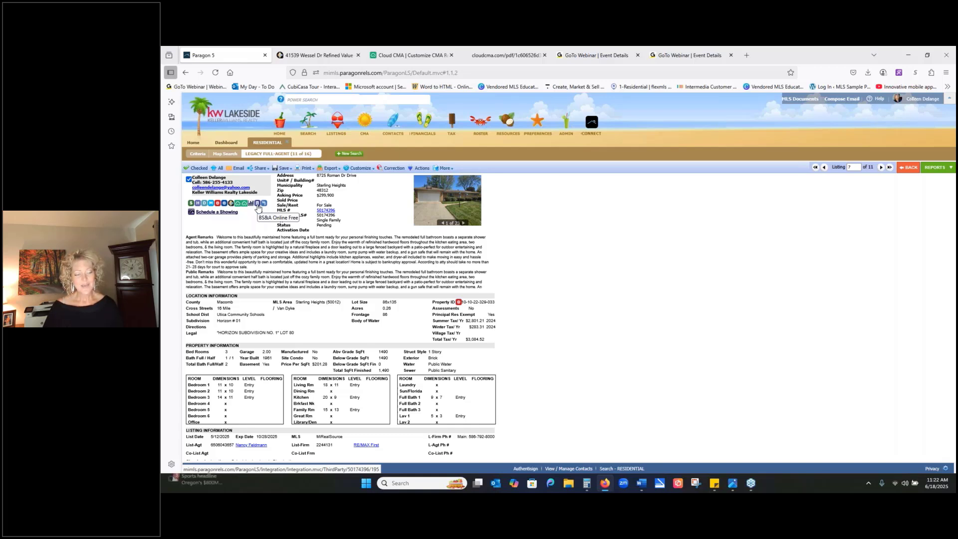
left_click(258, 208)
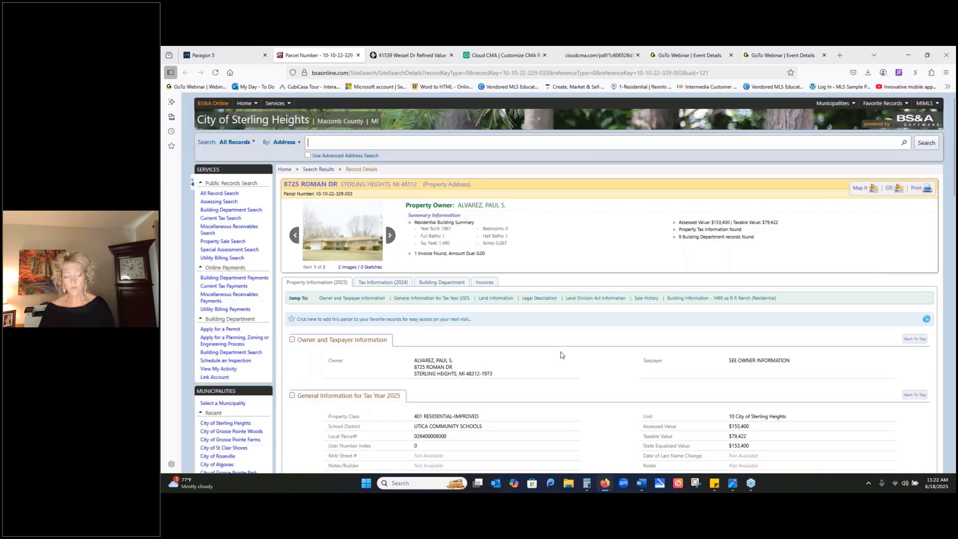
scroll(568, 351, "down", 3)
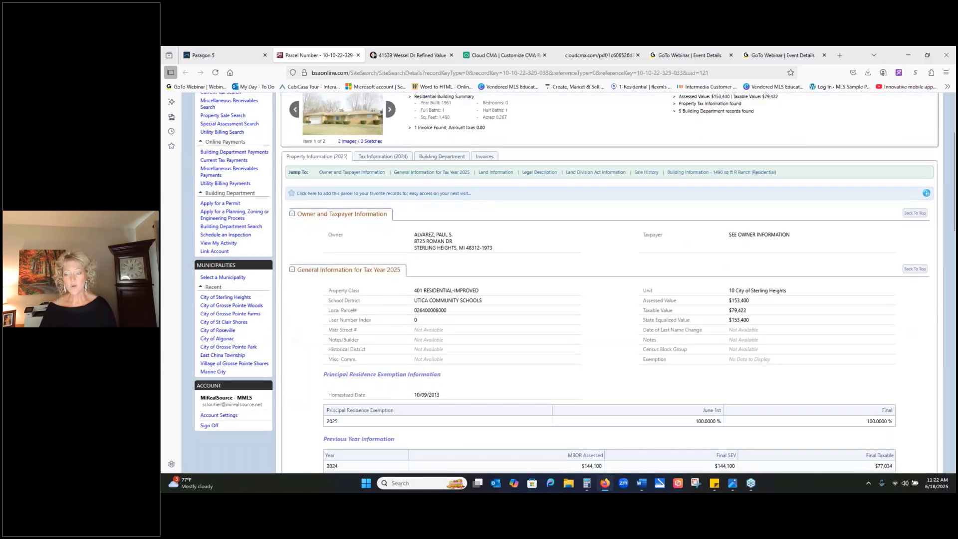
scroll(740, 227, "up", 3)
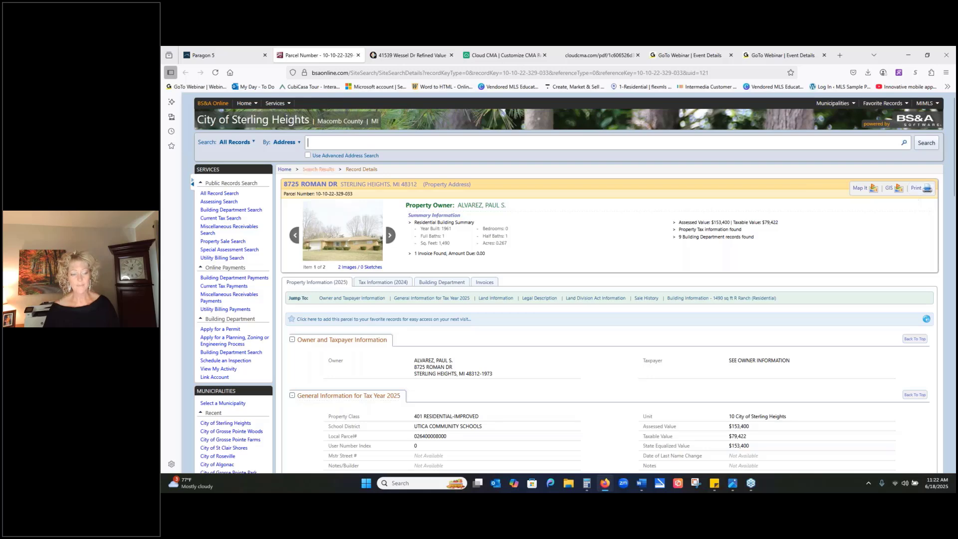
- Enlarge the parcel record's house photo, bring up the dialog for saving the image, cancel it and close the photo
left_click(332, 244)
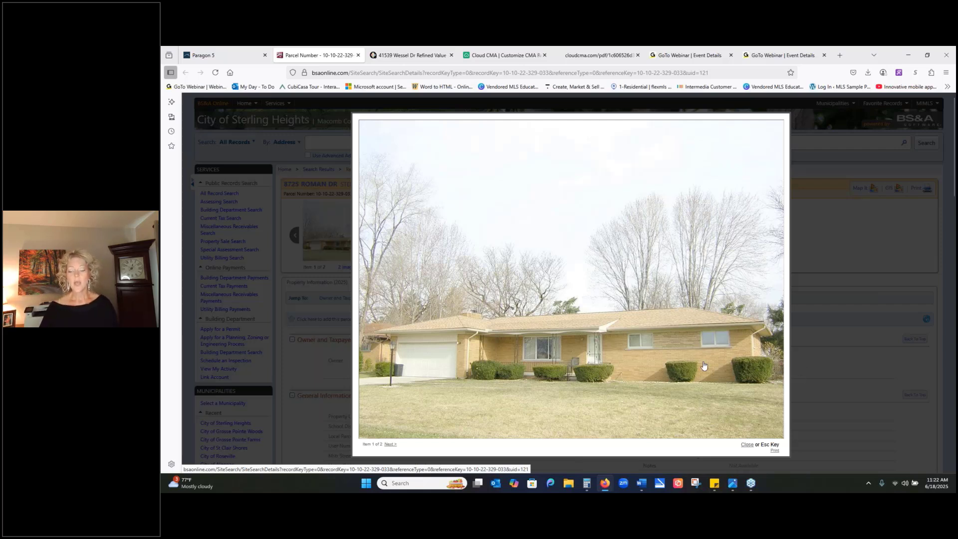
right_click(671, 346)
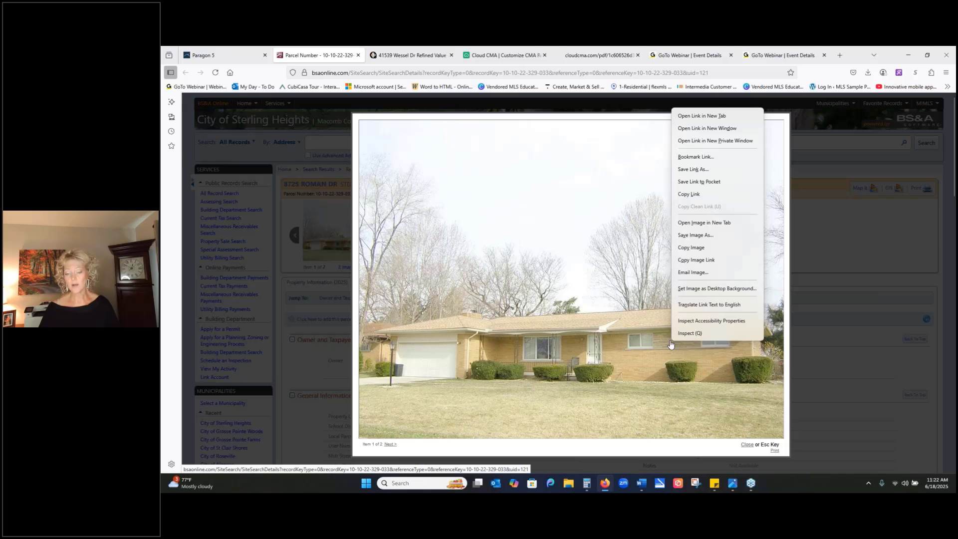
left_click(698, 236)
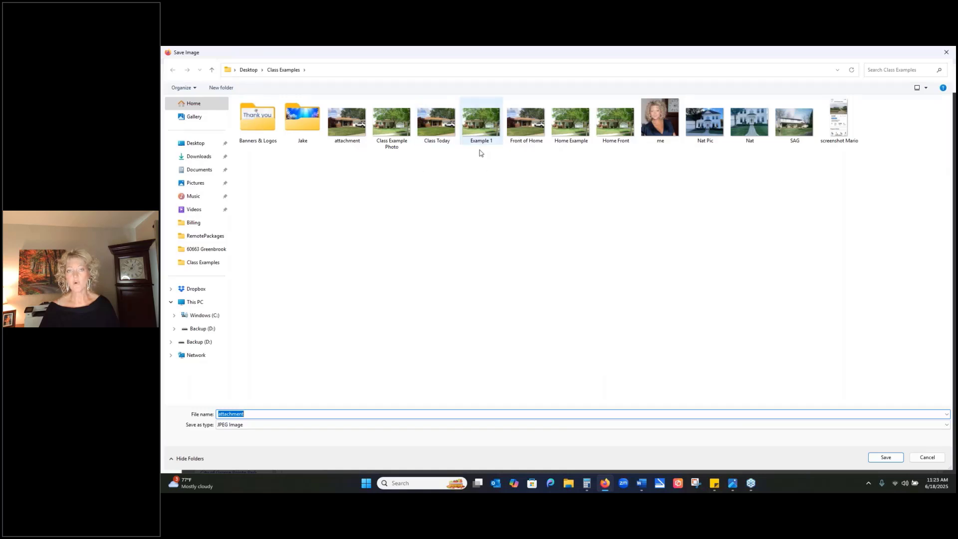
left_click(944, 53)
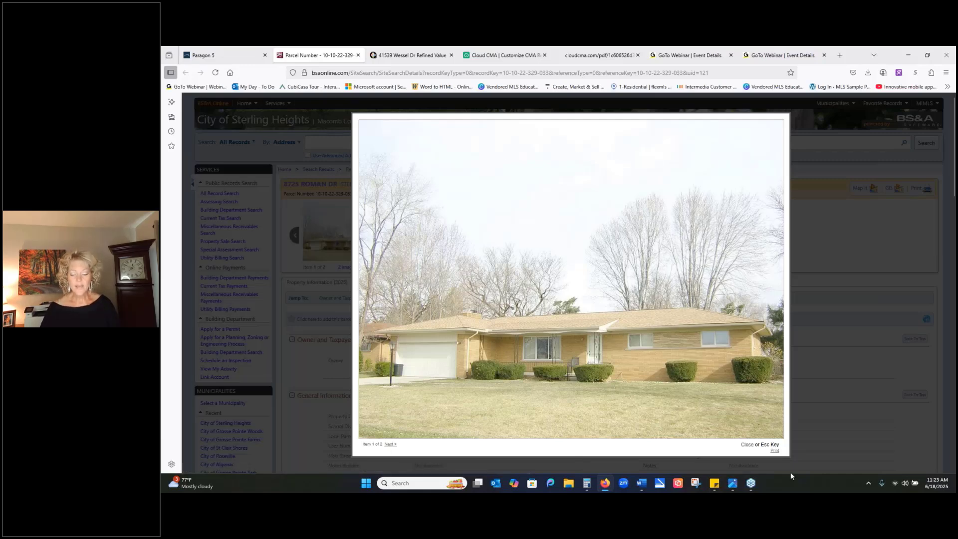
left_click(746, 444)
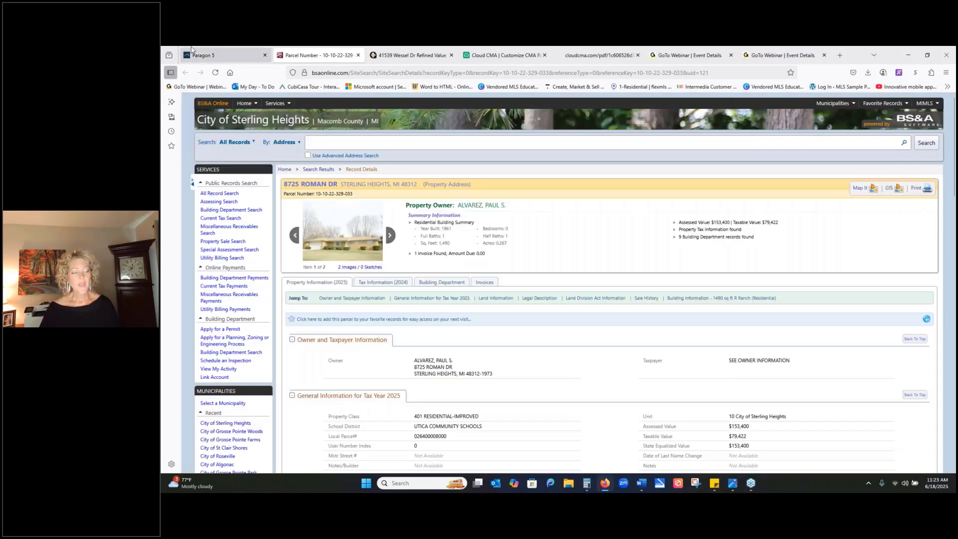
- Return to the Paragon 5 listing and open its Realist Property Details report
left_click(194, 56)
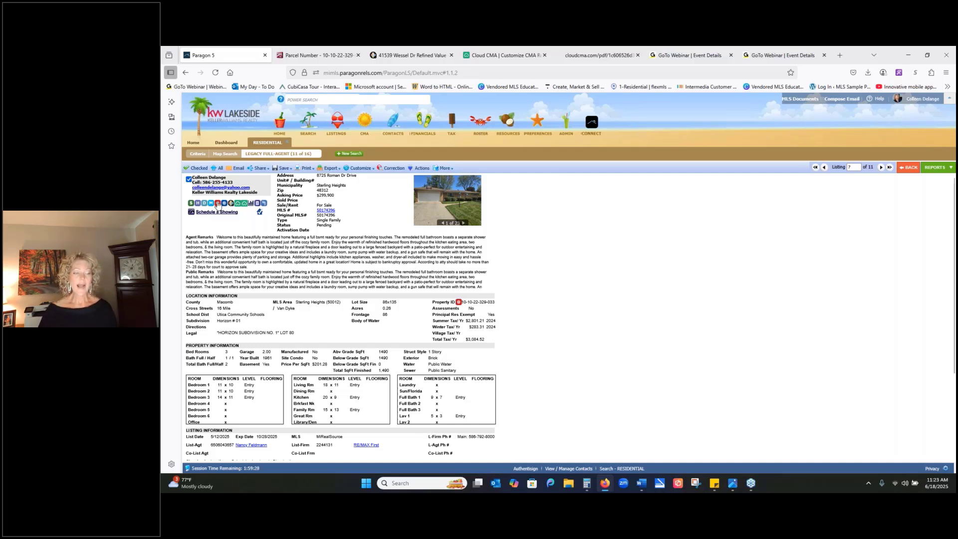
left_click(218, 204)
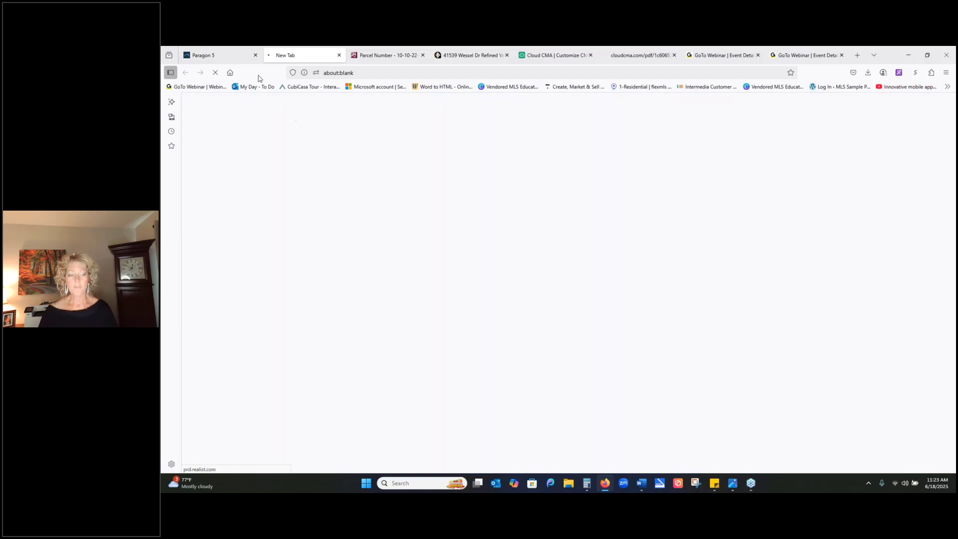
left_click(227, 59)
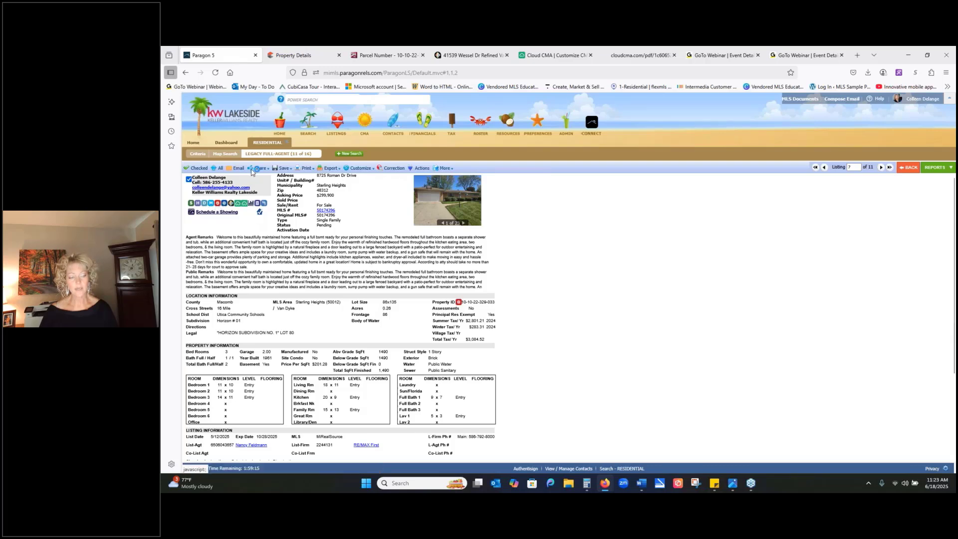
left_click(292, 57)
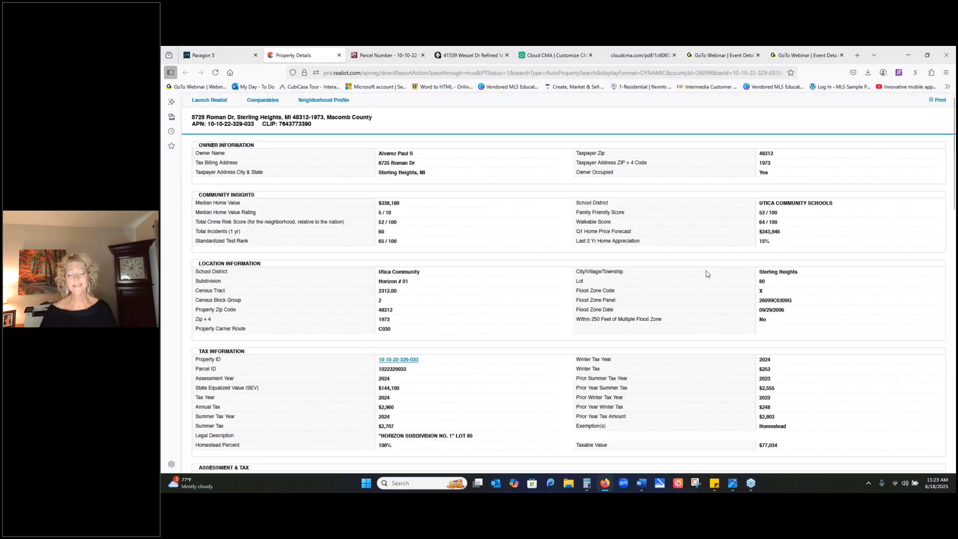
- Examine the Realist report's tax, assessment, characteristics, rental trends, listing information, sales history and mortgage history sections
scroll(513, 177, "down", 1)
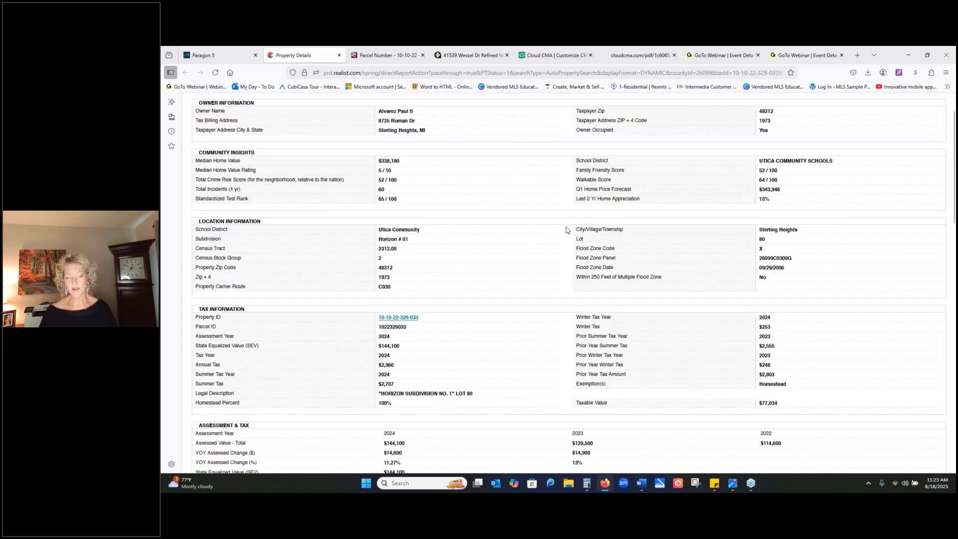
scroll(566, 230, "down", 7)
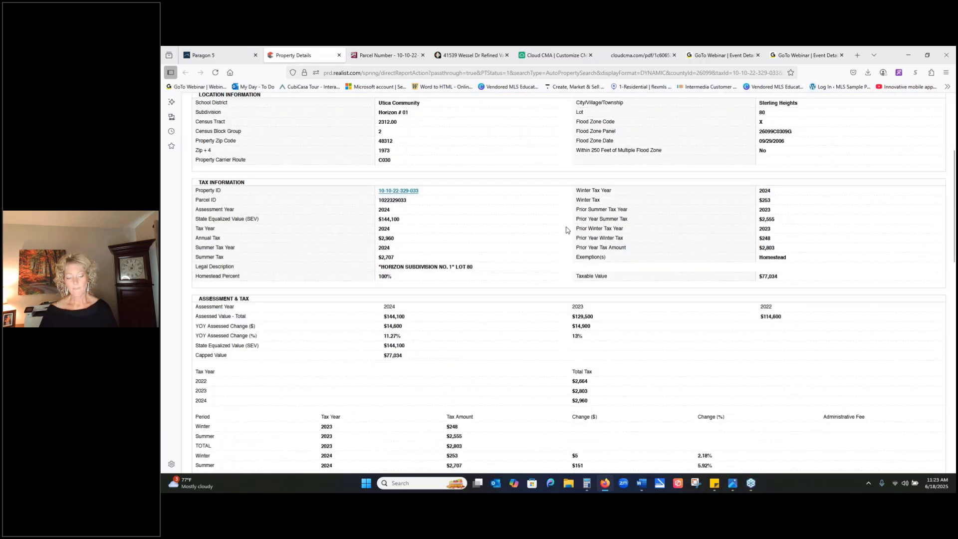
scroll(566, 230, "down", 4)
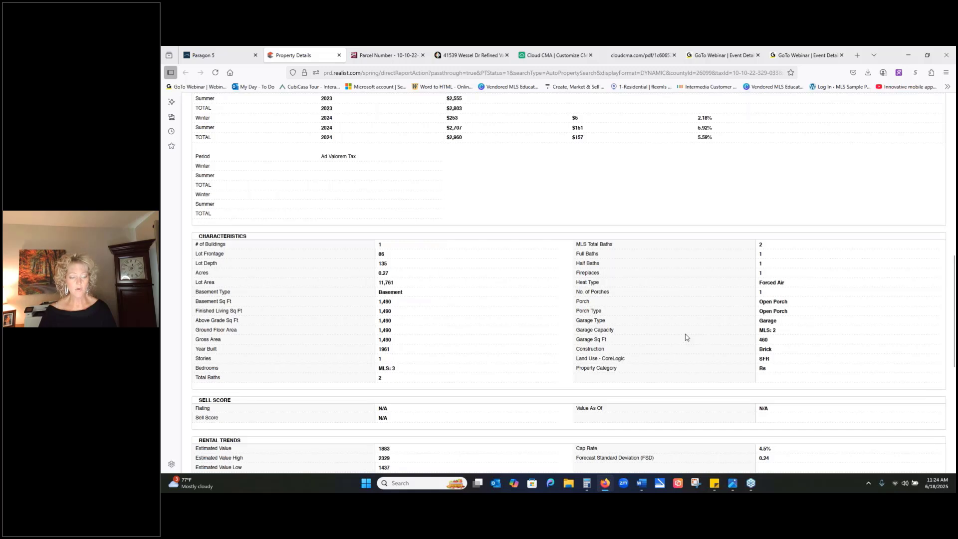
scroll(686, 338, "down", 2)
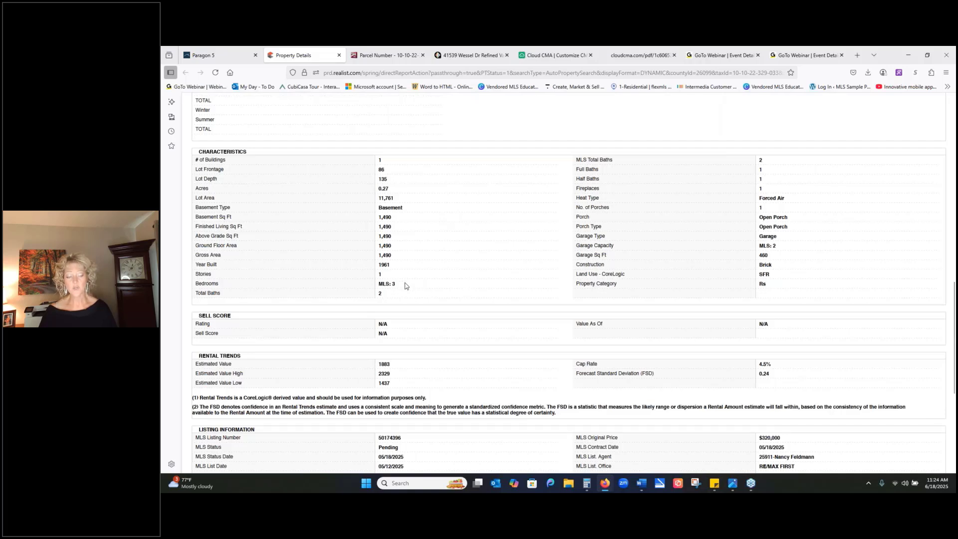
scroll(431, 278, "down", 1)
scroll(431, 279, "down", 5)
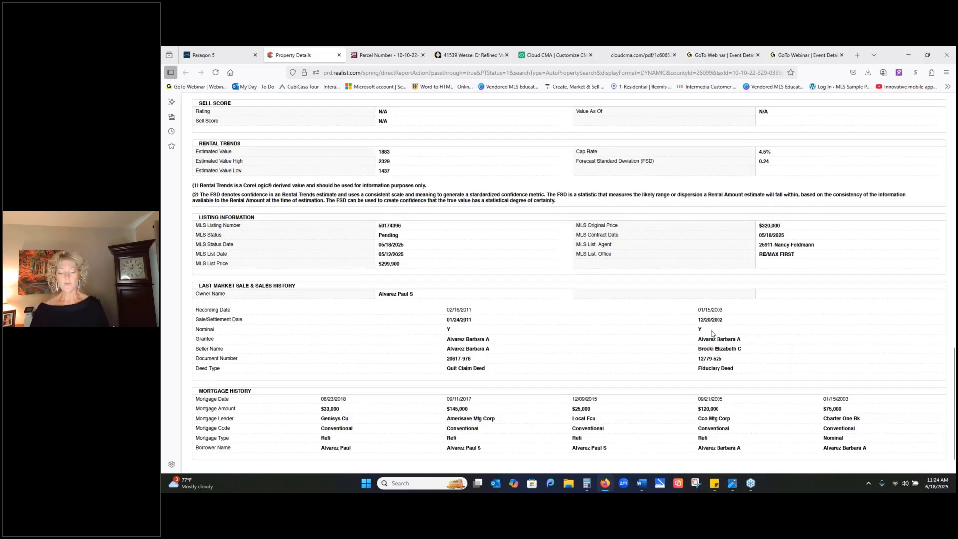
scroll(719, 354, "down", 1)
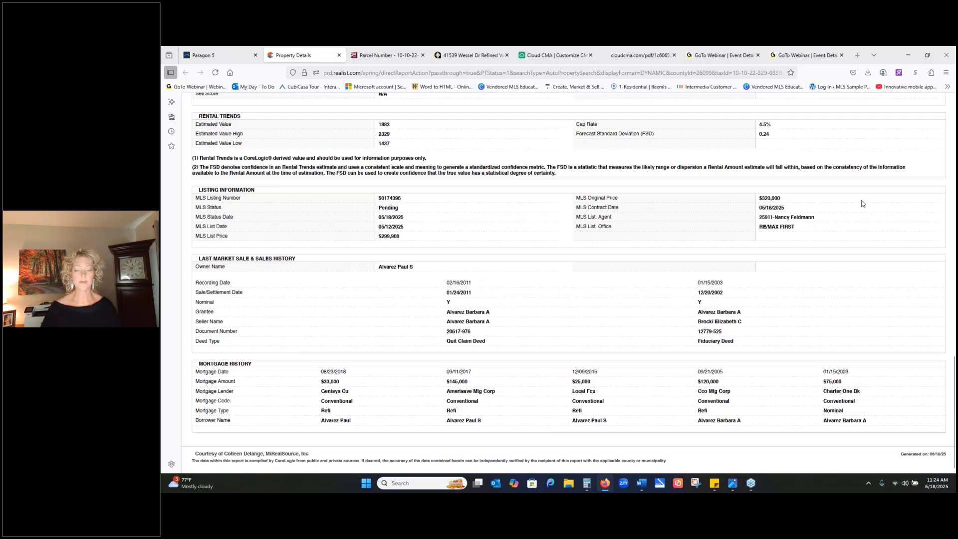
scroll(866, 213, "up", 10)
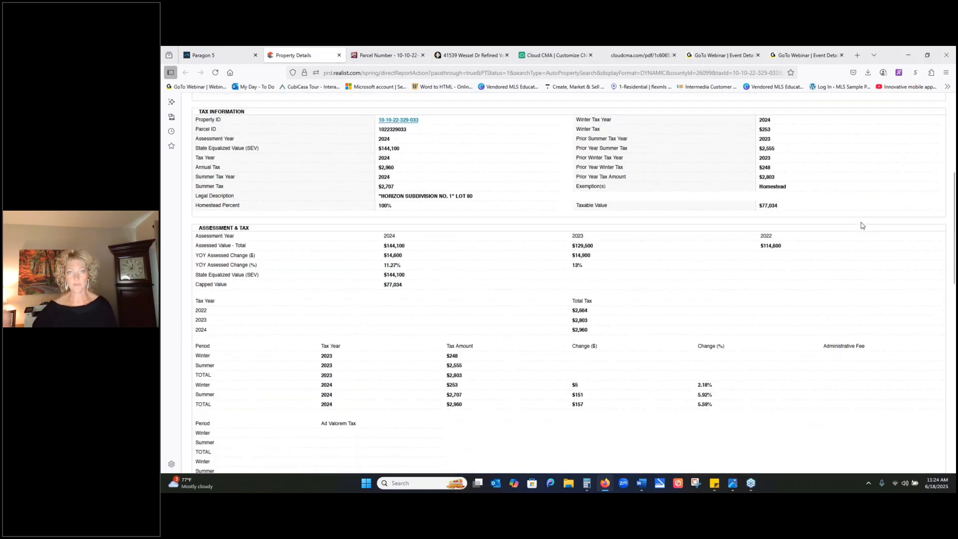
scroll(862, 225, "up", 5)
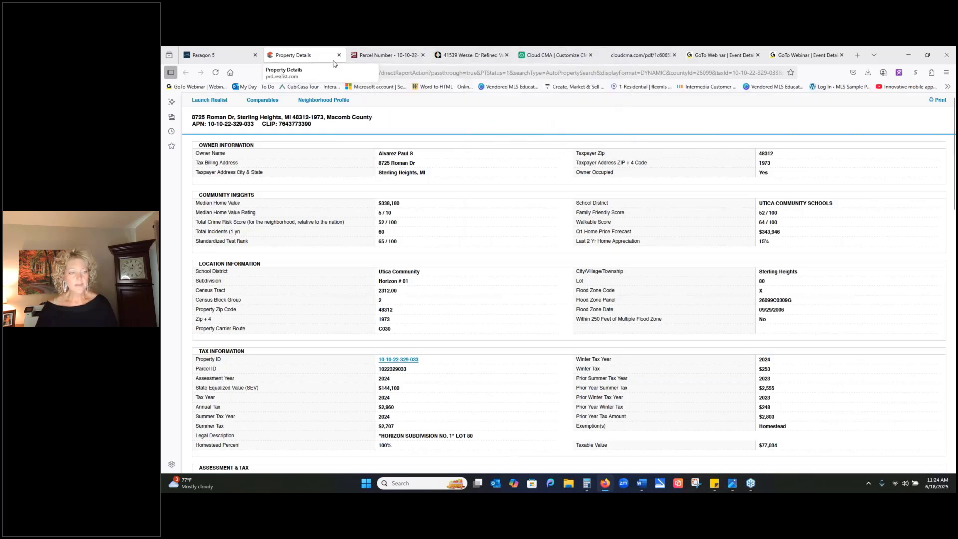
- Switch back to Cloud CMA and remove the Cover letter and Agent resume pages from the CMA report
left_click(555, 59)
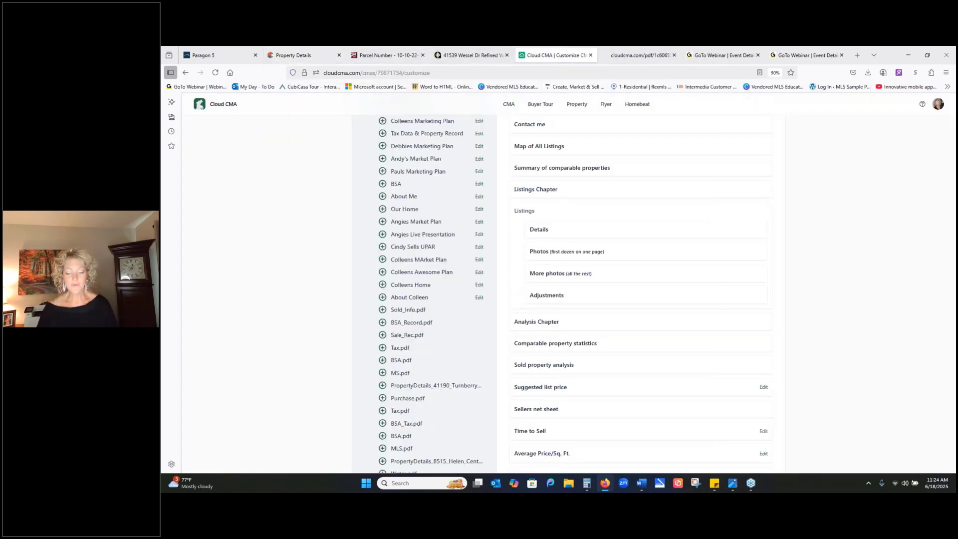
scroll(850, 270, "up", 5)
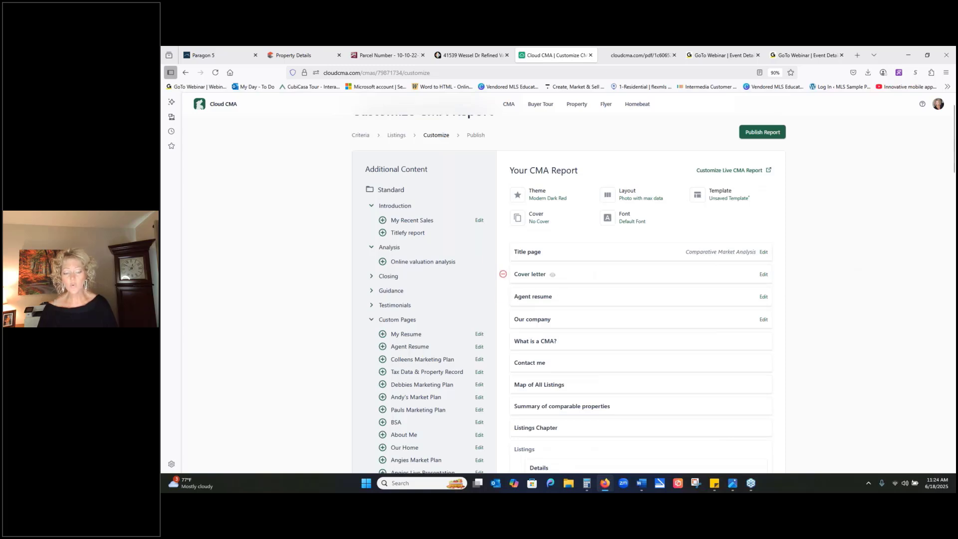
left_click(504, 274)
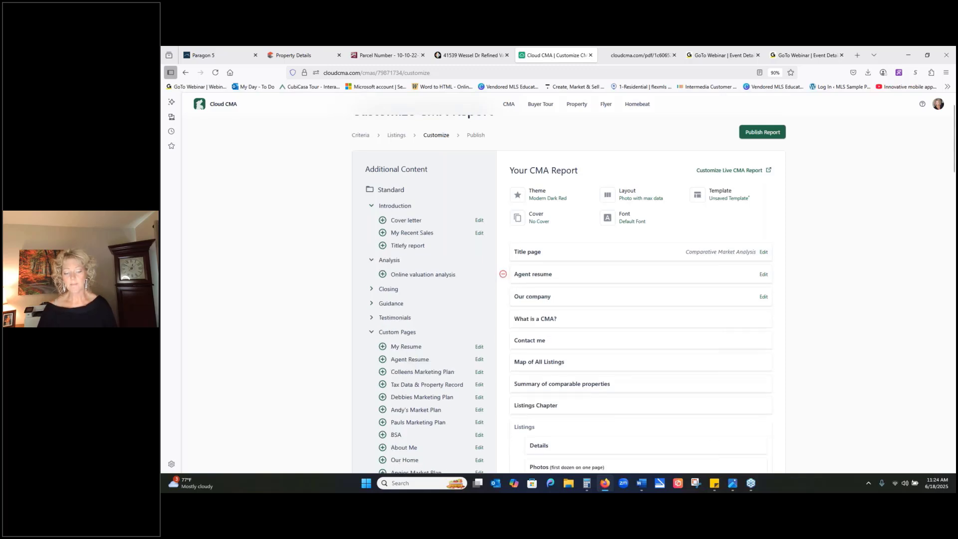
left_click(503, 274)
- Move the Summary of comparable properties page below the Listings section, just before the Analysis Chapter
scroll(574, 309, "down", 1)
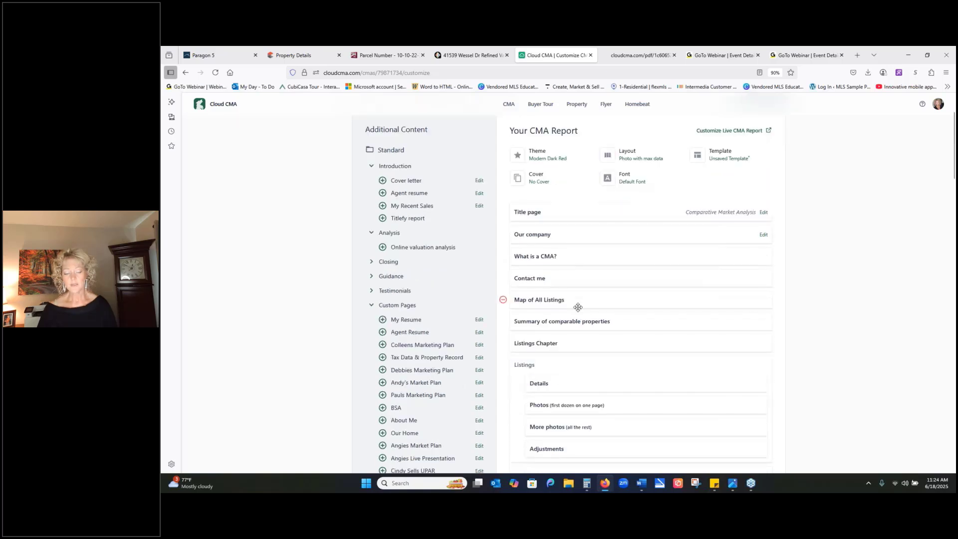
scroll(585, 308, "down", 1)
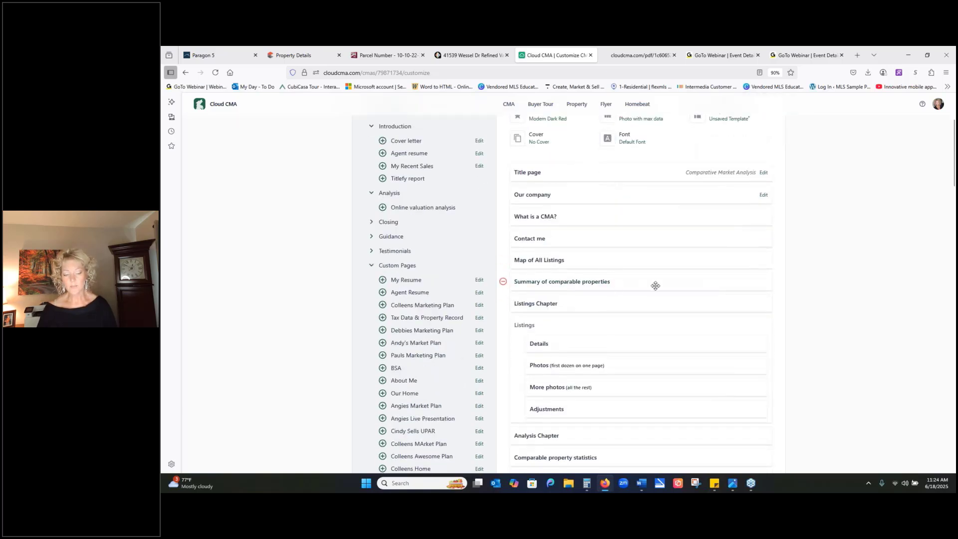
mouse_move(655, 285)
left_mouse_down()
mouse_move(647, 402)
mouse_move(645, 287)
mouse_move(661, 298)
left_mouse_up()
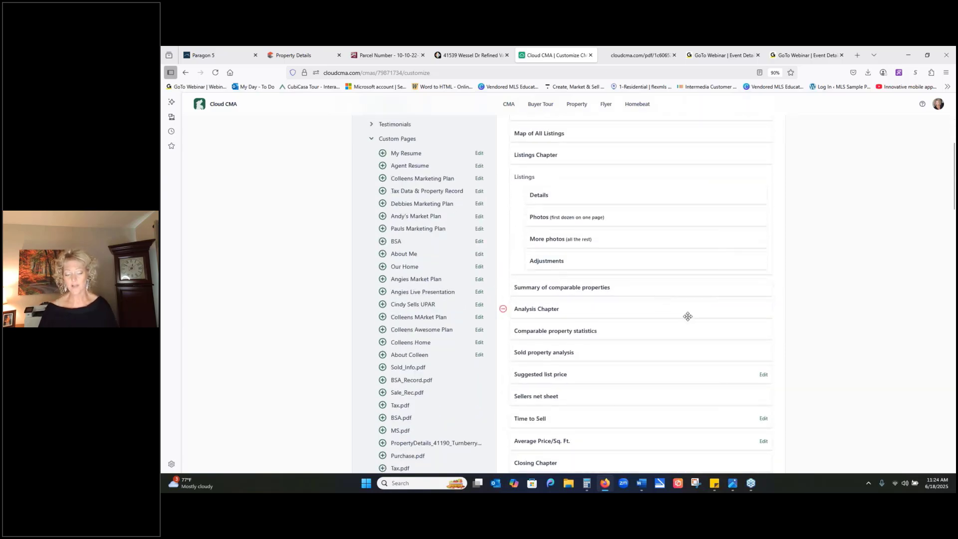
scroll(649, 225, "up", 3)
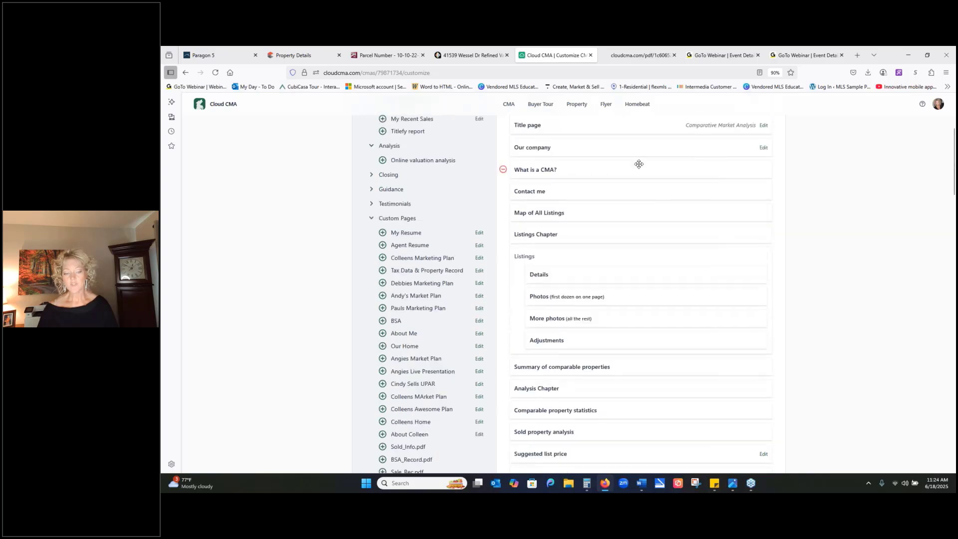
scroll(646, 205, "down", 3)
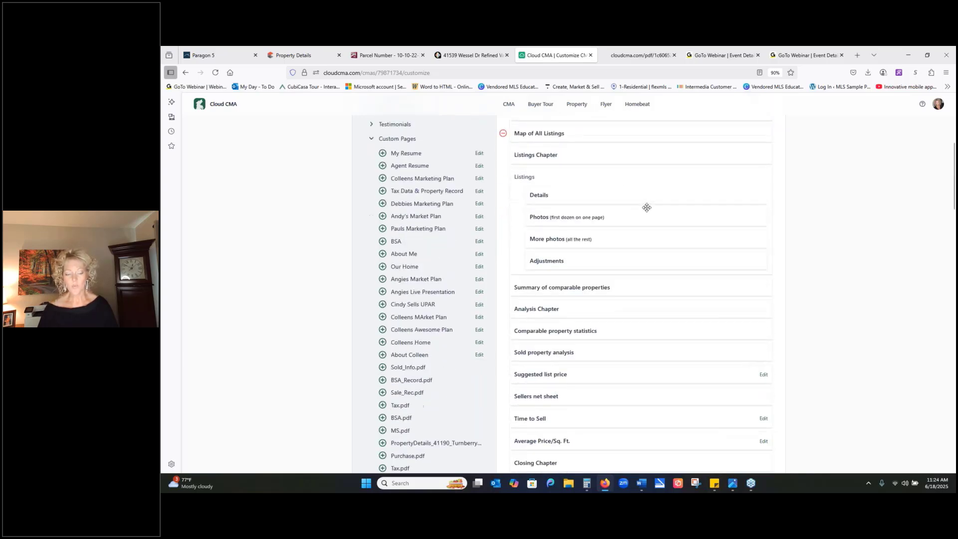
scroll(650, 316, "down", 5)
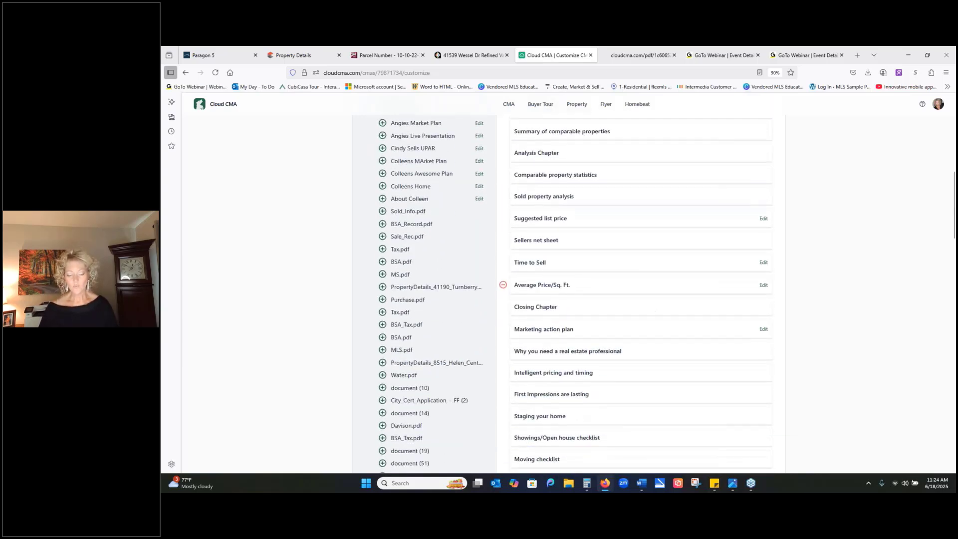
- Remove the Guidance Chapter, Notes, Client testimonials, The Value of Your Home and Condition_of_Property.pdf pages from the CMA report
scroll(664, 336, "down", 4)
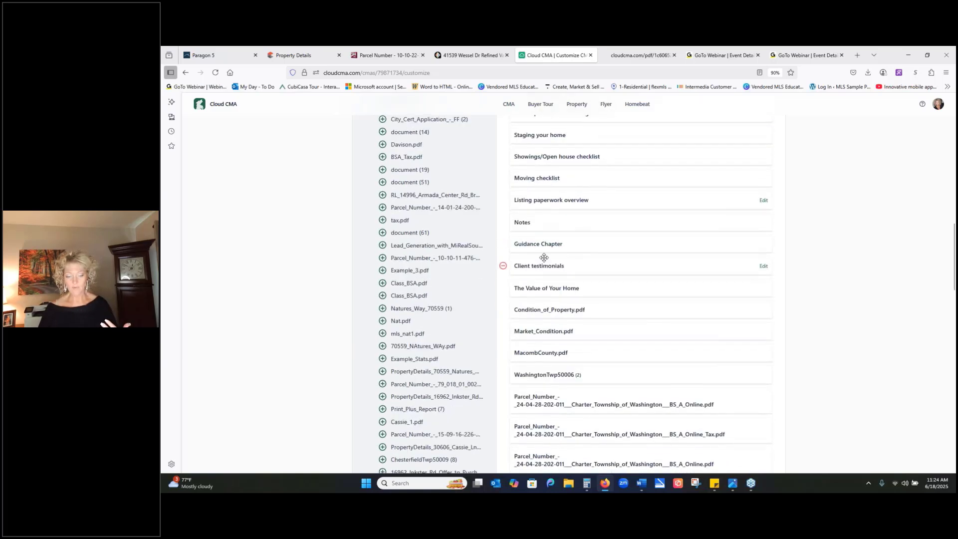
left_click(503, 244)
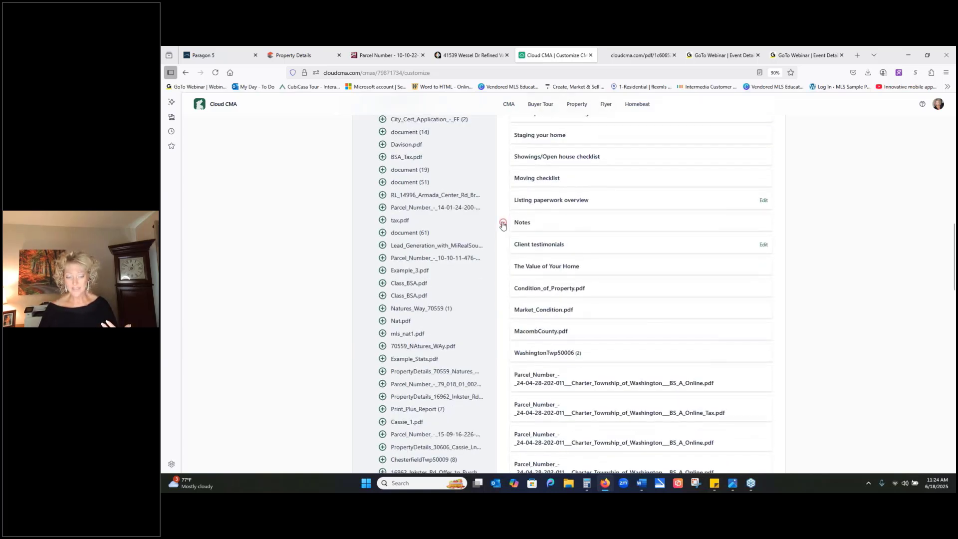
left_click(503, 223)
left_click(503, 223)
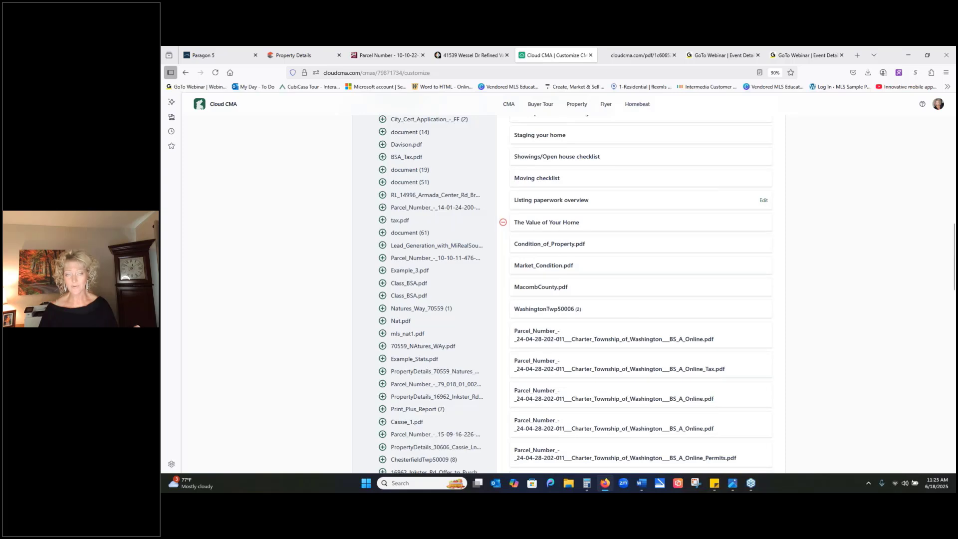
left_click(503, 223)
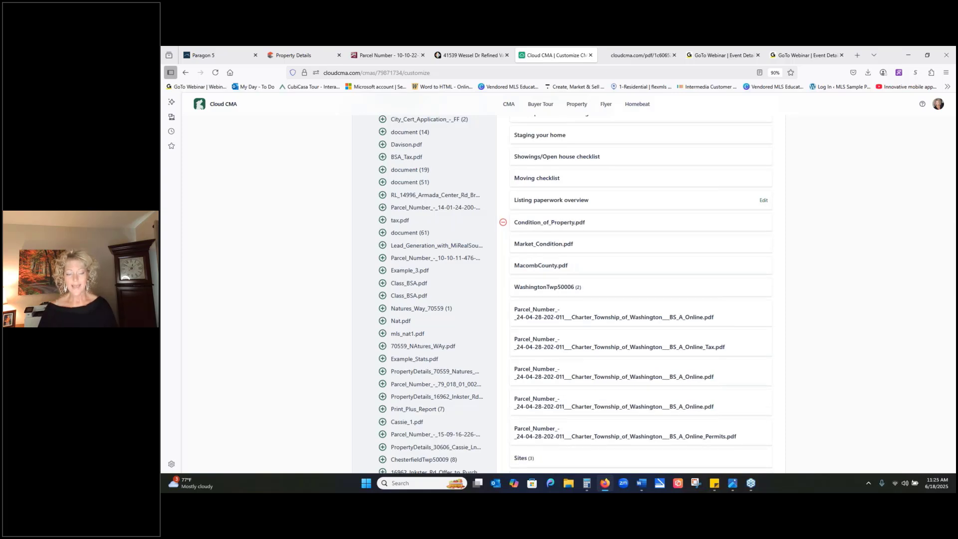
left_click(502, 223)
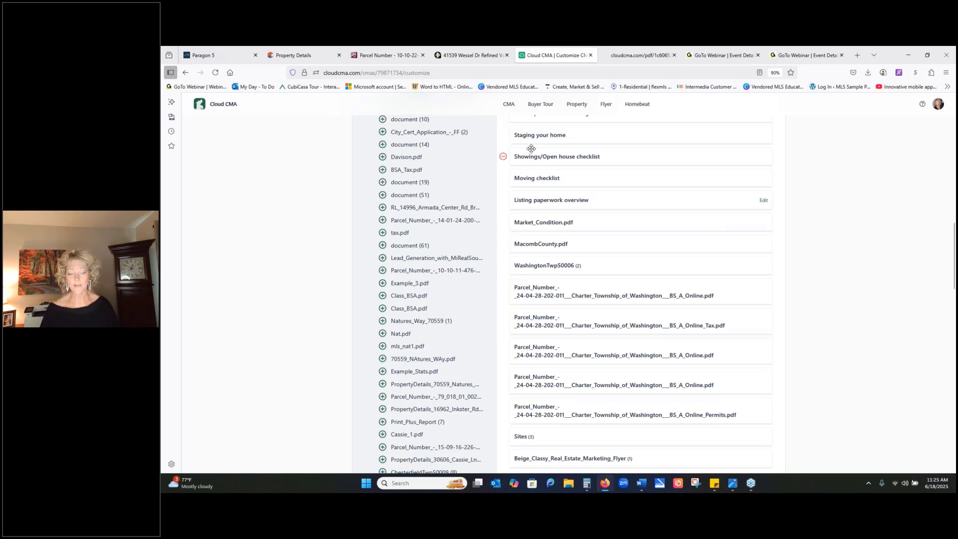
- Remove the Staging your home, Showings/Open house checklist, Moving checklist and Listing paperwork overview pages from the report
left_click(503, 135)
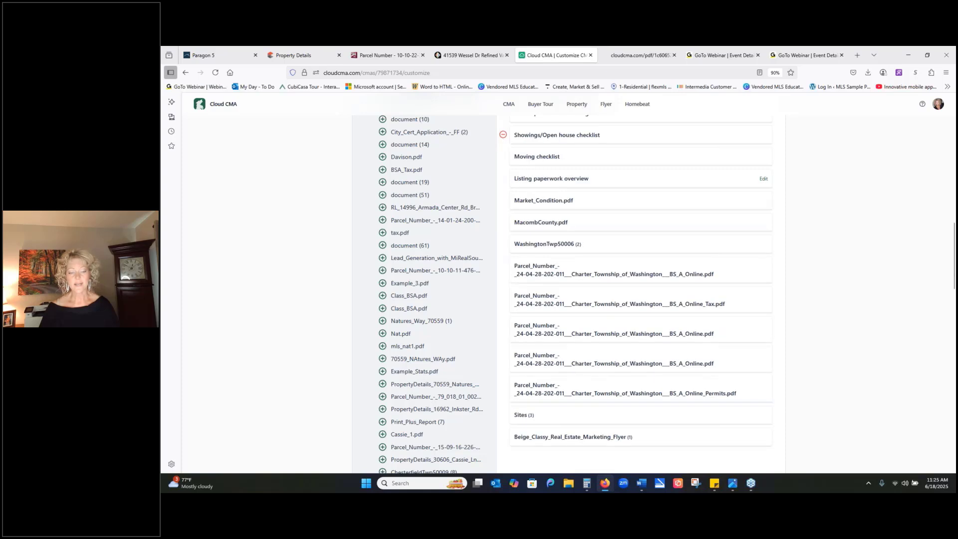
left_click(503, 136)
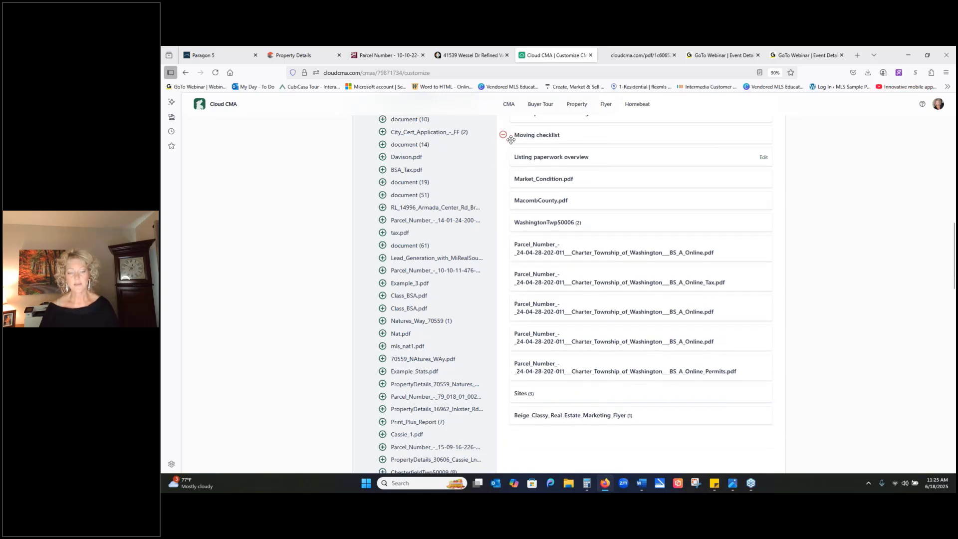
left_click(502, 135)
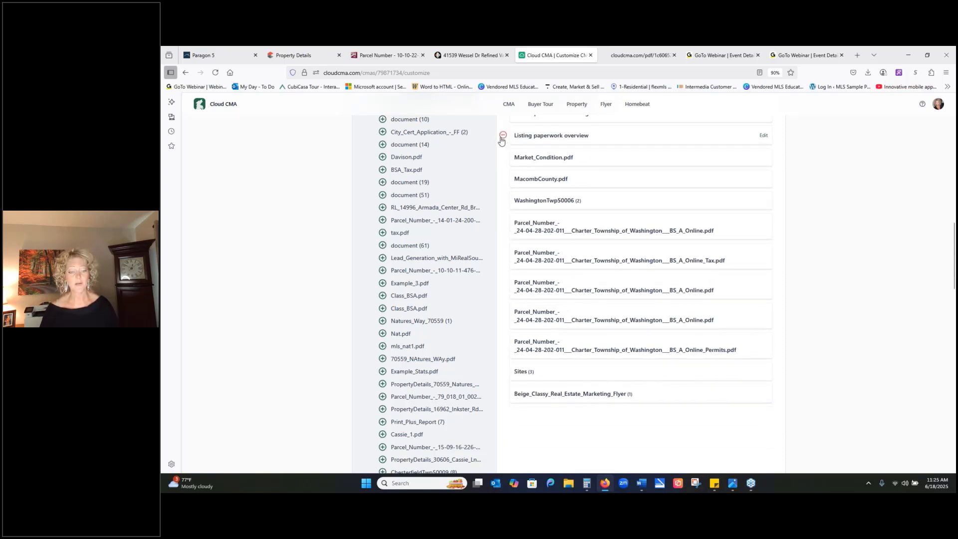
left_click(503, 135)
- Remove the Sellers net sheet and Time to Sell pages from the report's analysis section
scroll(785, 296, "up", 8)
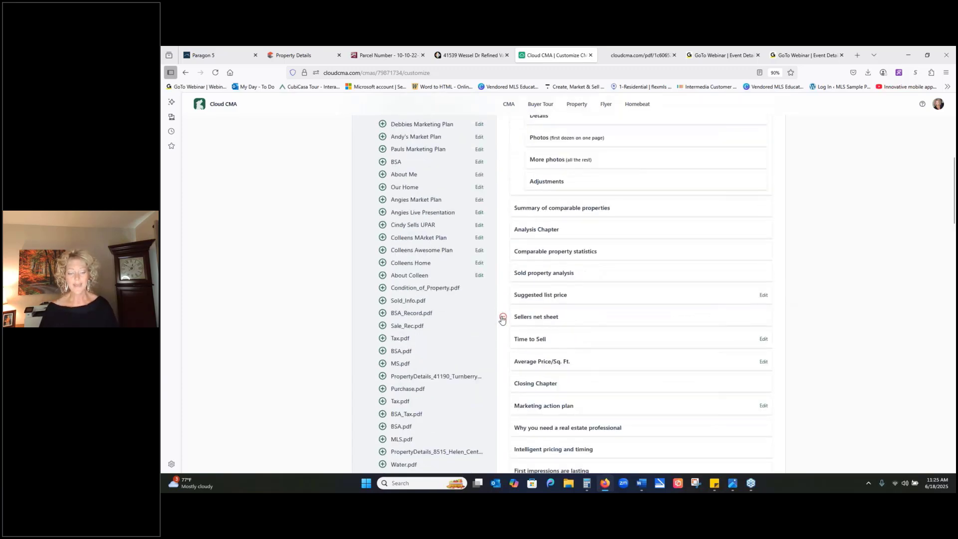
left_click(503, 318)
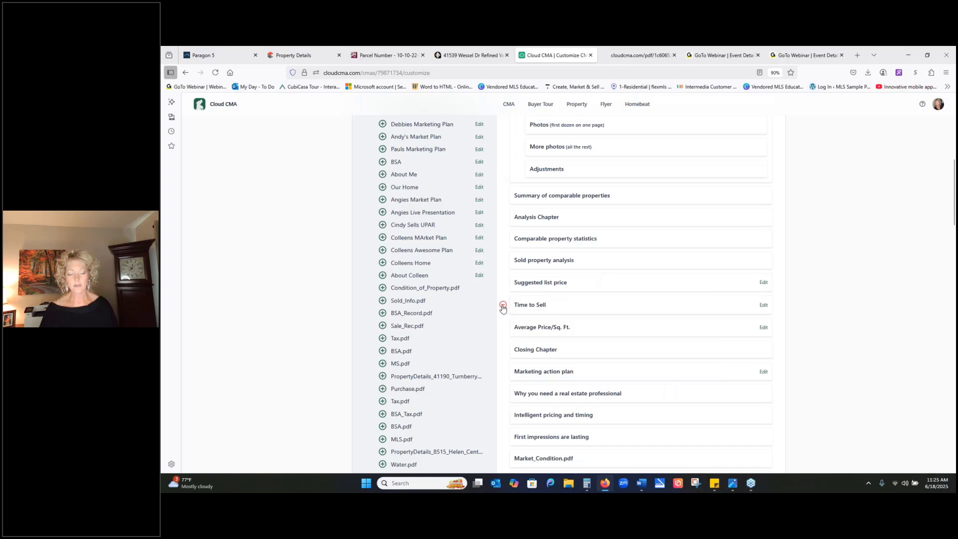
left_click(502, 308)
- Save the current page set and order as a new template named with the agent's first name followed by "CMA"
scroll(865, 257, "up", 4)
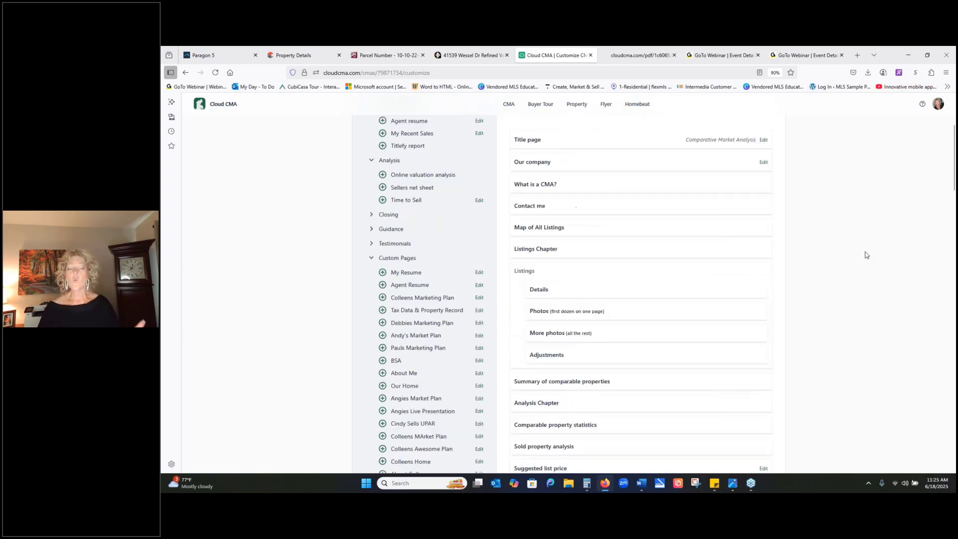
scroll(865, 255, "up", 3)
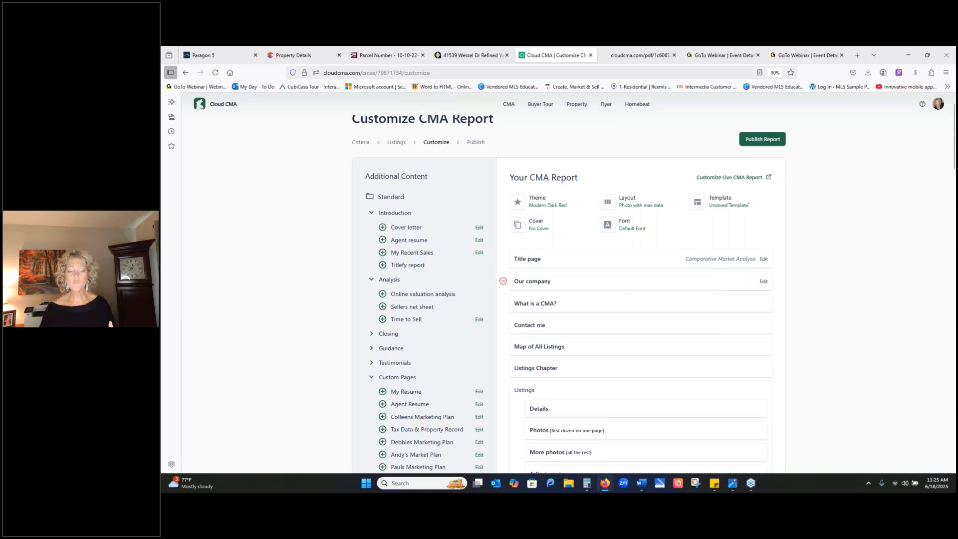
scroll(620, 259, "down", 2)
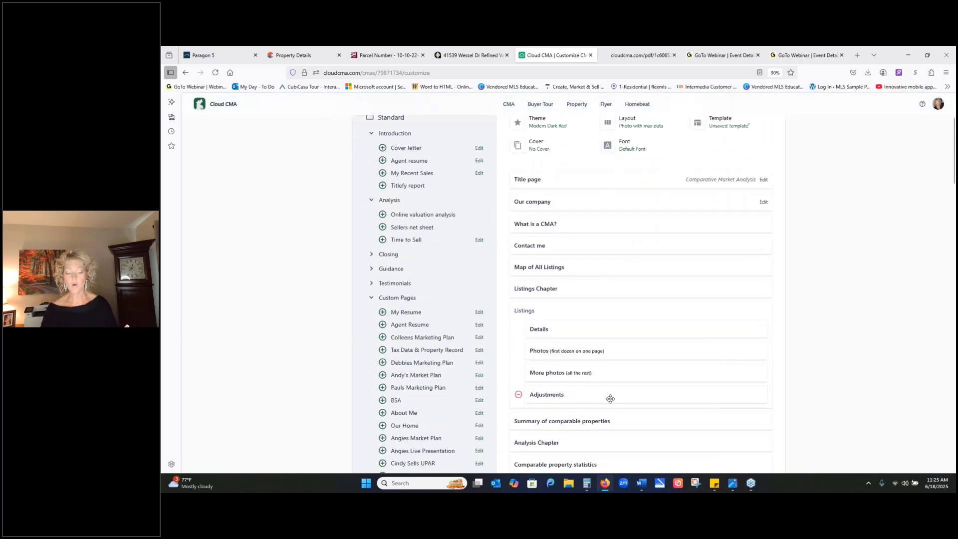
scroll(782, 299, "down", 1)
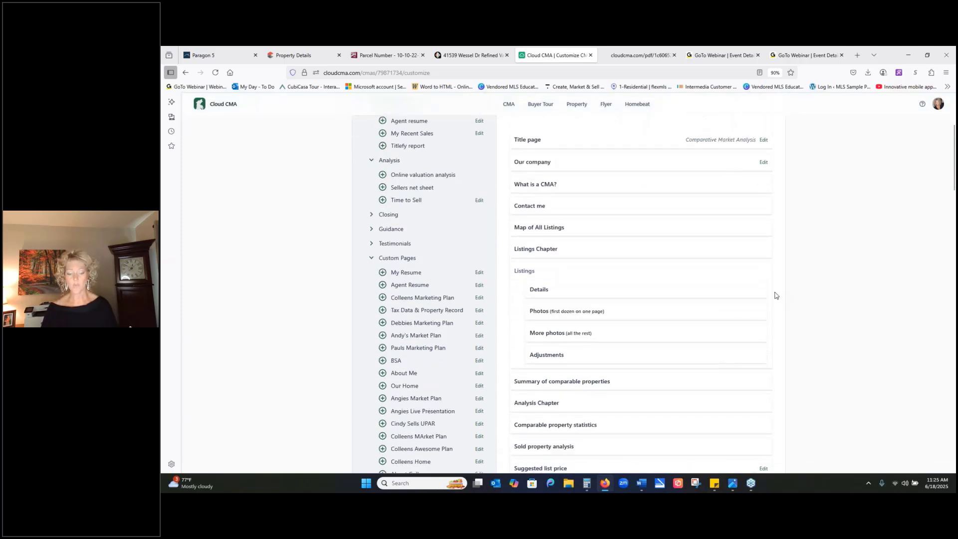
mouse_move(765, 284)
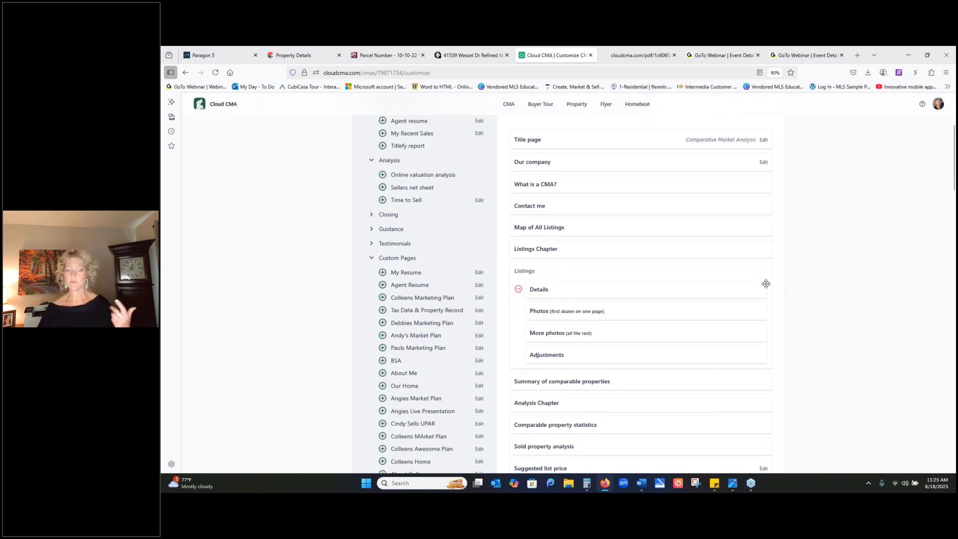
scroll(738, 216, "up", 3)
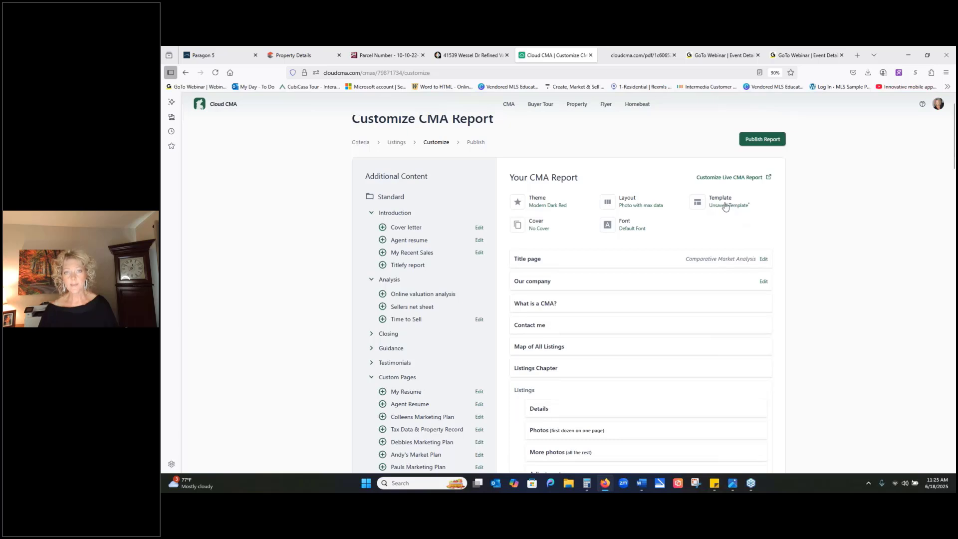
left_click(724, 205)
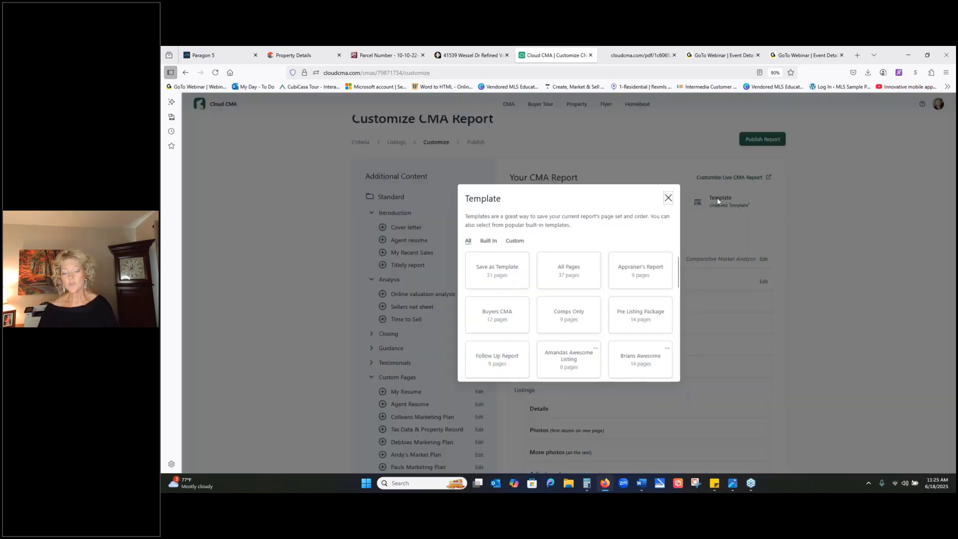
left_click(496, 270)
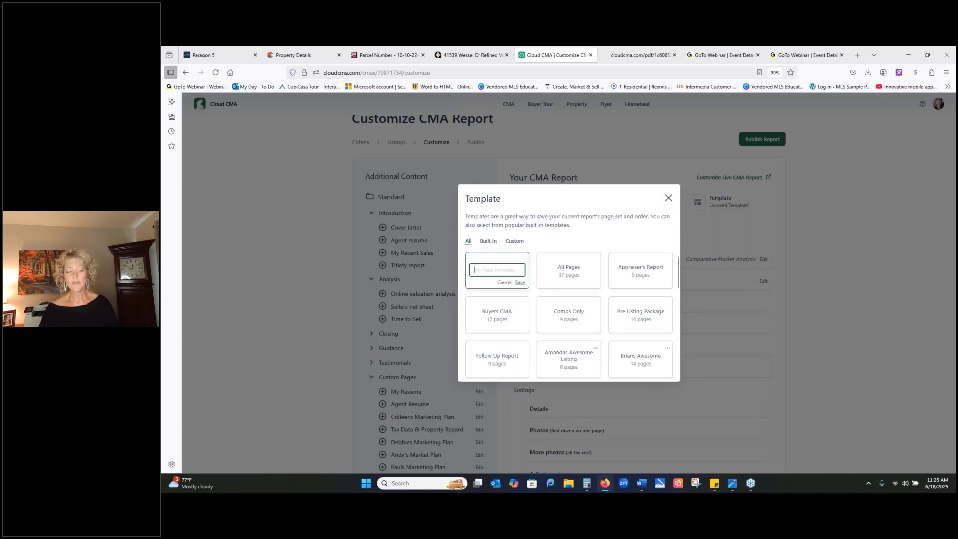
type("c")
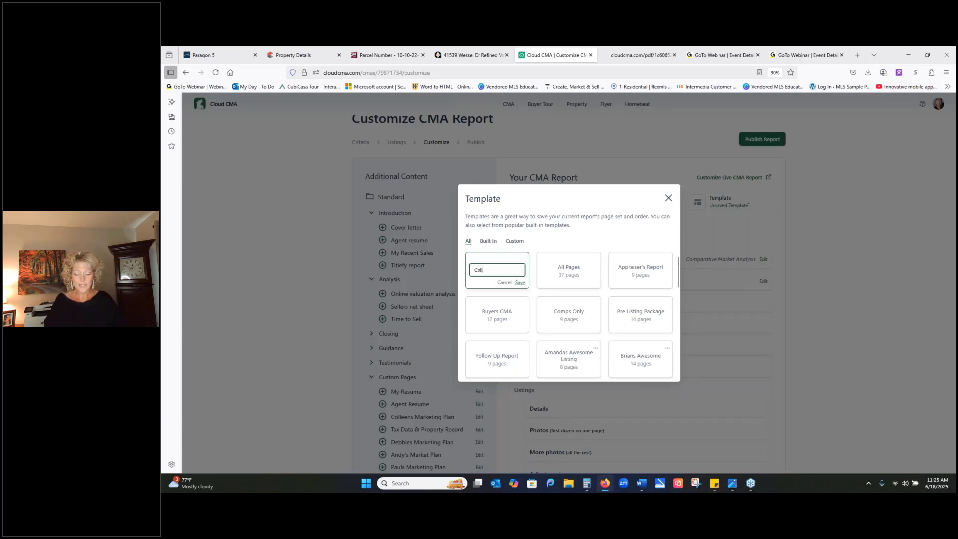
type("olleen CMA")
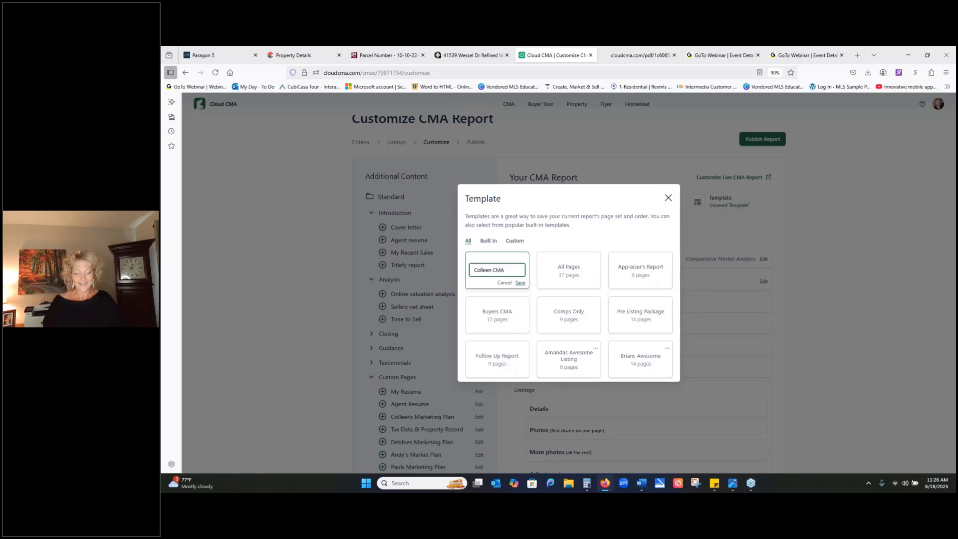
left_click(519, 283)
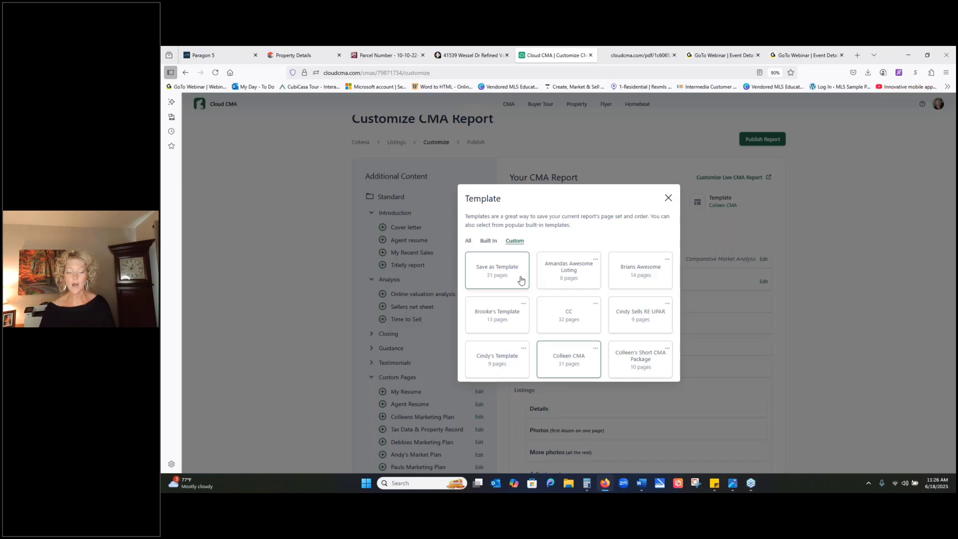
- Review the built-in and custom template lists, and close the template chooser
left_click(490, 243)
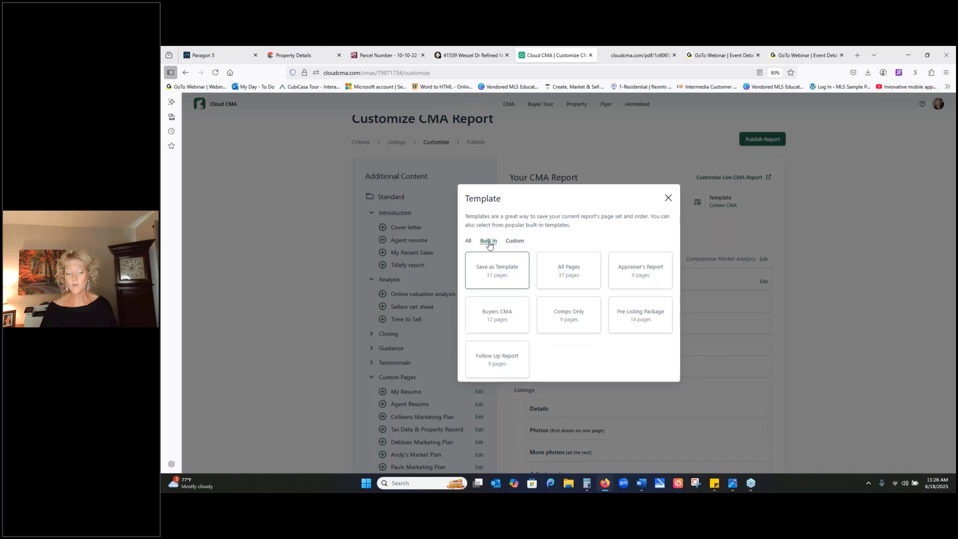
left_click(510, 242)
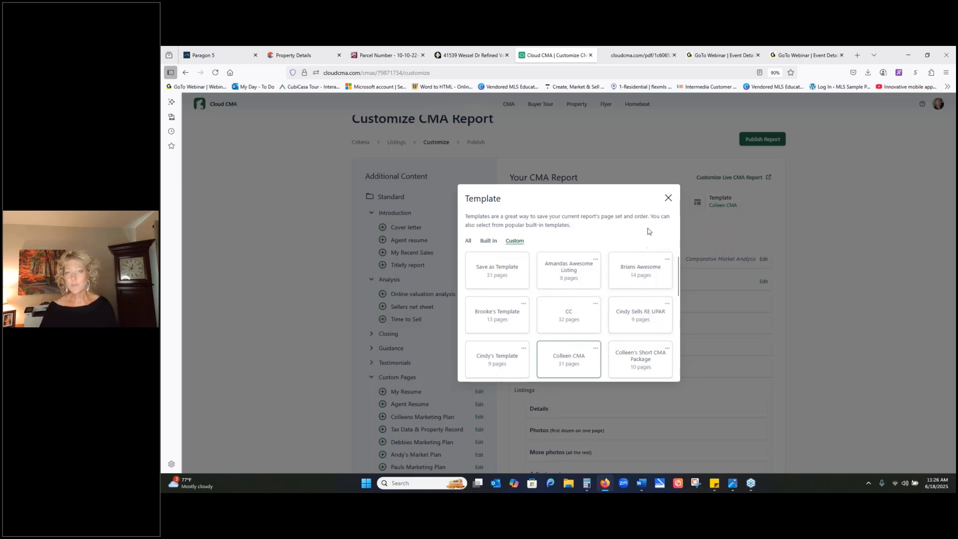
left_click(668, 198)
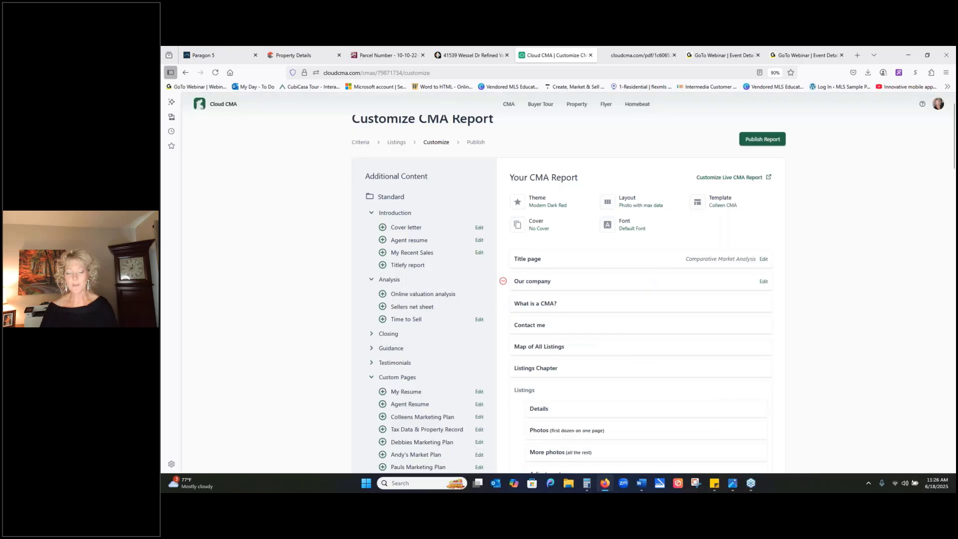
- Publish the CMA report and look over the Email Report options without sending anything
left_click(763, 139)
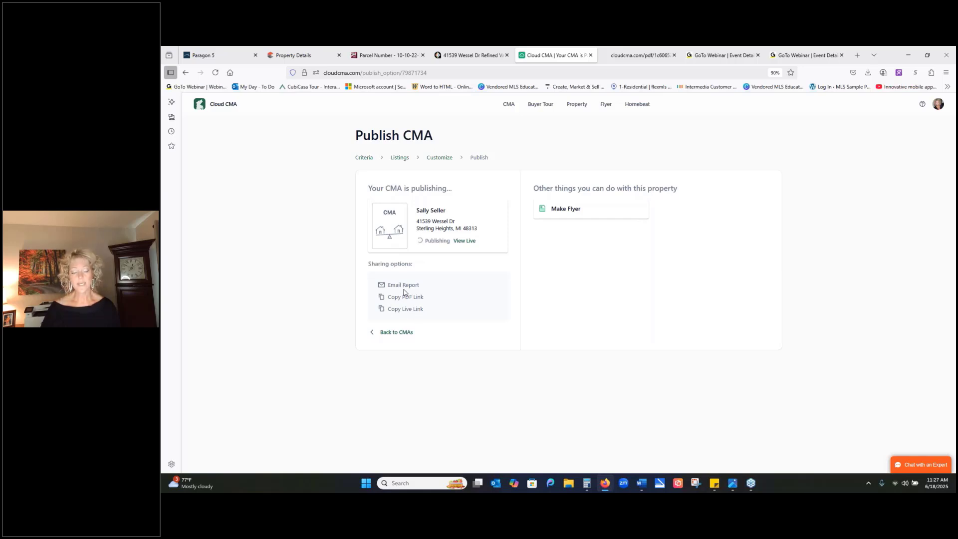
left_click(403, 284)
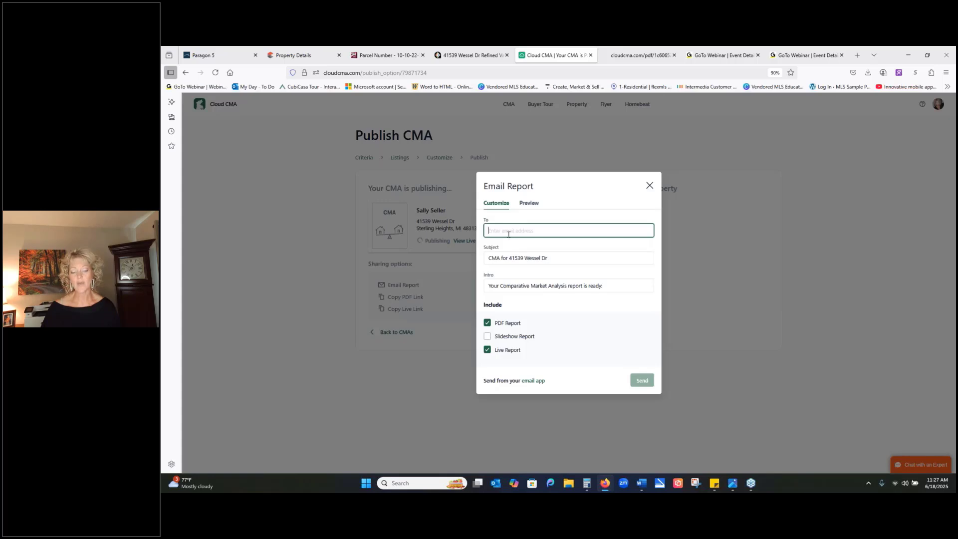
left_click(649, 185)
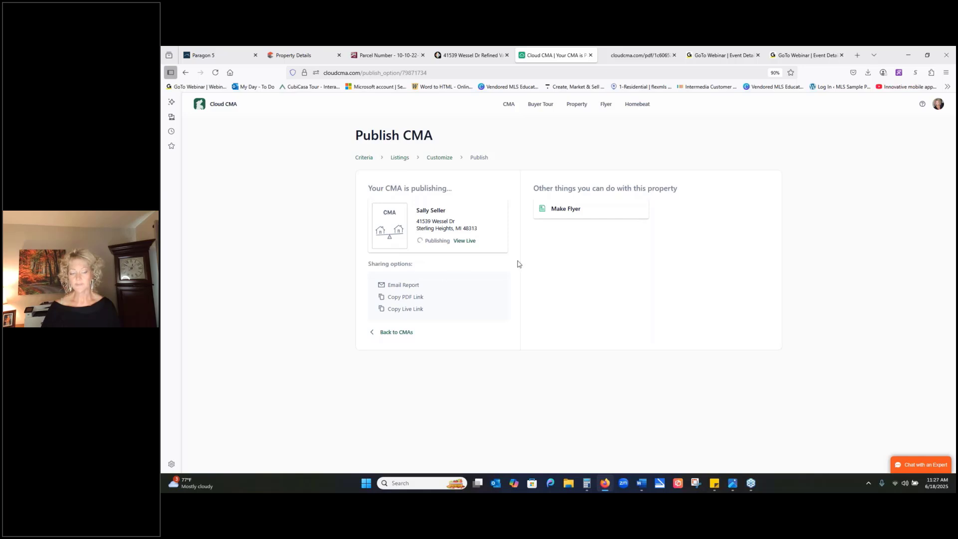
- Return to the CMA reports list and open the downloaded PDF of the newly published report
left_click(506, 105)
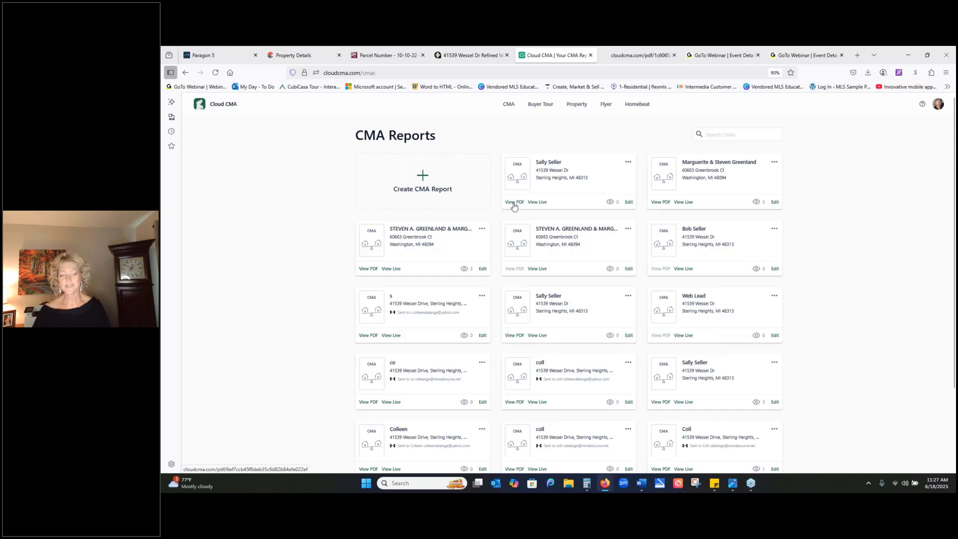
left_click(513, 206)
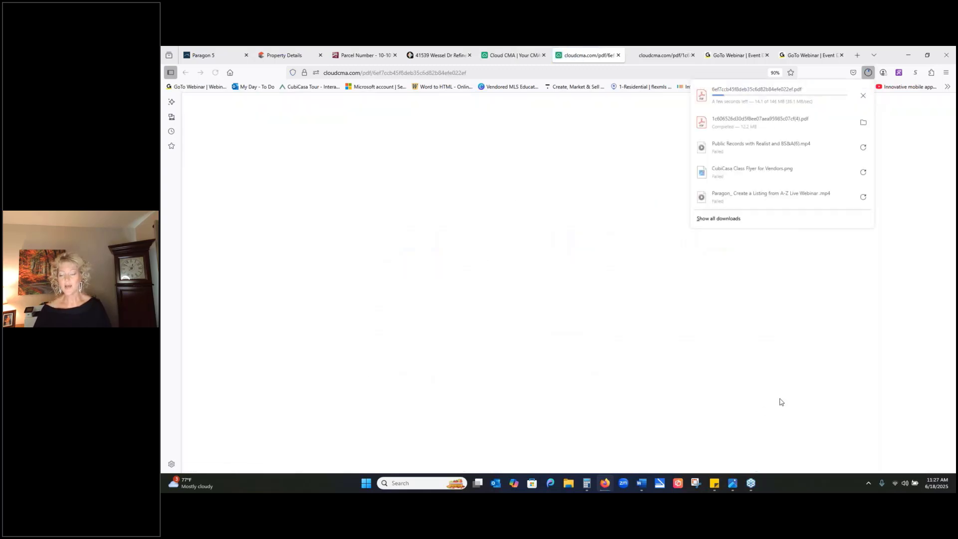
left_click(703, 100)
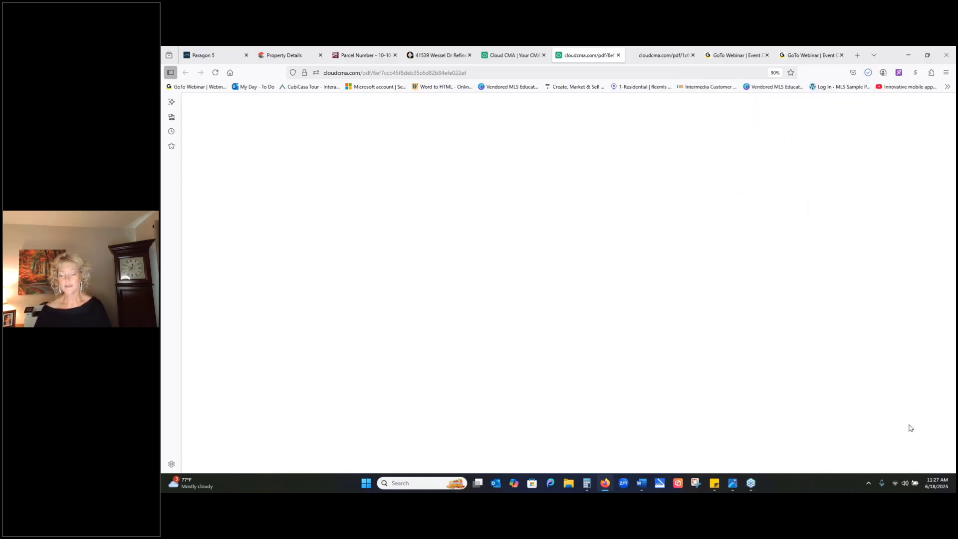
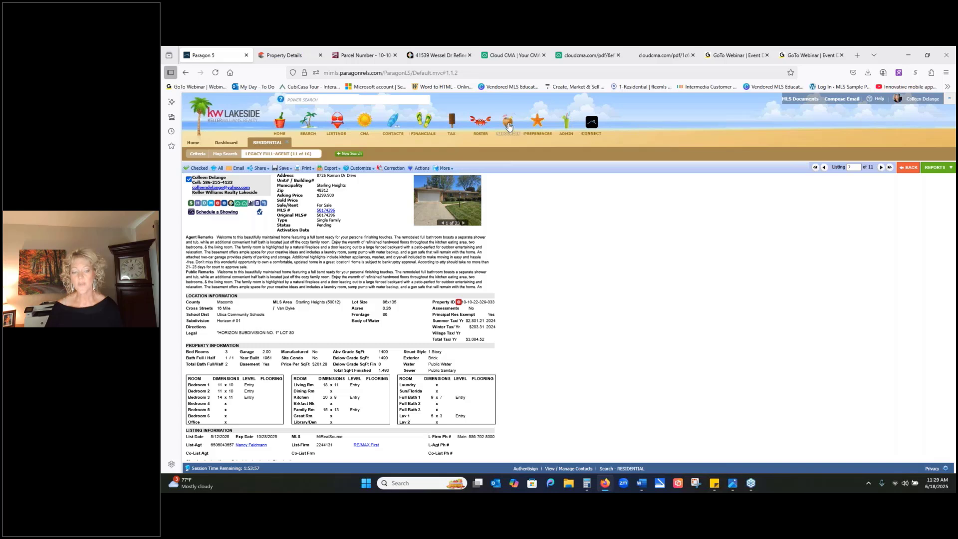
- Open the MarketStats tool from the Paragon MLS resources and go to its FastStats area map
mouse_move(508, 126)
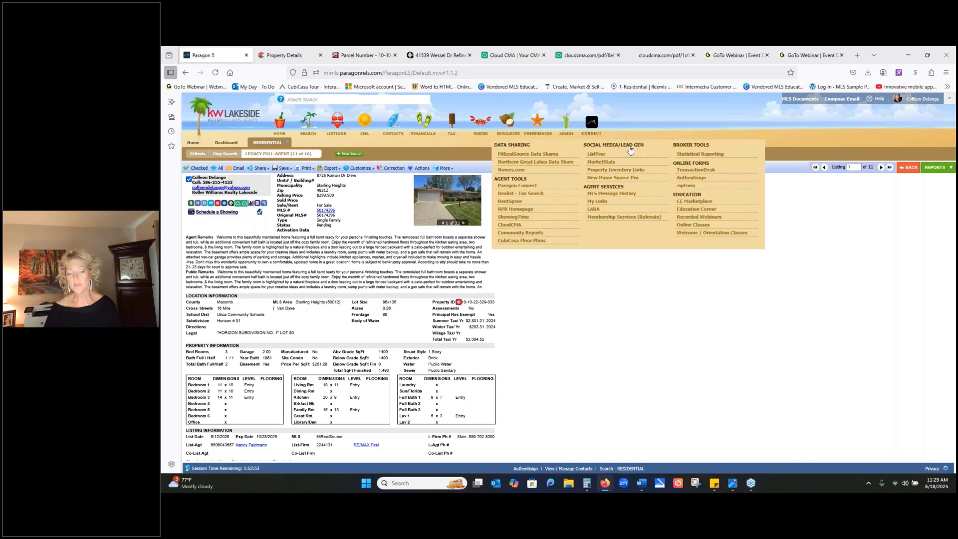
left_click(608, 163)
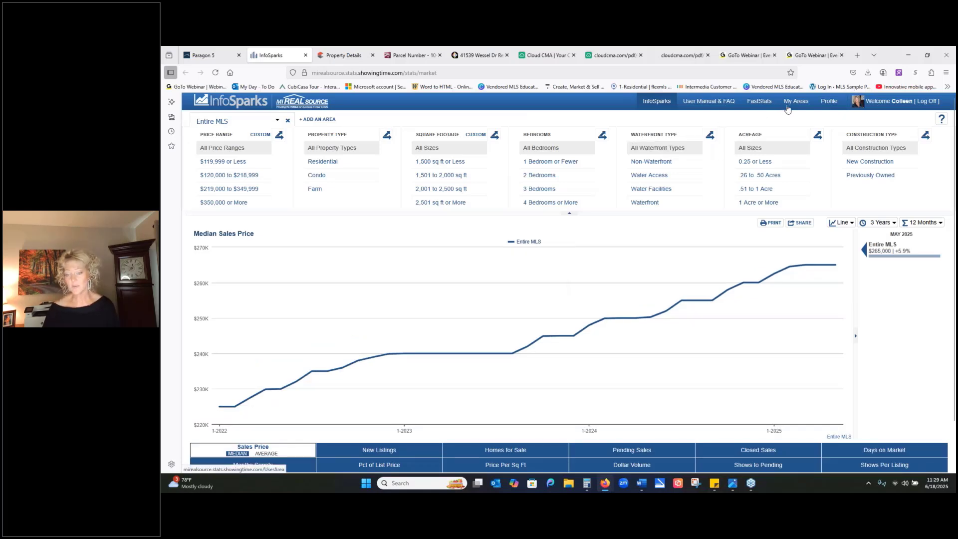
left_click(756, 103)
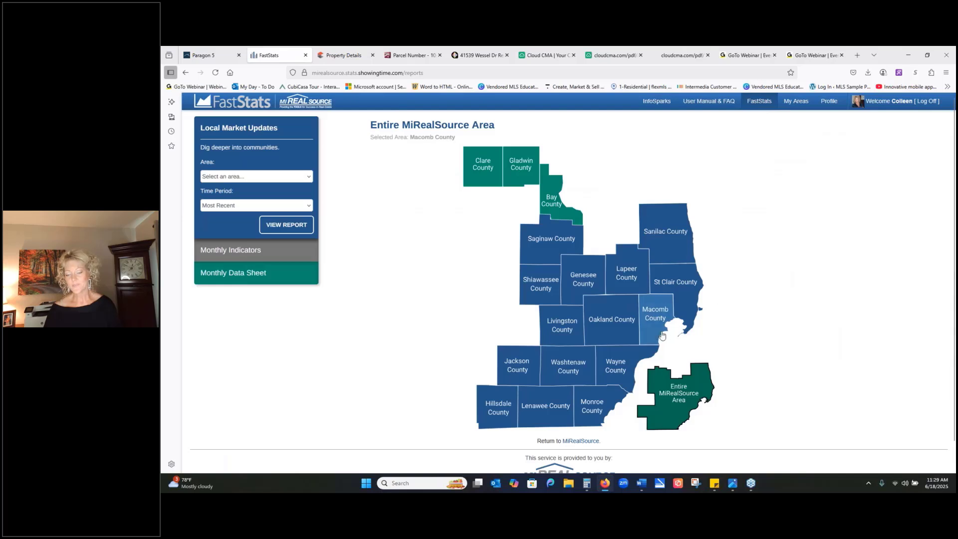
- Download the Macomb County local market update for Sterling Heights (50012), view the PDF, and close it
left_click(648, 319)
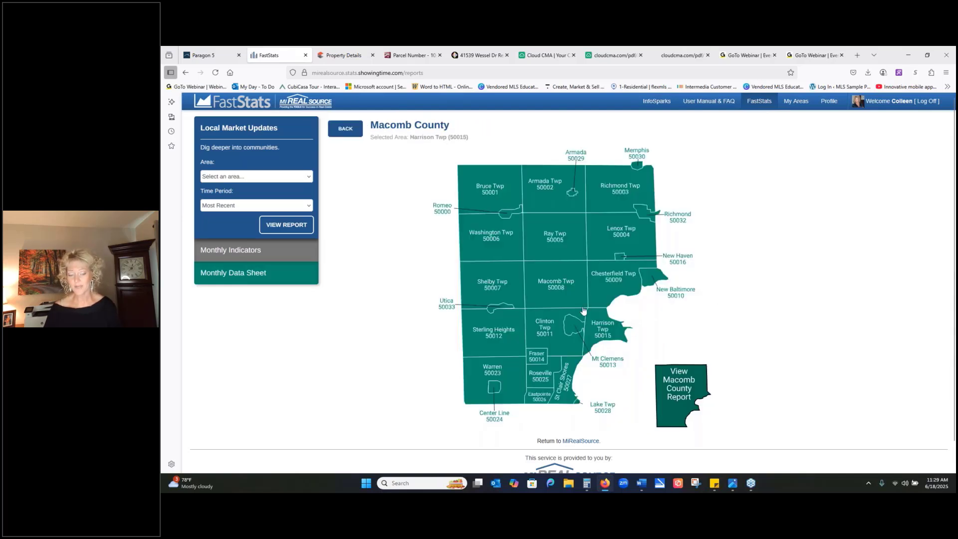
left_click(498, 335)
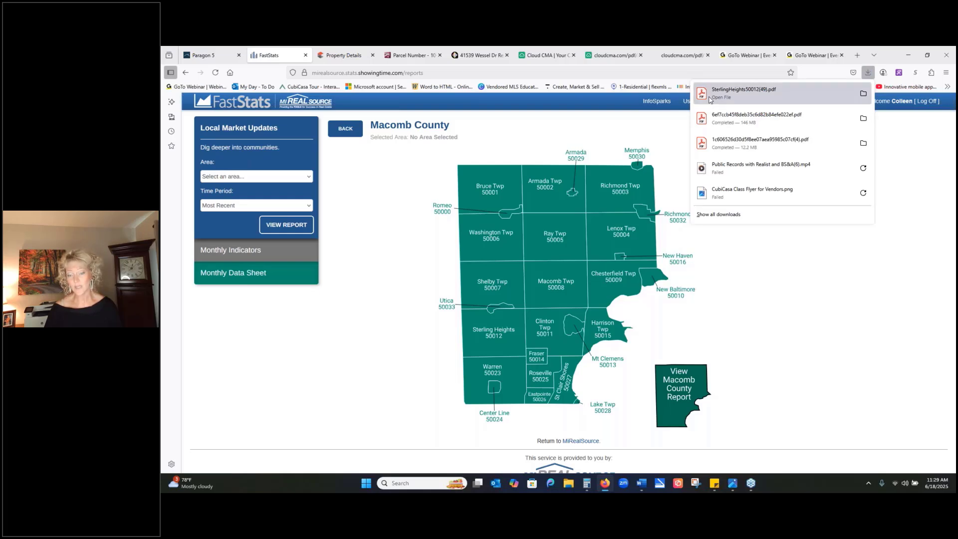
left_click(710, 98)
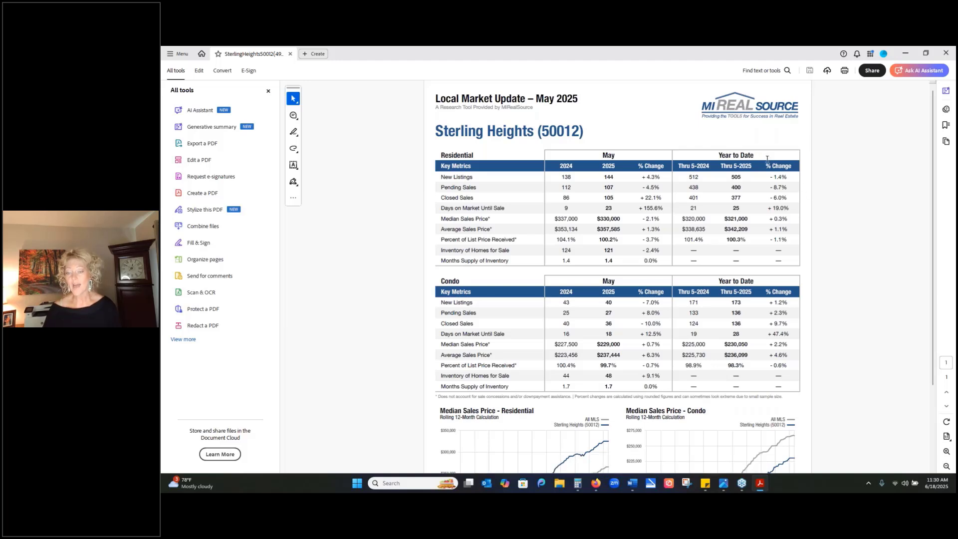
left_click(945, 52)
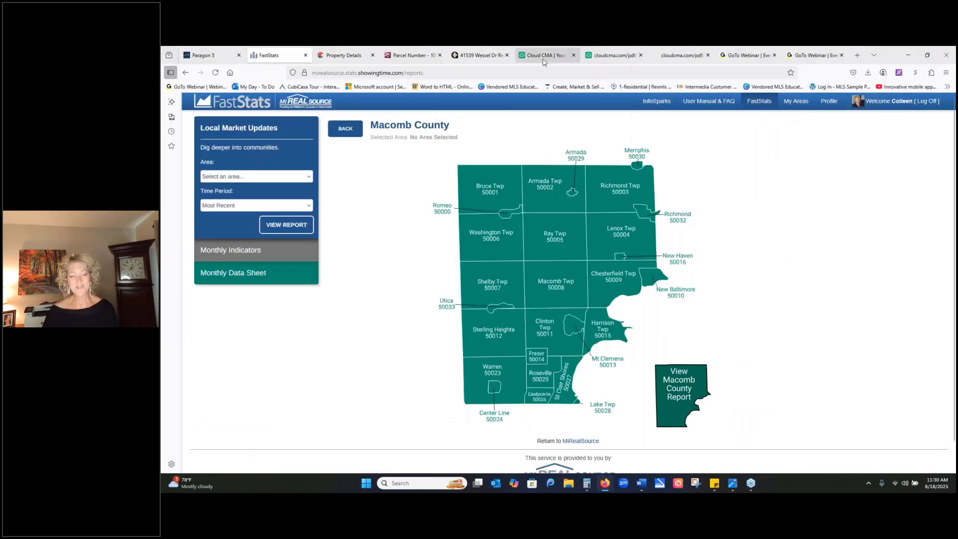
- Switch back to Cloud CMA and open the Custom Pages section of the account settings
left_click(558, 51)
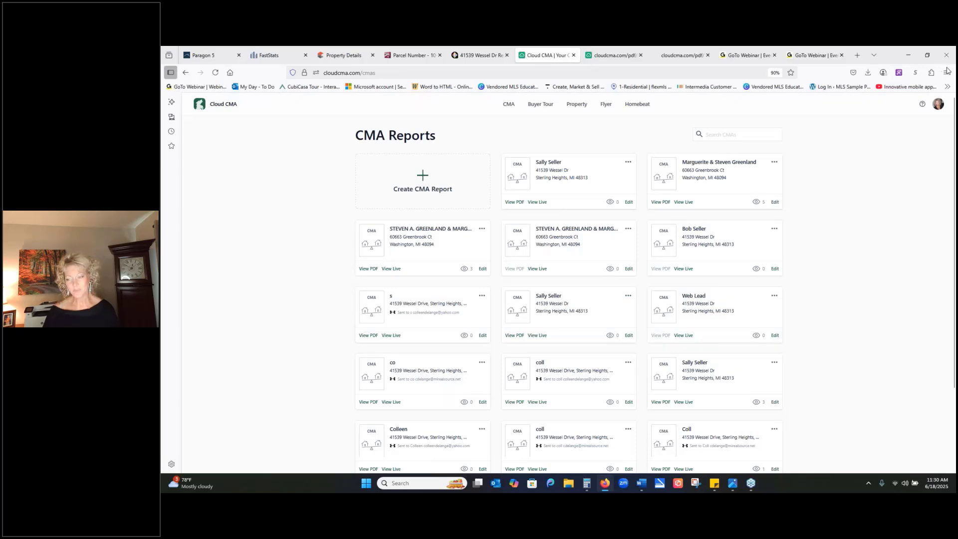
left_click(937, 104)
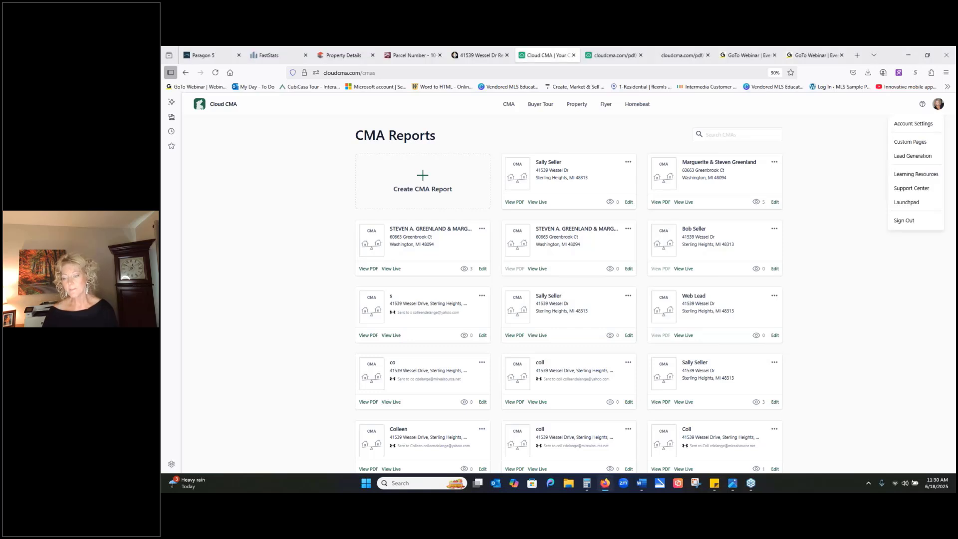
left_click(904, 144)
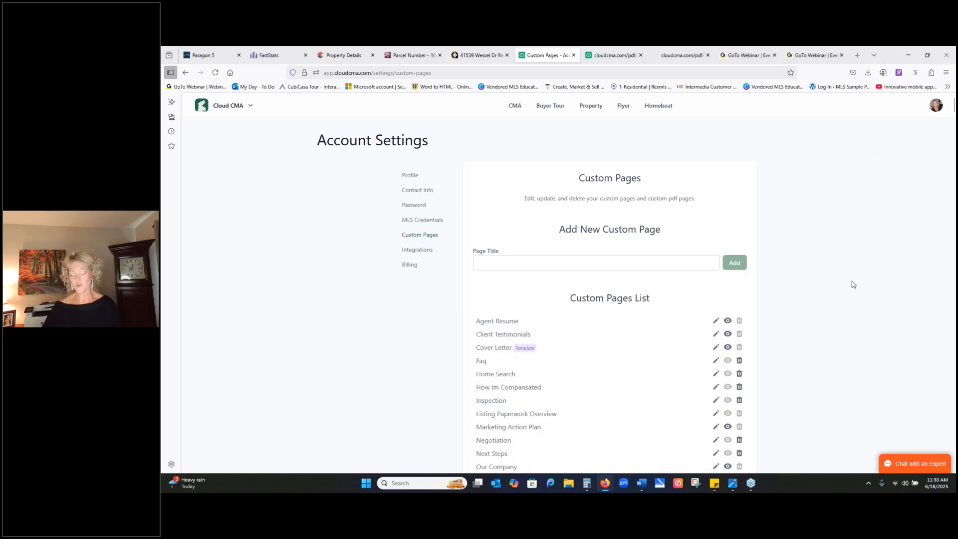
- Look at the Client Testimonials and Listing Paperwork Overview page editors, closing each without saving
scroll(848, 283, "down", 2)
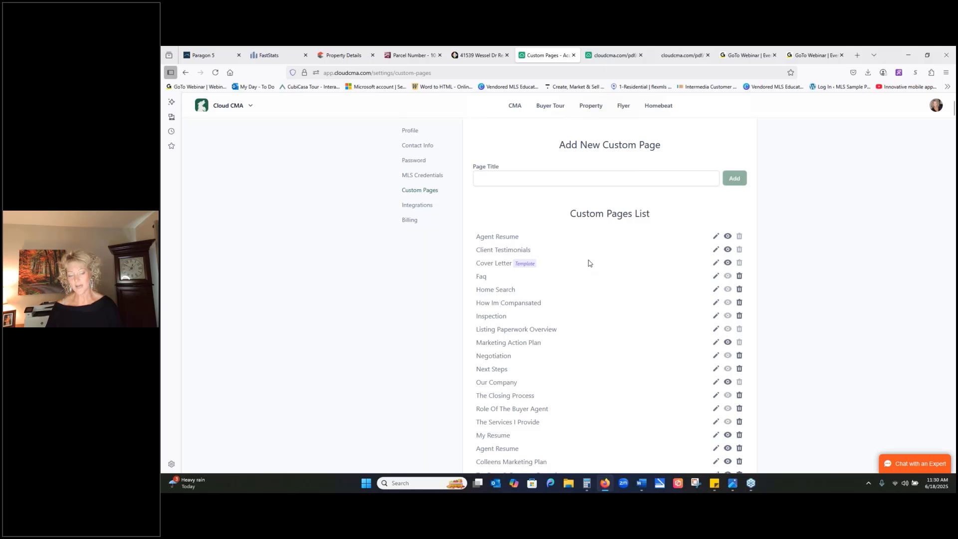
left_click(716, 250)
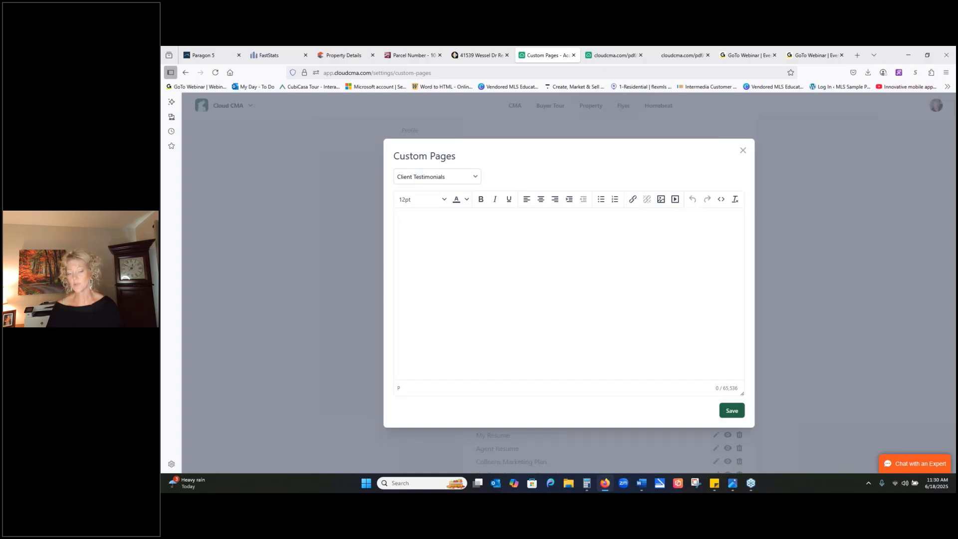
left_click(742, 151)
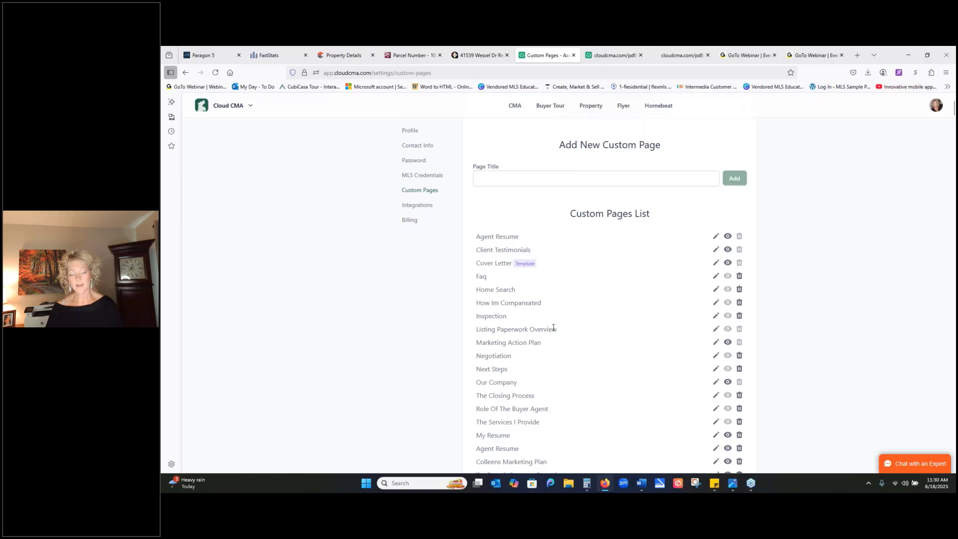
left_click(716, 329)
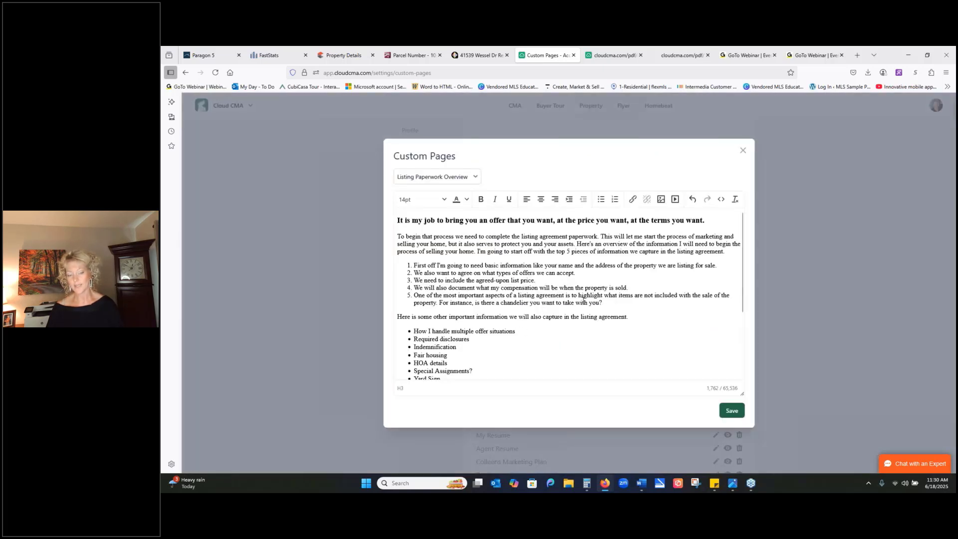
left_click(741, 151)
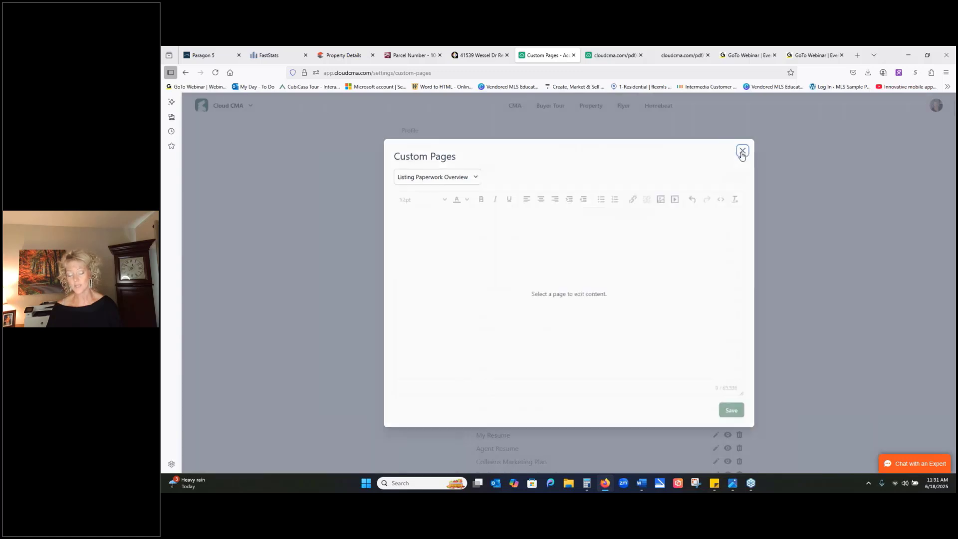
- Browse the uploaded custom PDF pages, view the seller's estimated cash proceeds worksheet, and close the PDF
scroll(733, 190, "down", 10)
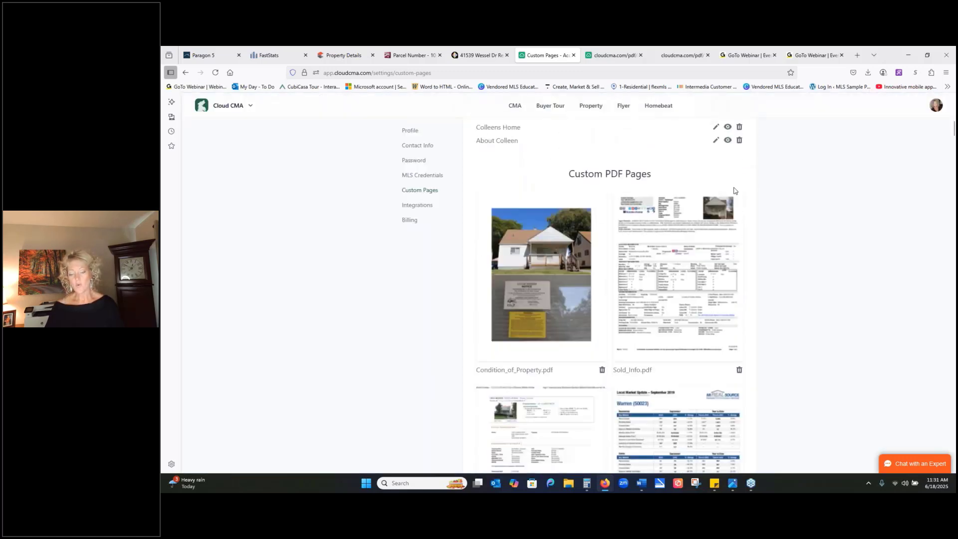
scroll(733, 191, "down", 1)
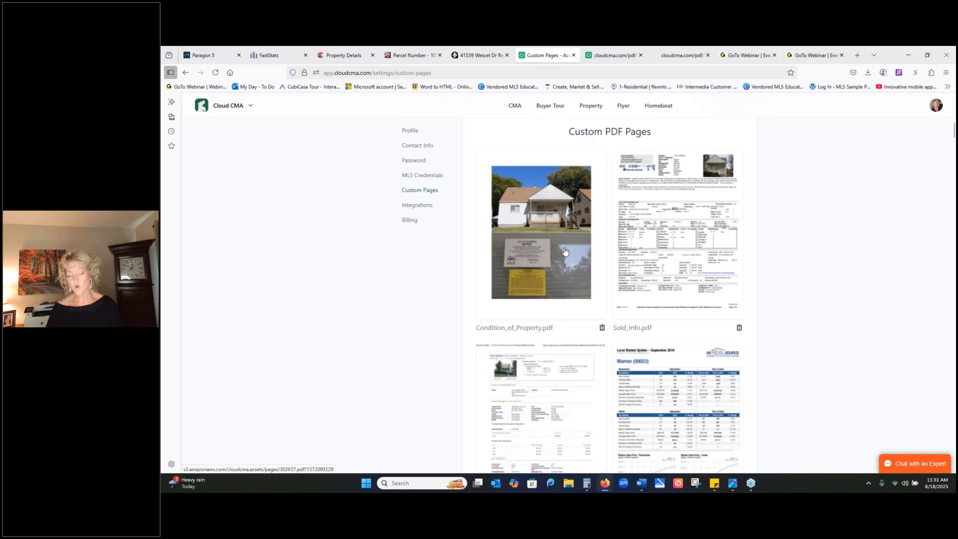
scroll(564, 251, "down", 5)
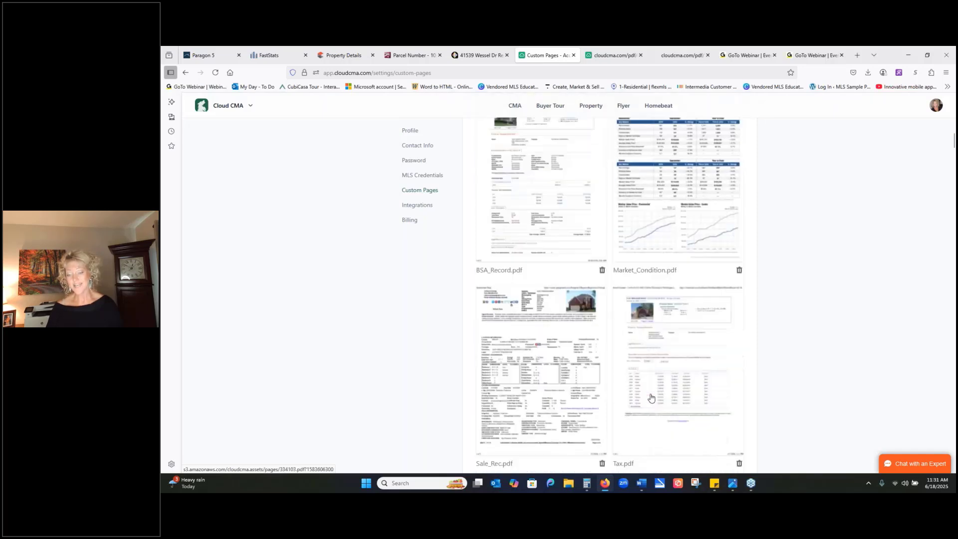
scroll(651, 398, "down", 10)
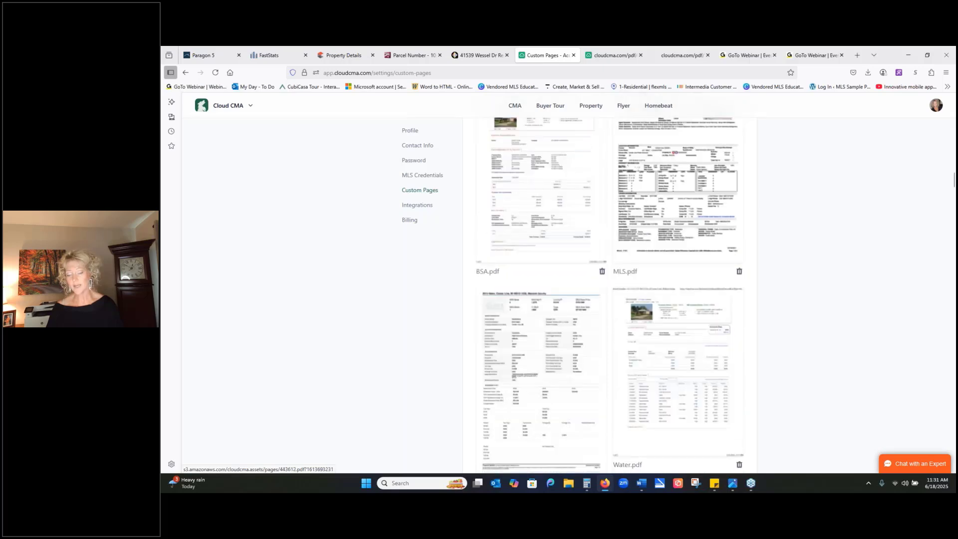
scroll(665, 322, "down", 10)
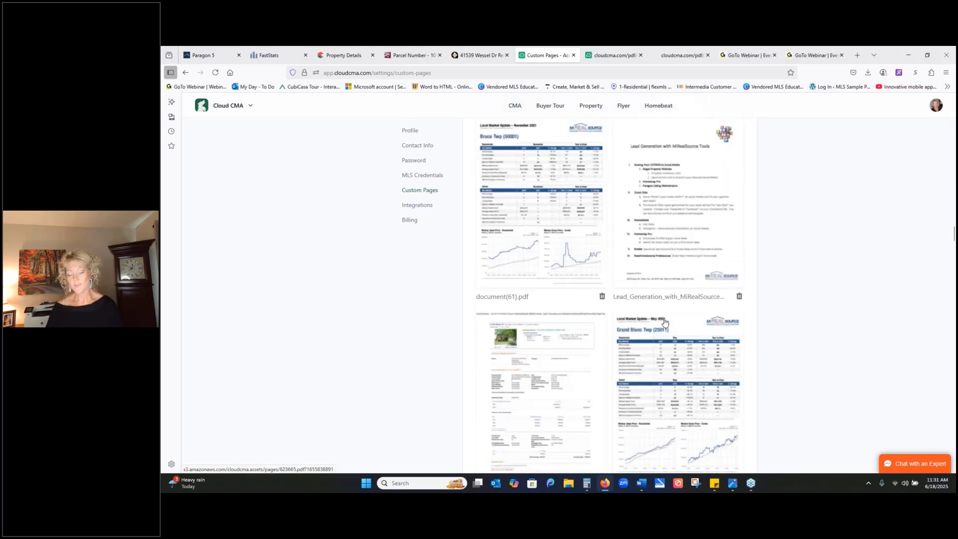
scroll(665, 322, "down", 10)
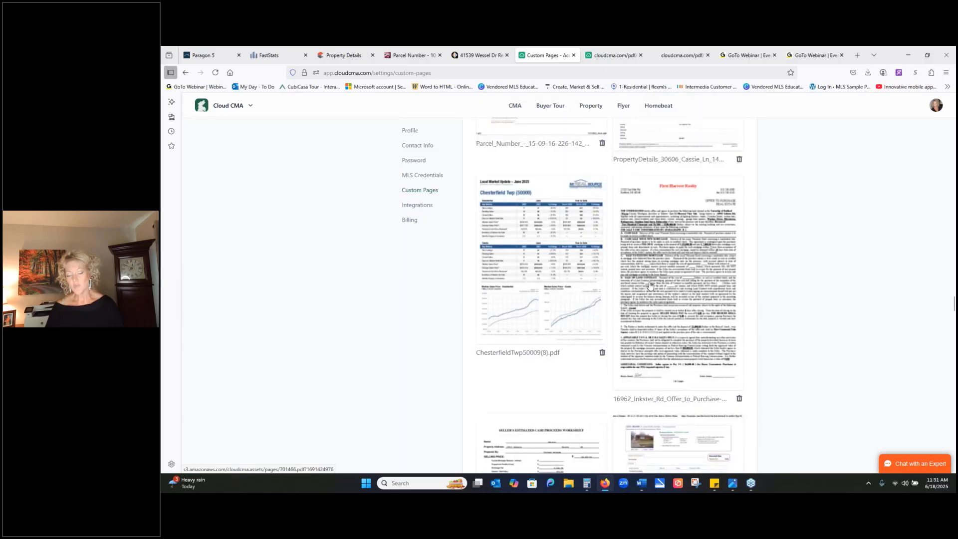
scroll(649, 286, "down", 5)
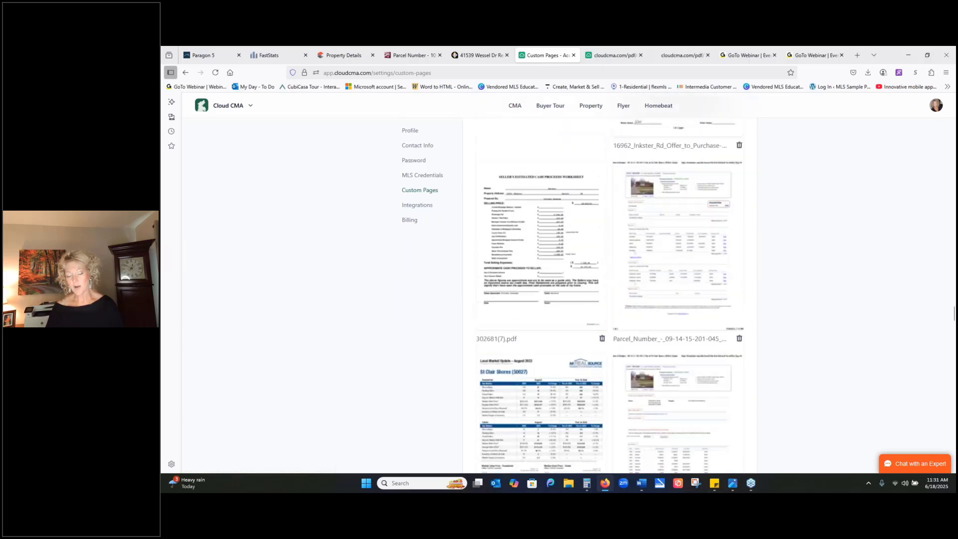
left_click(542, 235)
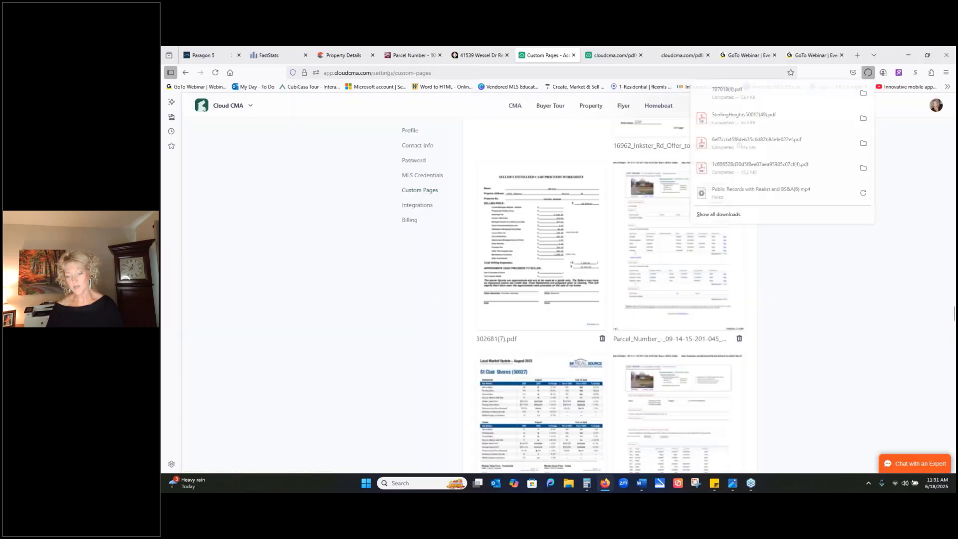
left_click(708, 91)
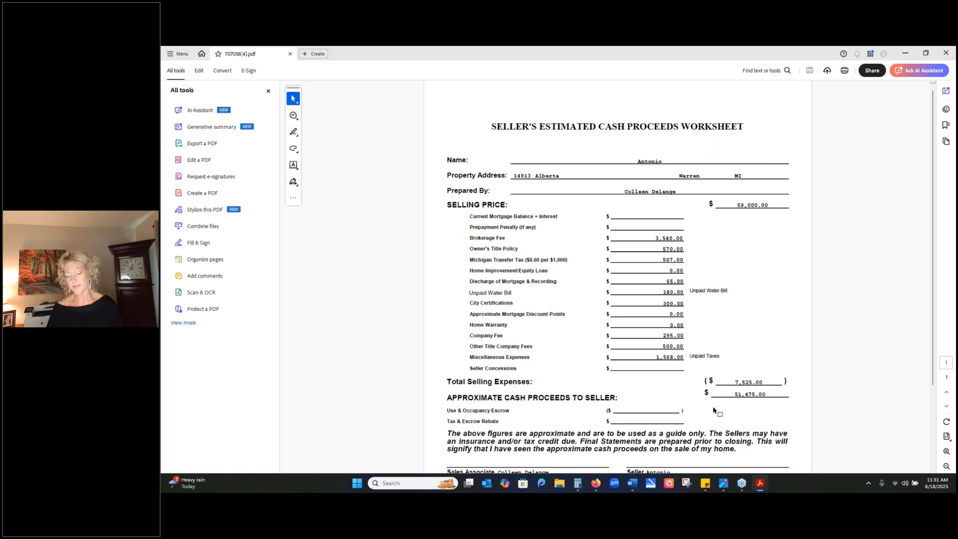
left_click(945, 53)
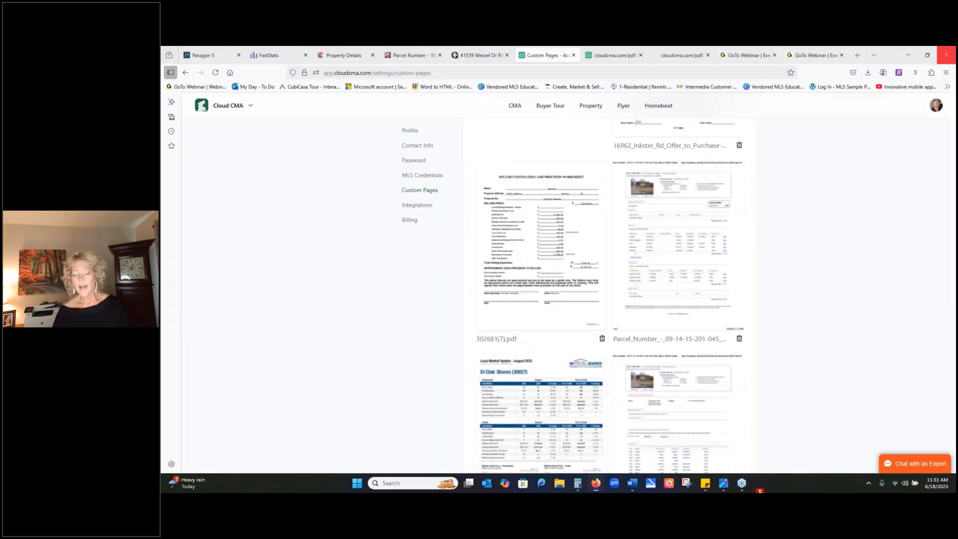
- Upload the PDF file 707018(4) from Downloads as a new custom PDF page
scroll(848, 279, "down", 5)
scroll(824, 301, "down", 15)
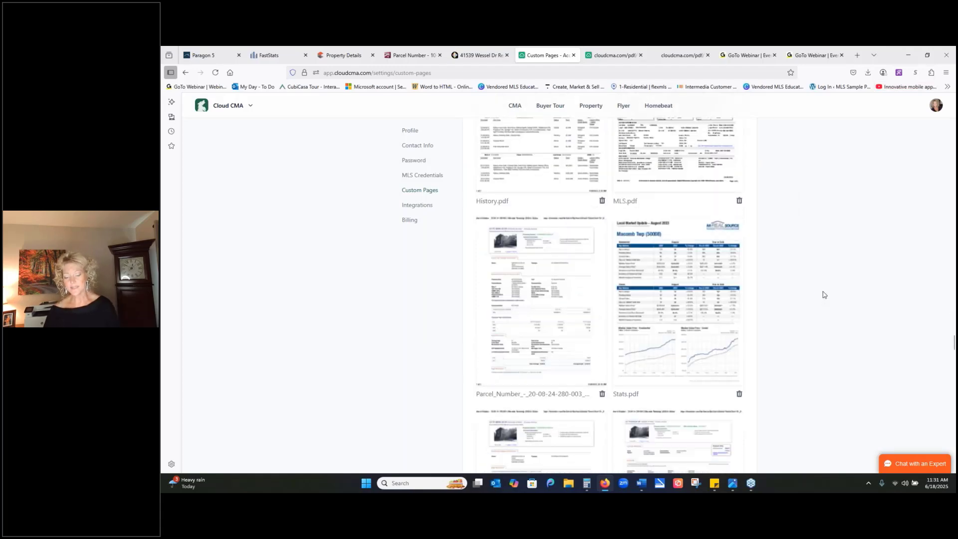
scroll(797, 241, "down", 15)
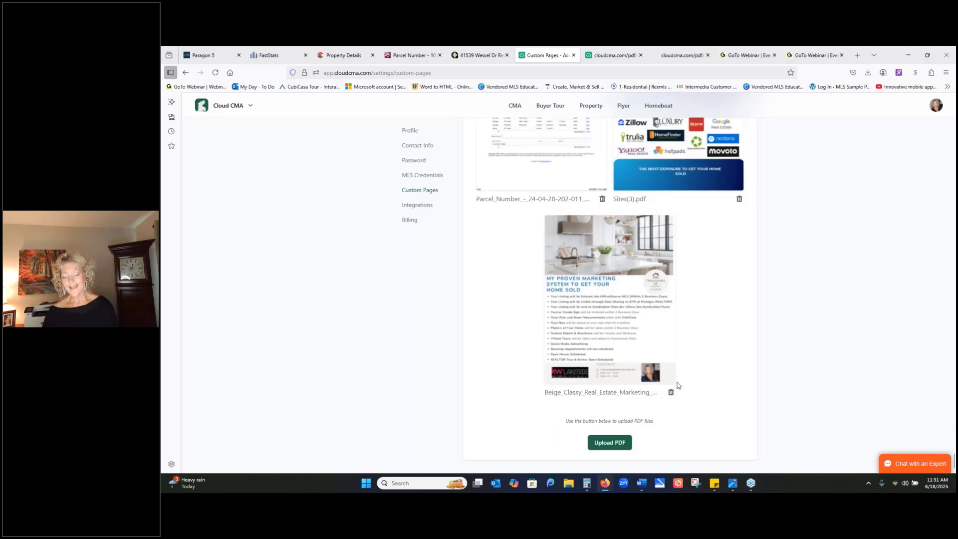
left_click(618, 444)
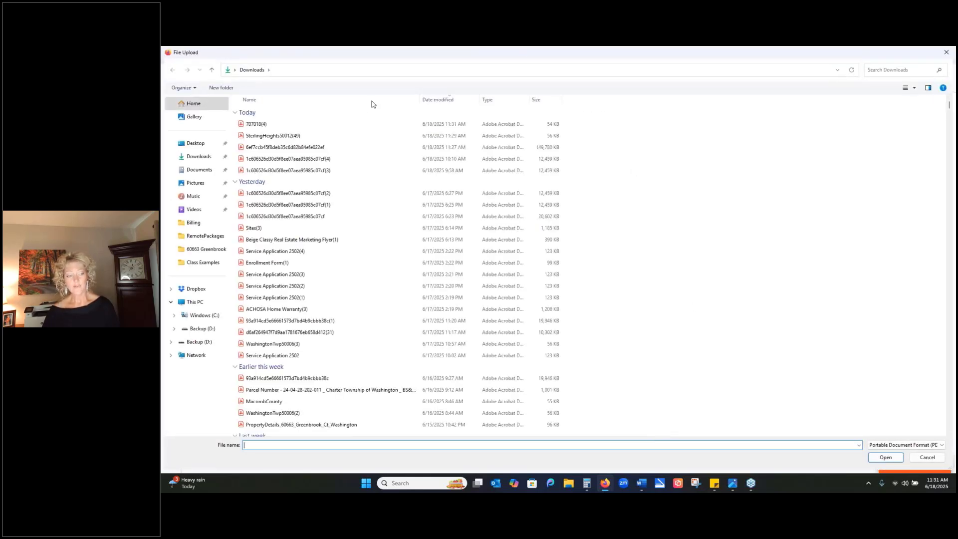
double_click(282, 125)
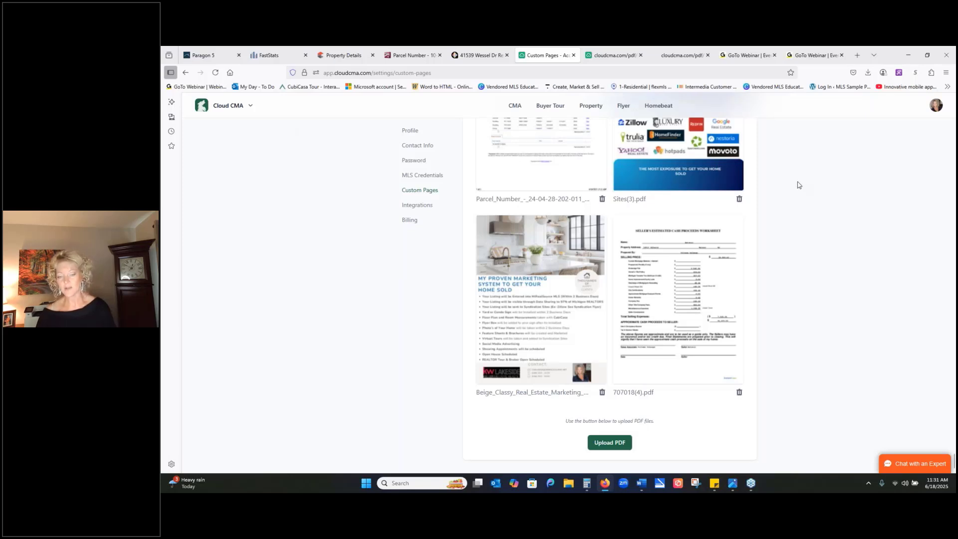
- Return to the CMA reports list and open the newest report for editing at its Customize stage
scroll(771, 171, "up", 10)
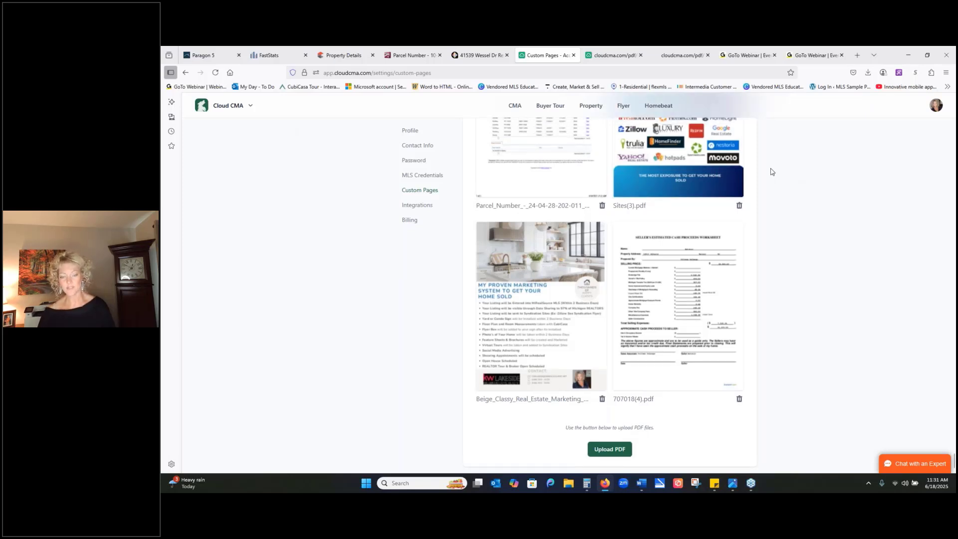
scroll(768, 140, "up", 10)
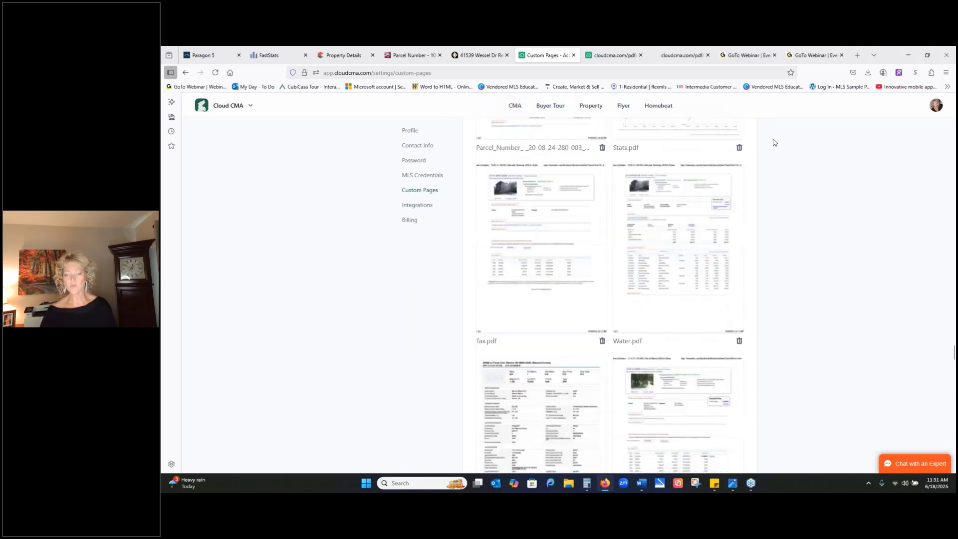
scroll(754, 158, "up", 5)
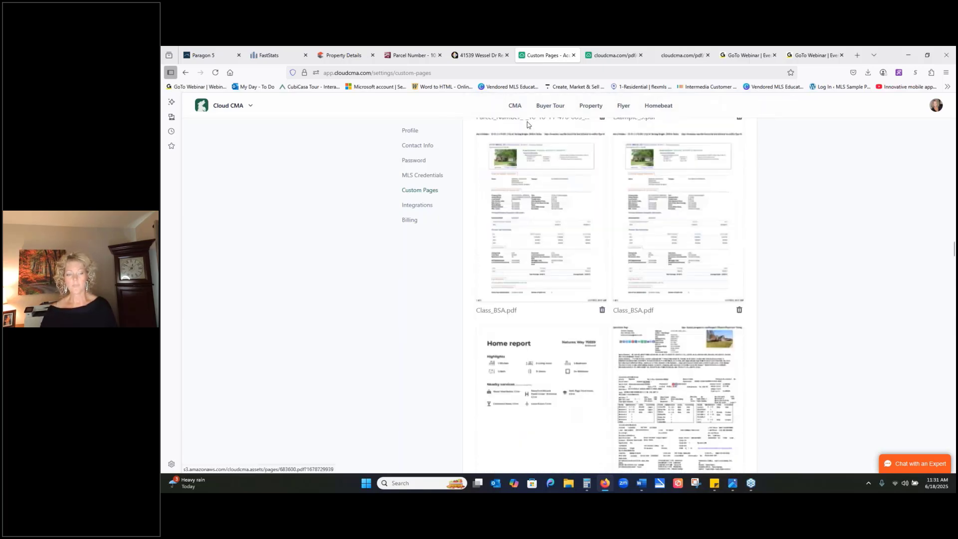
left_click(513, 105)
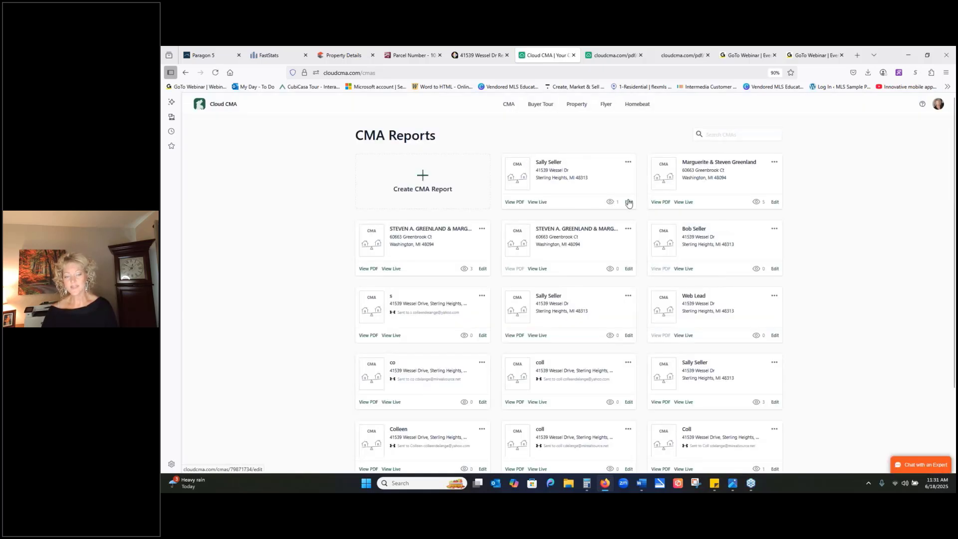
left_click(629, 202)
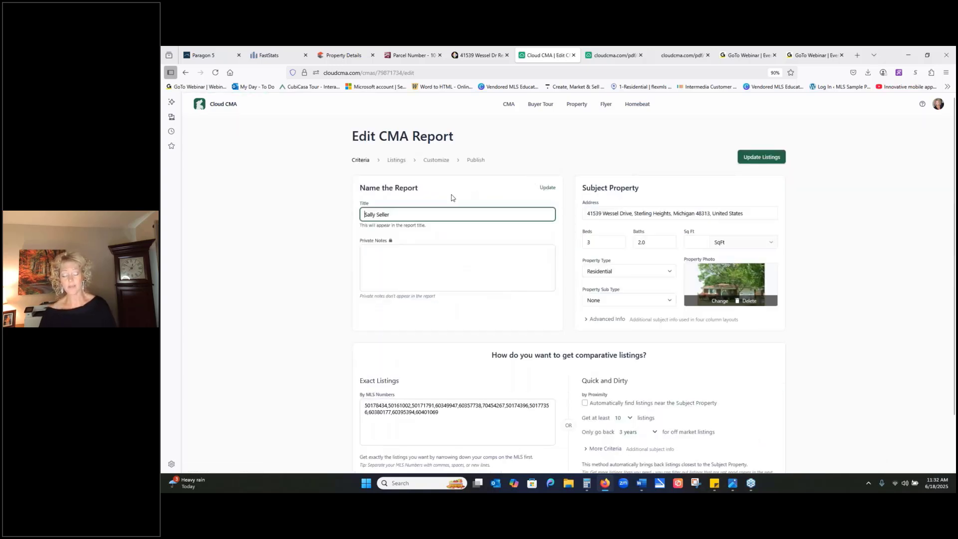
left_click(436, 161)
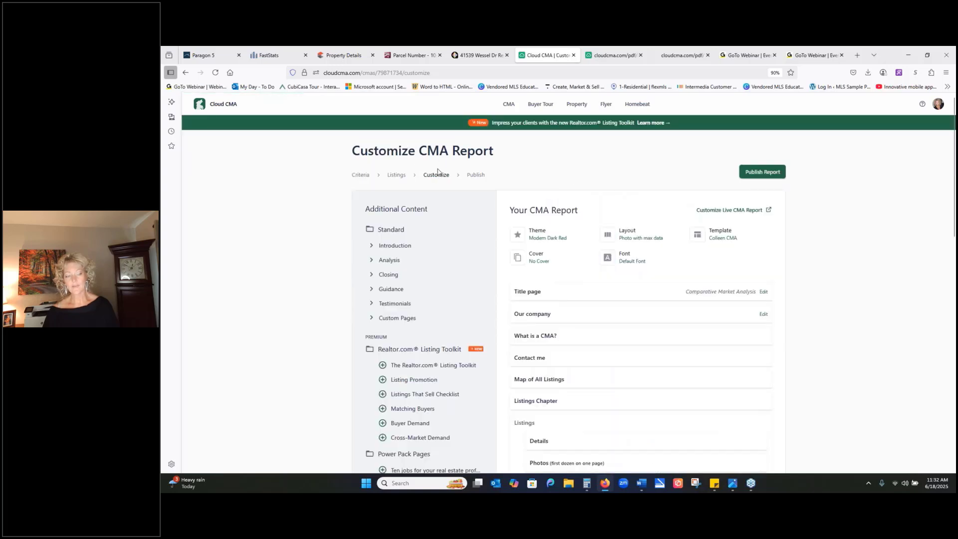
- Add the custom page Sites.pdf to the CMA report, review the report's page list, and close the report
left_click(374, 320)
scroll(399, 310, "down", 4)
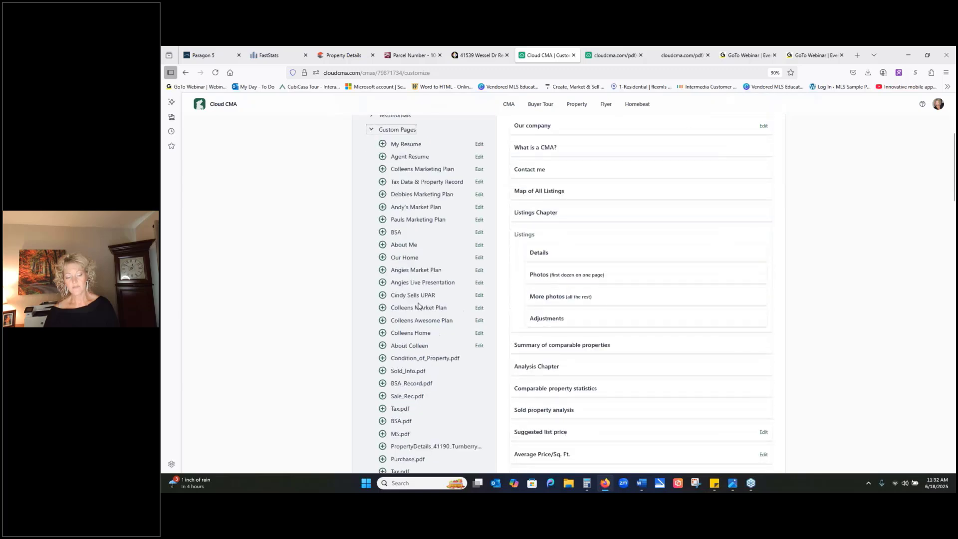
scroll(418, 306, "down", 15)
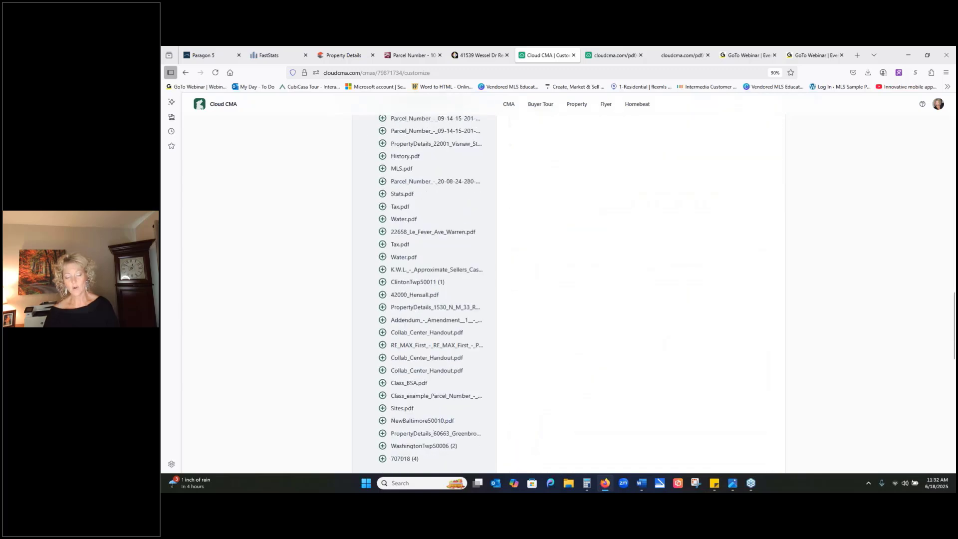
scroll(383, 184, "down", 6)
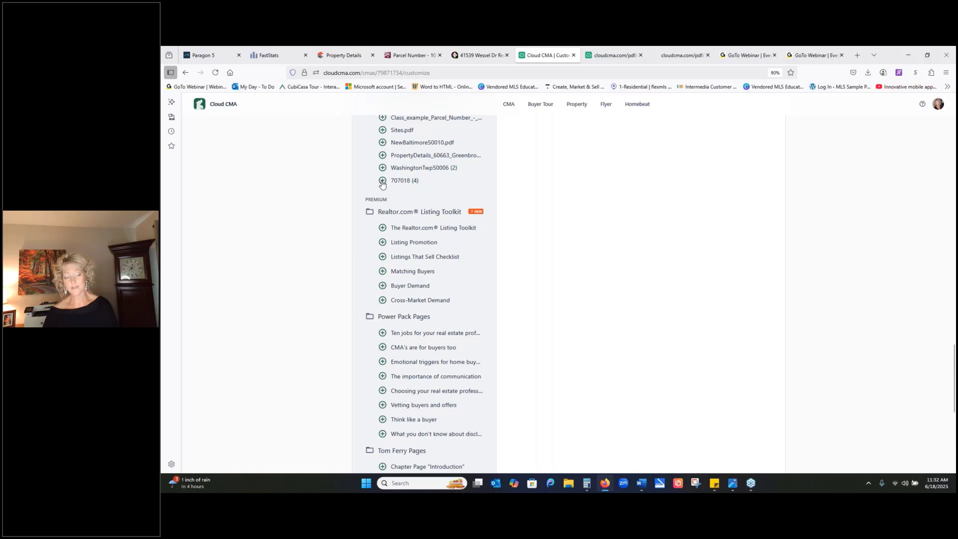
left_click(383, 130)
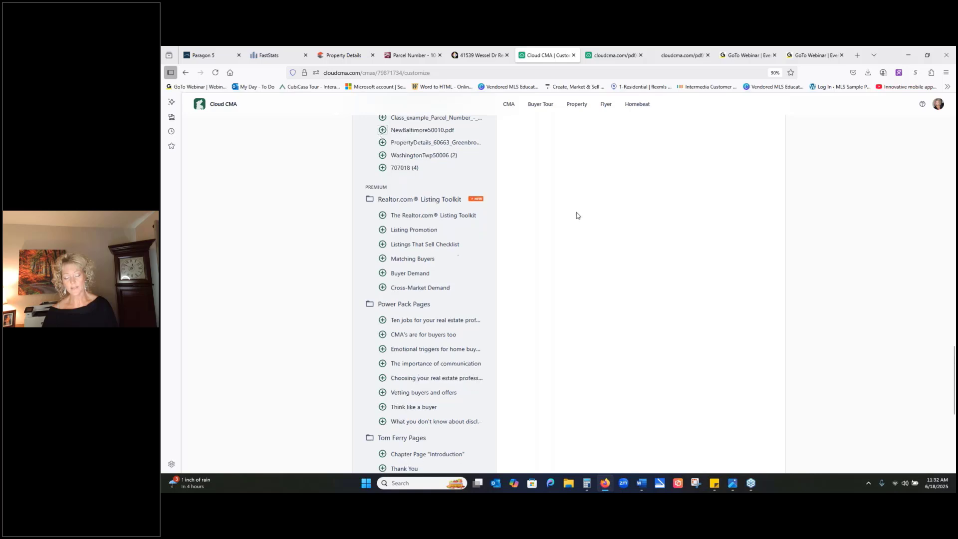
scroll(576, 212, "up", 15)
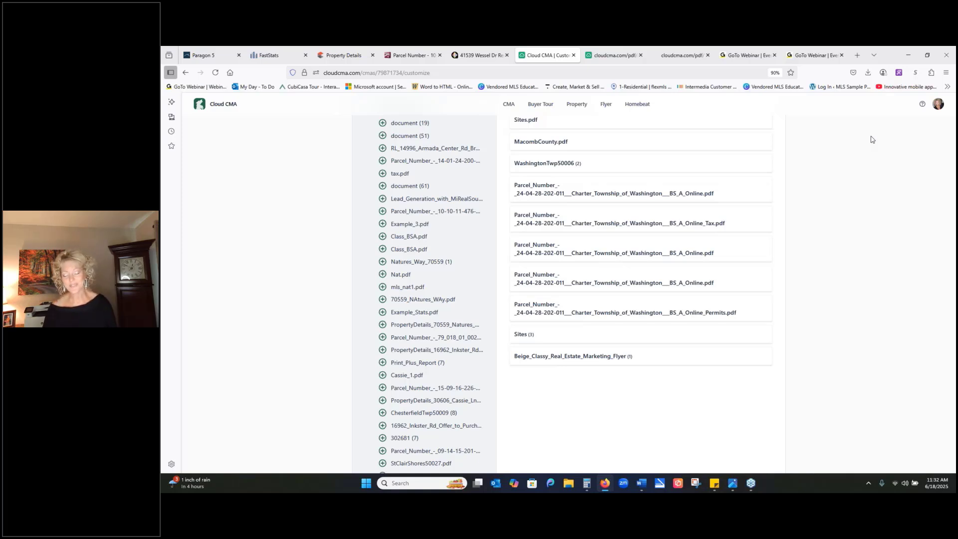
scroll(949, 115, "up", 3)
scroll(950, 116, "up", 5)
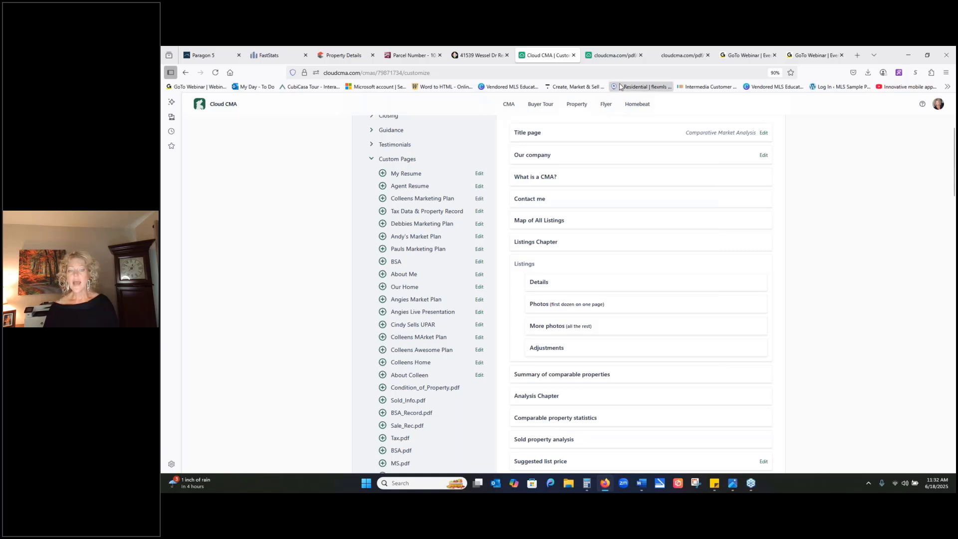
left_click(574, 56)
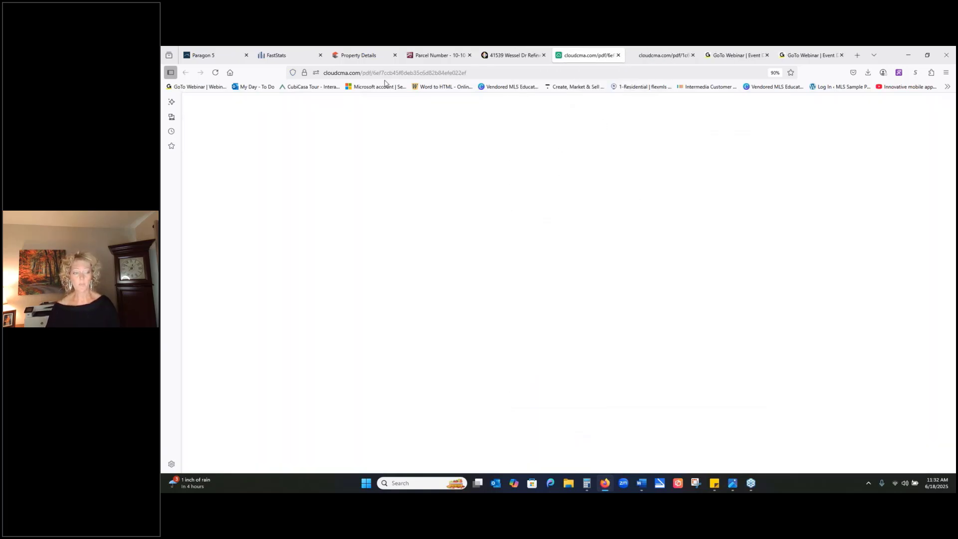
- Switch to Paragon 5 and open the MiRealSource Technical Support page from its help link
left_click(208, 56)
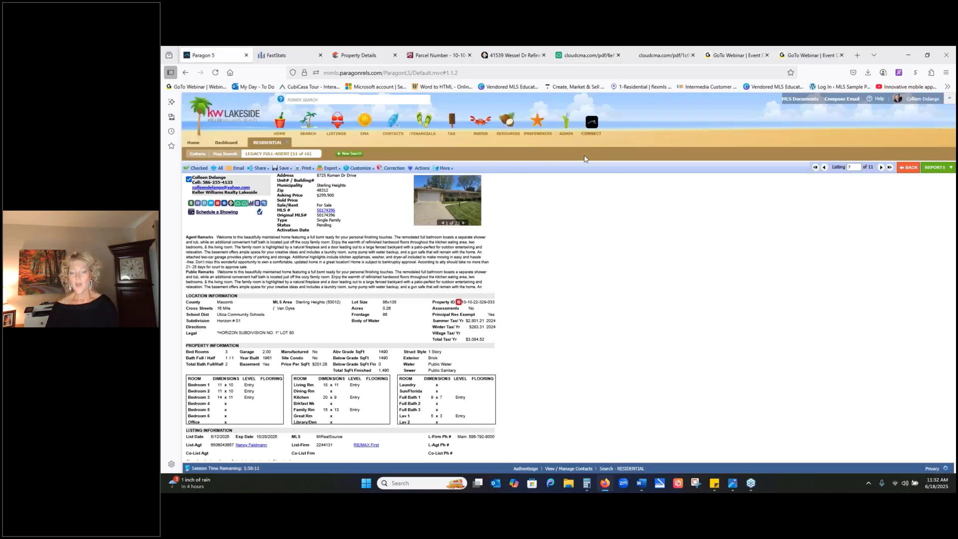
left_click(879, 99)
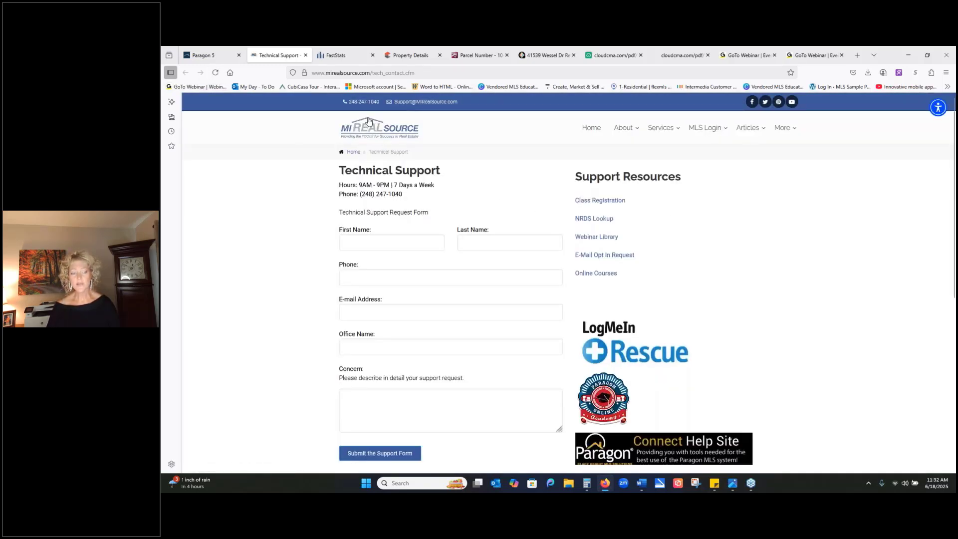
left_click(216, 55)
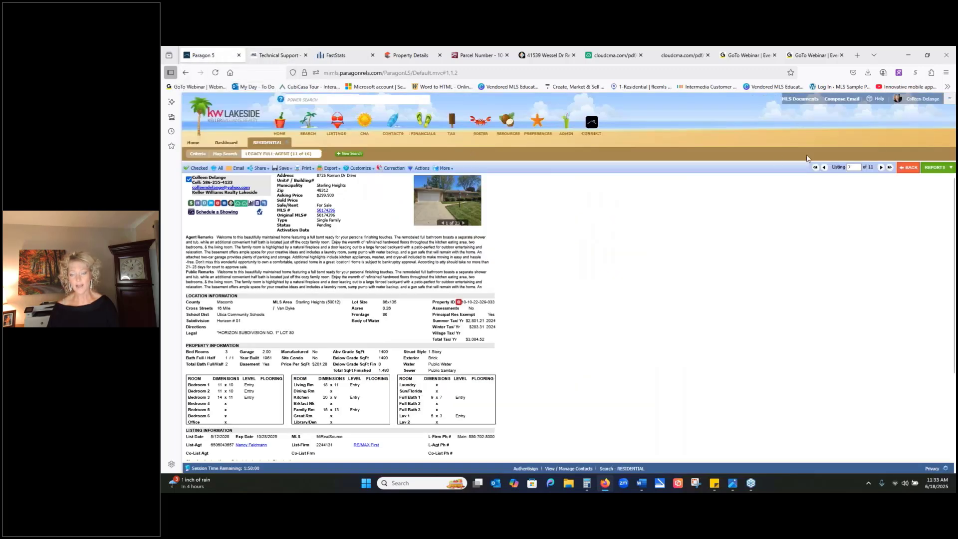
left_click(879, 100)
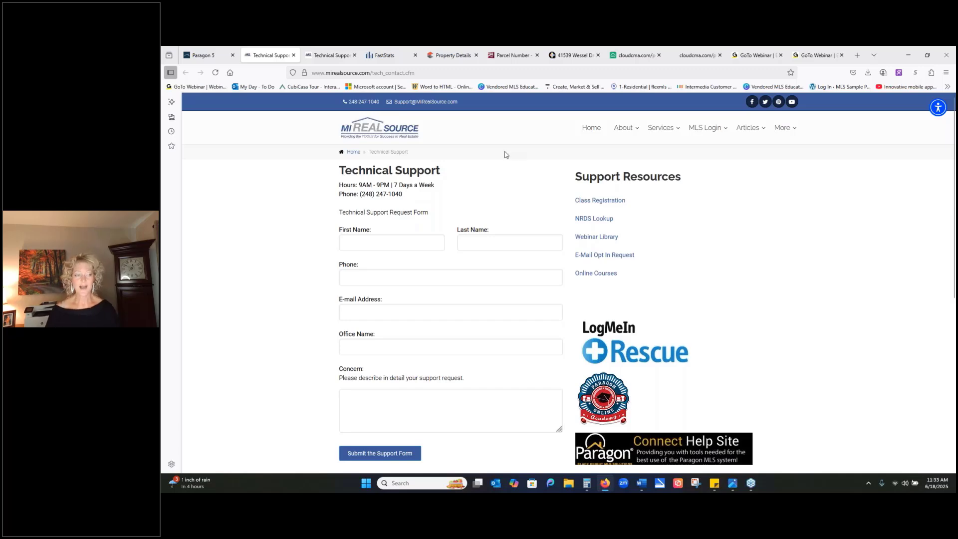
- Return to Paragon 5, open the Recorded Webinars resource, browse the MIRealSourceMedia channel's videos, and close the channel
left_click(208, 56)
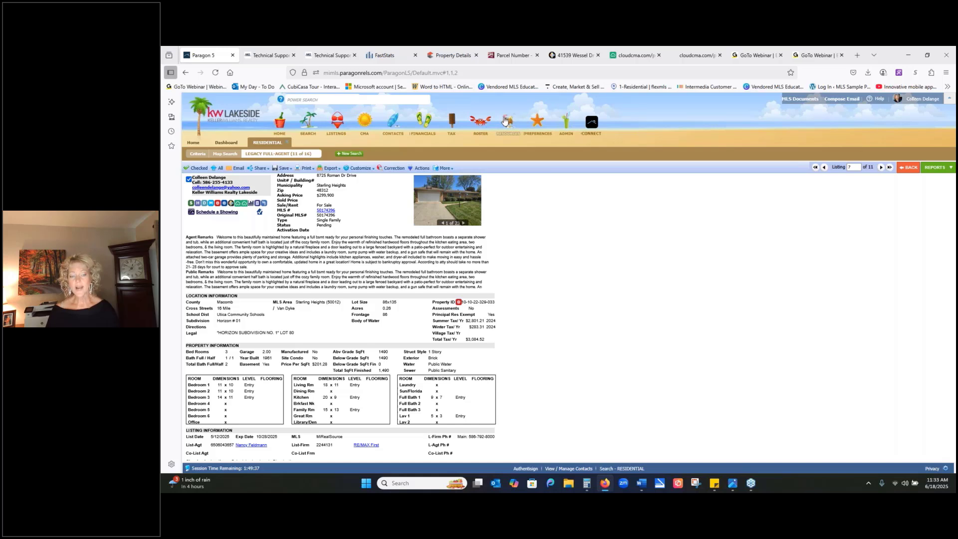
mouse_move(505, 120)
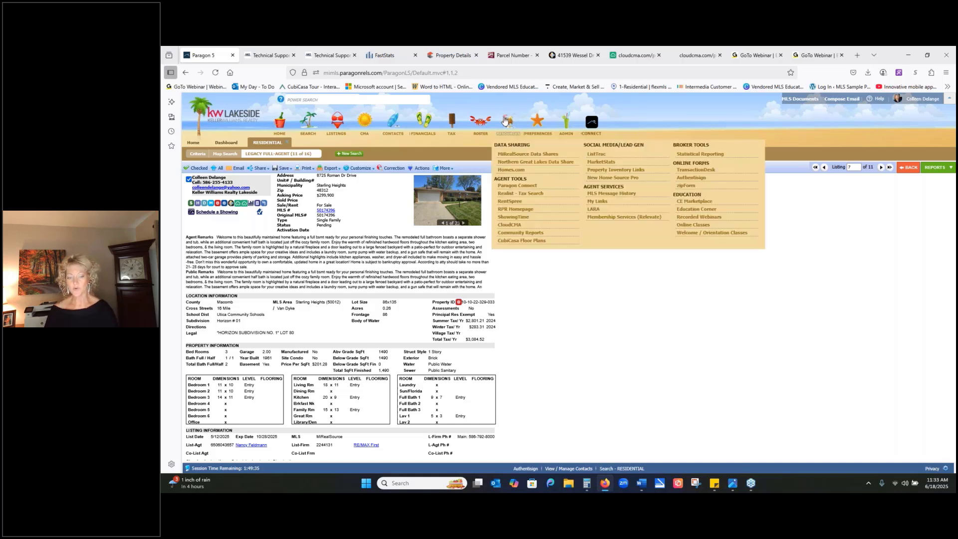
left_click(699, 218)
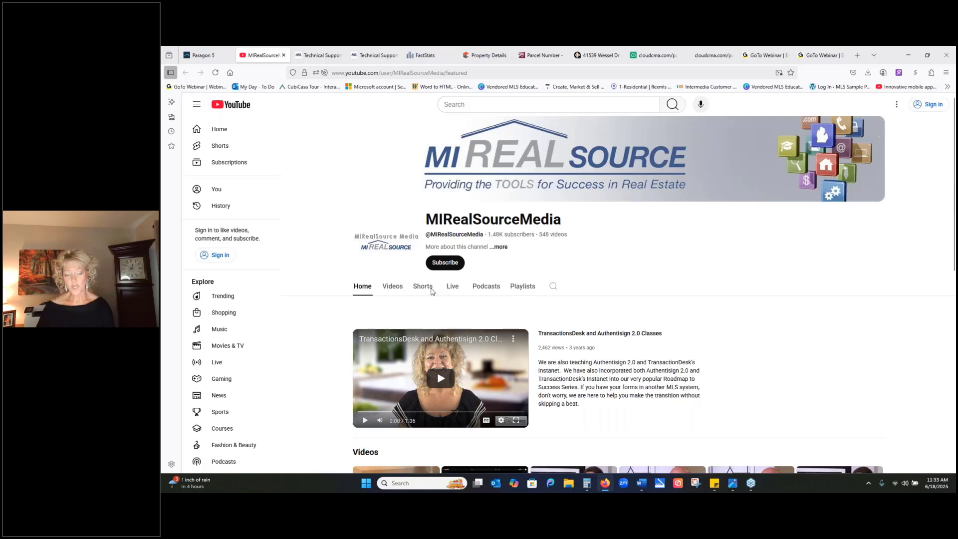
left_click(391, 286)
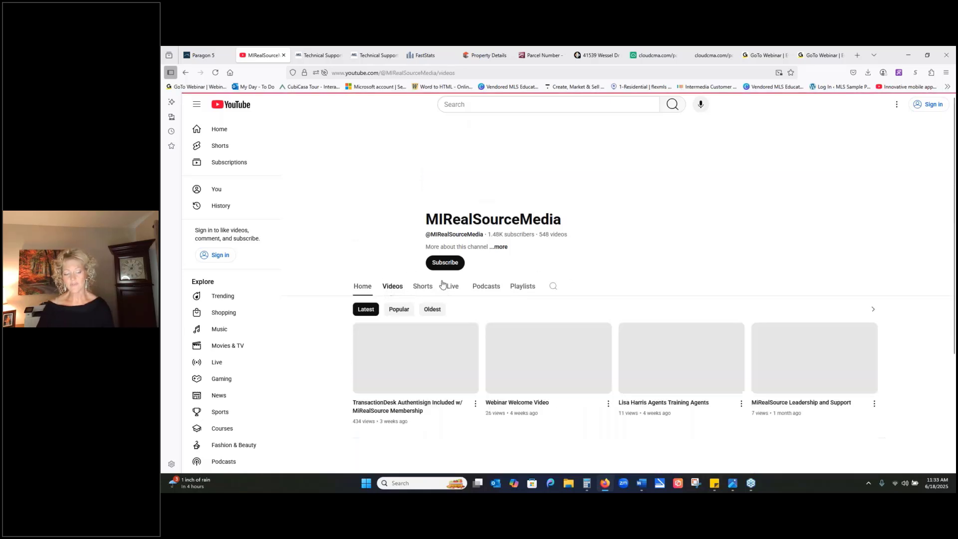
scroll(577, 252, "down", 5)
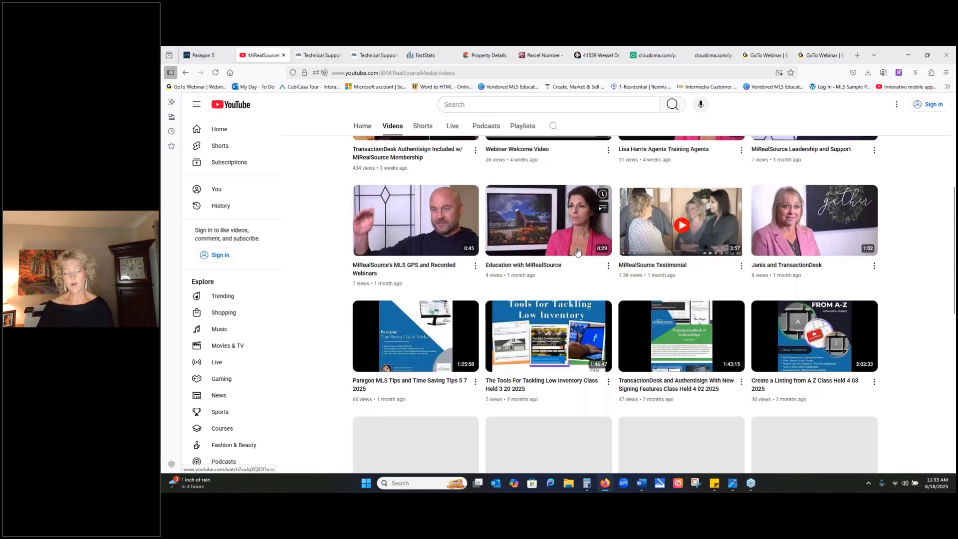
scroll(577, 253, "down", 2)
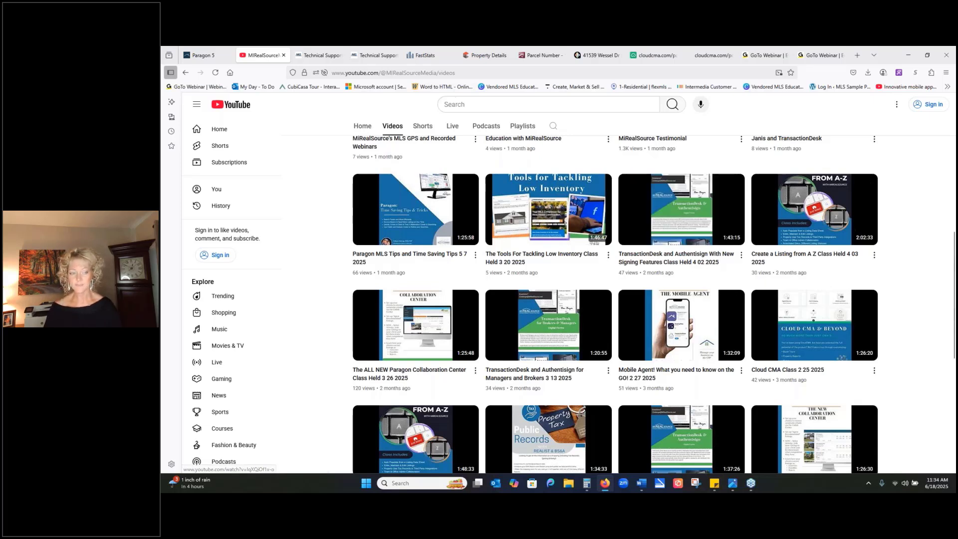
left_click(284, 56)
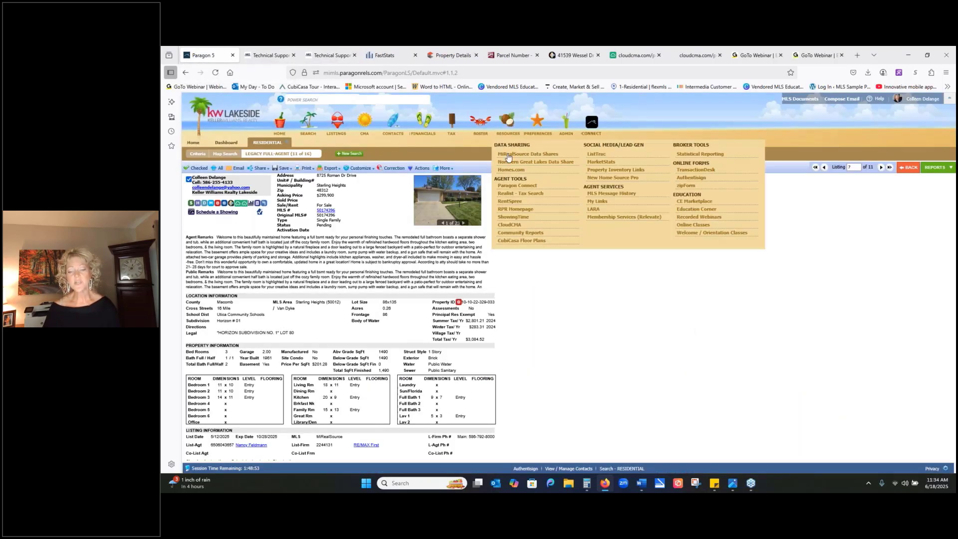
- Open the Education Corner class catalog from Paragon's resources and page through it to pages 8-9
left_click(719, 215)
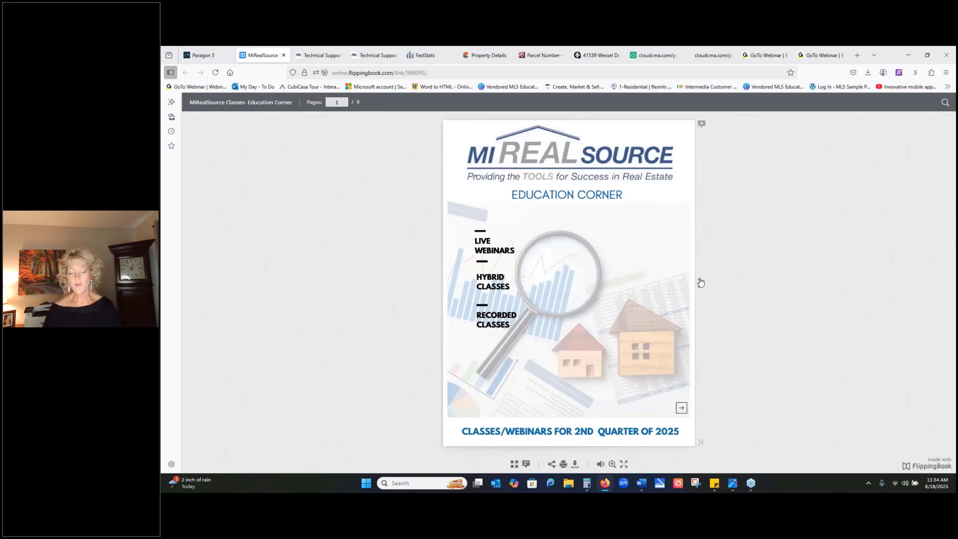
left_click(700, 282)
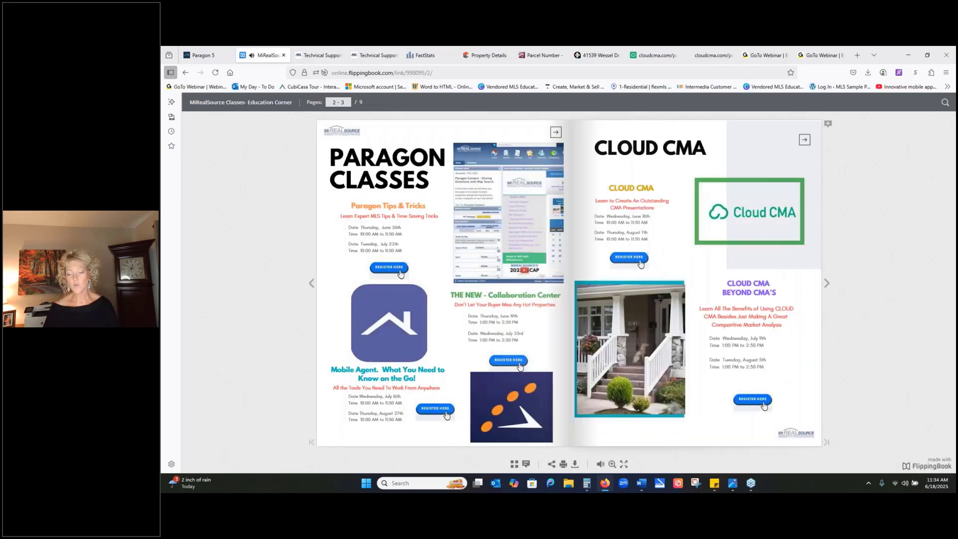
left_click(827, 284)
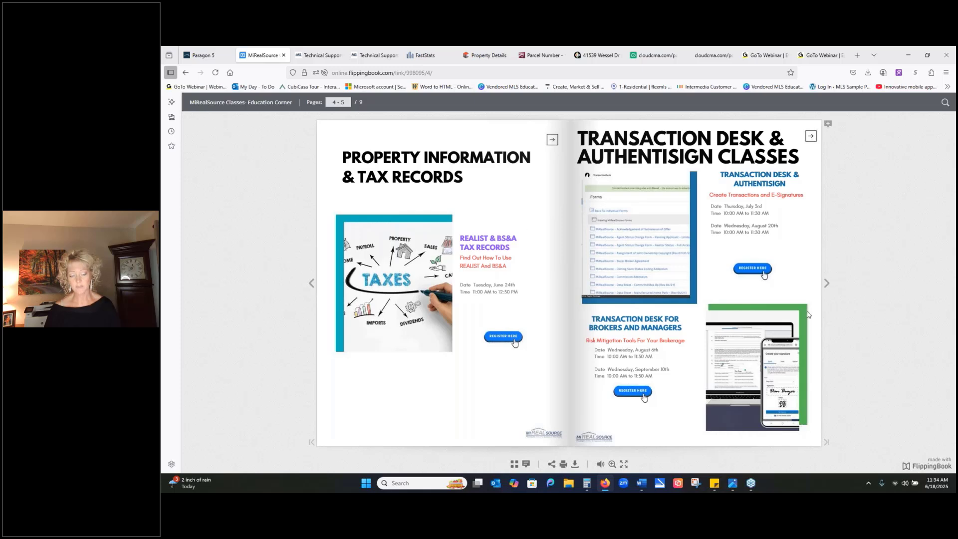
left_click(826, 284)
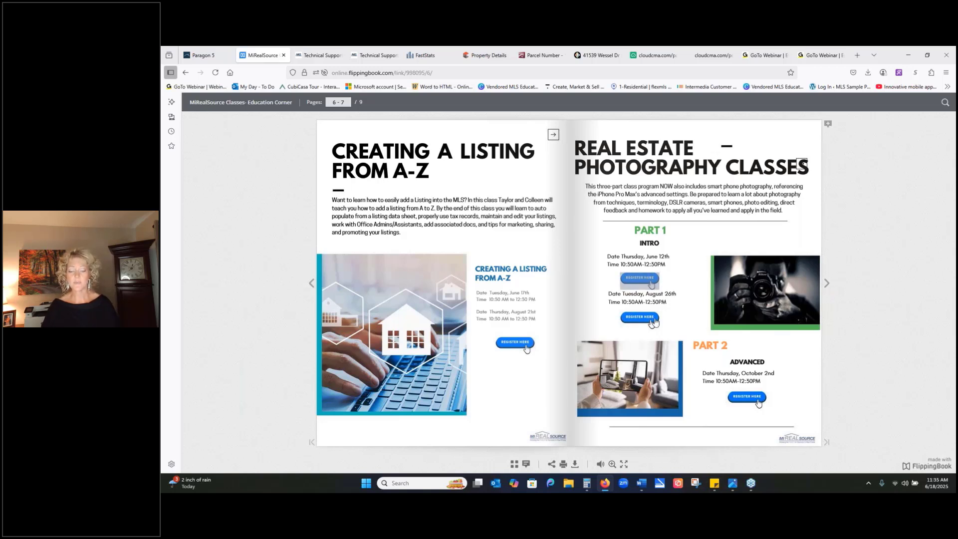
left_click(826, 285)
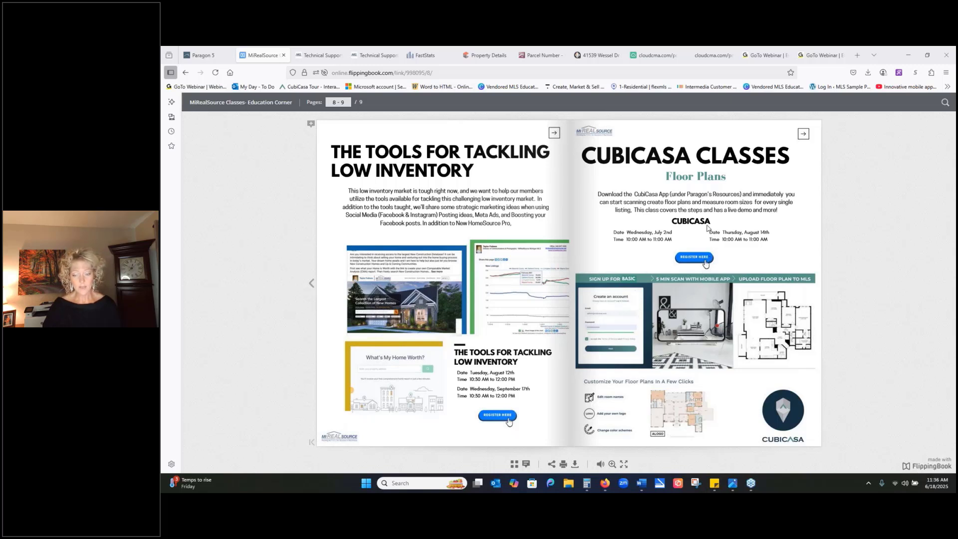
- Return to Paragon 5 and show the available tax data and county GIS resources
left_click(219, 55)
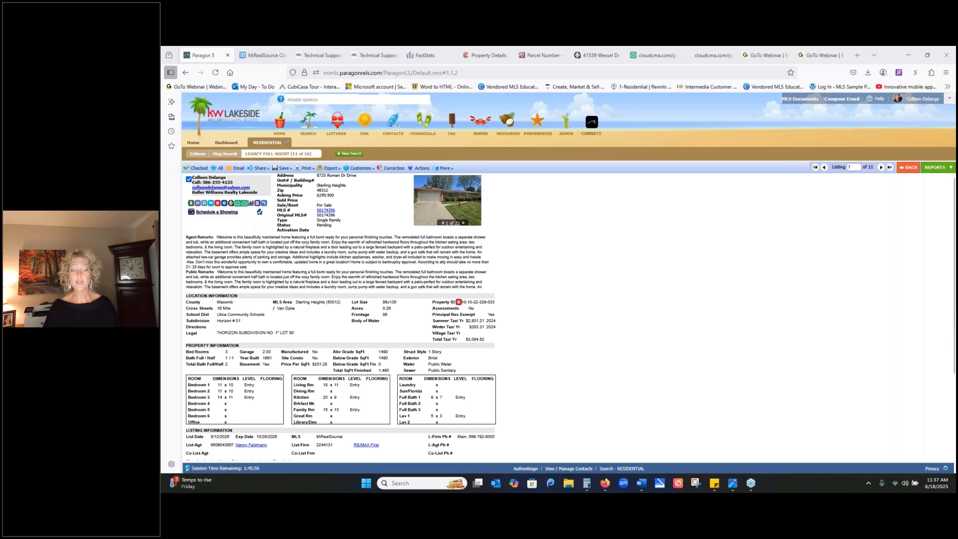
mouse_move(455, 133)
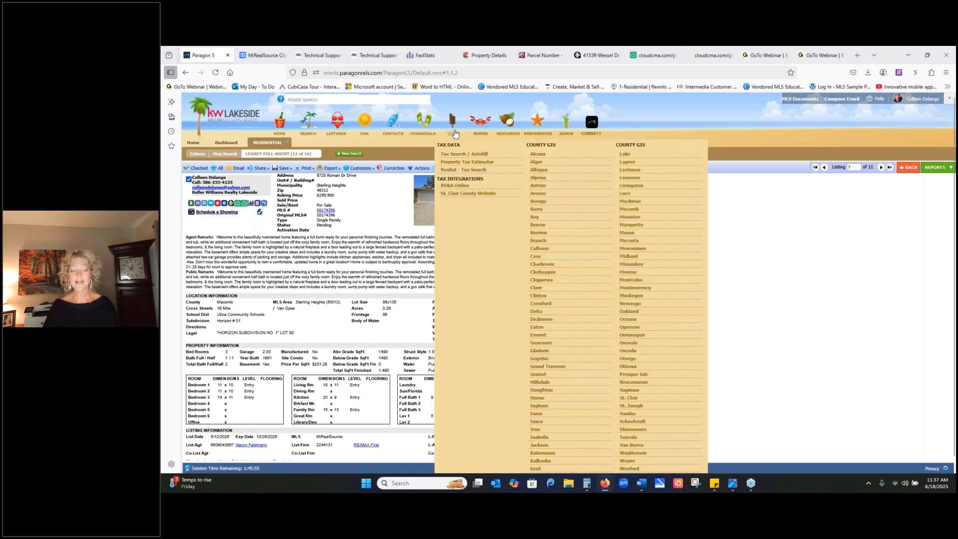